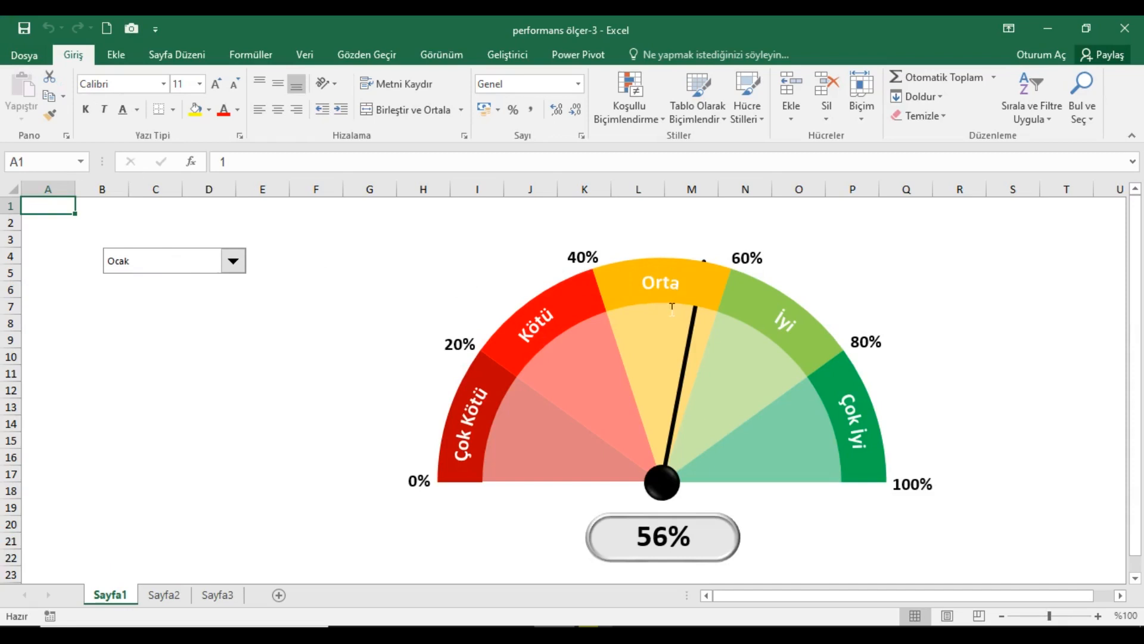
- Test the gauge on Sayfa1 by choosing Şubat, Mart, Nisan, Haziran, Ağustos, Eylül, Ekim and Aralık in the month selector
mouse_move(630, 293)
click(237, 267)
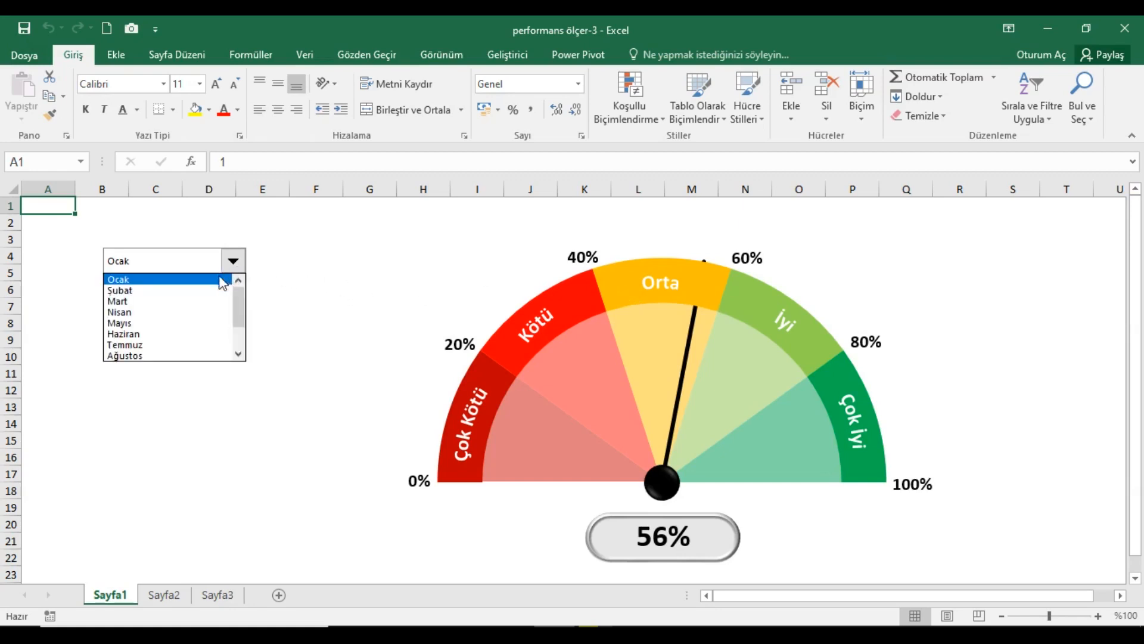
click(213, 291)
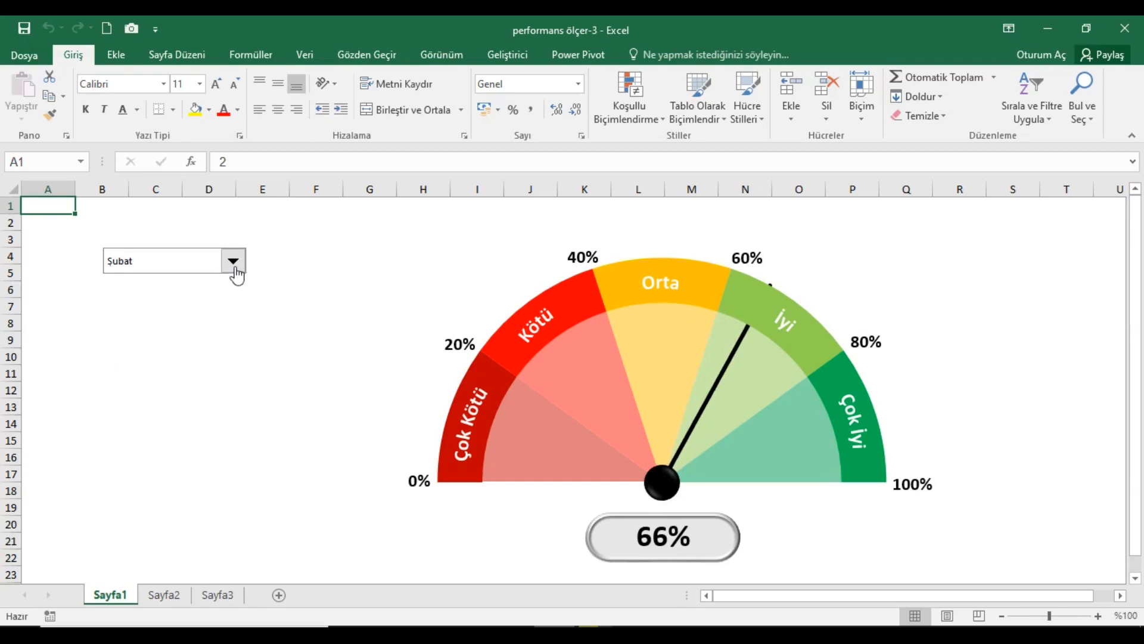
click(233, 262)
click(209, 292)
click(237, 263)
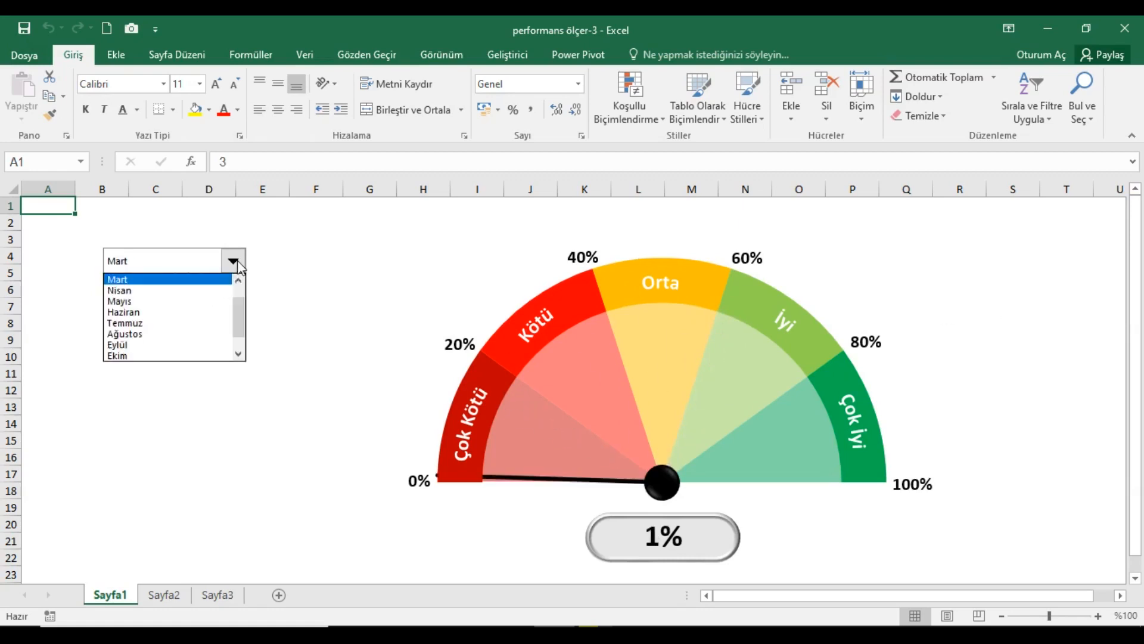
click(209, 291)
click(233, 263)
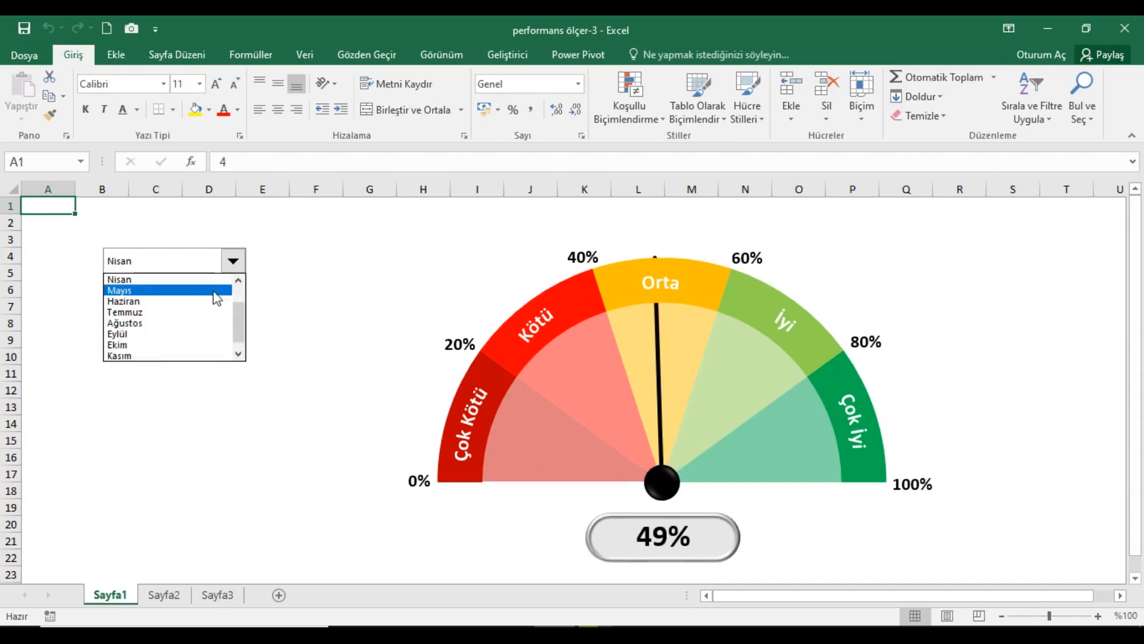
click(218, 300)
click(236, 263)
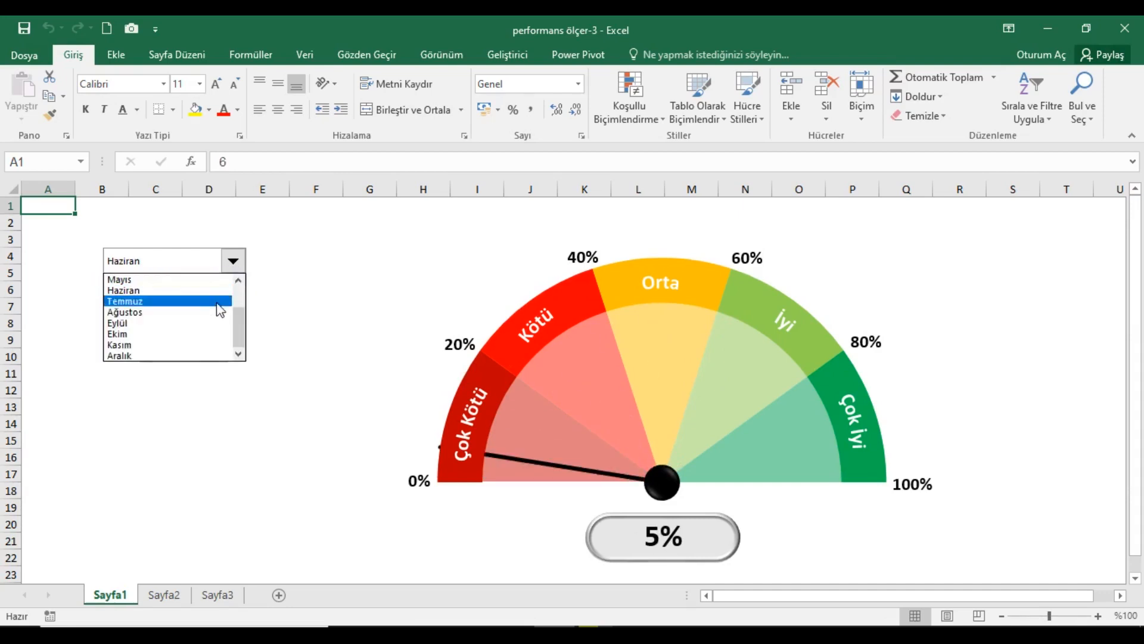
click(215, 312)
click(236, 263)
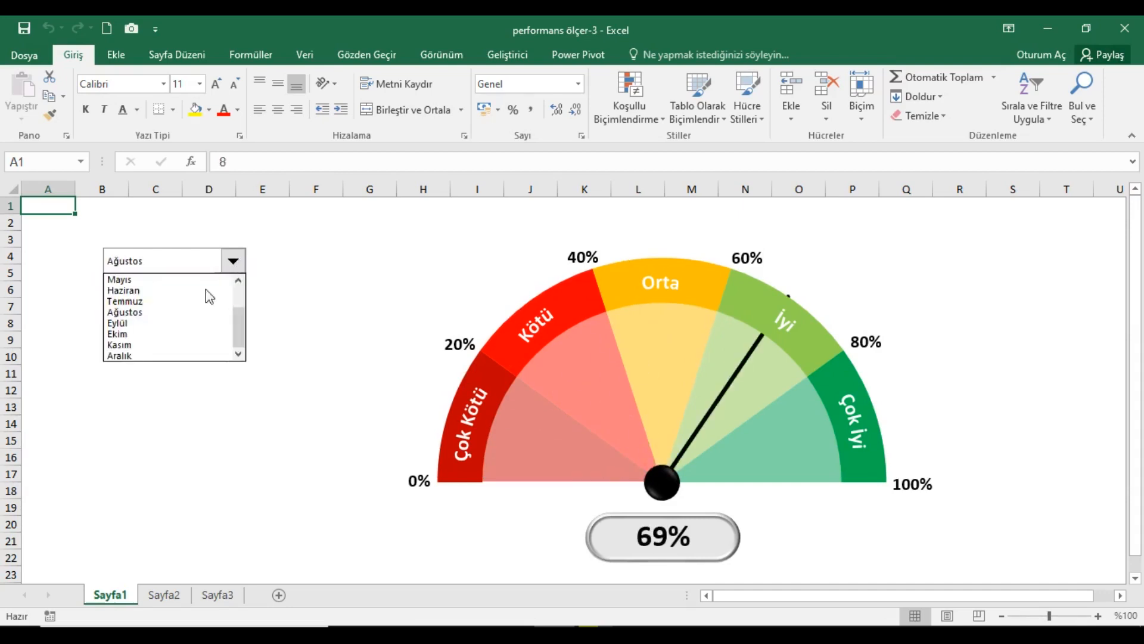
click(185, 325)
click(234, 264)
click(155, 333)
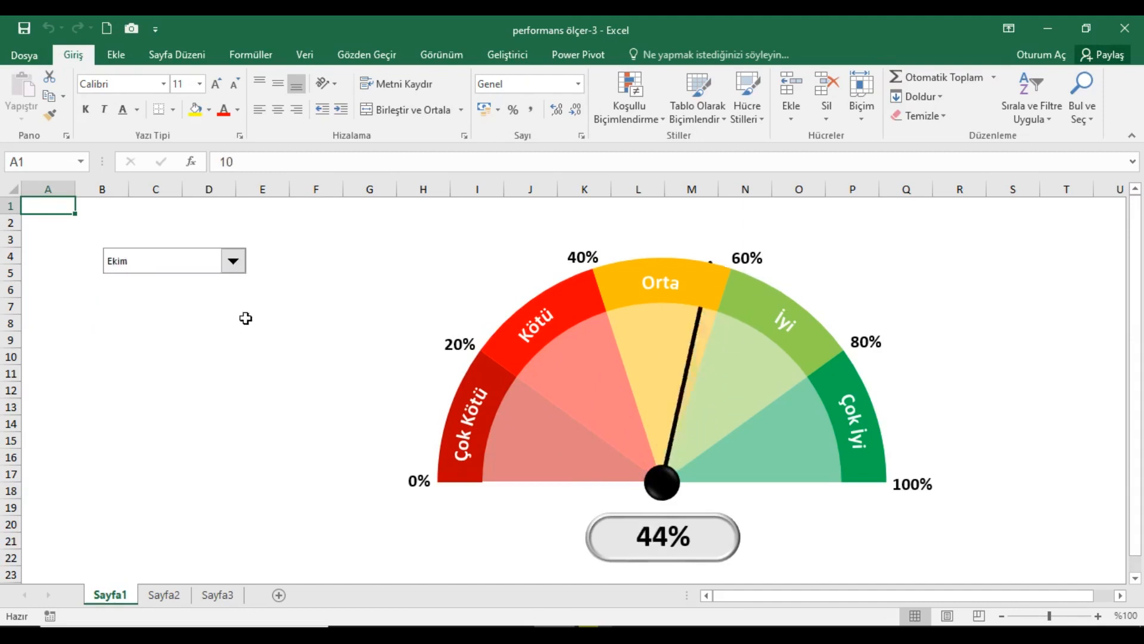
click(234, 262)
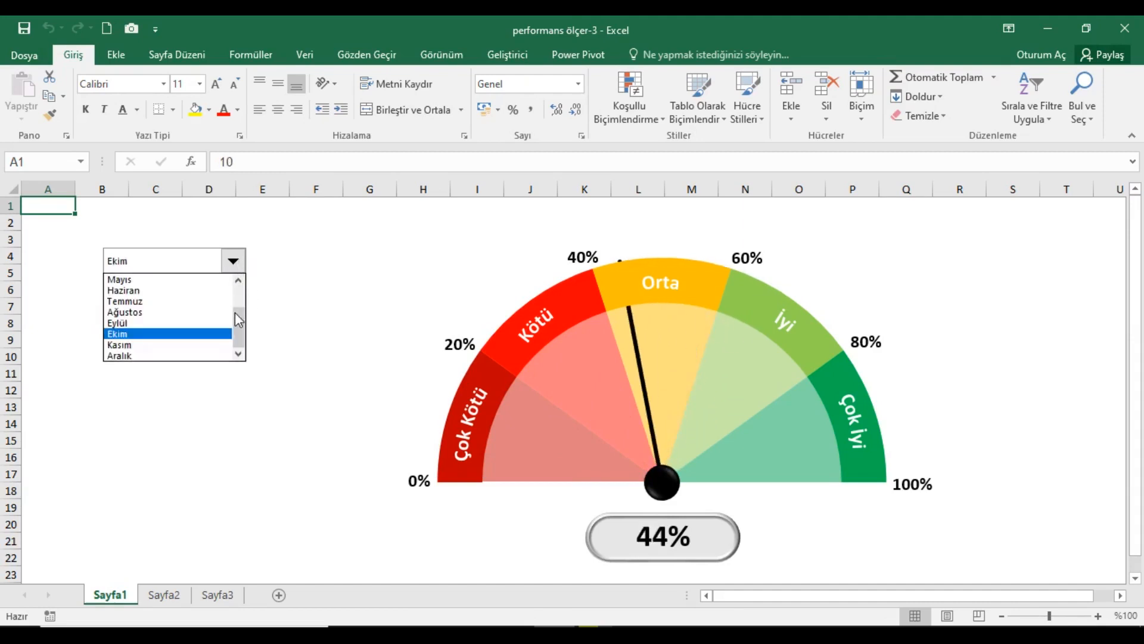
click(165, 355)
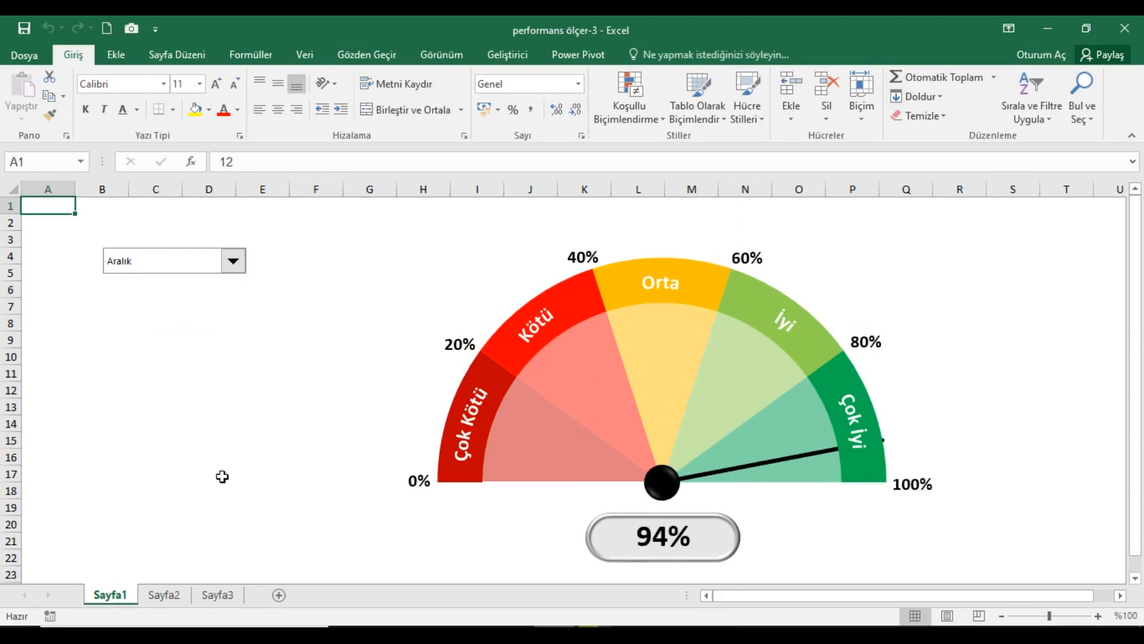
- Copy the monthly production table A1:B13 from Sayfa2 into cell A1 of Sayfa3, pasting only values and number formats
click(164, 595)
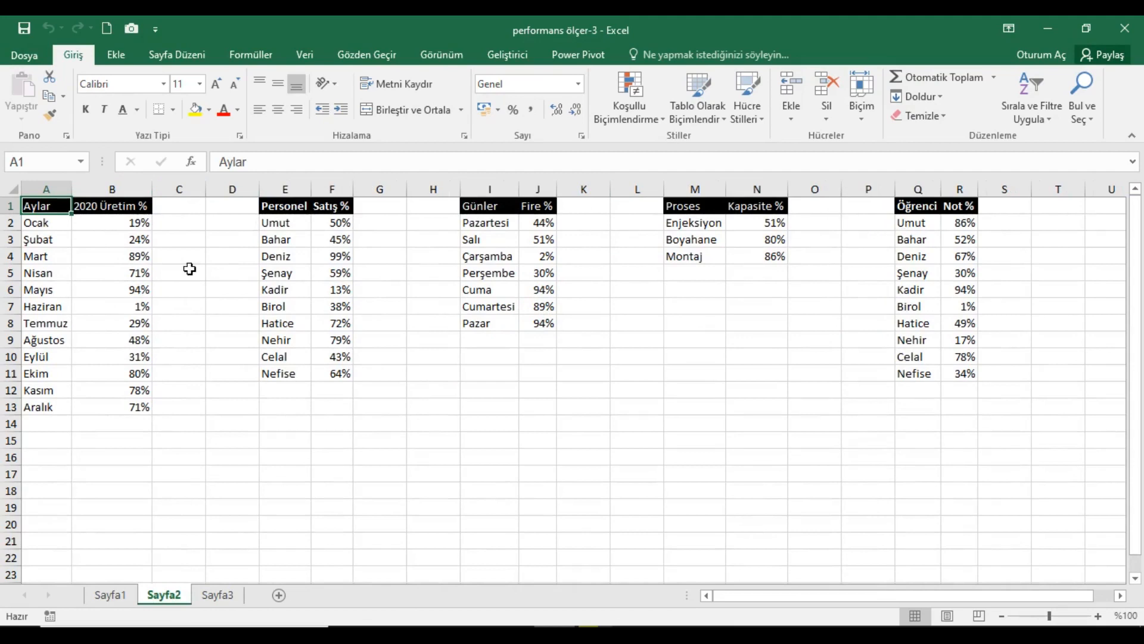
drag(52, 210, 118, 406)
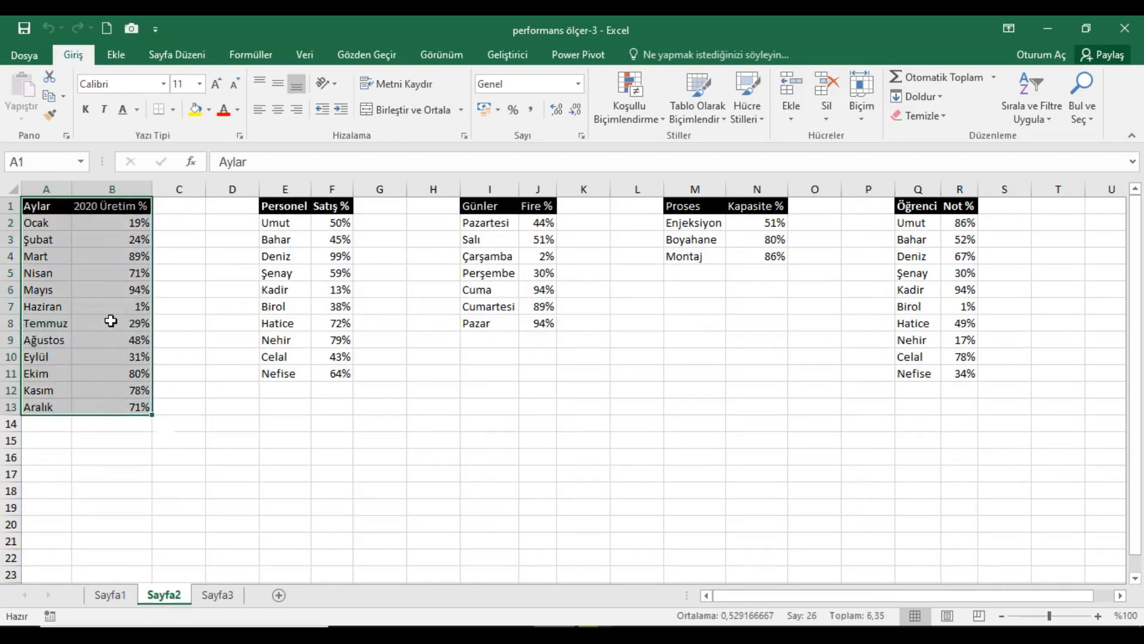
click(49, 87)
click(217, 595)
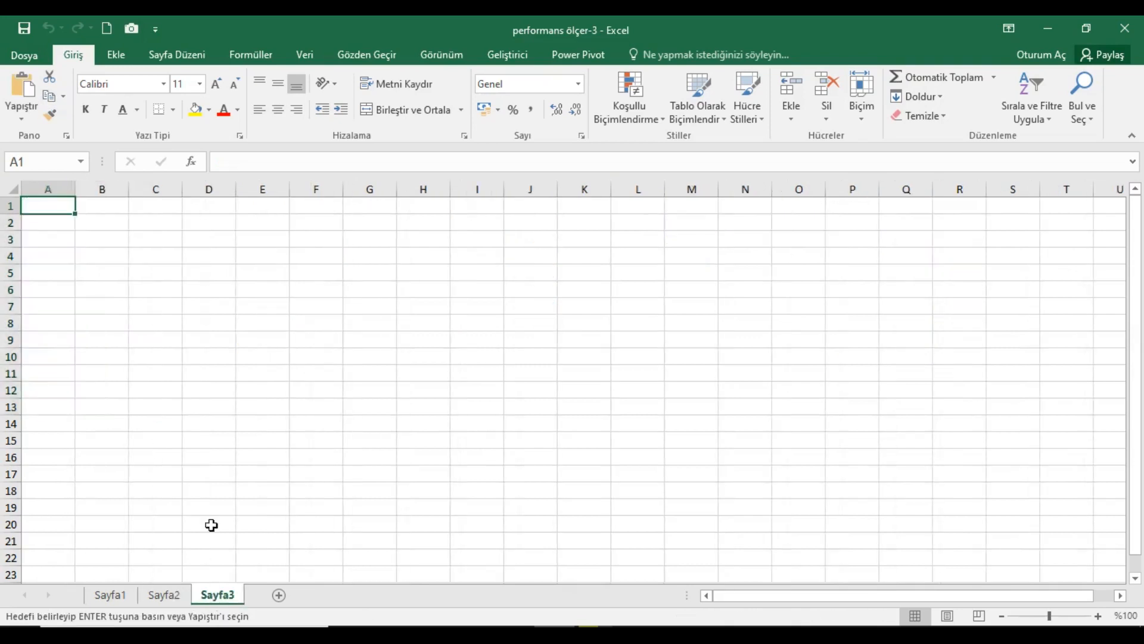
right_click(53, 202)
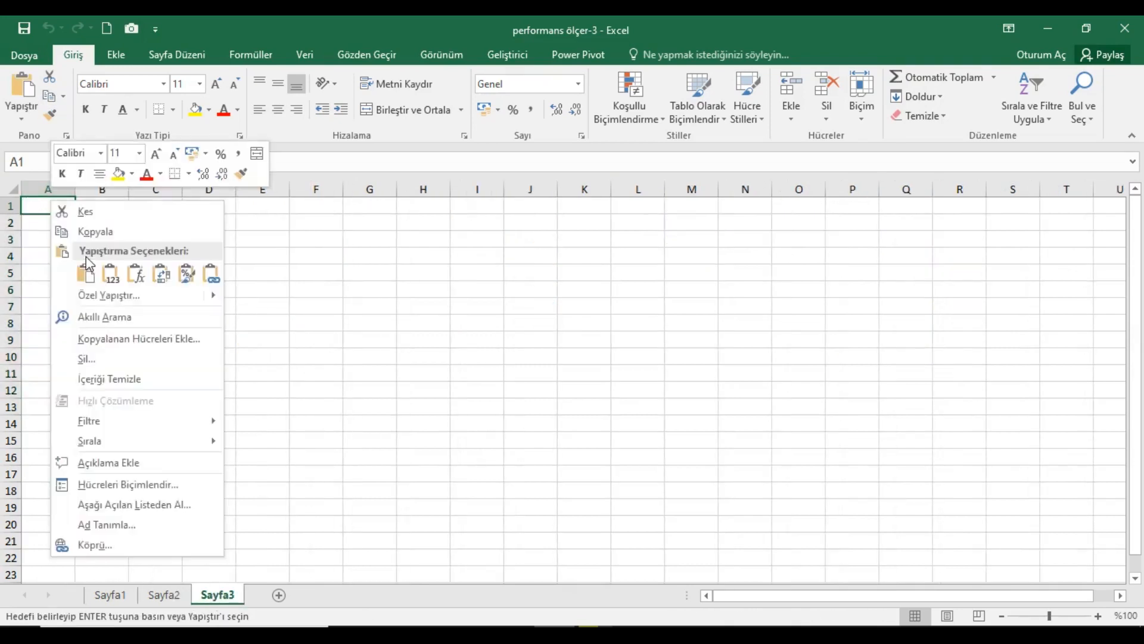
click(113, 296)
click(207, 261)
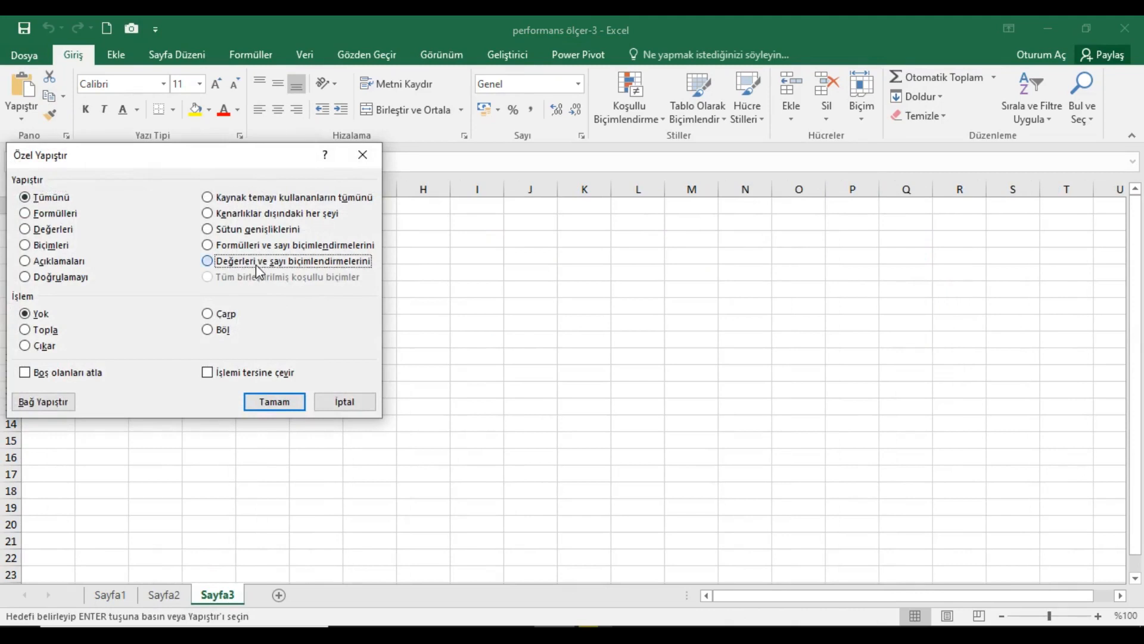
click(274, 401)
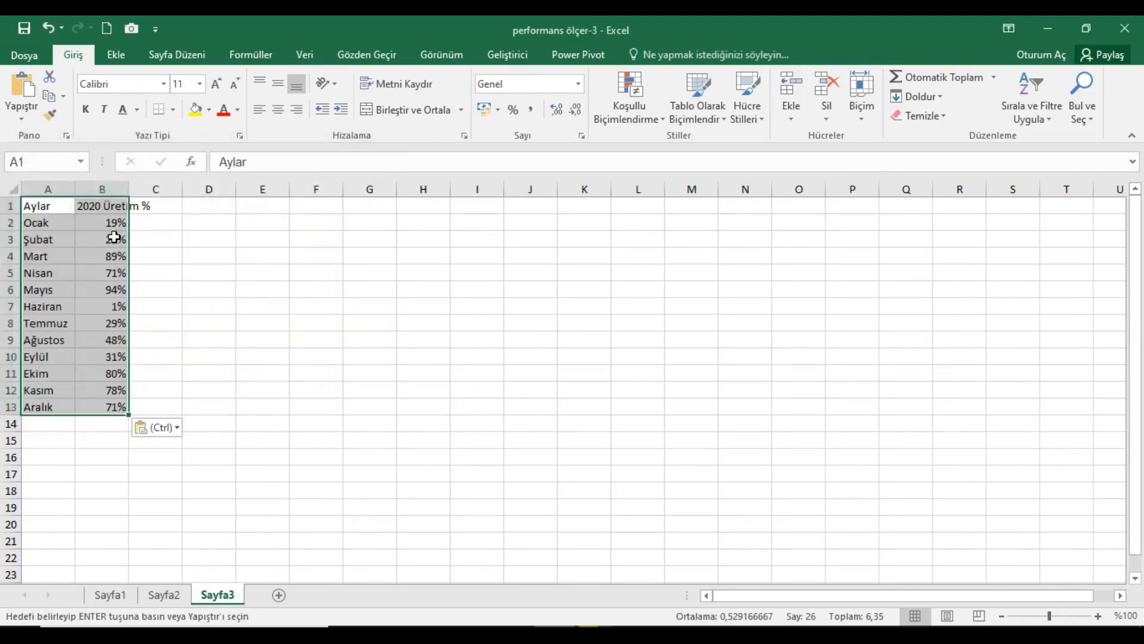
- Fit the column widths of the pasted table on Sayfa3 to their contents
click(11, 189)
double_click(81, 194)
click(69, 213)
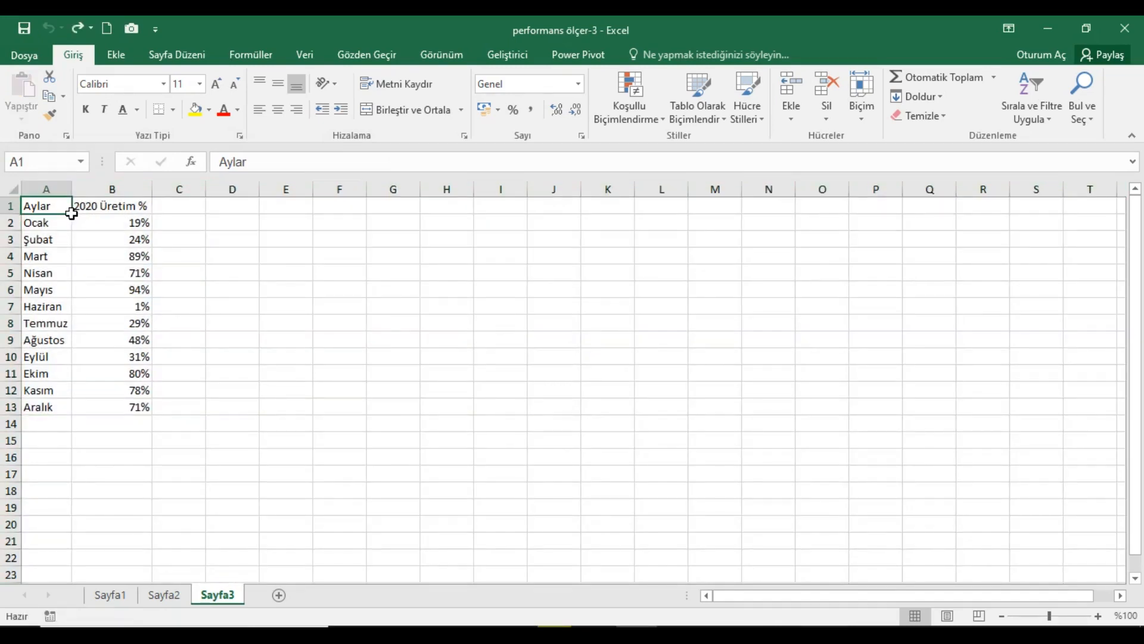
- Copy the "2020 Üretim %" header from B1 into E1 and fit column E to the text
click(107, 210)
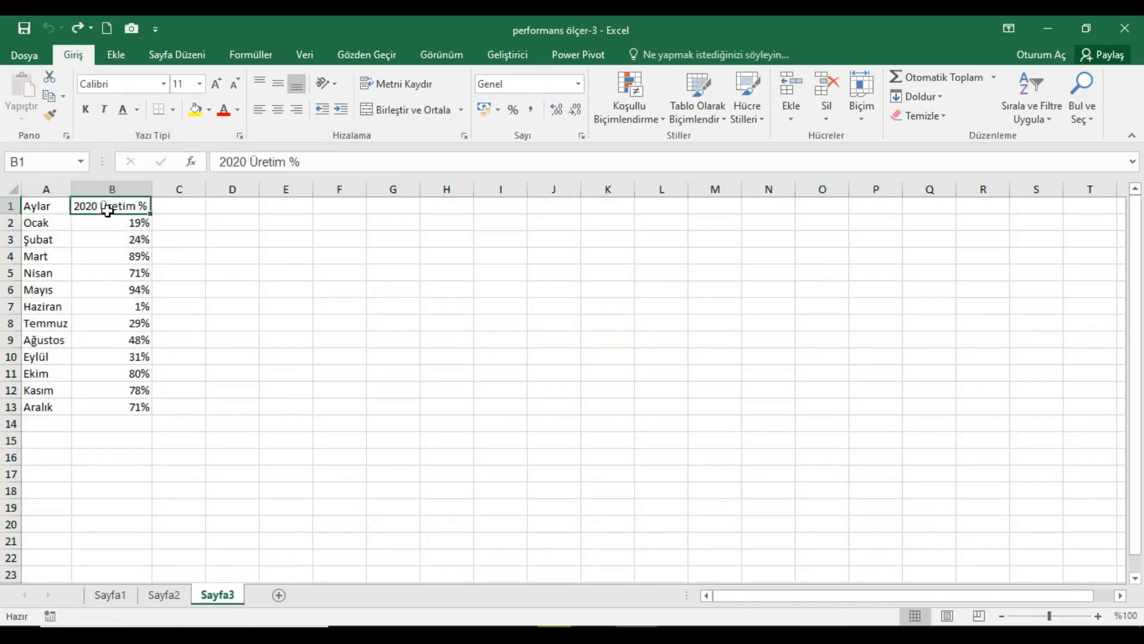
click(50, 96)
click(285, 206)
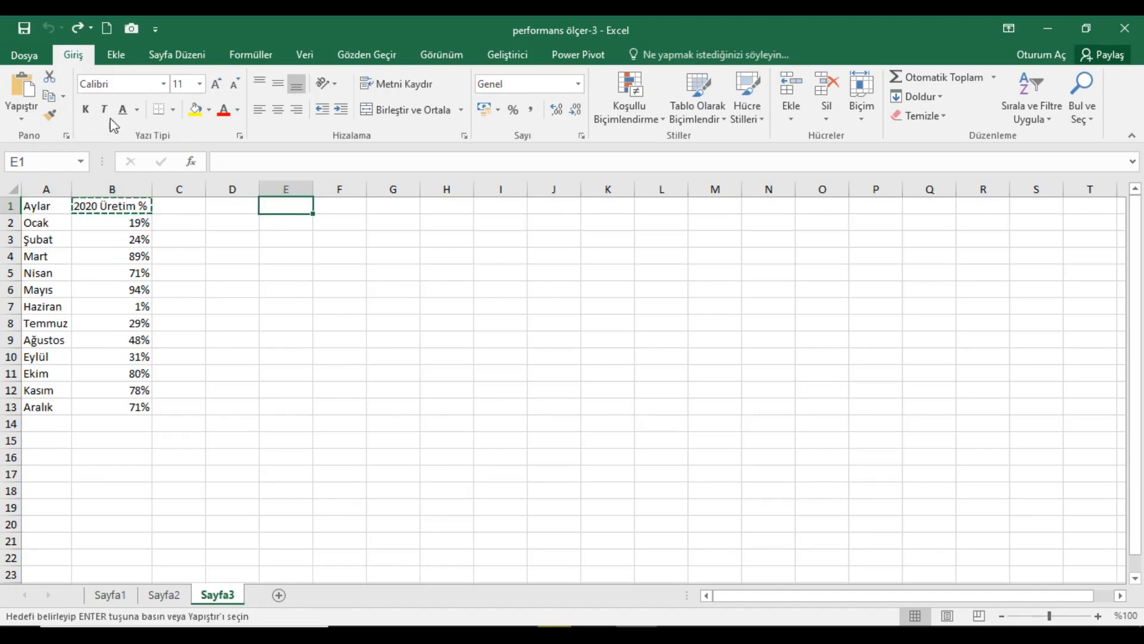
click(21, 89)
double_click(316, 192)
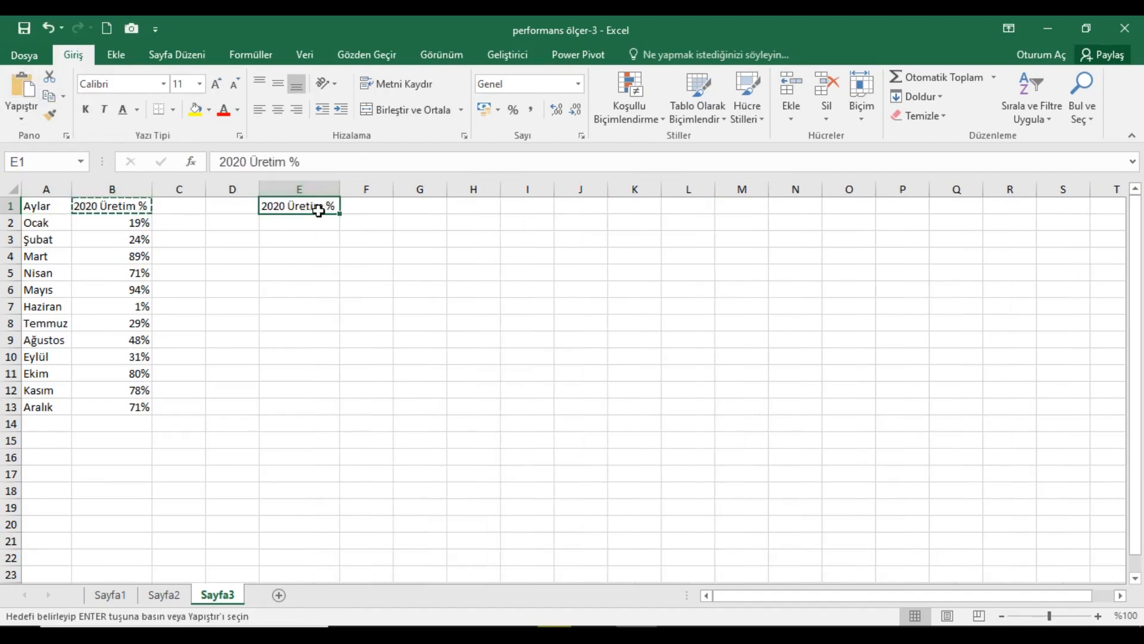
click(357, 212)
key(Escape)
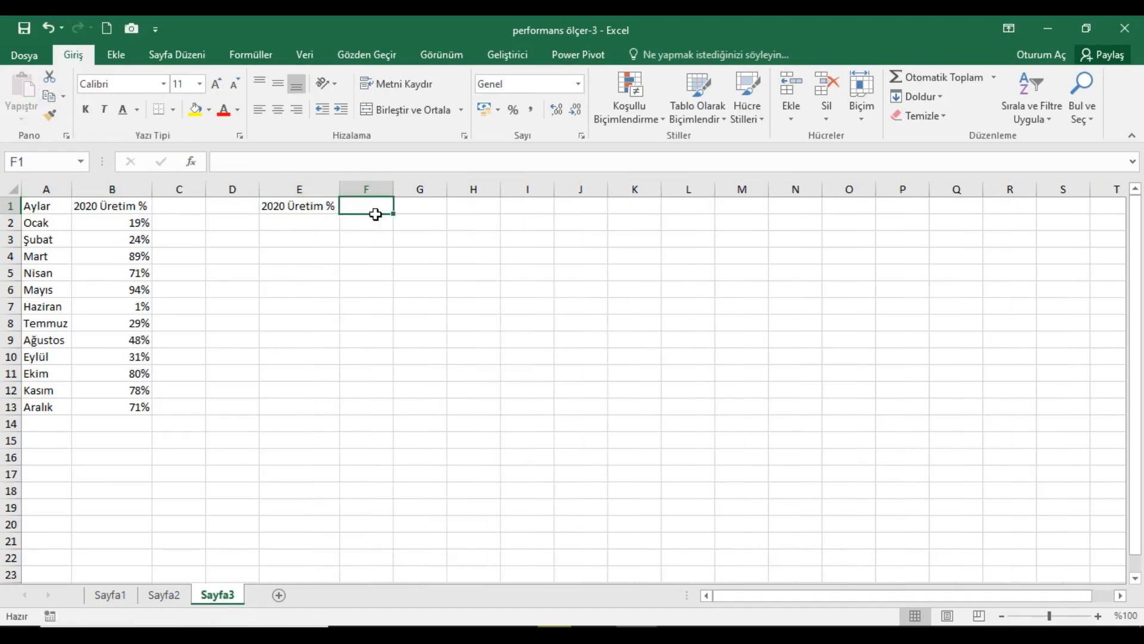
- Enter the header "Gösterge %" in F1 and fit column F to the text
text(Gösterg)
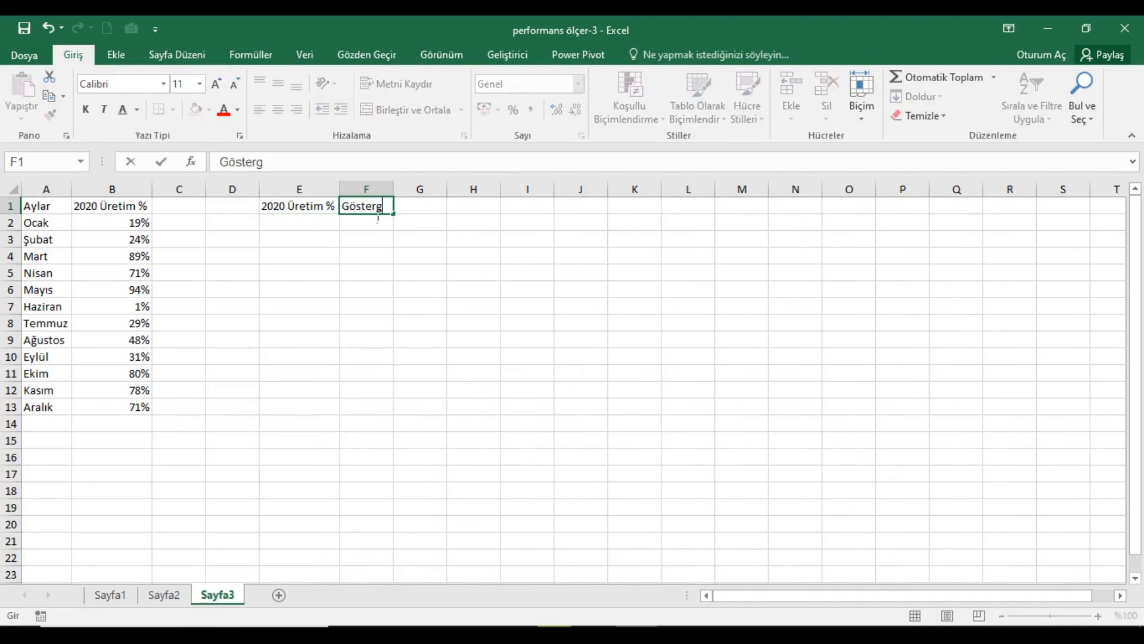
text(e %)
key(Return)
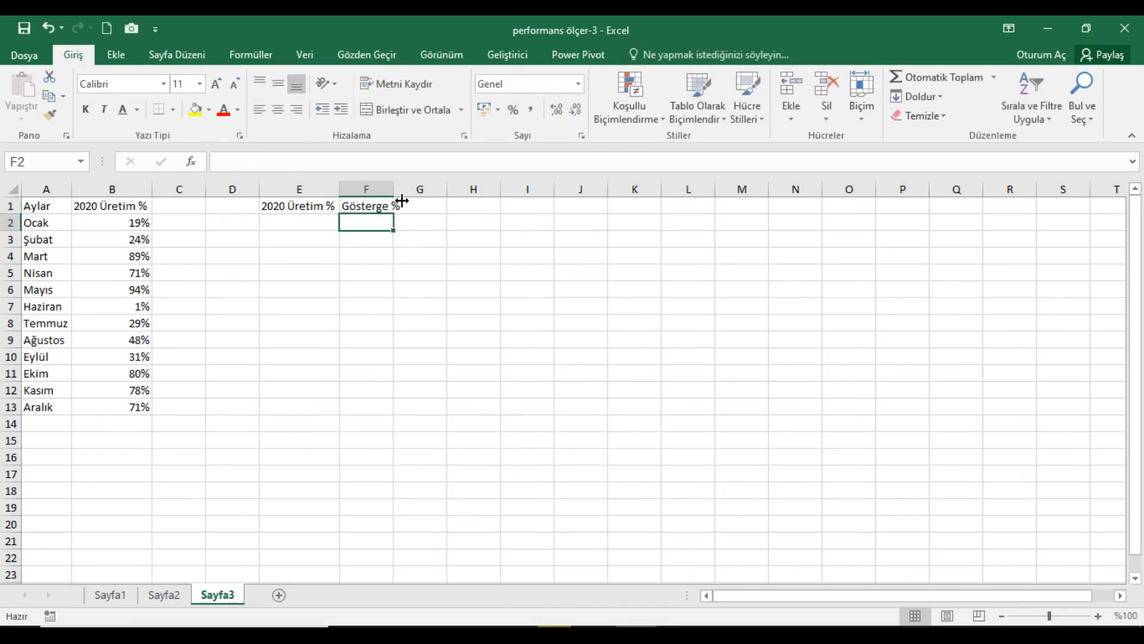
double_click(394, 192)
- Enter the header "Boş alan %" in G1 and fit the widths of columns E to G
click(442, 209)
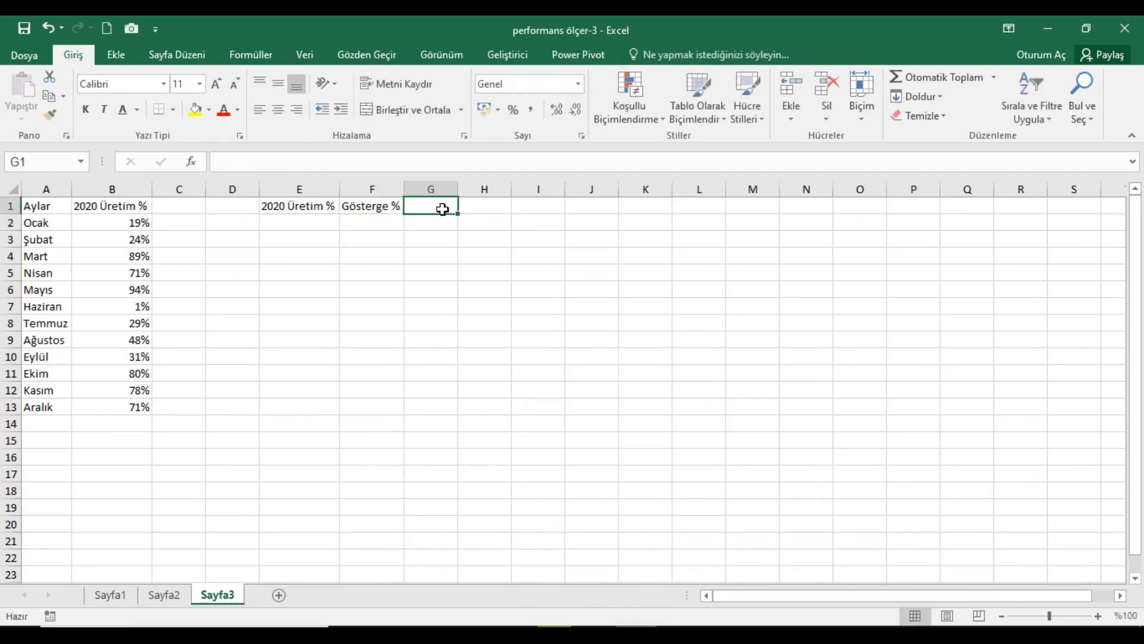
text(Boş al)
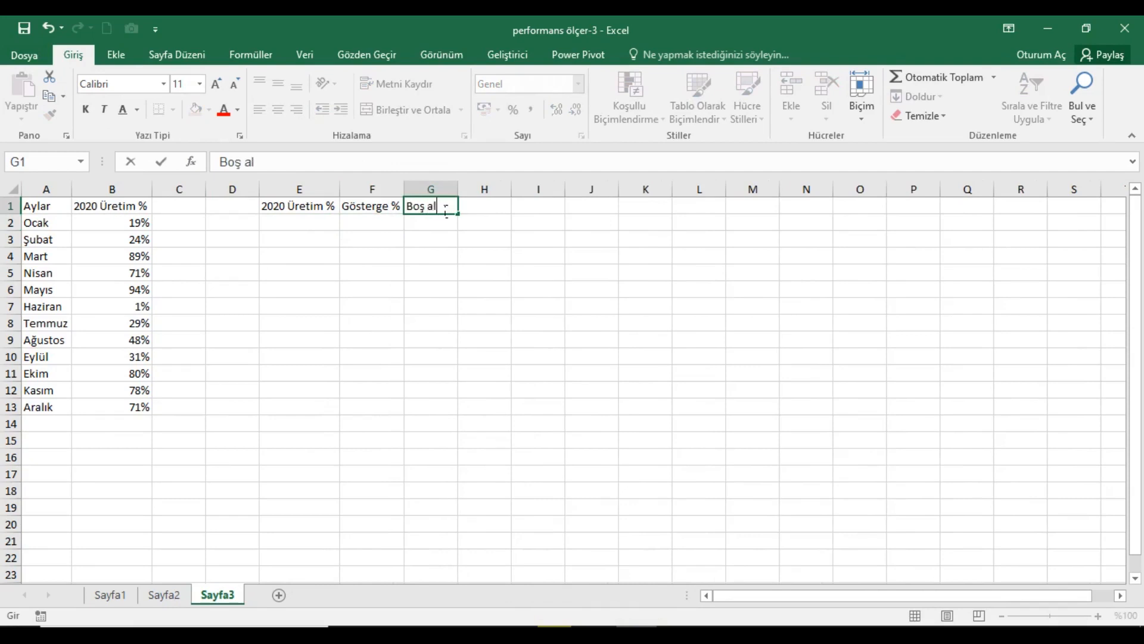
text(an %)
key(Return)
drag(299, 189, 450, 205)
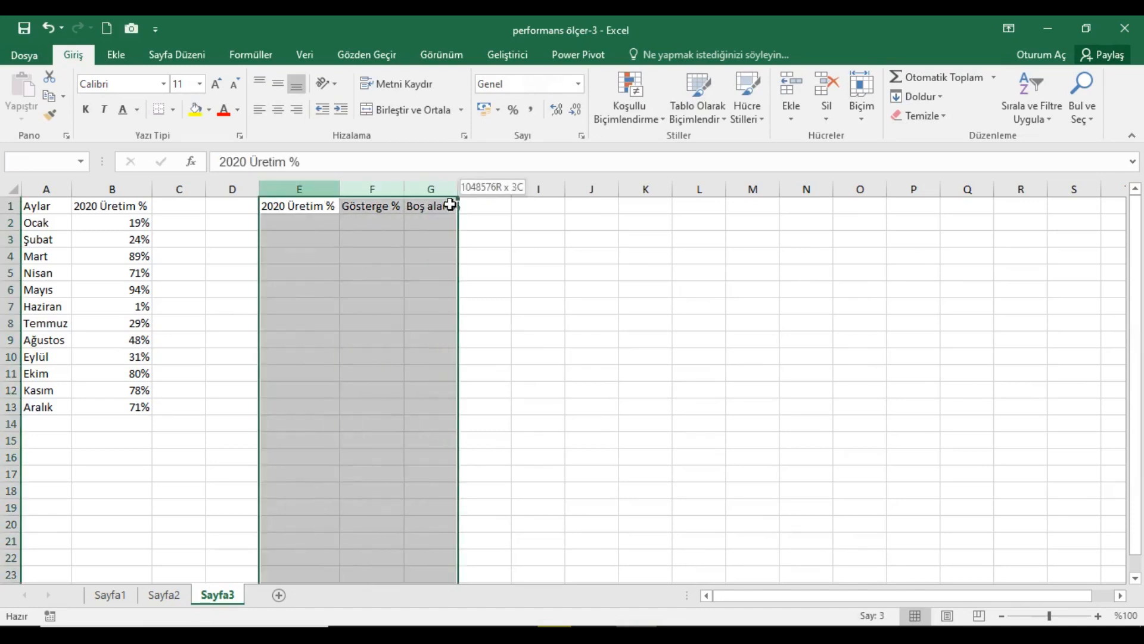
double_click(340, 189)
- Link E2 to the January production percentage with the formula =B2
click(321, 227)
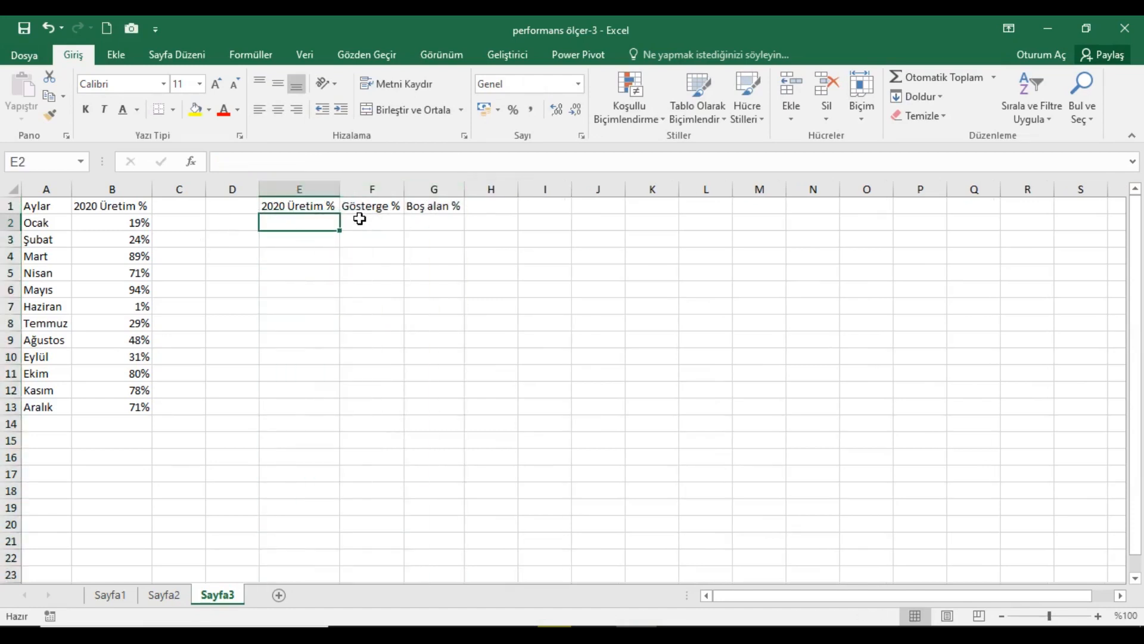
text(=)
click(96, 230)
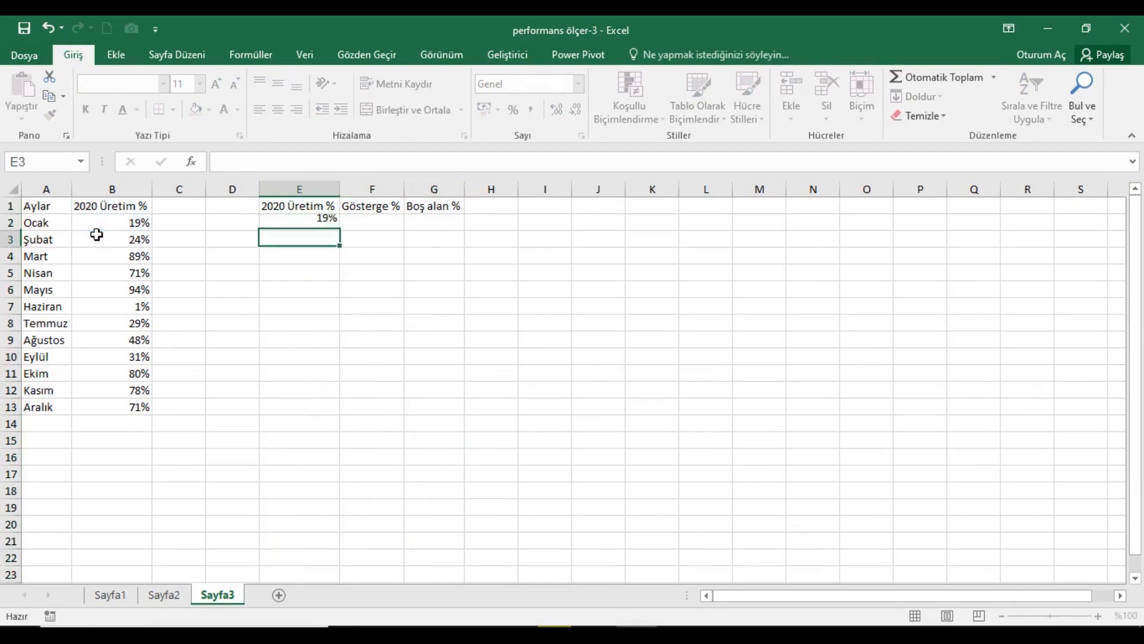
key(Return)
- Enter 1% in F2 under the Gösterge % header, using the percentage number format
click(379, 227)
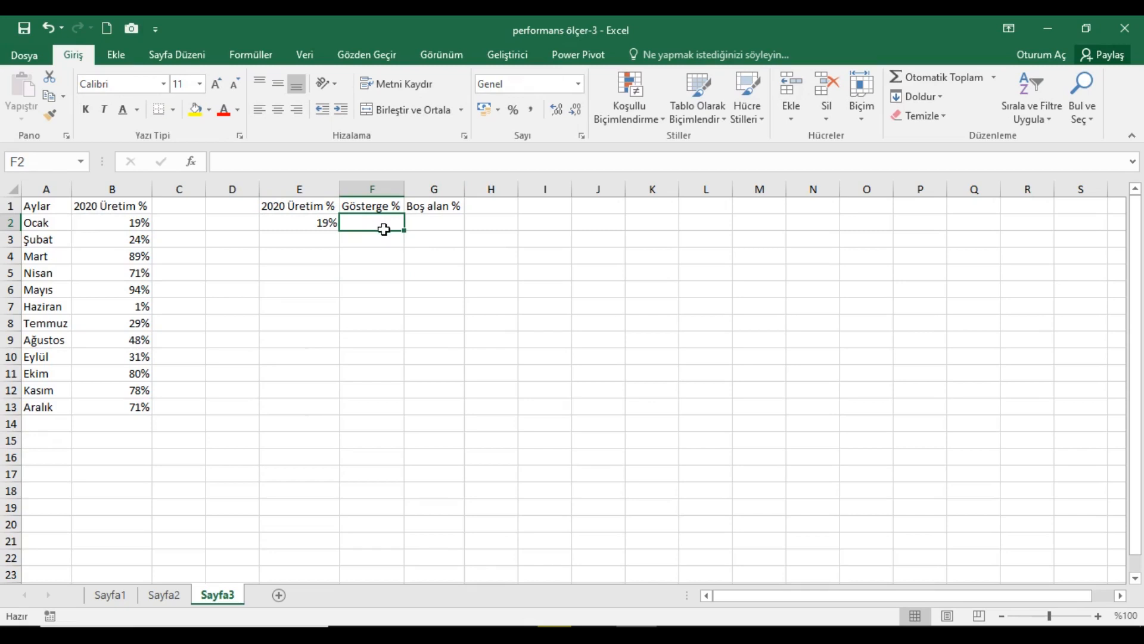
text(1)
key(Return)
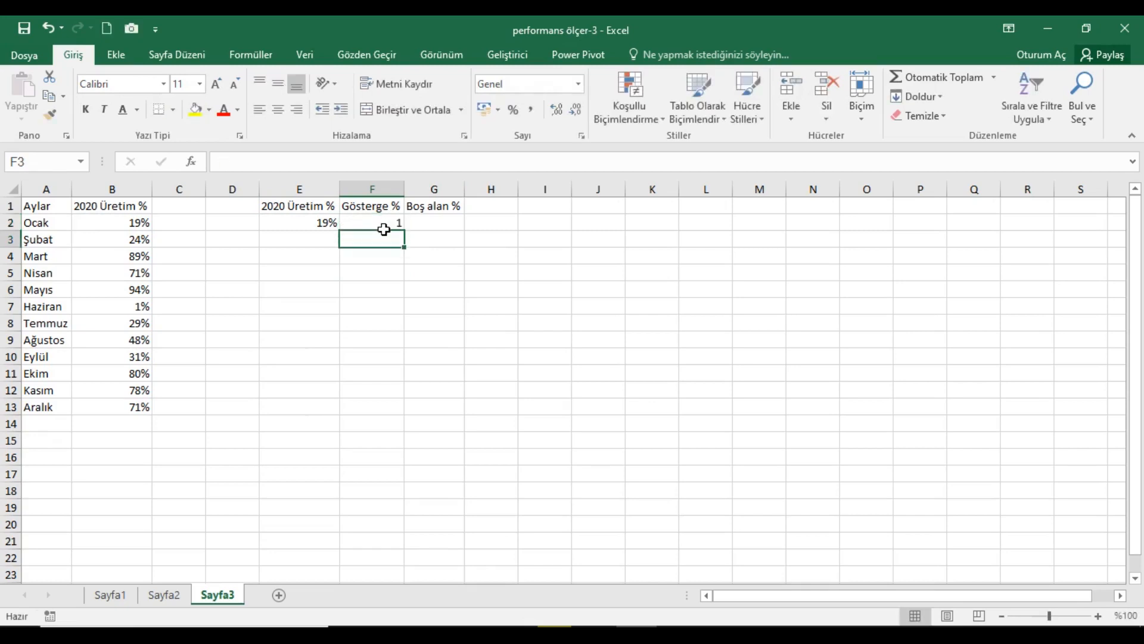
click(385, 225)
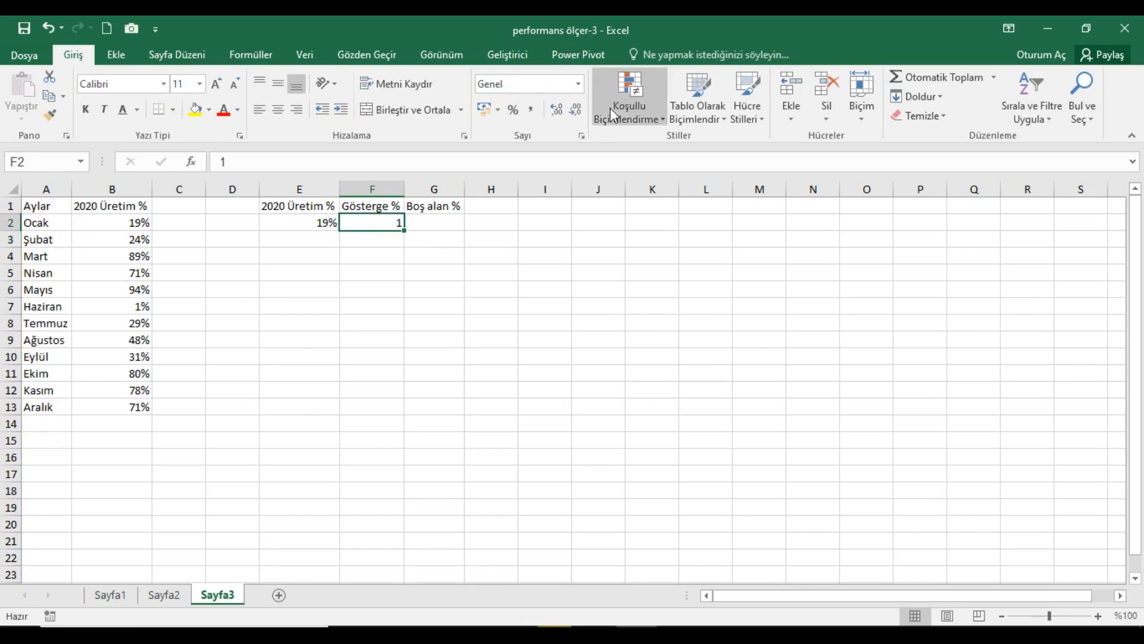
click(513, 109)
text(1)
key(Return)
- Calculate the empty-area share in G2 under Boş alan % with the formula =2-TOPLA(E2:F2)
click(447, 227)
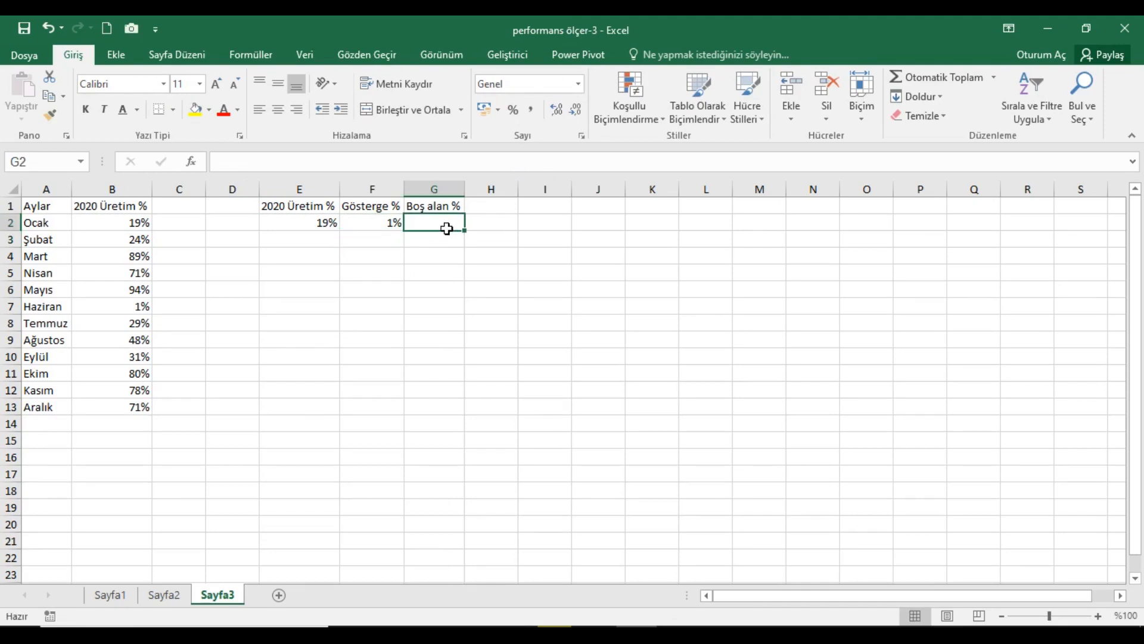
text(=2)
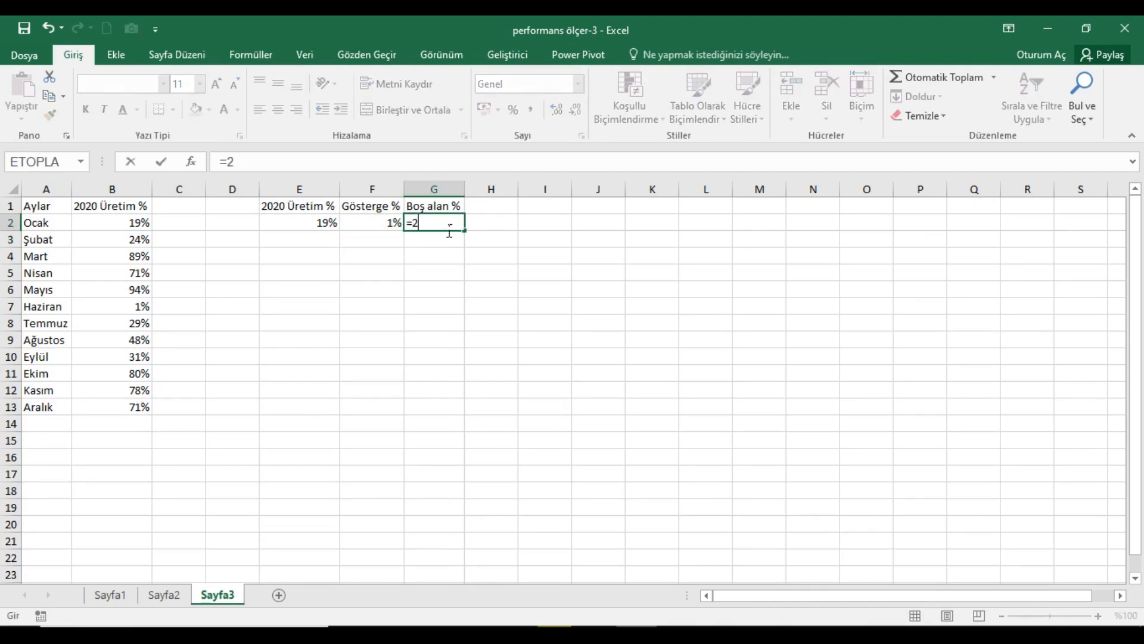
text(-top)
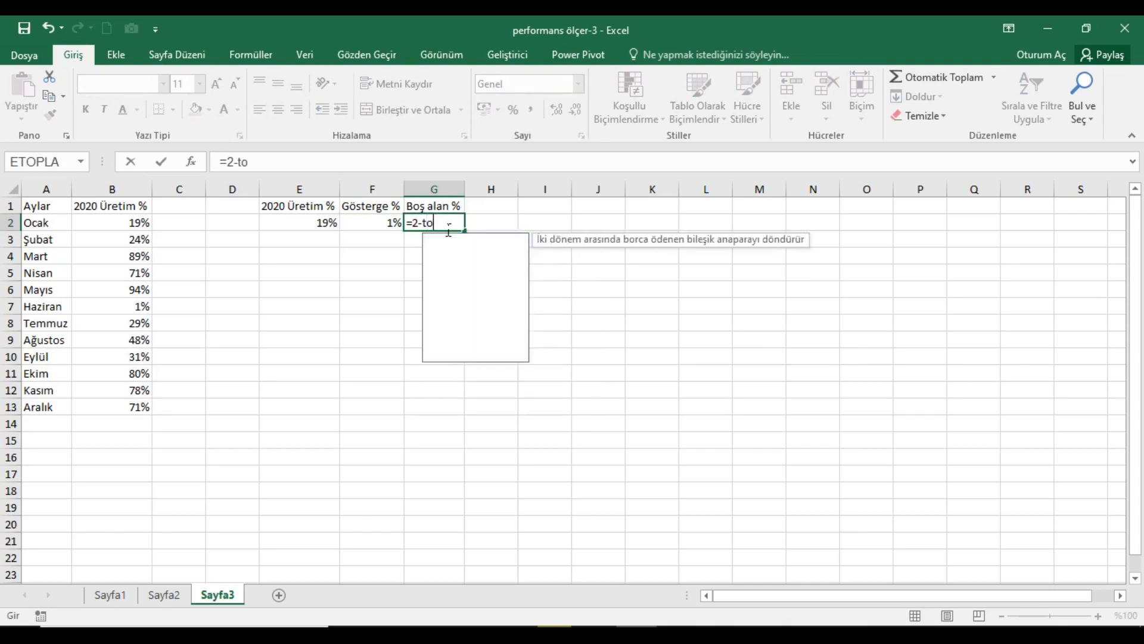
key(Down)
key(Down)
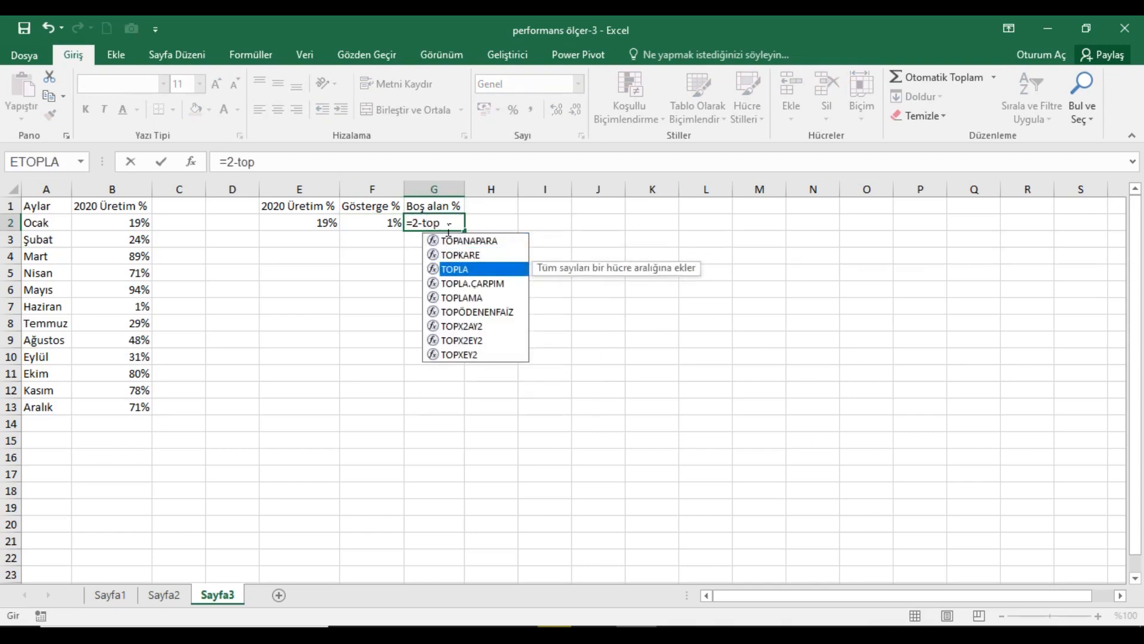
key(Tab)
drag(306, 222, 358, 232)
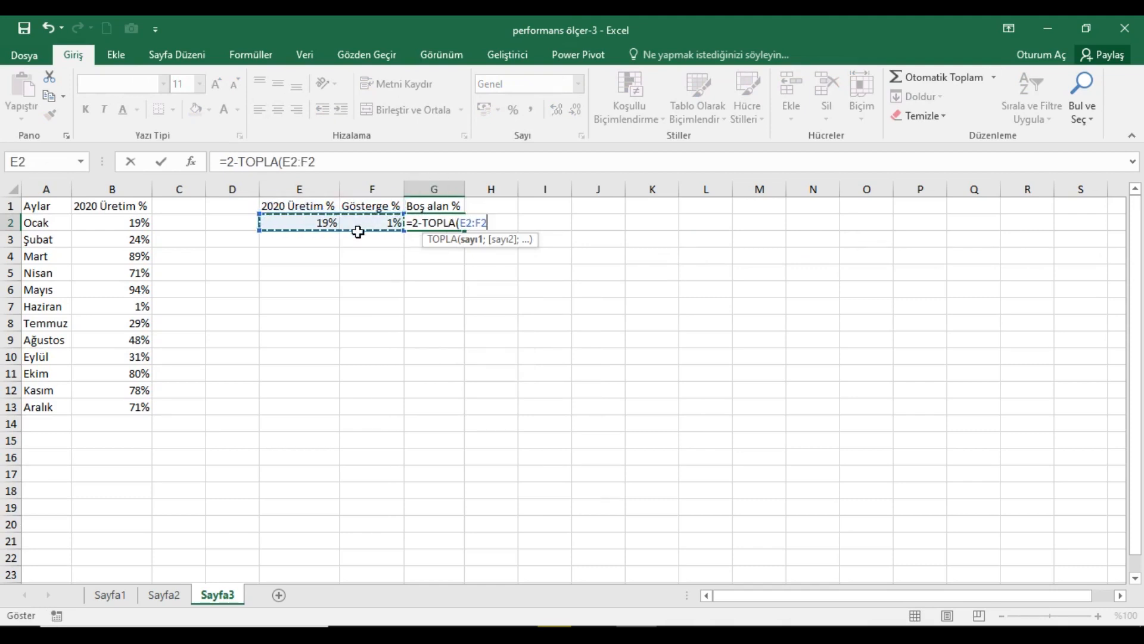
key(Return)
click(441, 222)
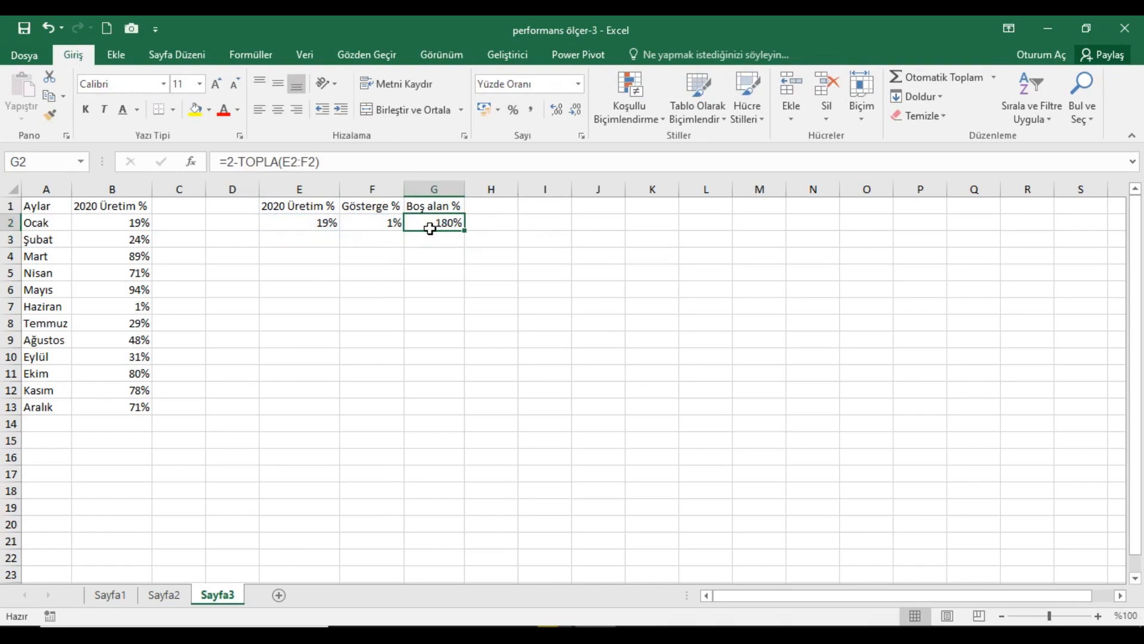
- Insert a blank 2-D pie chart from an empty cell and place it below the helper data
click(317, 264)
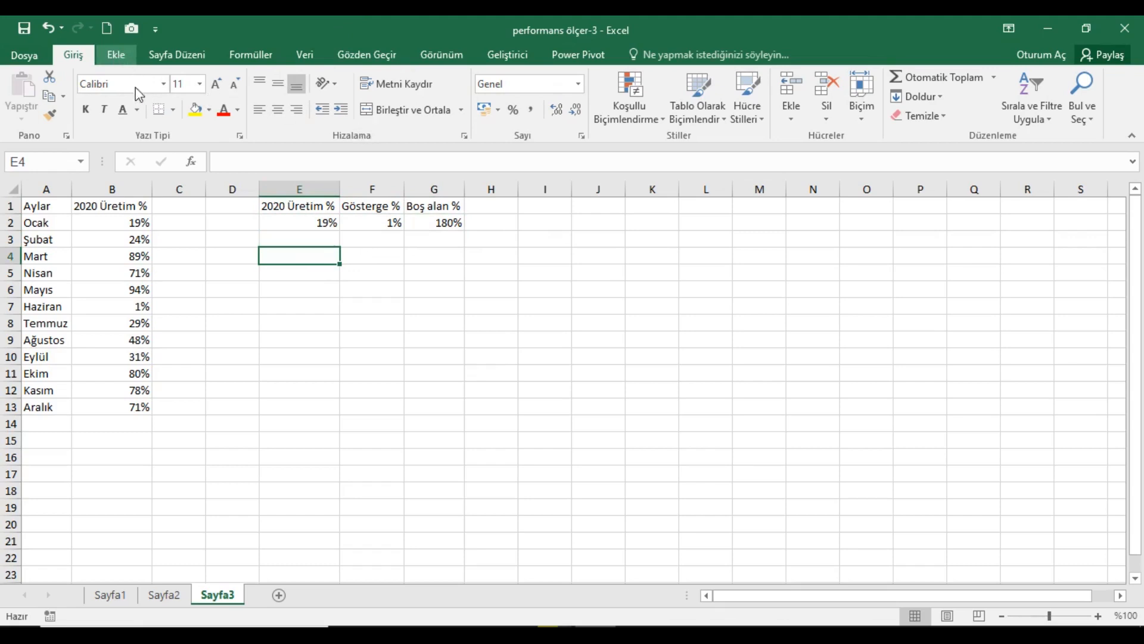
click(117, 56)
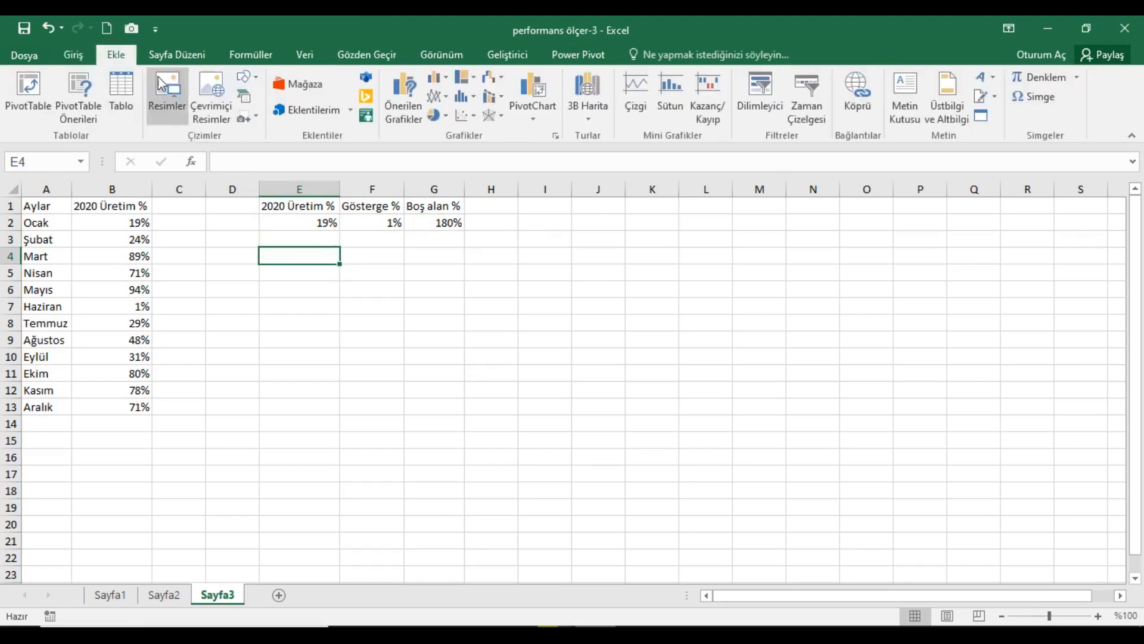
click(438, 115)
click(451, 169)
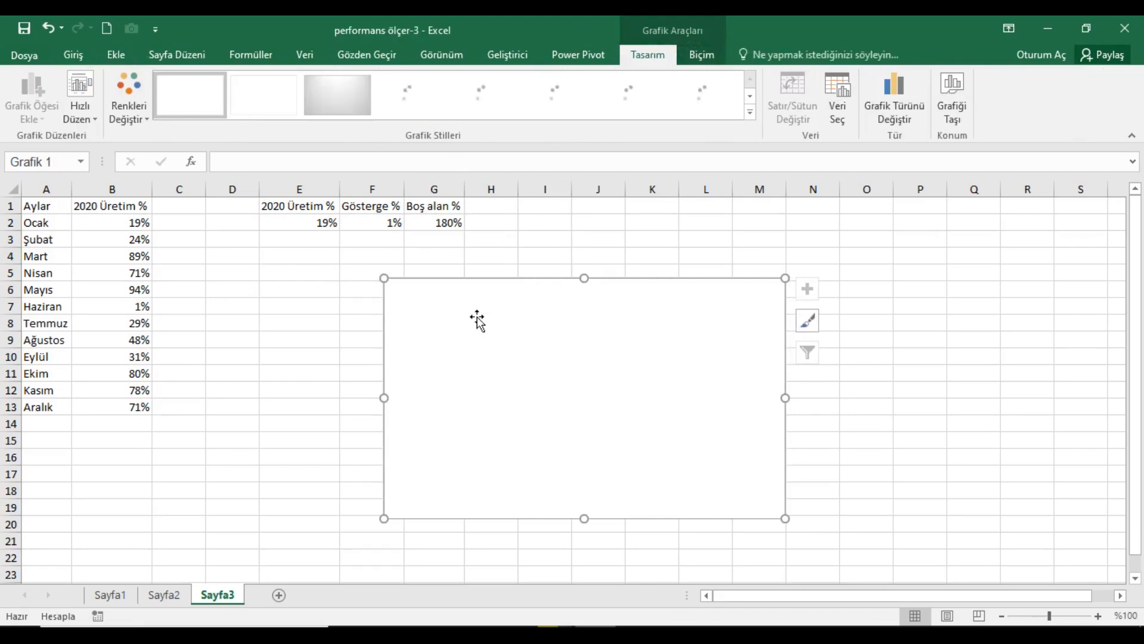
drag(616, 289, 591, 308)
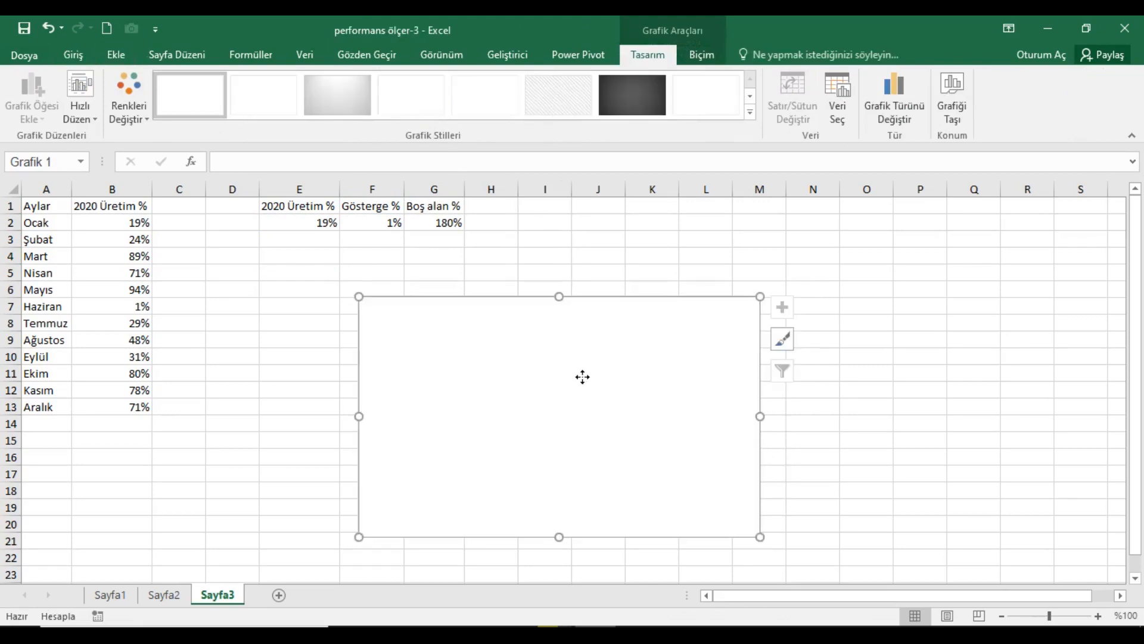
- Add a data series to the pie chart with E1 as the series name and E2:G2 as the values
right_click(580, 378)
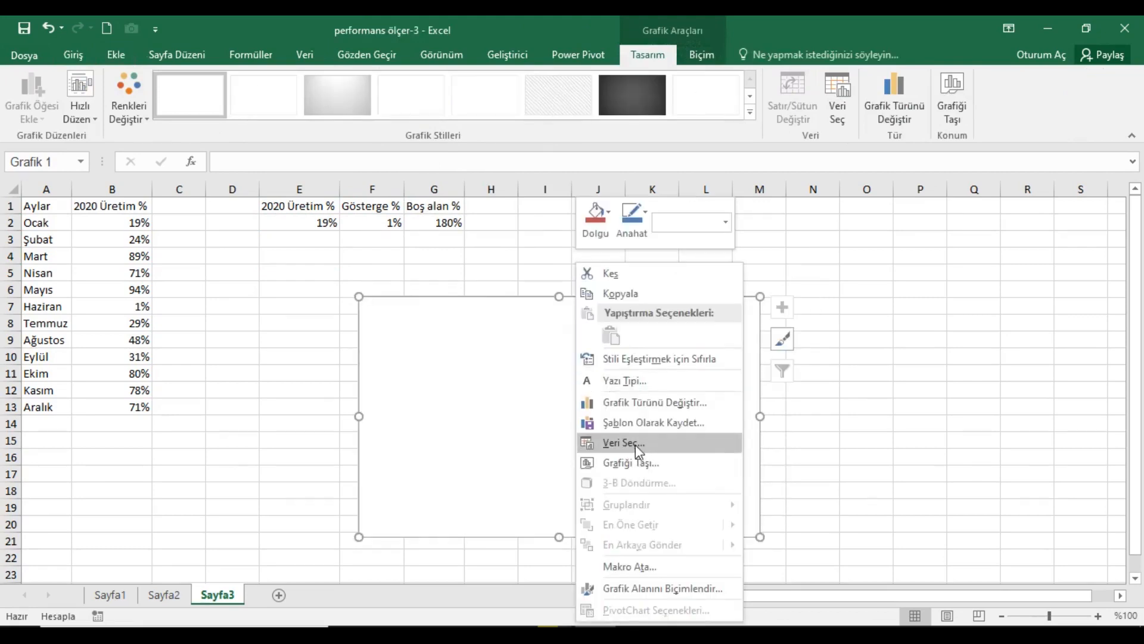
click(635, 445)
click(307, 371)
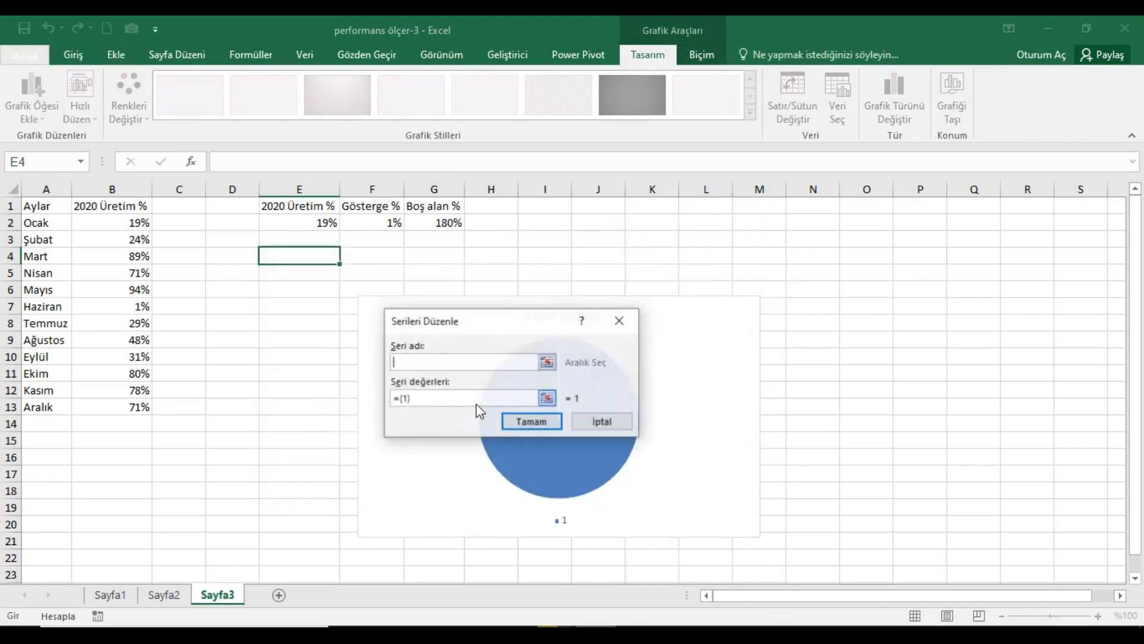
click(311, 207)
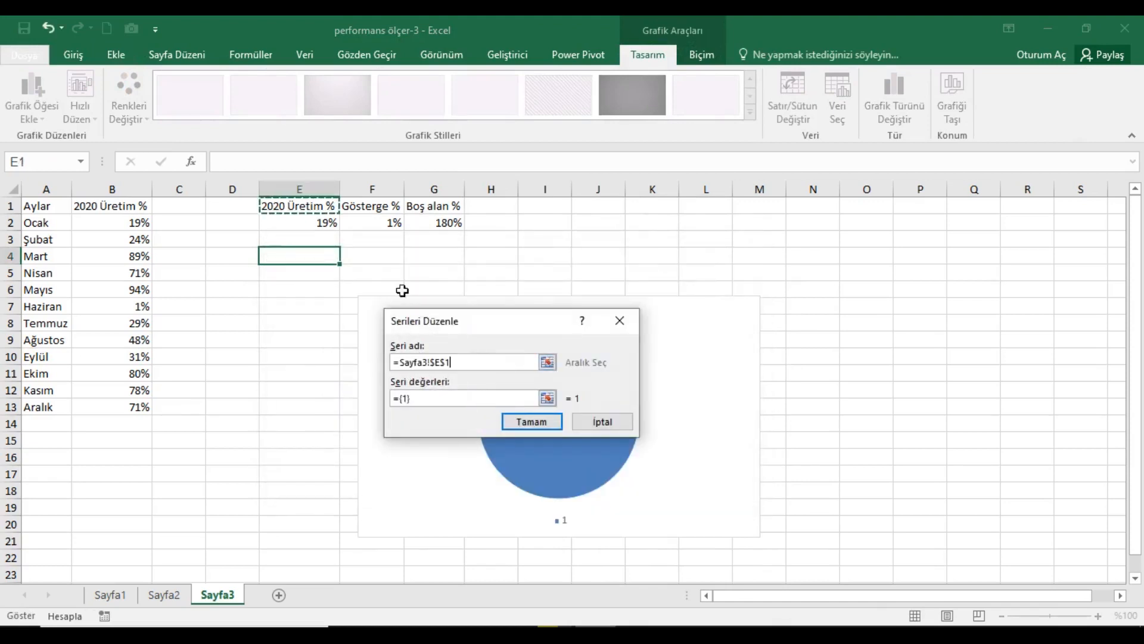
click(457, 401)
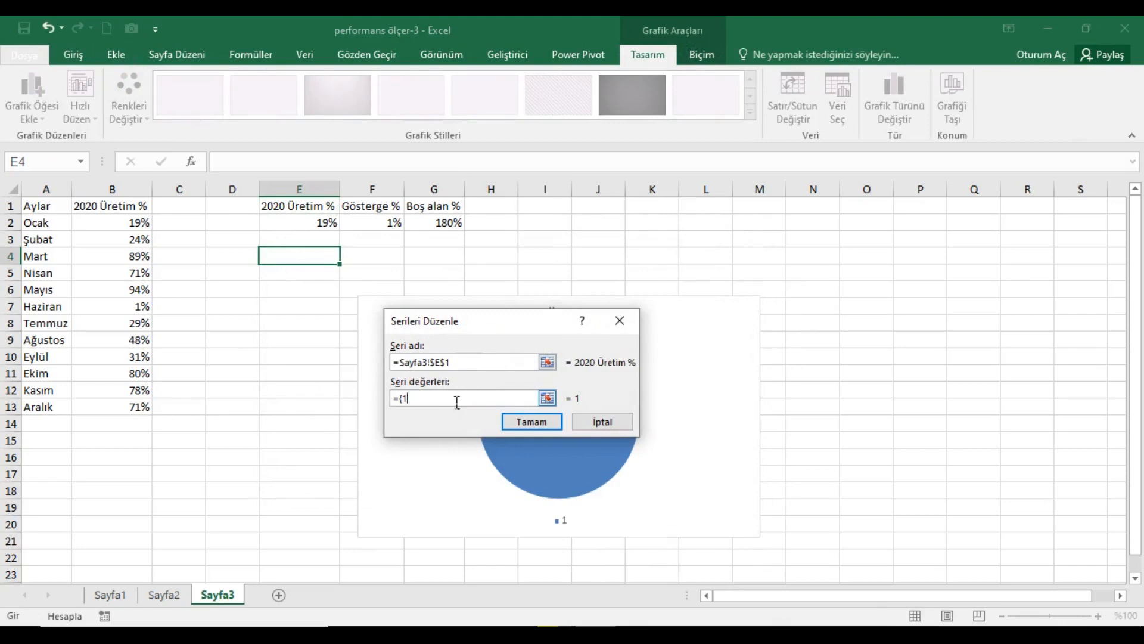
drag(325, 225, 465, 227)
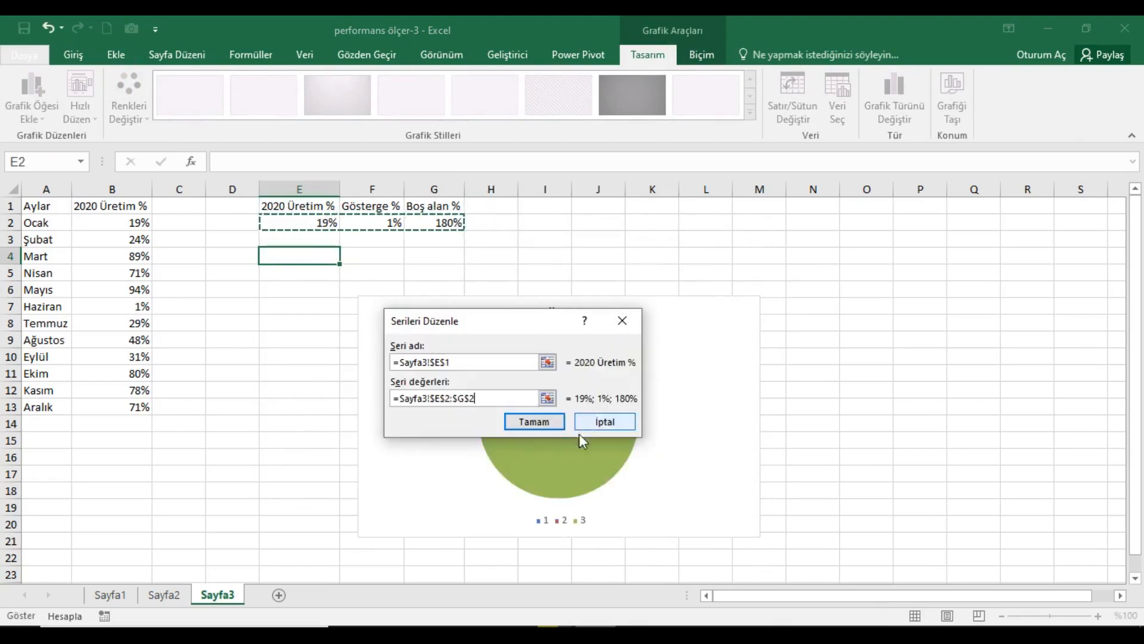
click(536, 424)
click(648, 492)
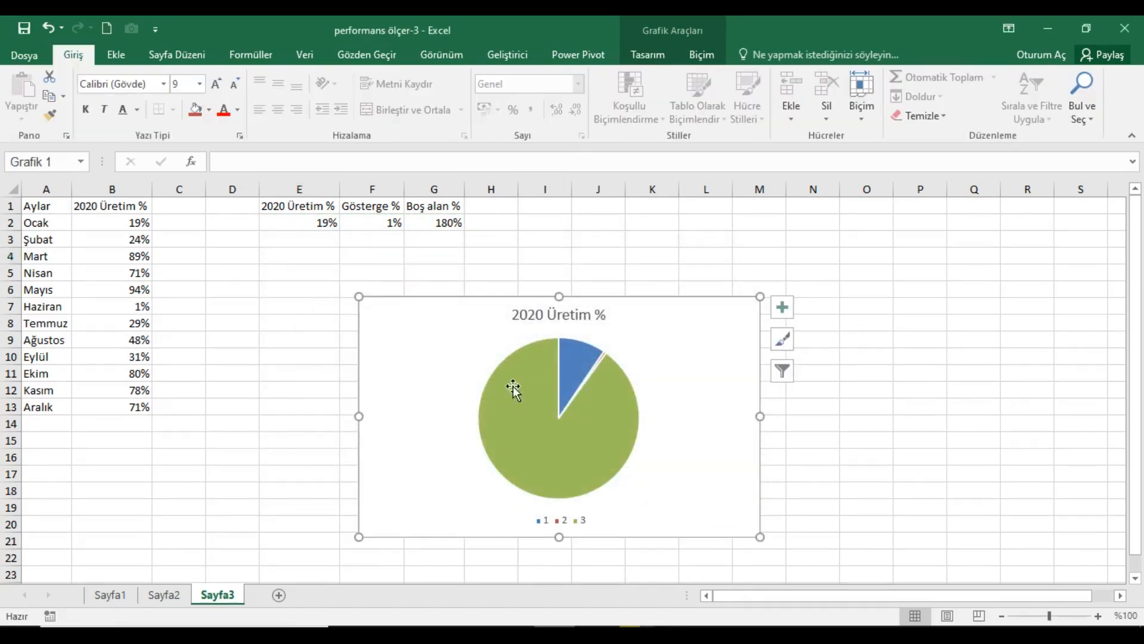
- Remove the chart's title and legend, and place it just below the helper data, enlarged to about 16.6 × 9.9 cm
click(783, 316)
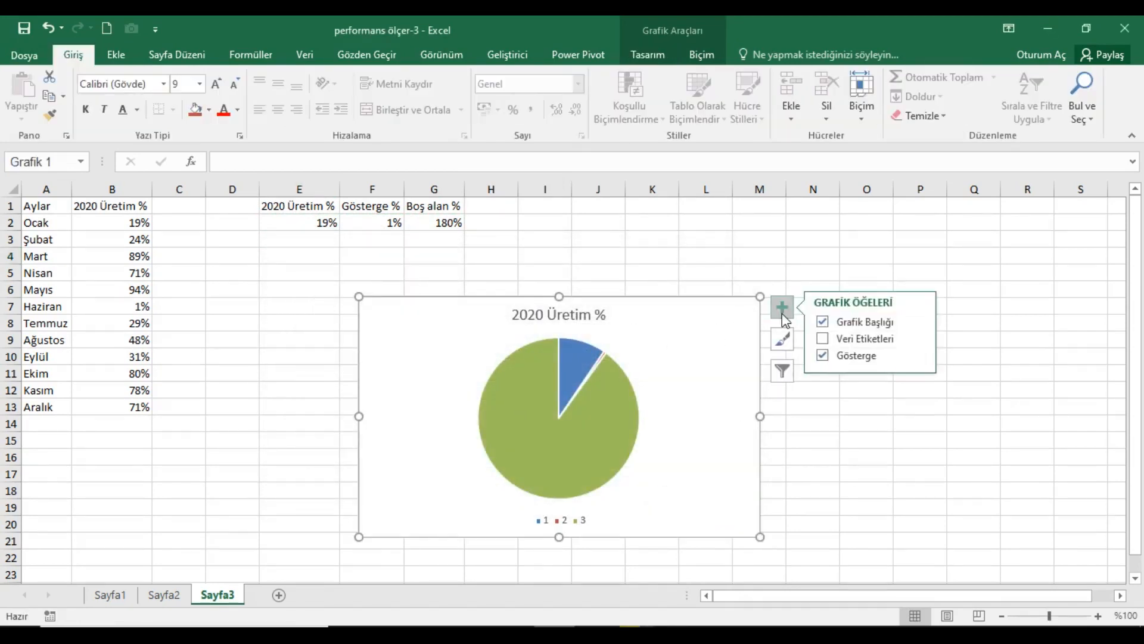
click(823, 322)
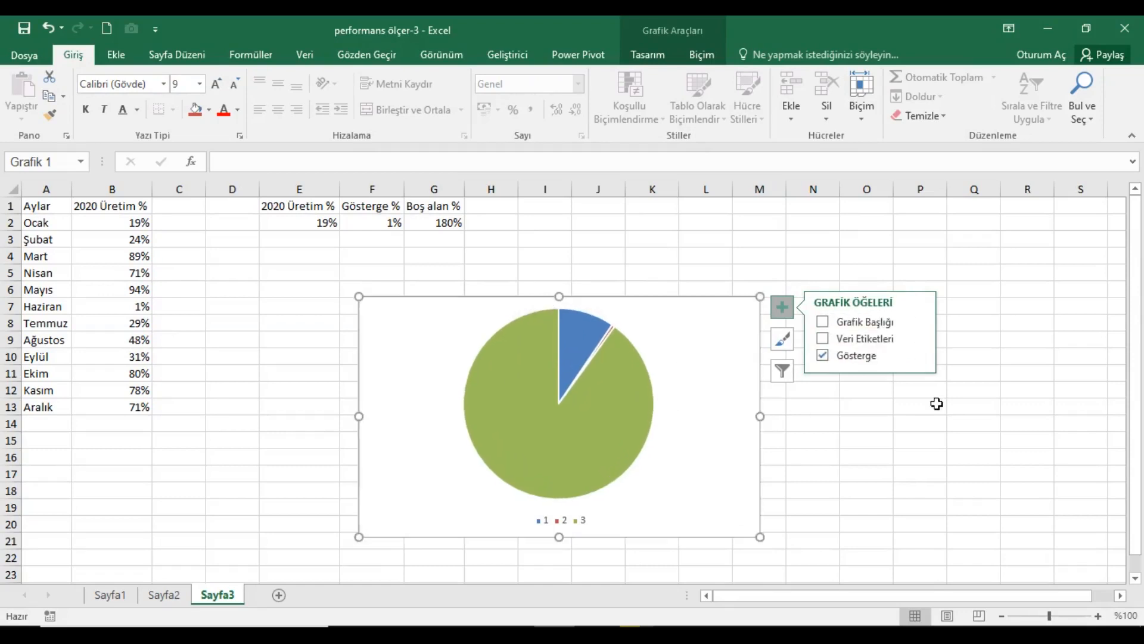
click(823, 355)
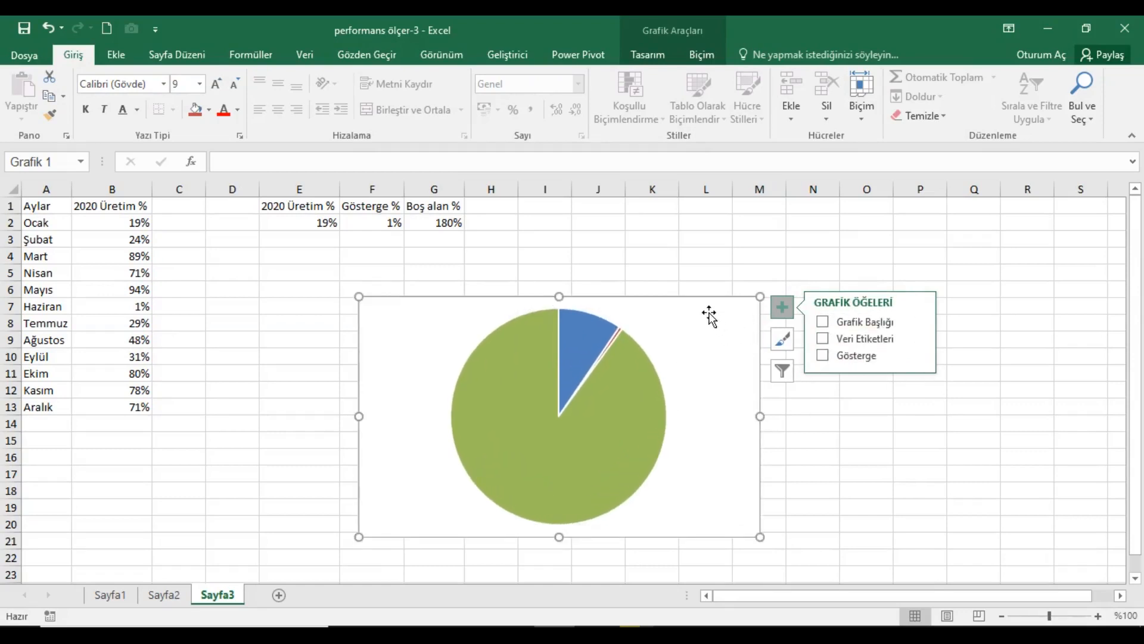
drag(703, 306, 622, 254)
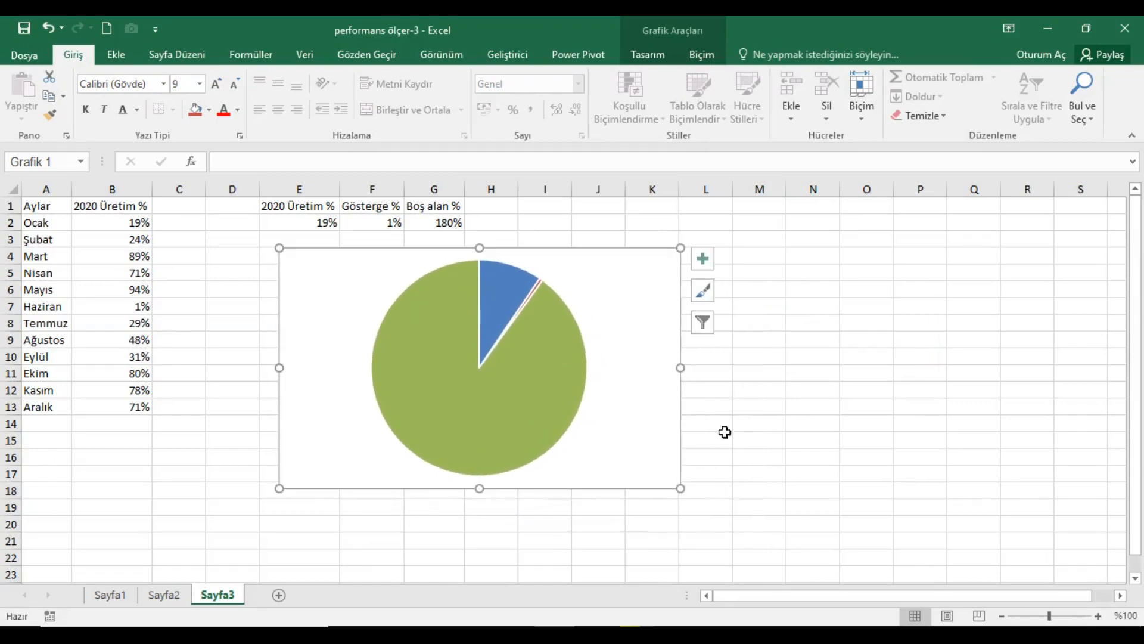
drag(682, 490, 815, 573)
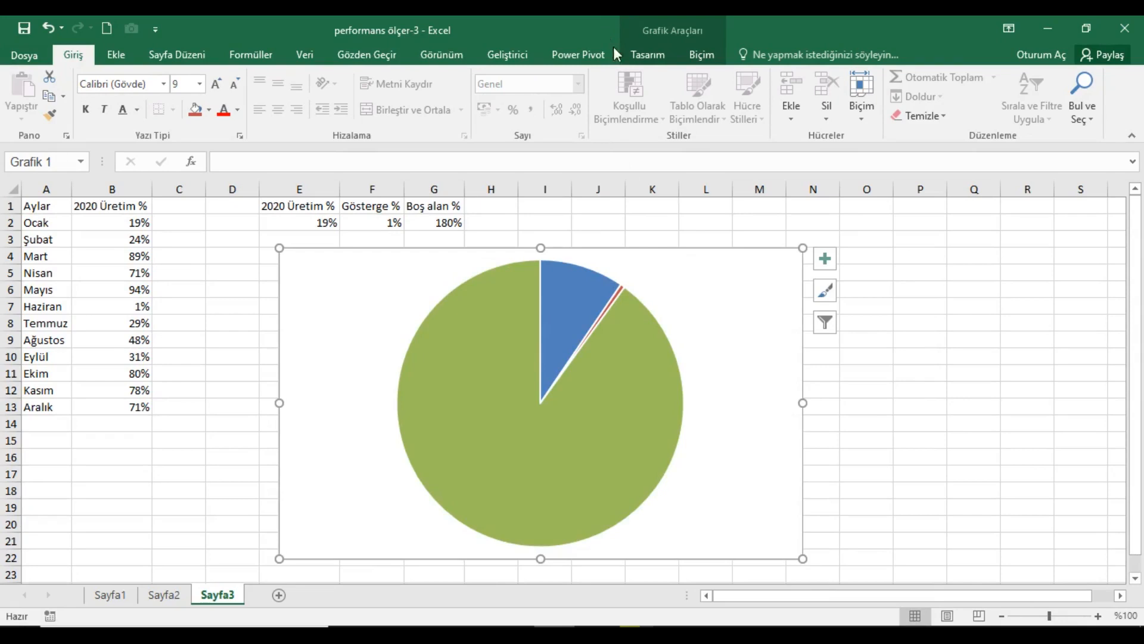
- Make the chart area transparent with no fill and no outline
click(701, 55)
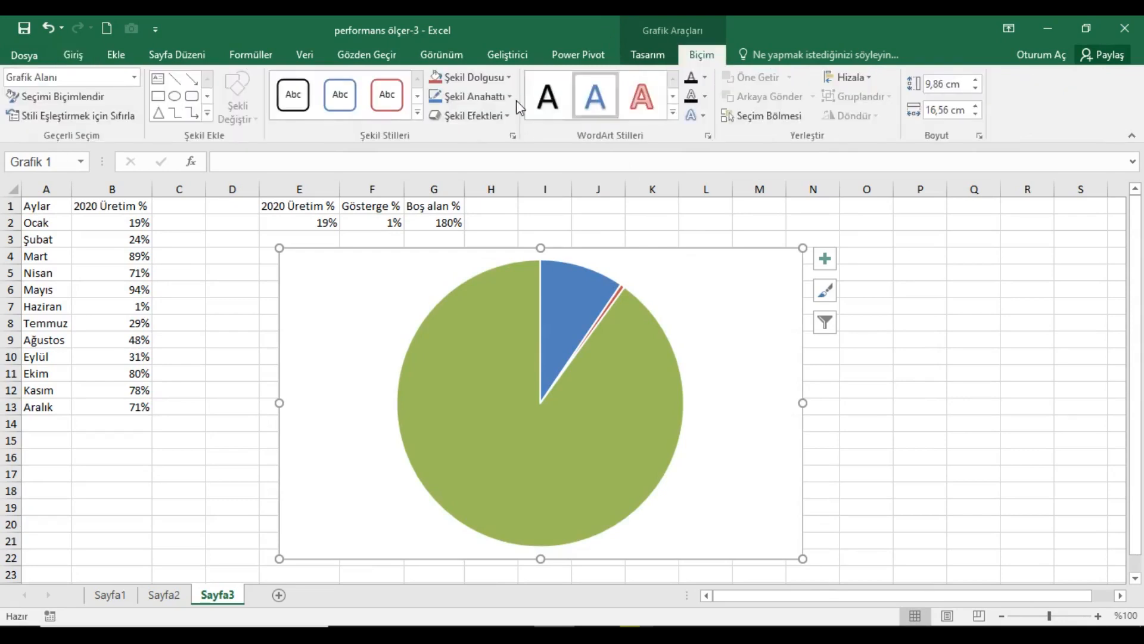
click(472, 82)
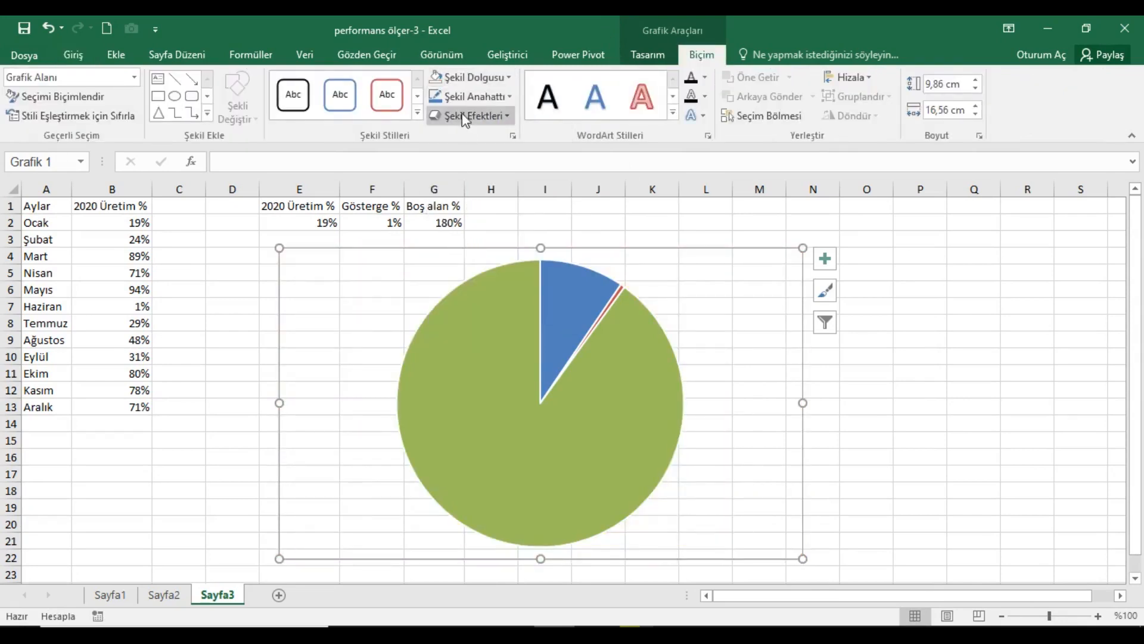
click(507, 96)
click(460, 266)
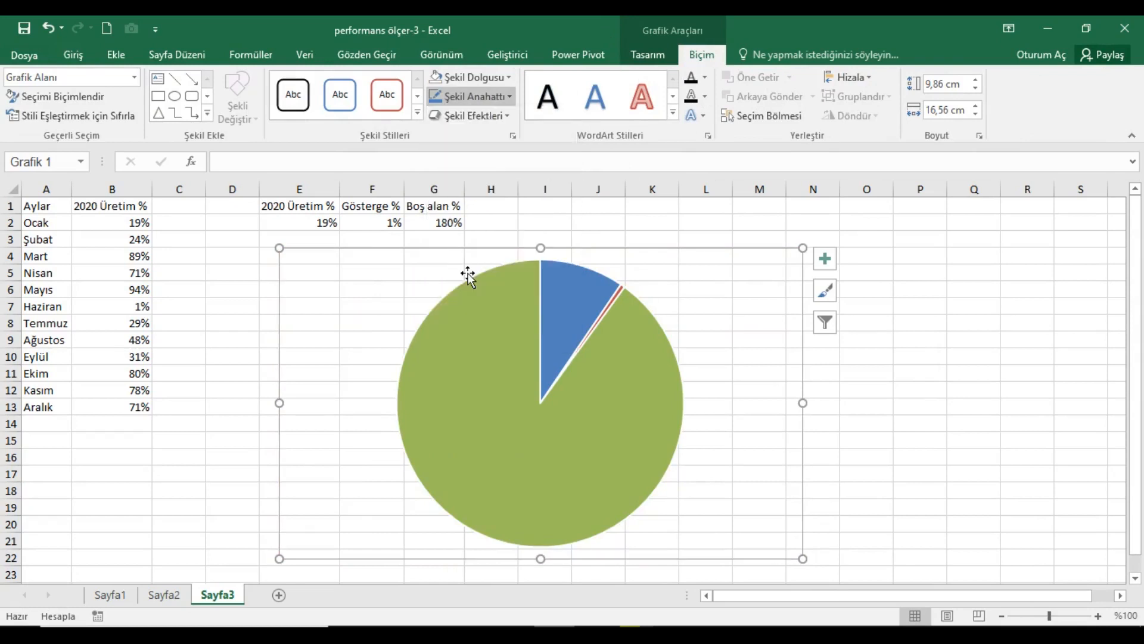
click(226, 207)
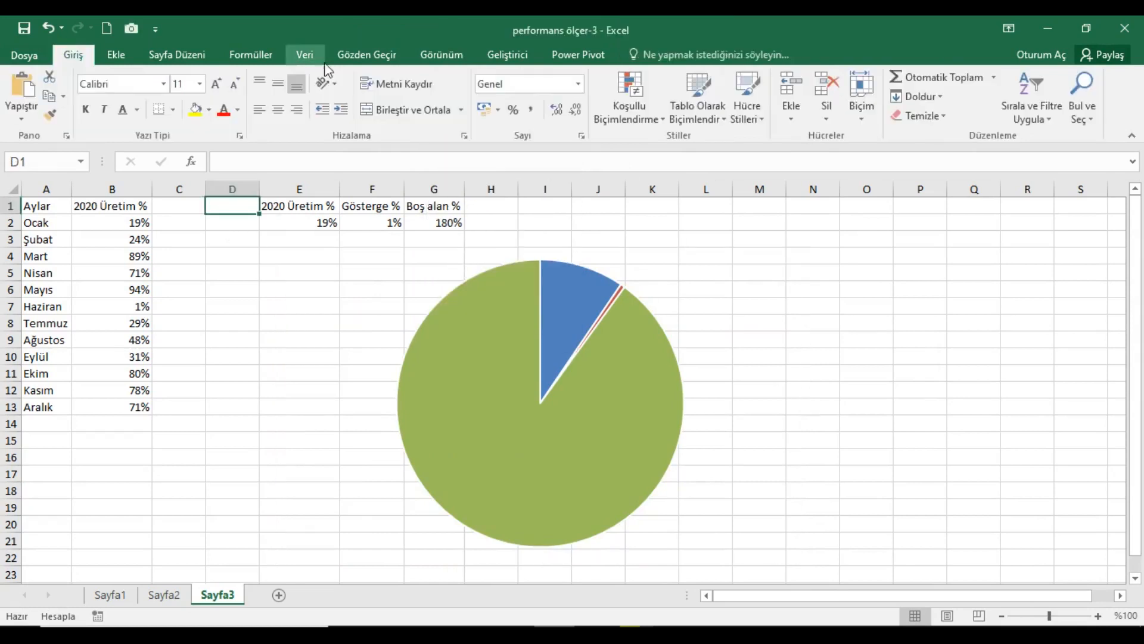
- Hide the gridlines on Sayfa3
click(442, 55)
click(252, 113)
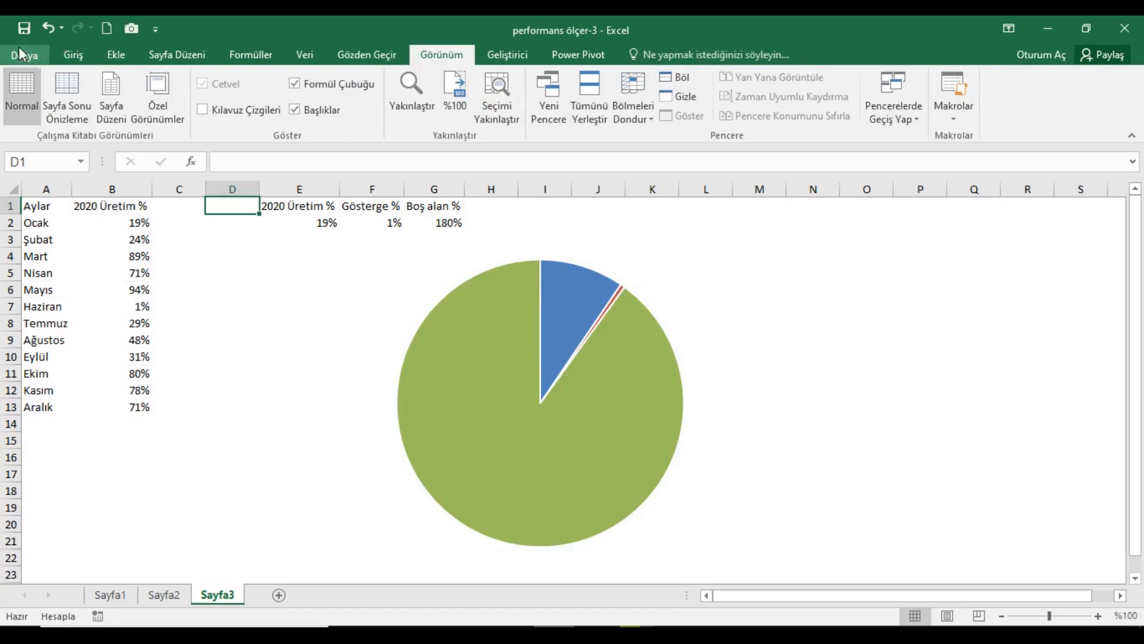
click(73, 54)
click(323, 208)
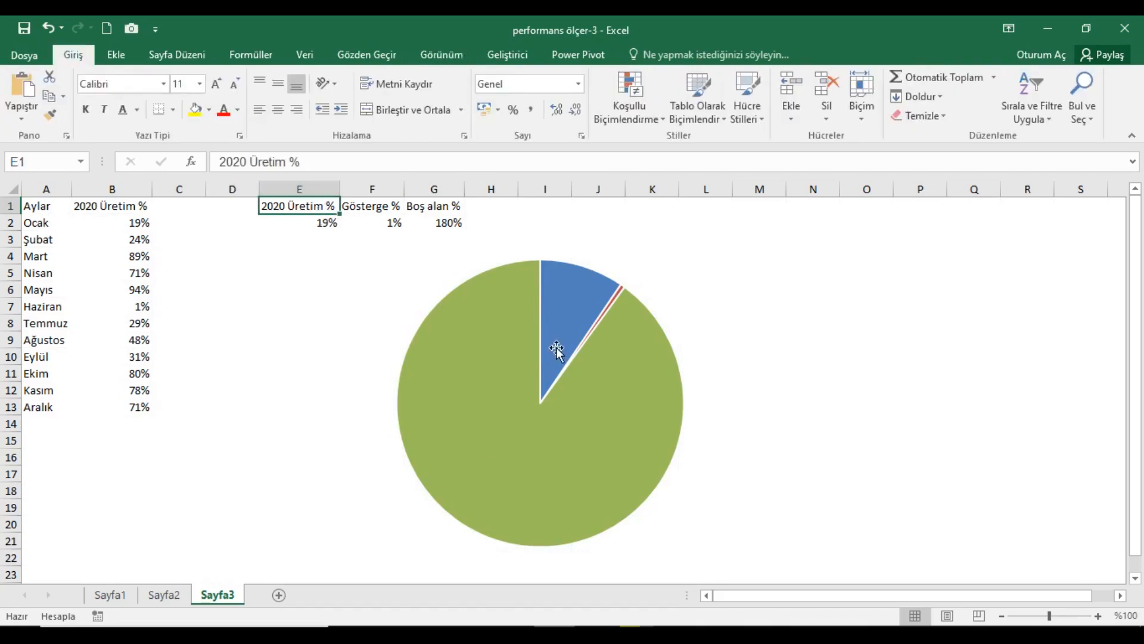
- Set the angle of the pie series' first slice to 270° and close the series formatting
right_click(599, 385)
click(672, 534)
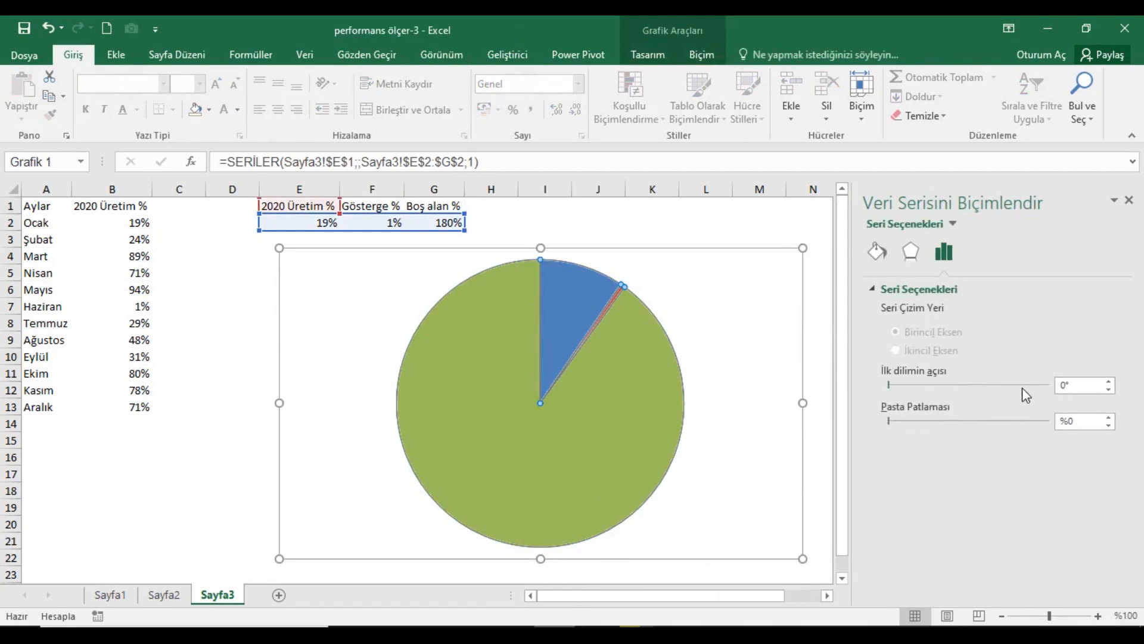
click(1058, 386)
text(27)
key(Return)
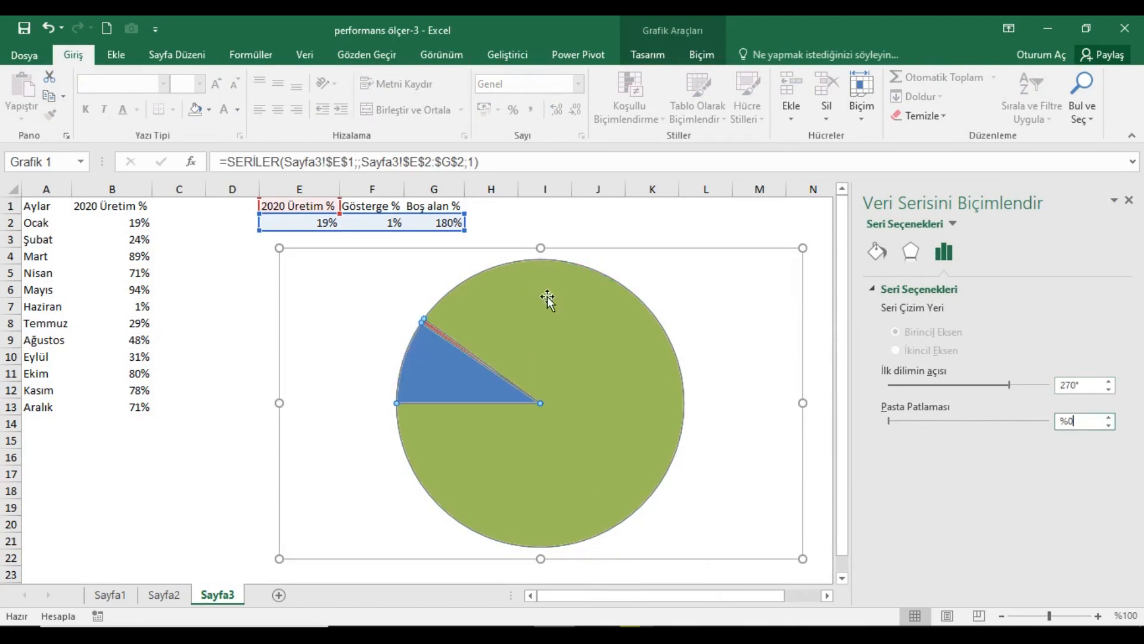
click(1130, 201)
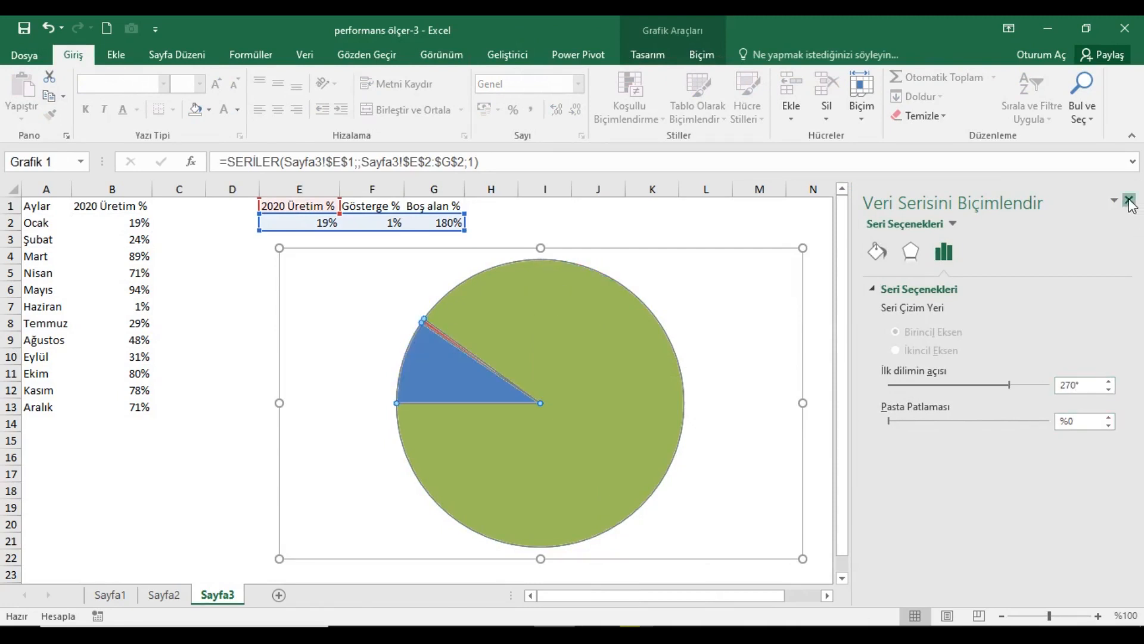
click(192, 222)
click(230, 210)
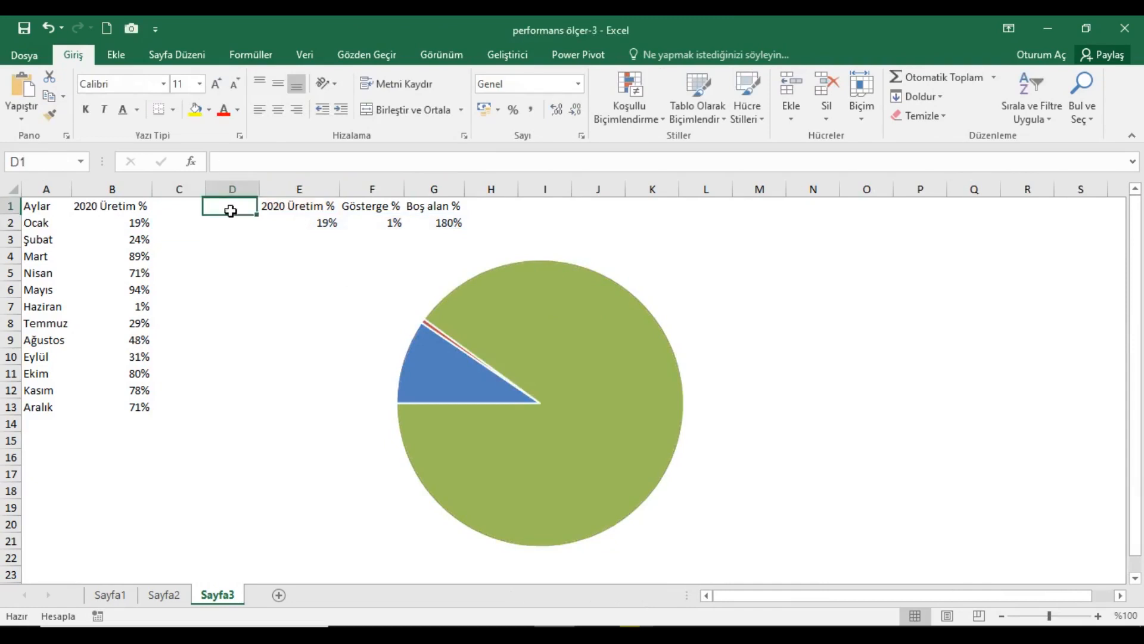
- Remove the outline from all slices of the 2020 Üretim % pie series
click(575, 349)
click(694, 54)
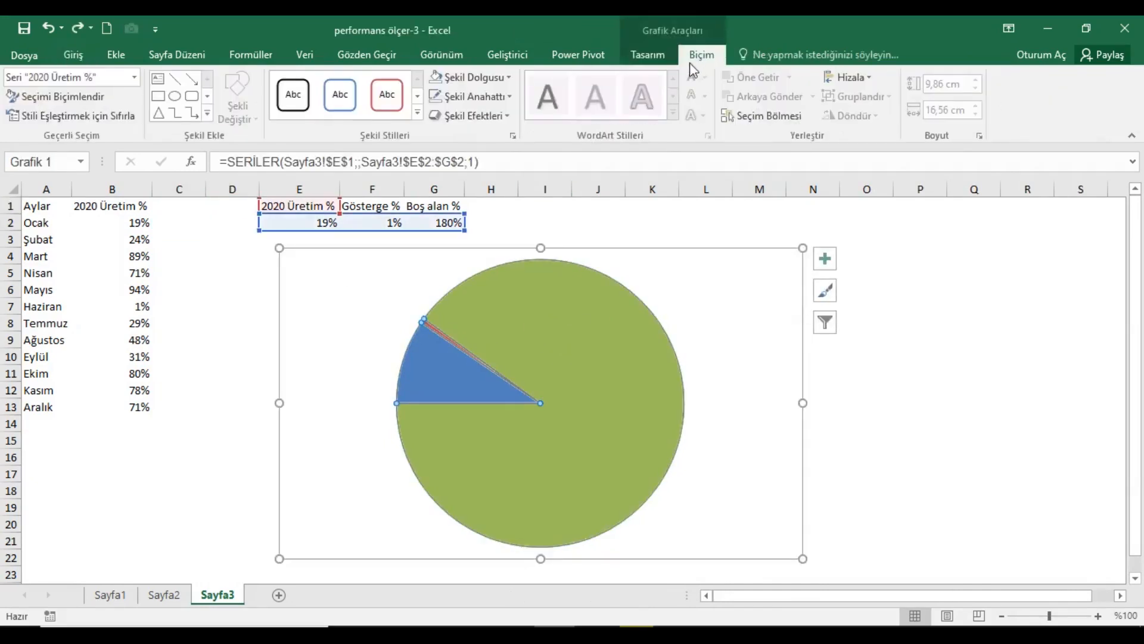
click(469, 98)
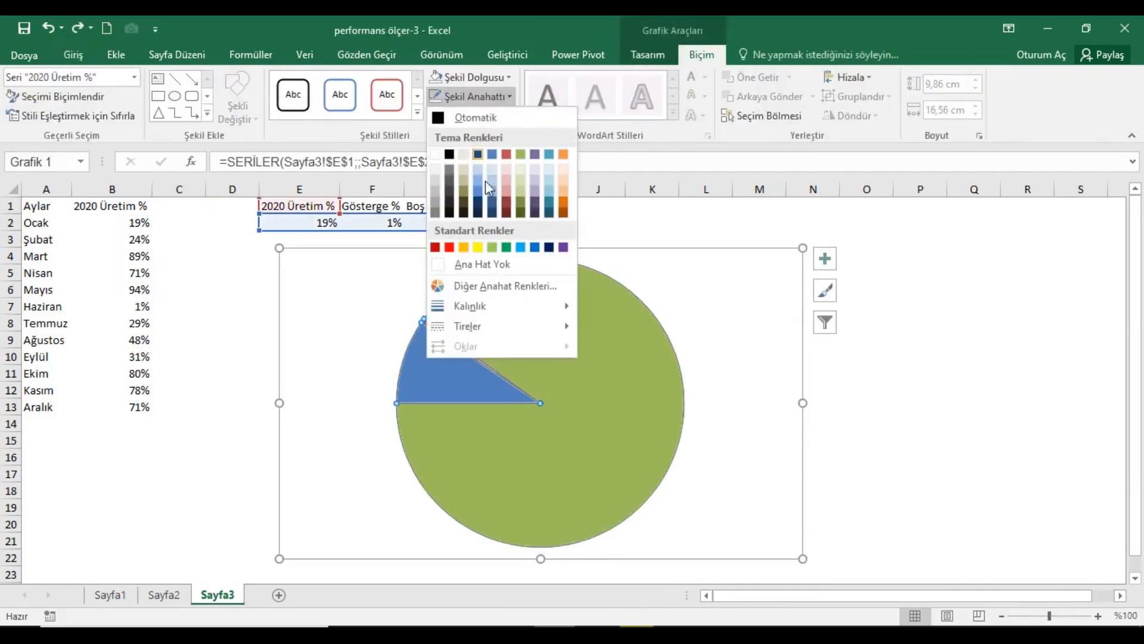
click(488, 265)
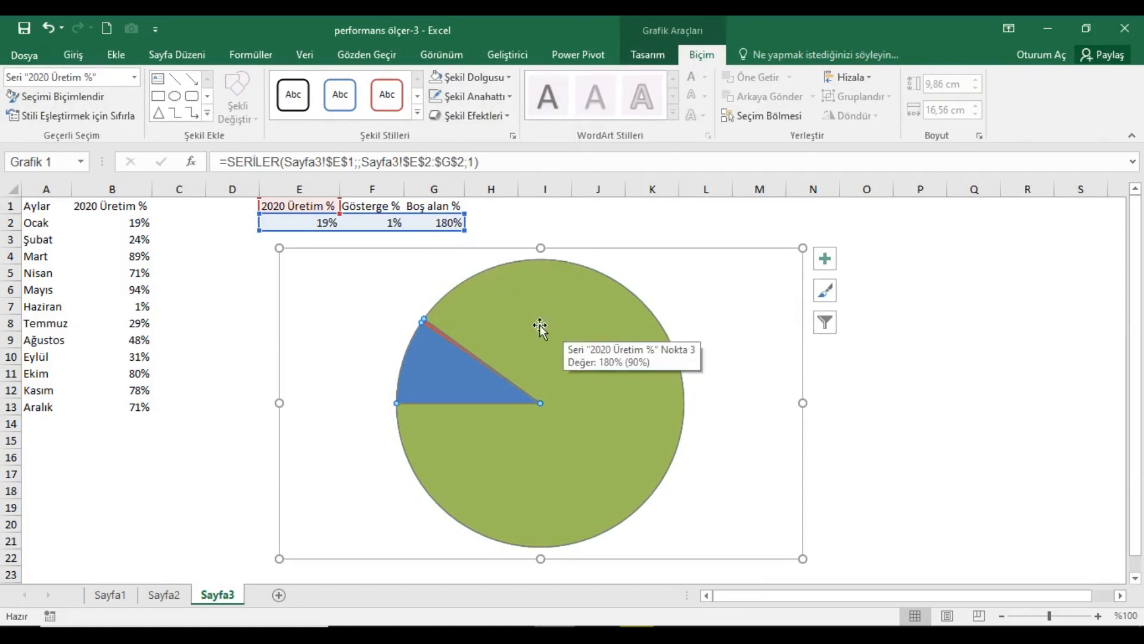
- Remove the fill from the Boş alan % slice and the 2020 Üretim % slice of the pie
click(570, 323)
double_click(570, 322)
click(877, 251)
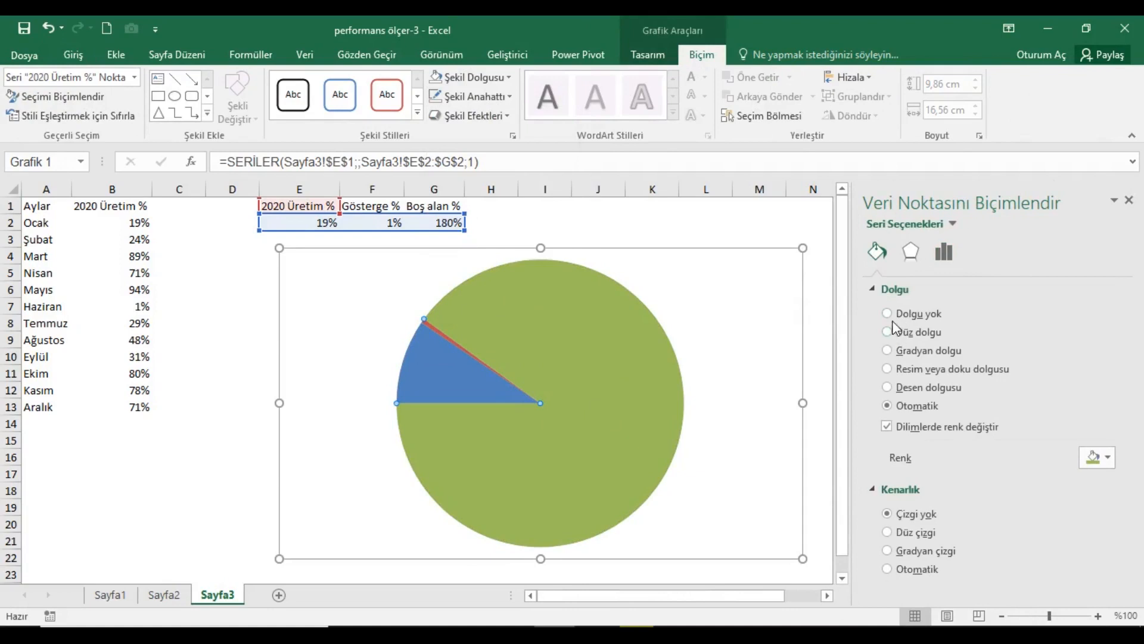
click(891, 315)
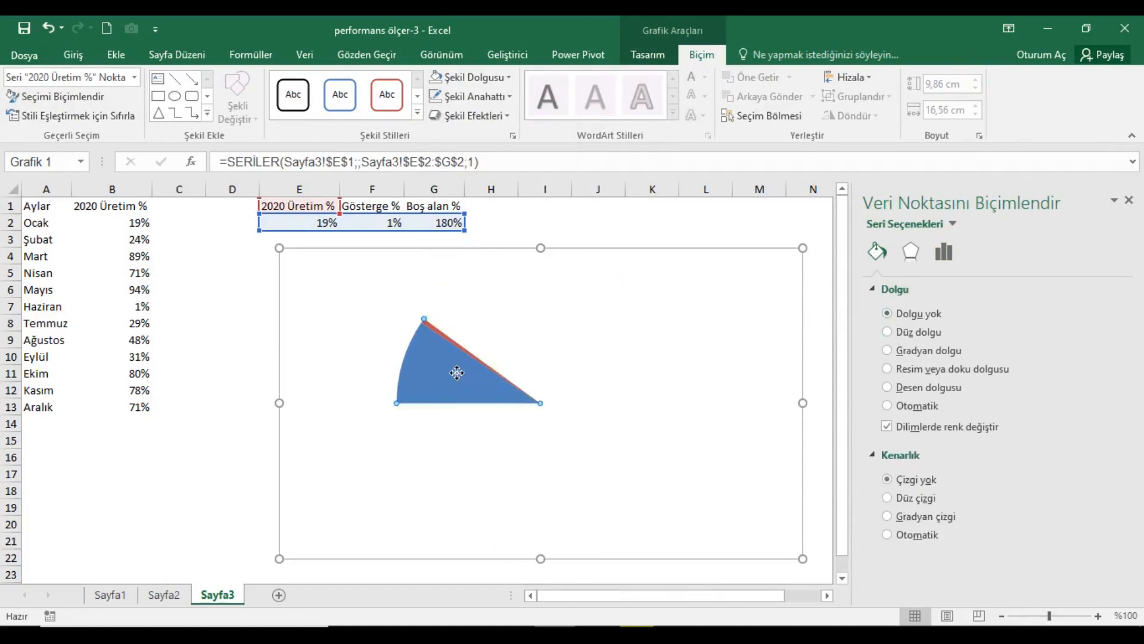
click(896, 316)
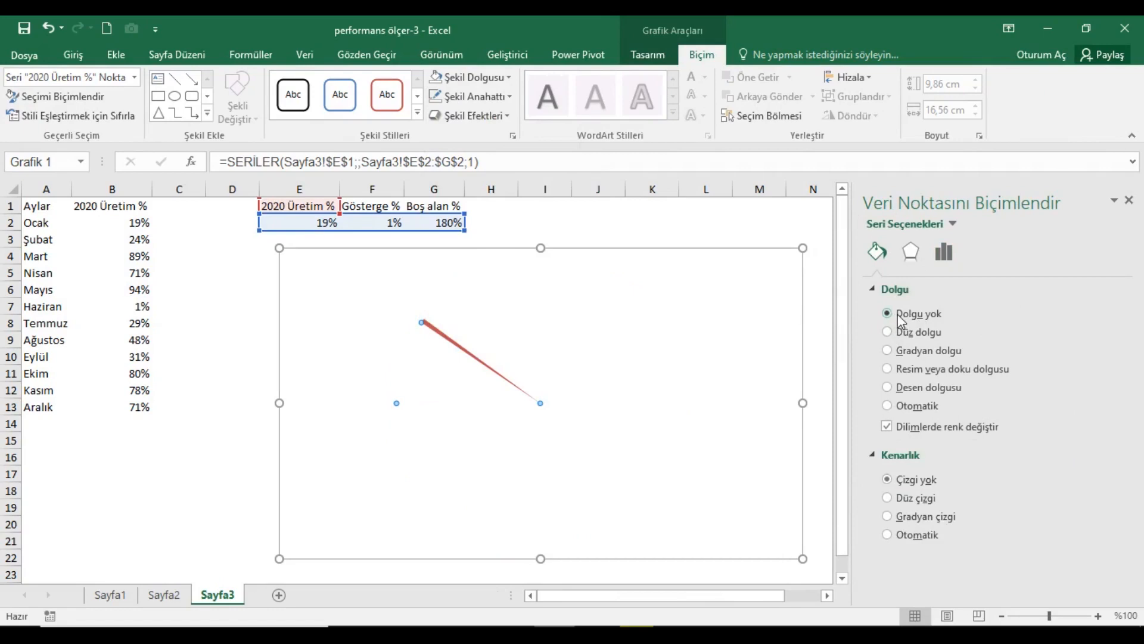
- Set the Gösterge % value in F2 to 15% to widen the indicator slice
click(547, 234)
click(396, 225)
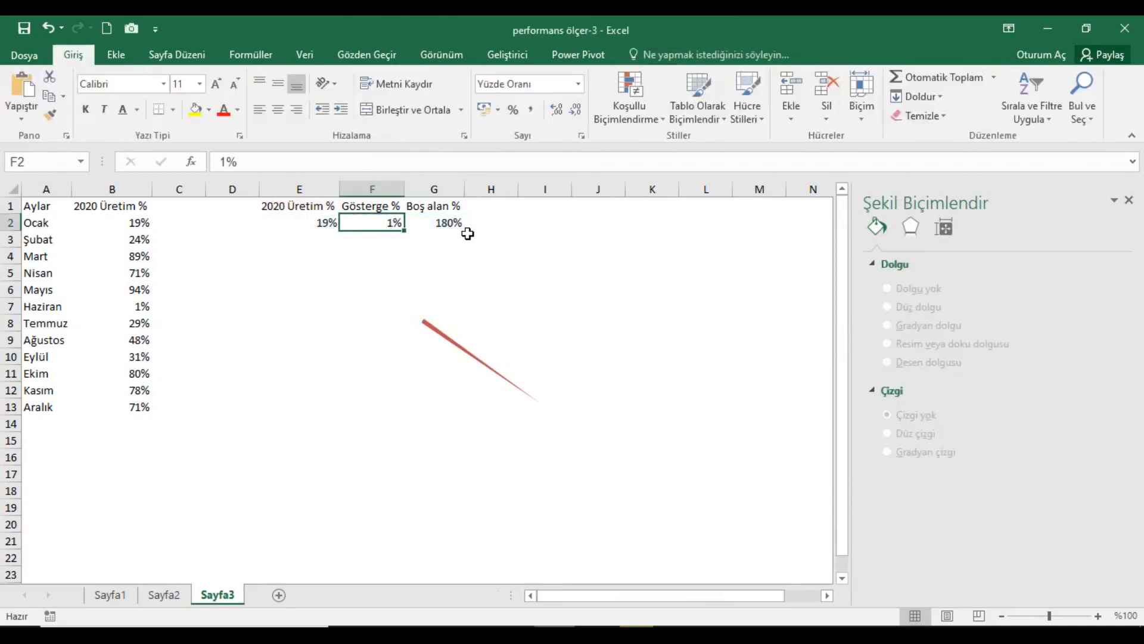
text(15)
click(488, 236)
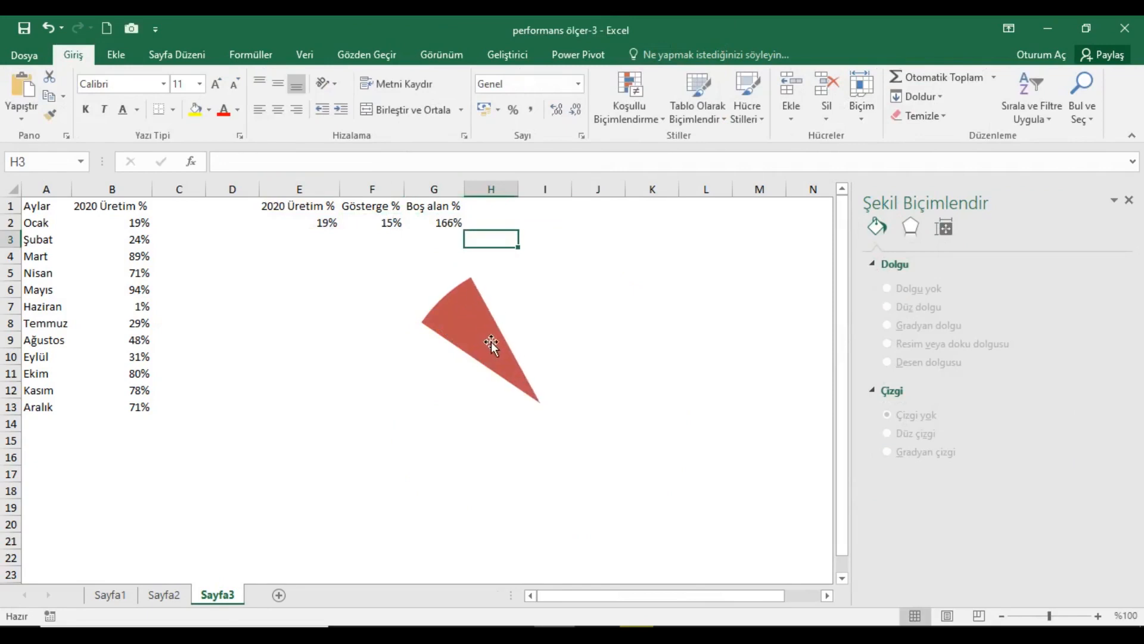
- Give the Gösterge % slice a solid black fill
click(492, 344)
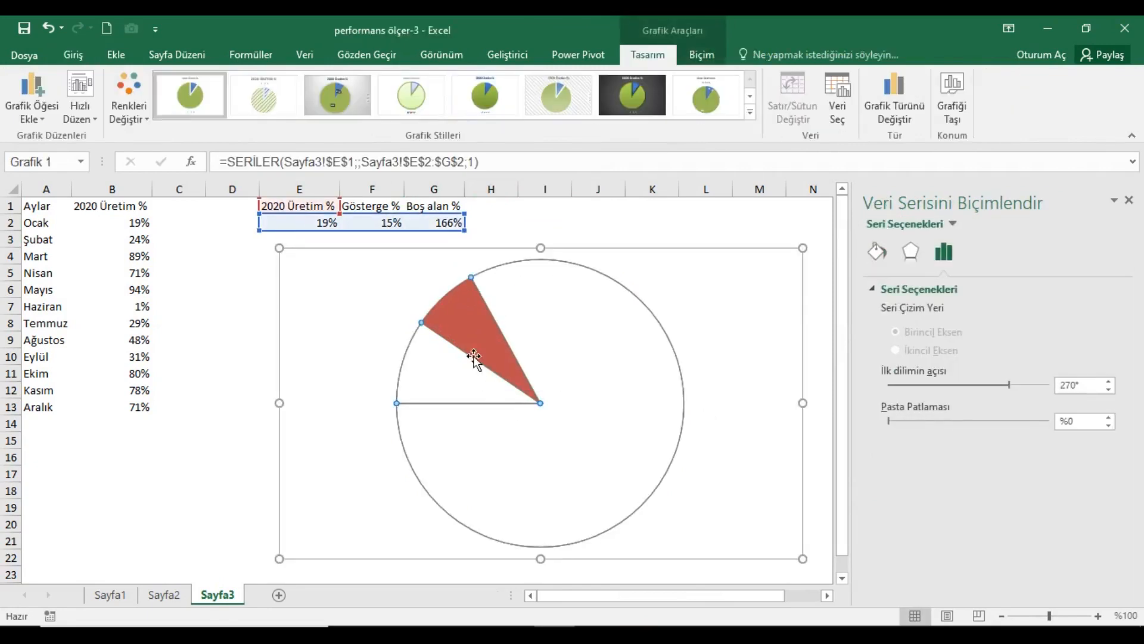
click(487, 349)
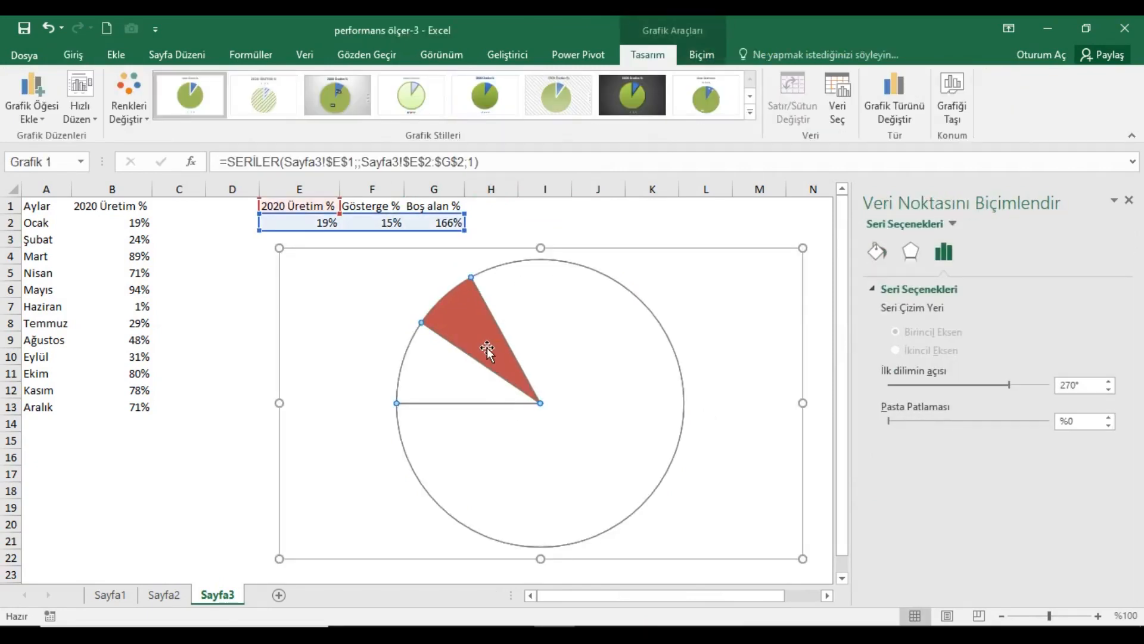
click(877, 253)
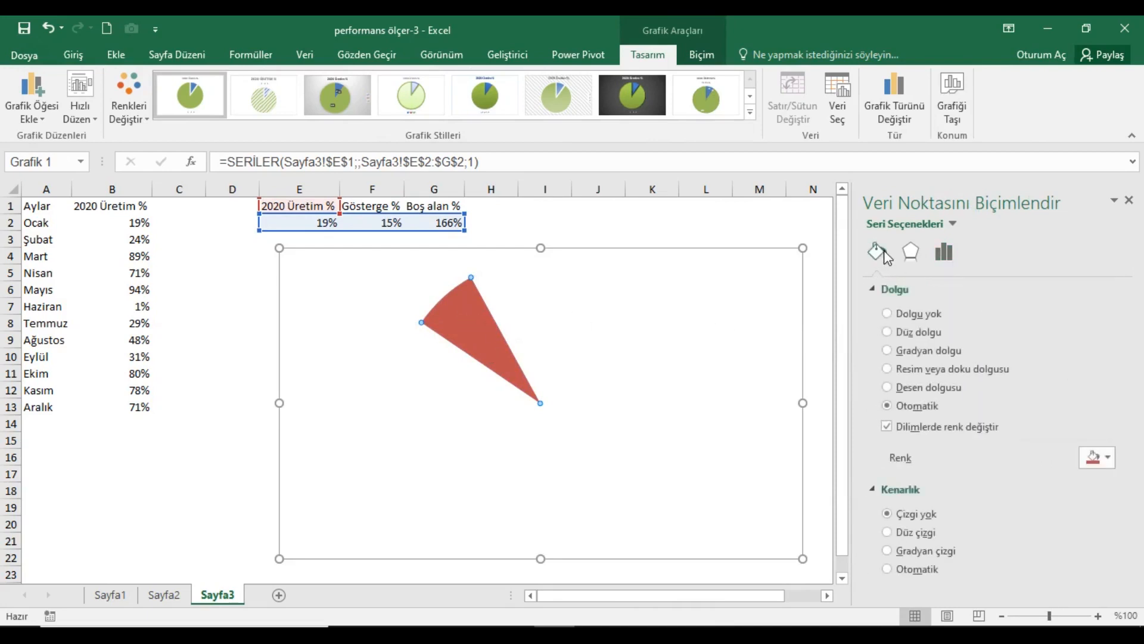
click(900, 331)
click(1099, 458)
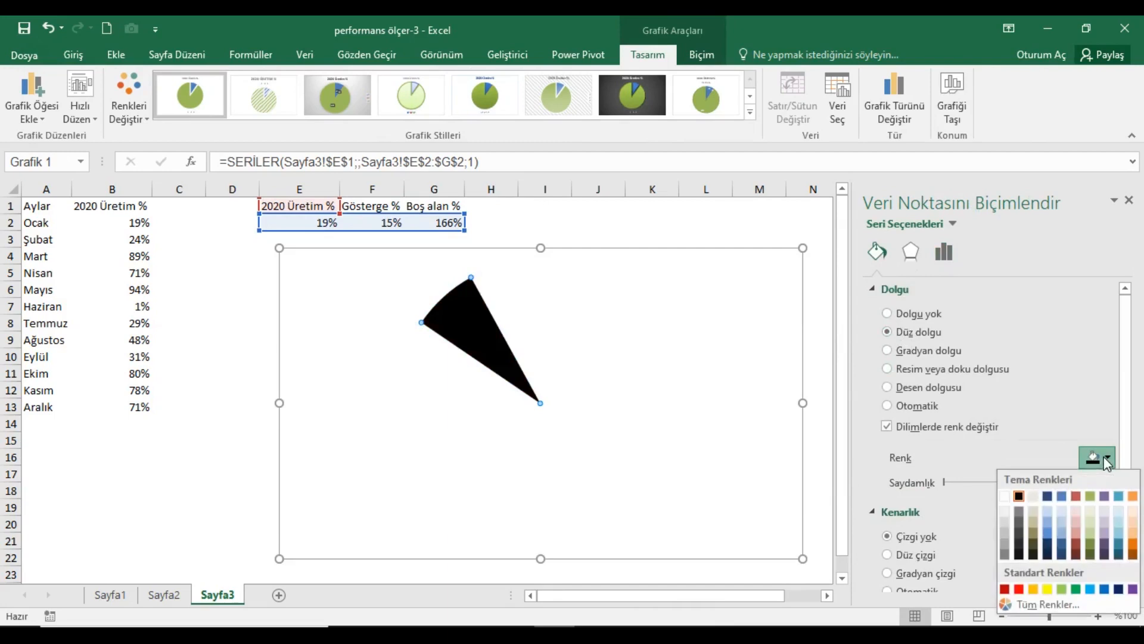
click(1020, 495)
- Give the Gösterge % slice a solid black outline with a width of 3,5 nk
scroll(1001, 508, down, 1)
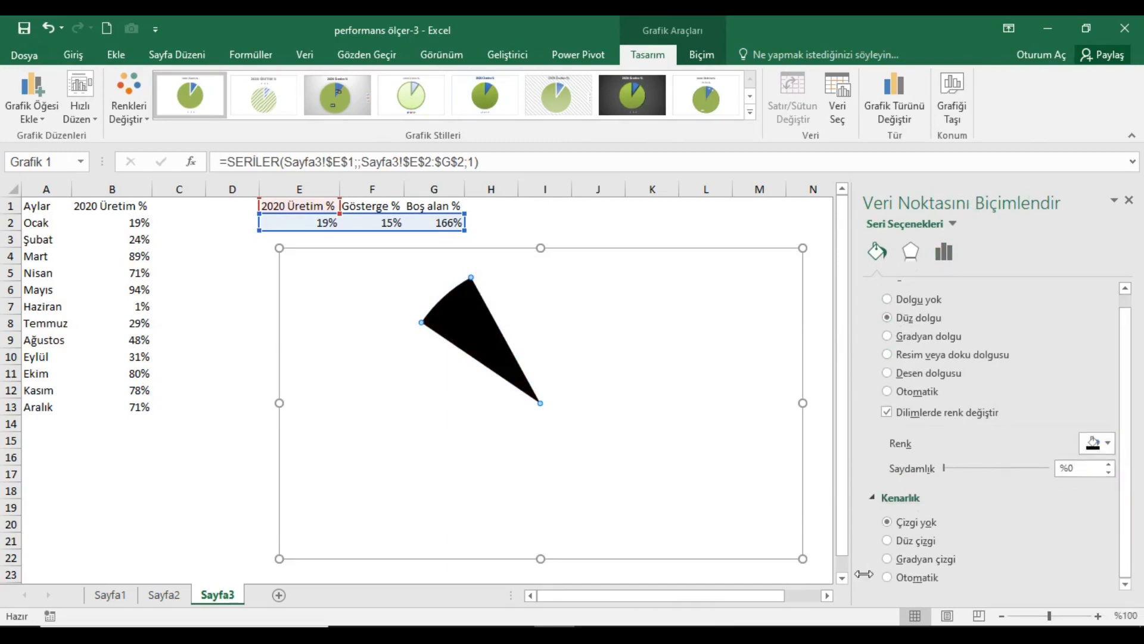
click(887, 541)
scroll(1029, 487, down, 3)
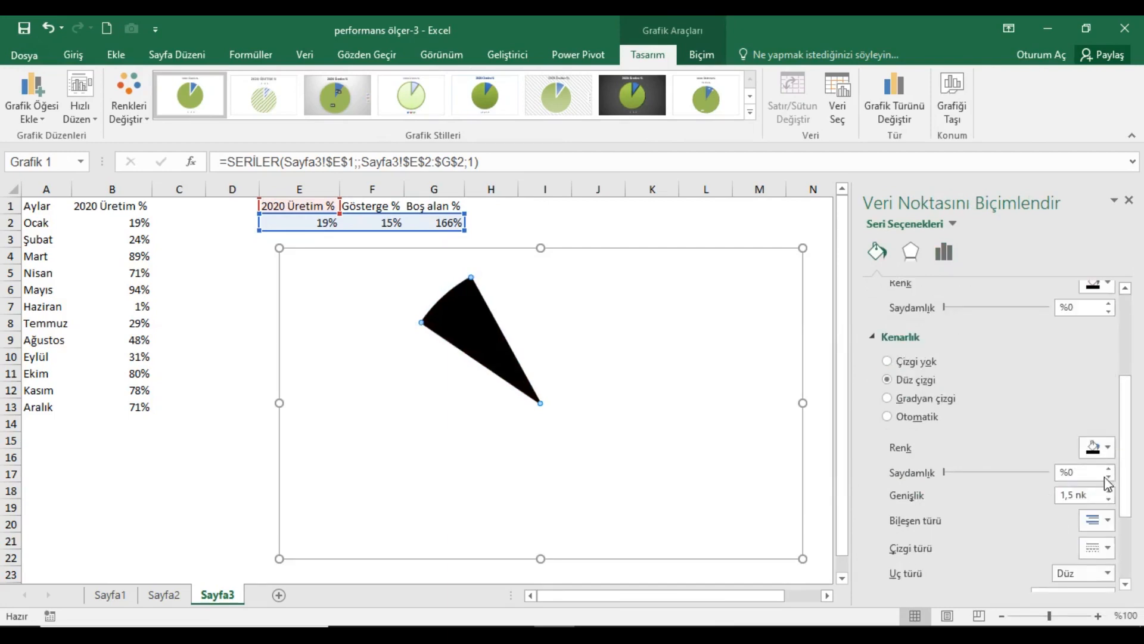
click(1102, 446)
click(1019, 486)
scroll(1079, 479, down, 3)
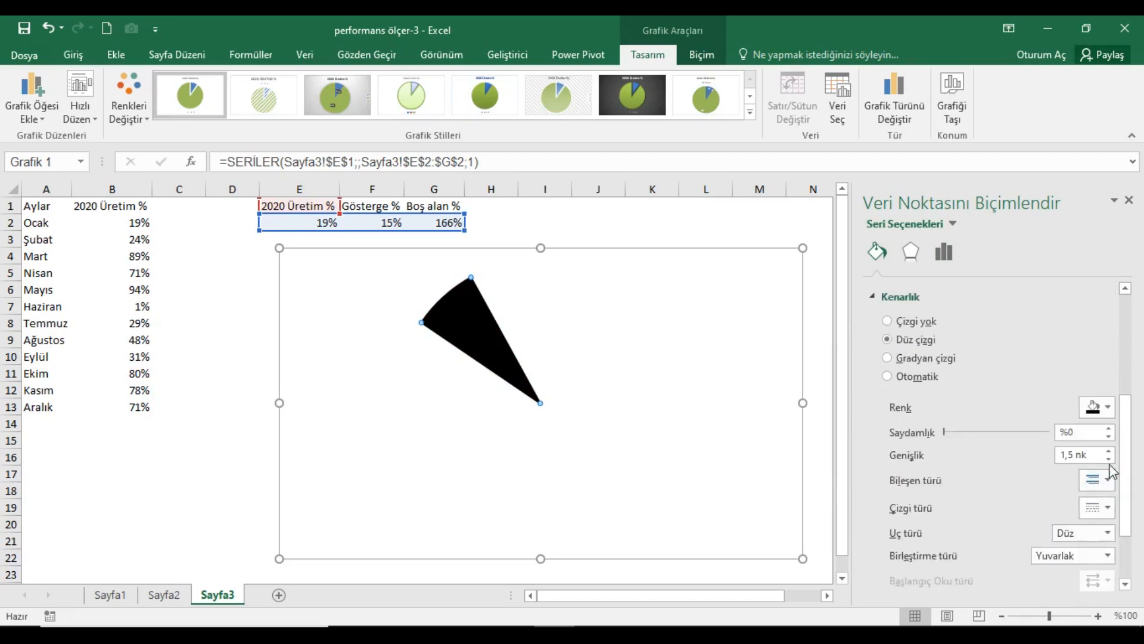
click(1109, 451)
click(1110, 451)
click(1110, 451)
click(582, 221)
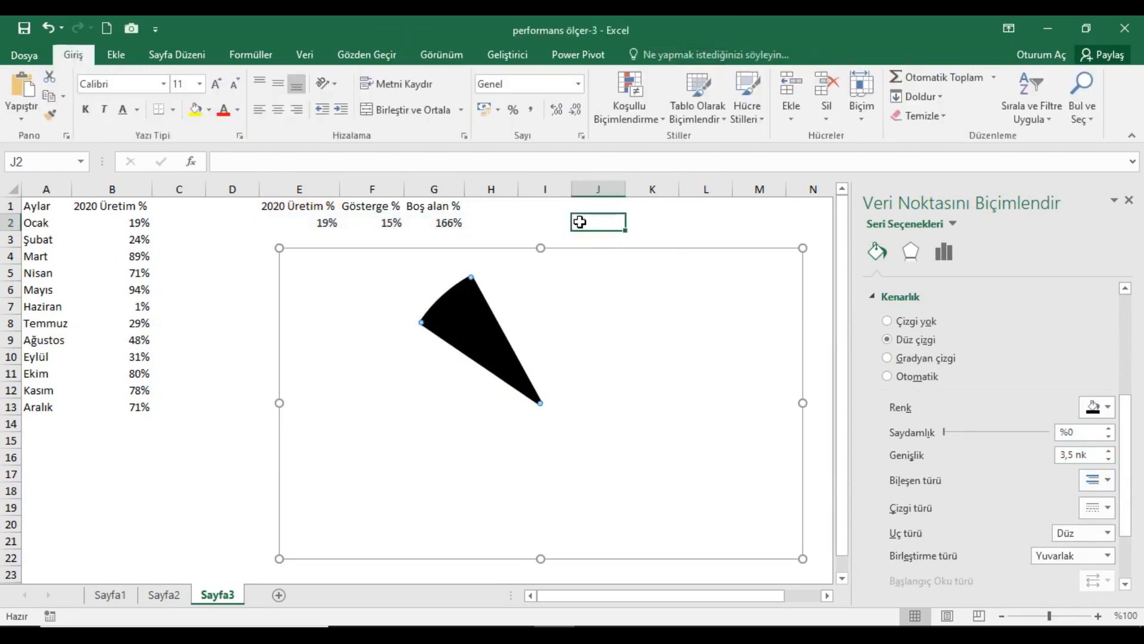
- Set the Gösterge % value in F2 to 0% and close the formatting pane
click(391, 226)
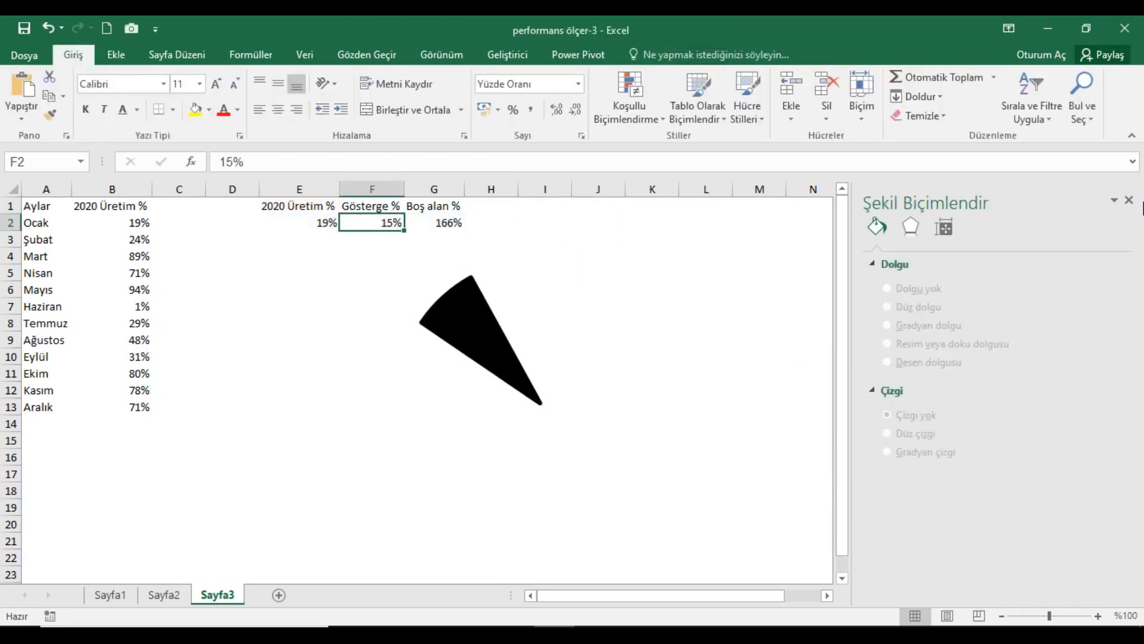
click(1129, 200)
text(0)
key(Return)
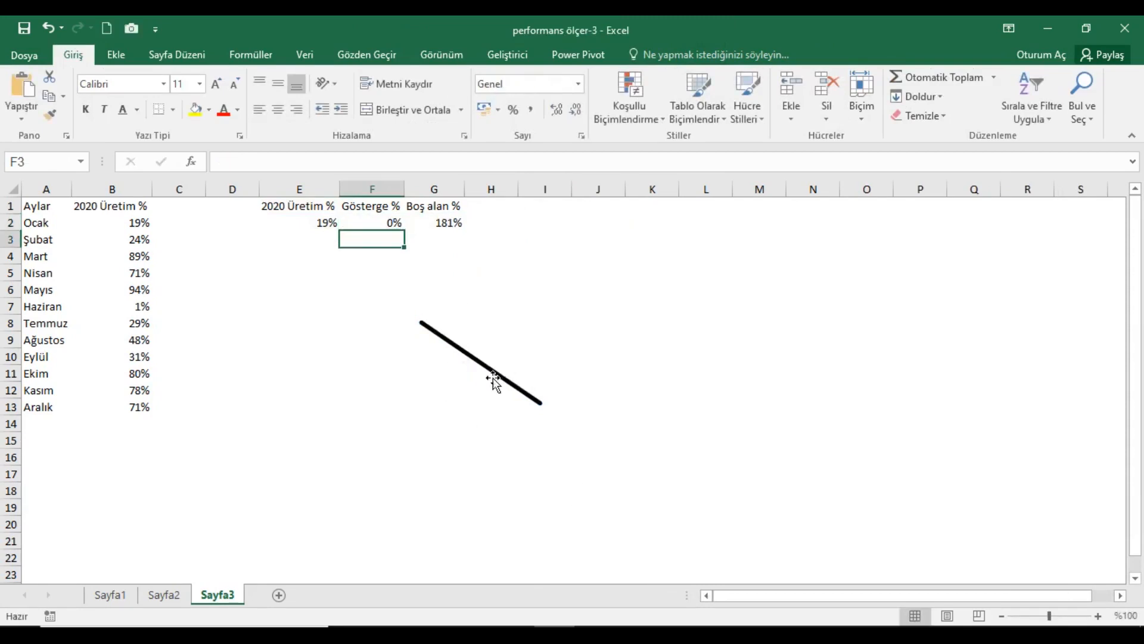
- Add a data series named Oranrengi to the chart with the values ={1;1;1;1;1;5}
click(300, 208)
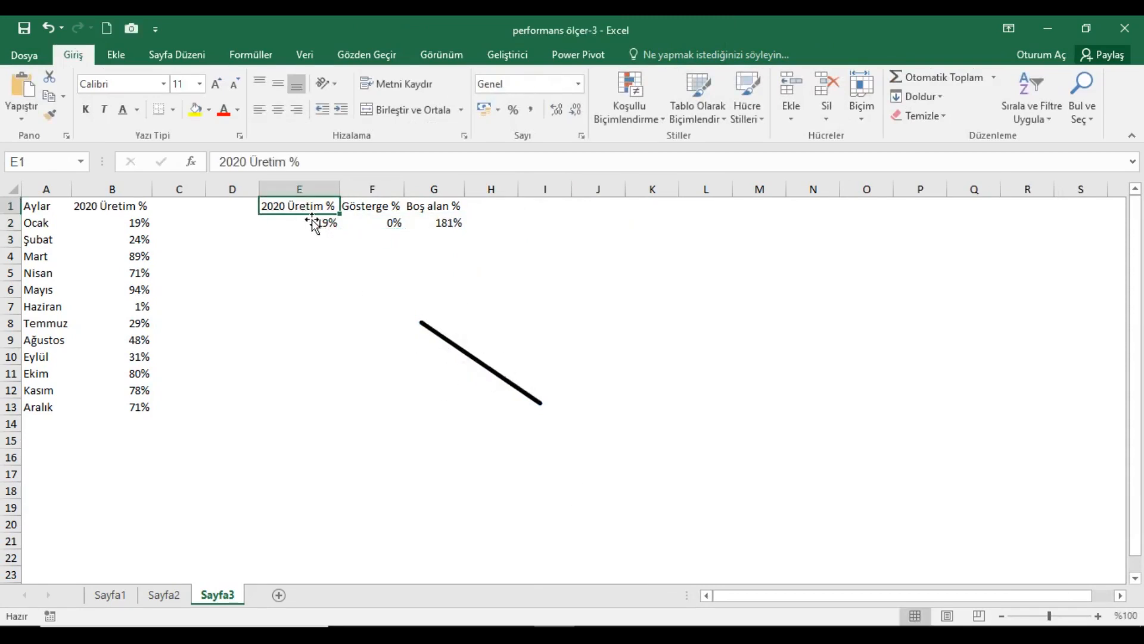
click(560, 356)
right_click(559, 356)
click(595, 416)
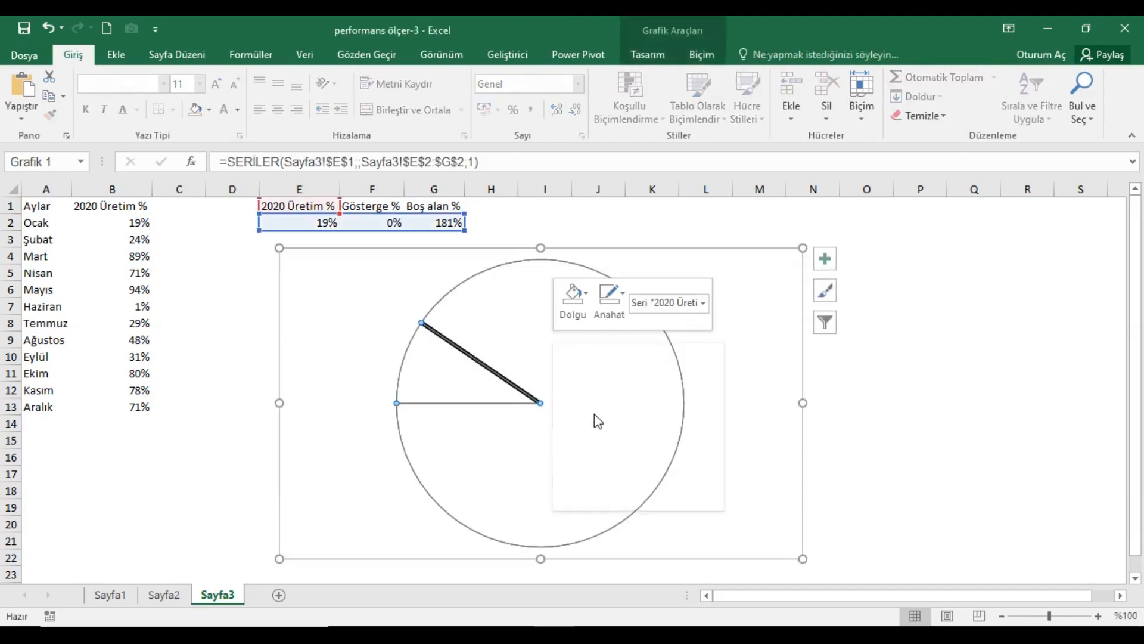
click(370, 372)
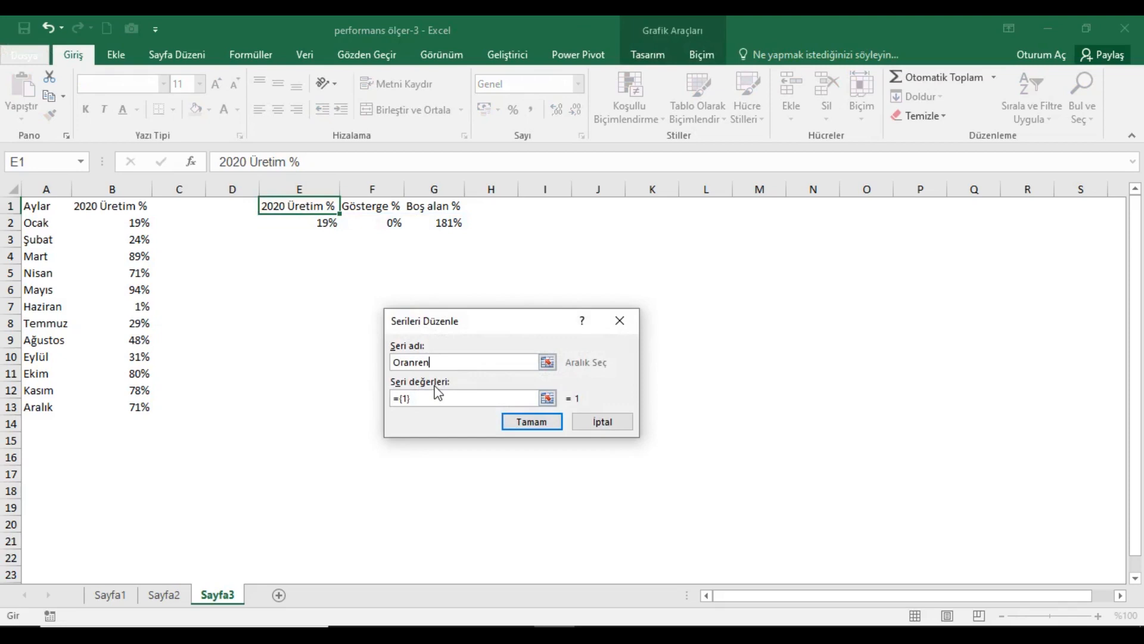
click(422, 403)
click(421, 404)
text(;1;1;1;1)
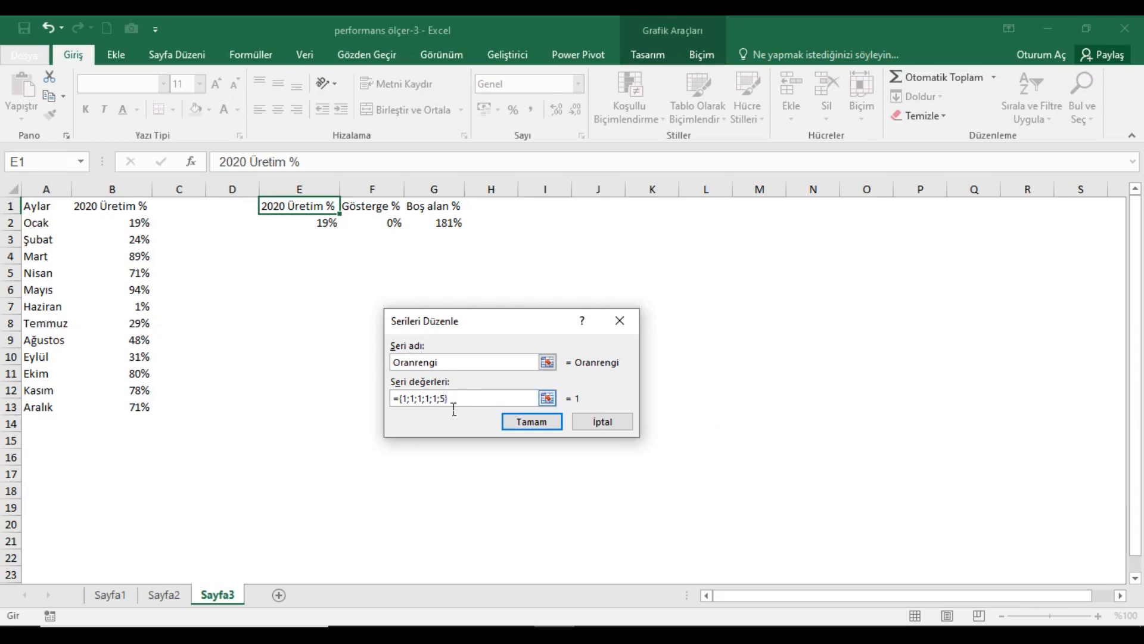
text(5})
click(524, 421)
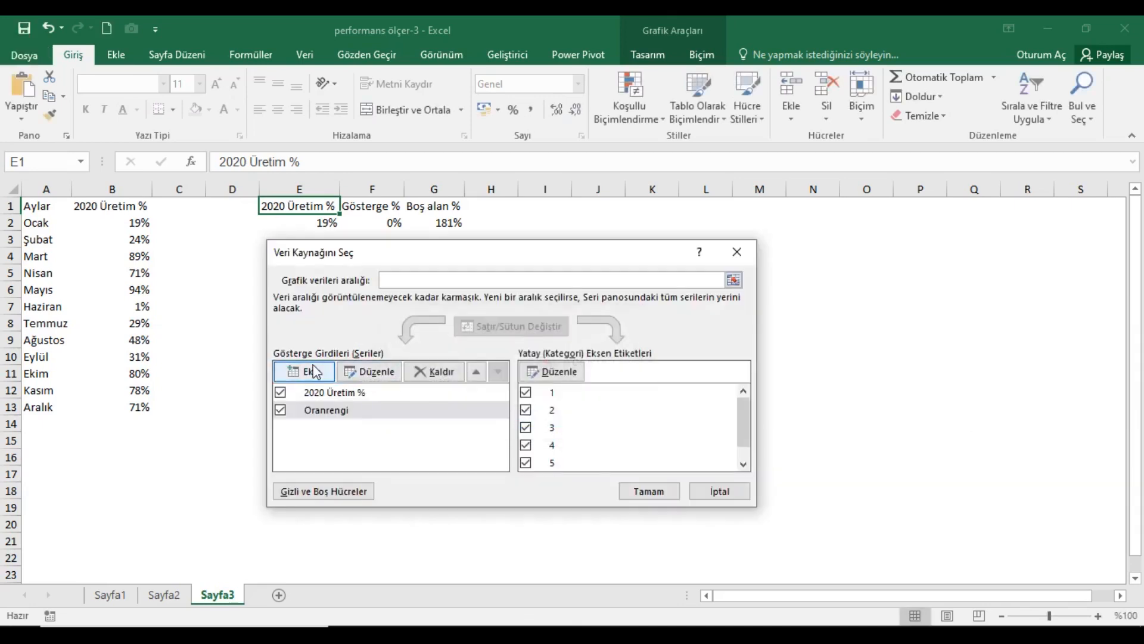
- Add another series named Oran with the values ={1;1;1;1;1;5} and accept the chart's data source changes
click(312, 371)
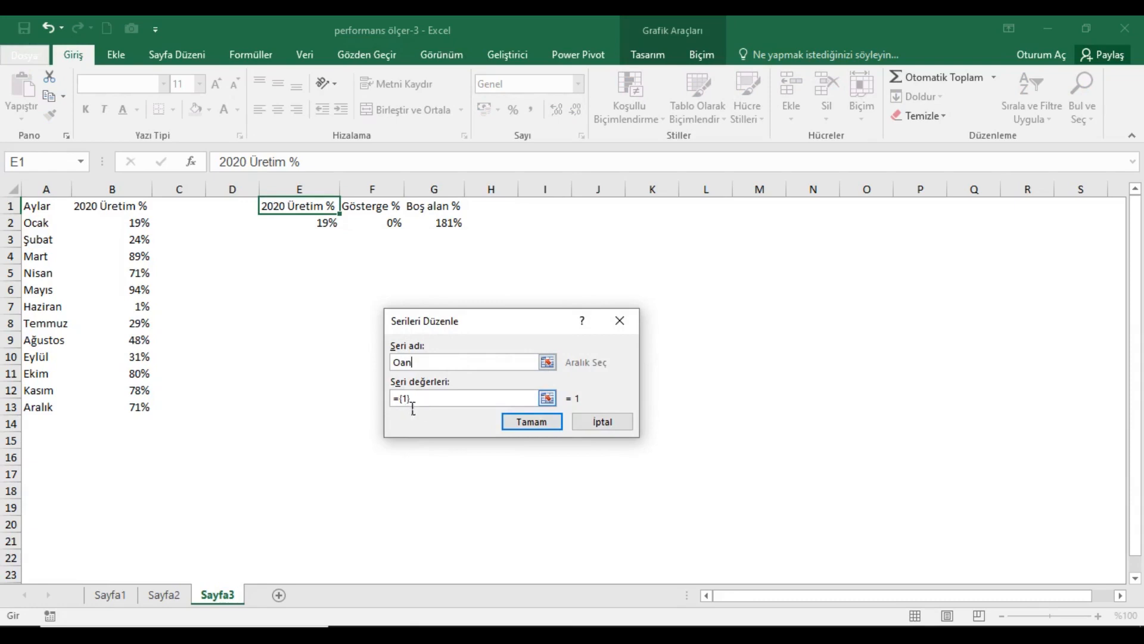
click(399, 363)
text(r)
click(436, 405)
text(})
click(532, 422)
click(645, 491)
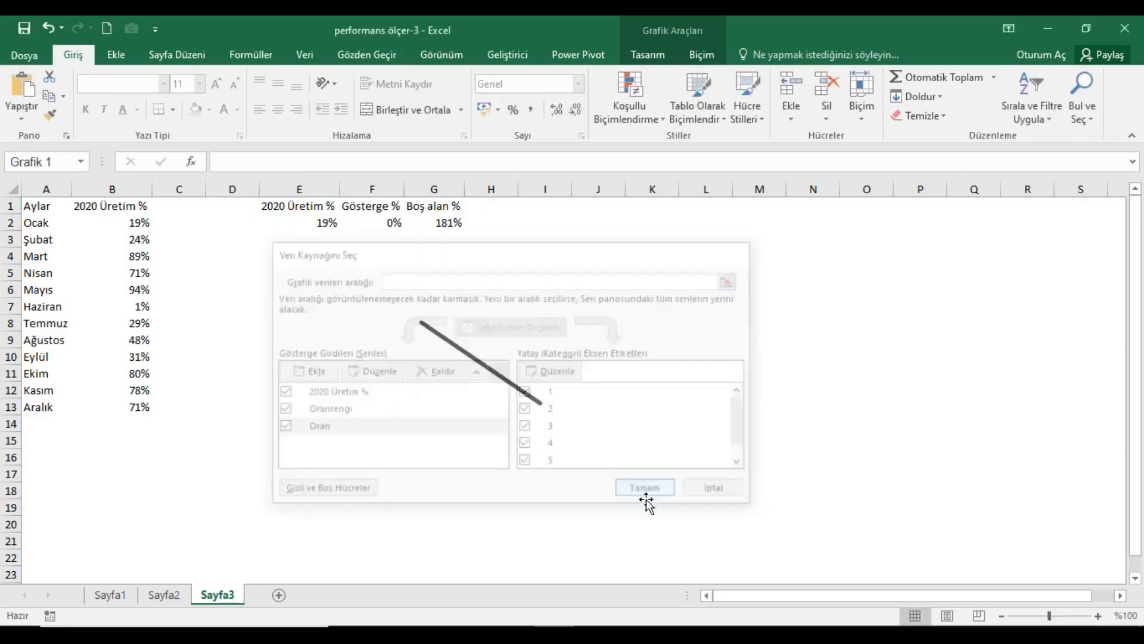
- Change the Oran series to a Halka (doughnut) chart and put both Oranrengi and Oran on the secondary axis
right_click(643, 454)
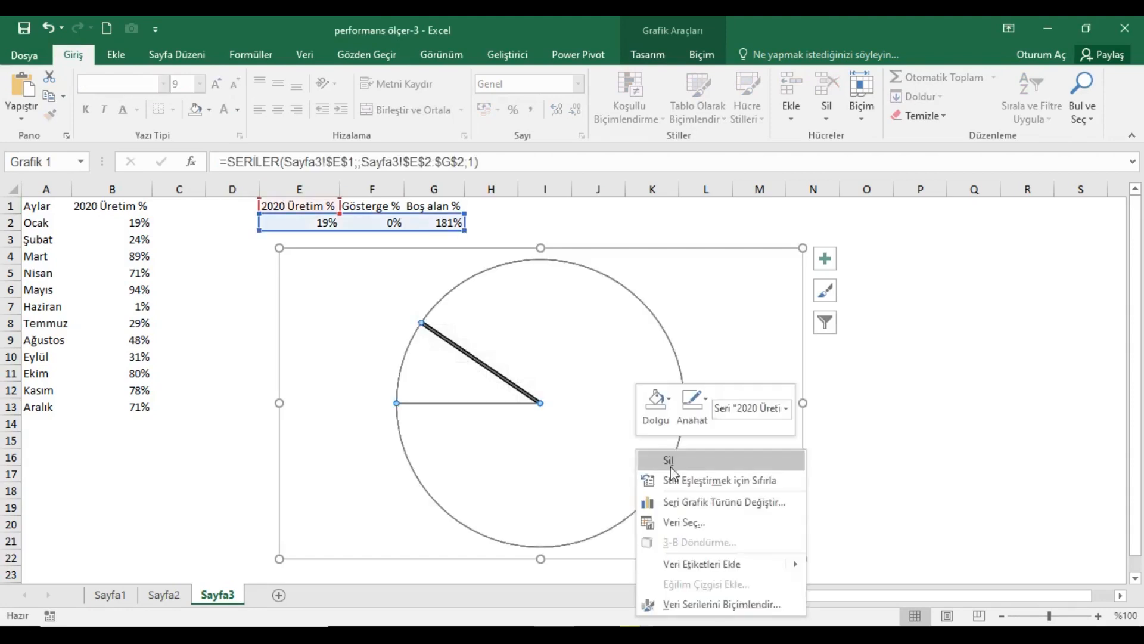
click(736, 503)
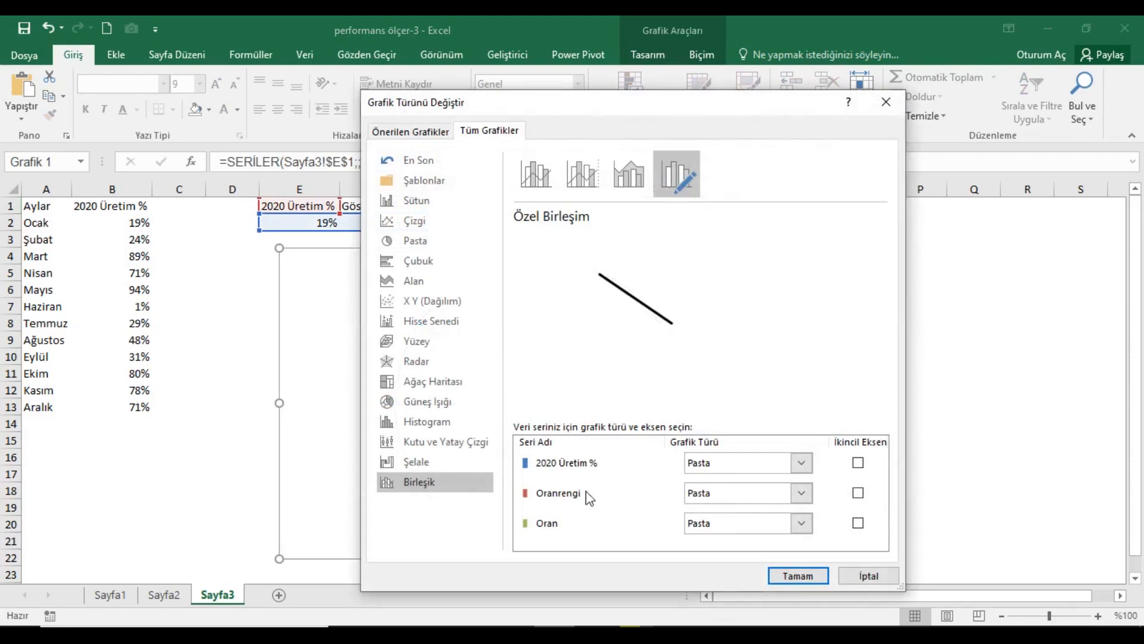
click(803, 524)
click(845, 490)
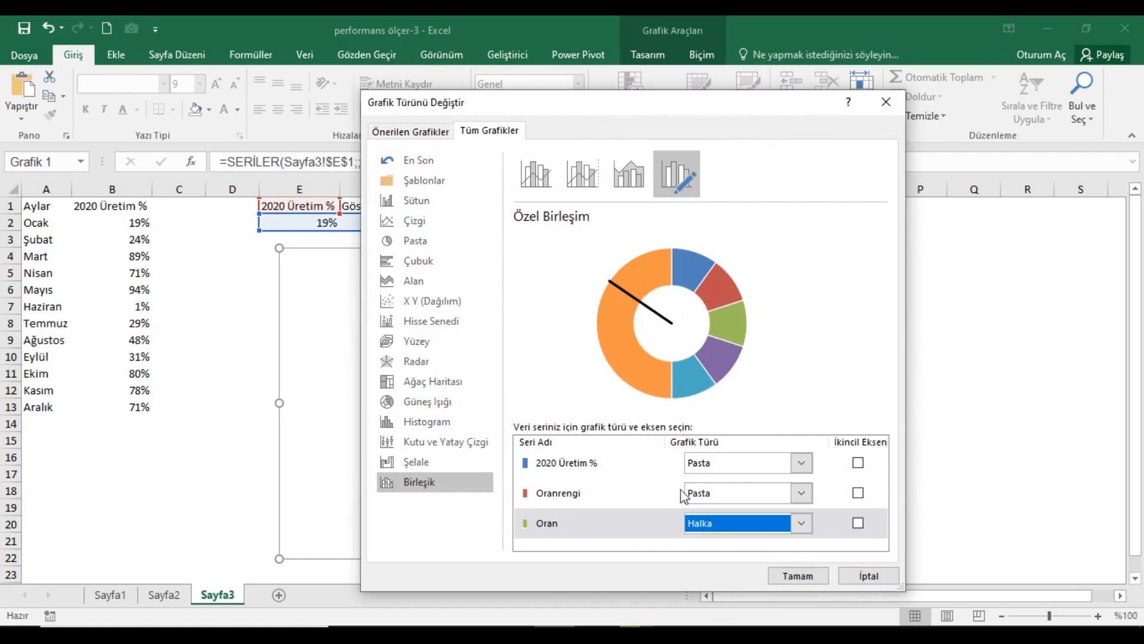
click(858, 492)
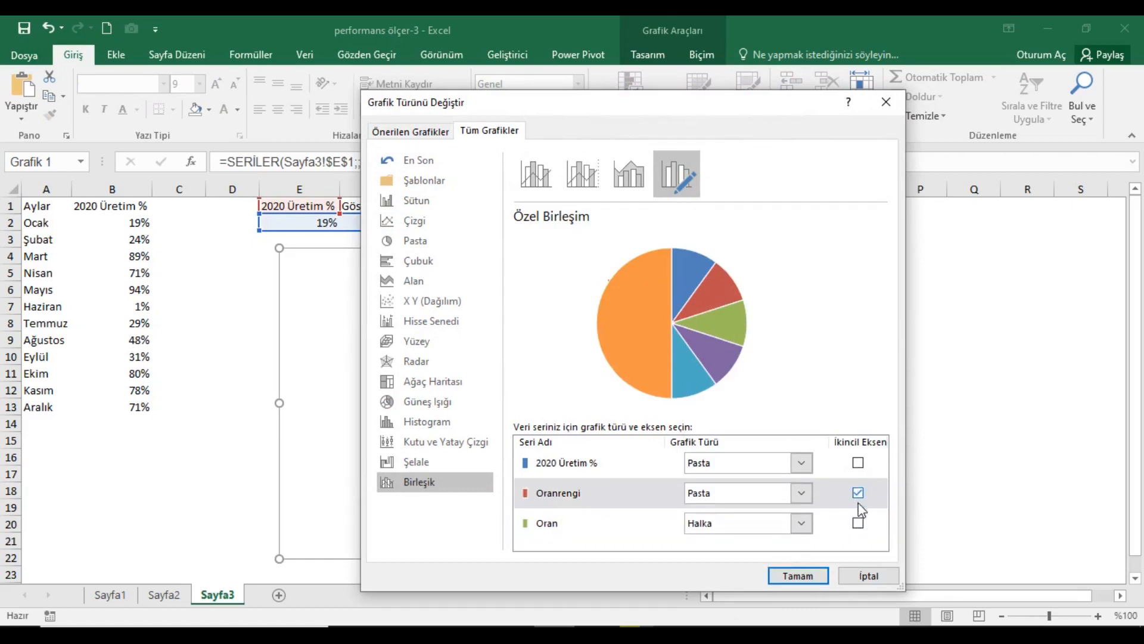
click(858, 523)
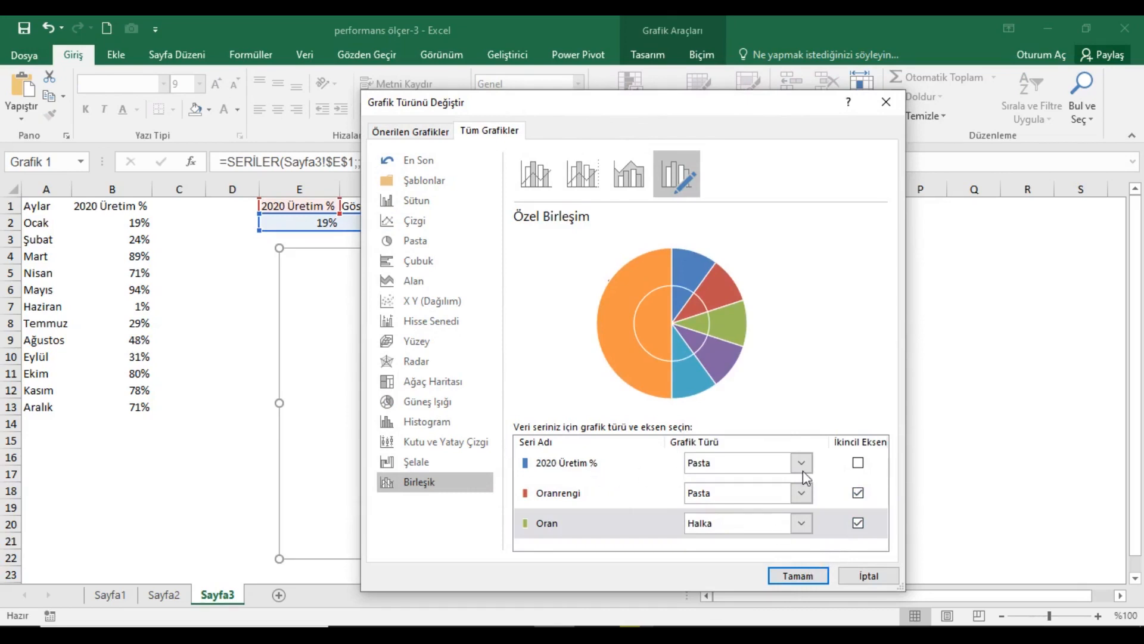
click(798, 575)
- Set the hole size of the Oran doughnut series to 80%
click(637, 424)
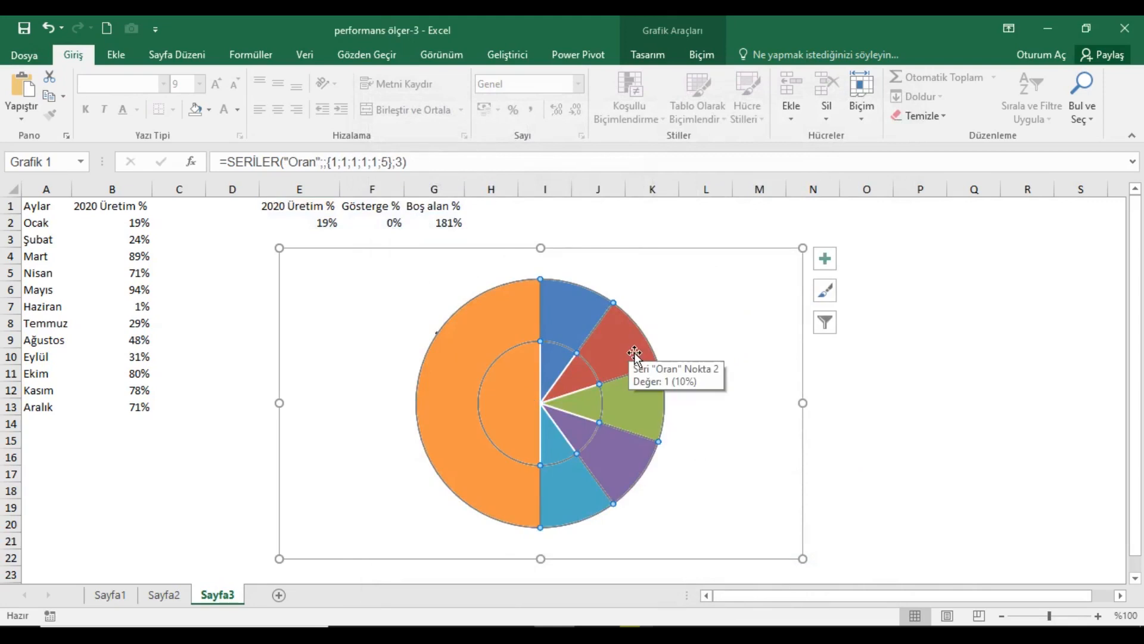
right_click(627, 346)
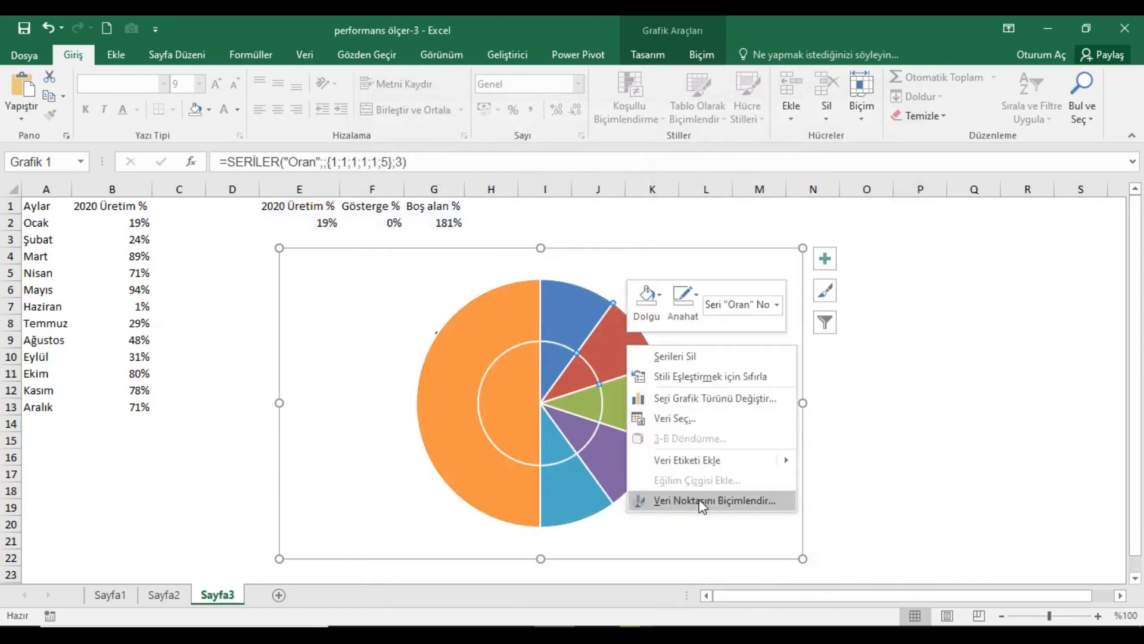
click(701, 501)
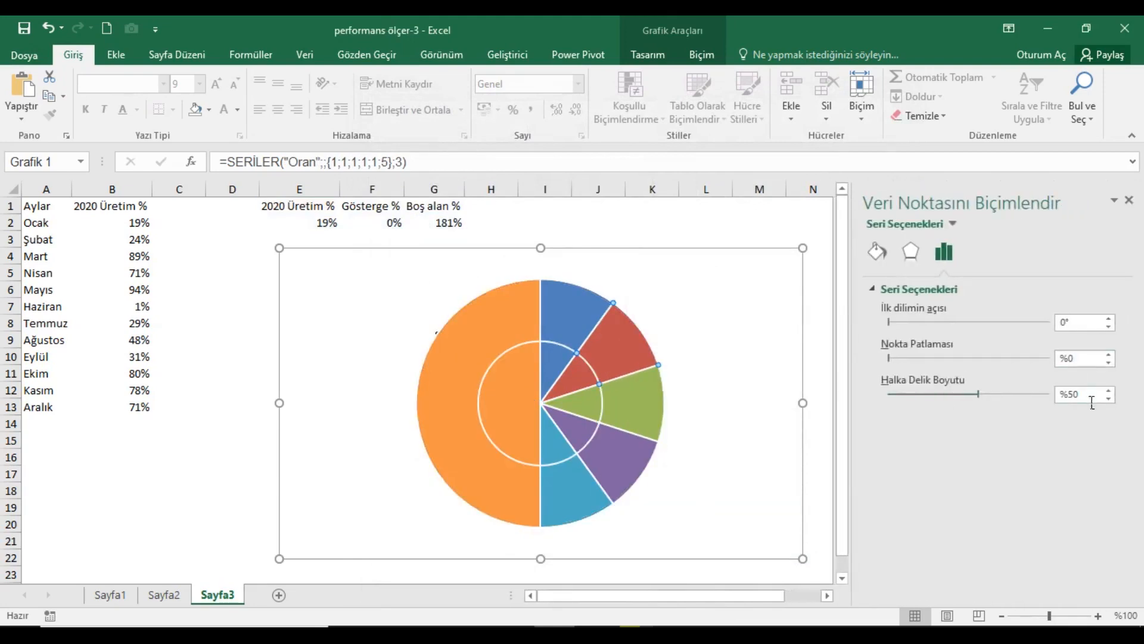
click(1109, 391)
click(1109, 390)
click(1108, 391)
click(1108, 390)
click(1108, 391)
click(1109, 390)
click(1108, 391)
click(1109, 390)
click(1109, 390)
click(1109, 391)
click(1109, 391)
click(1108, 390)
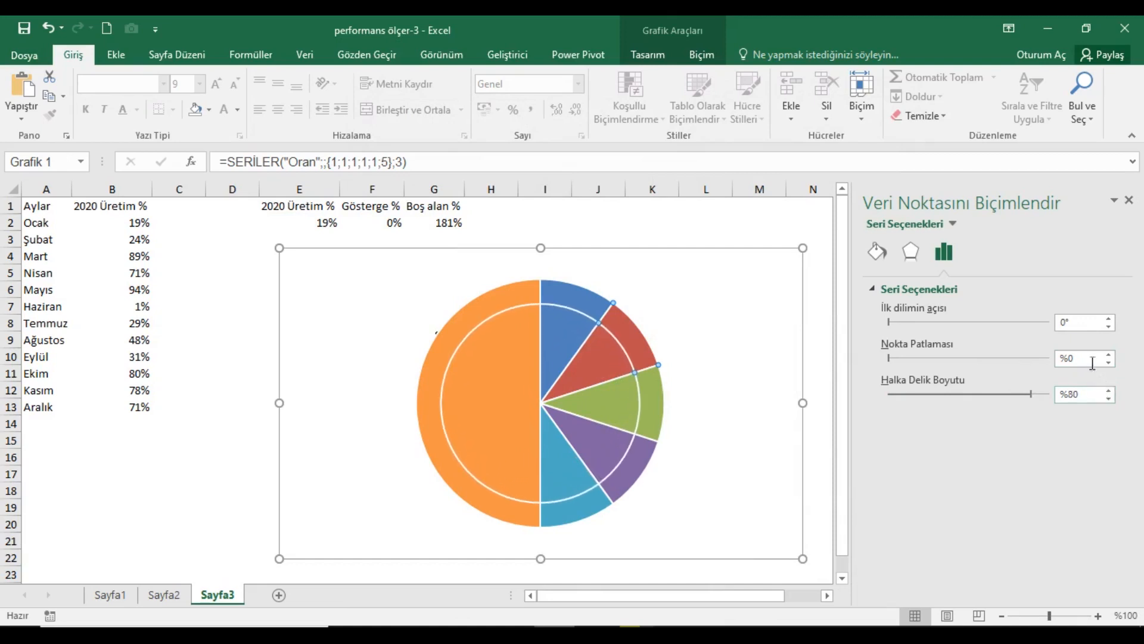
- Set the first slice angle of the Oran doughnut to 270° and close the formatting pane
click(1081, 328)
text(270)
key(Tab)
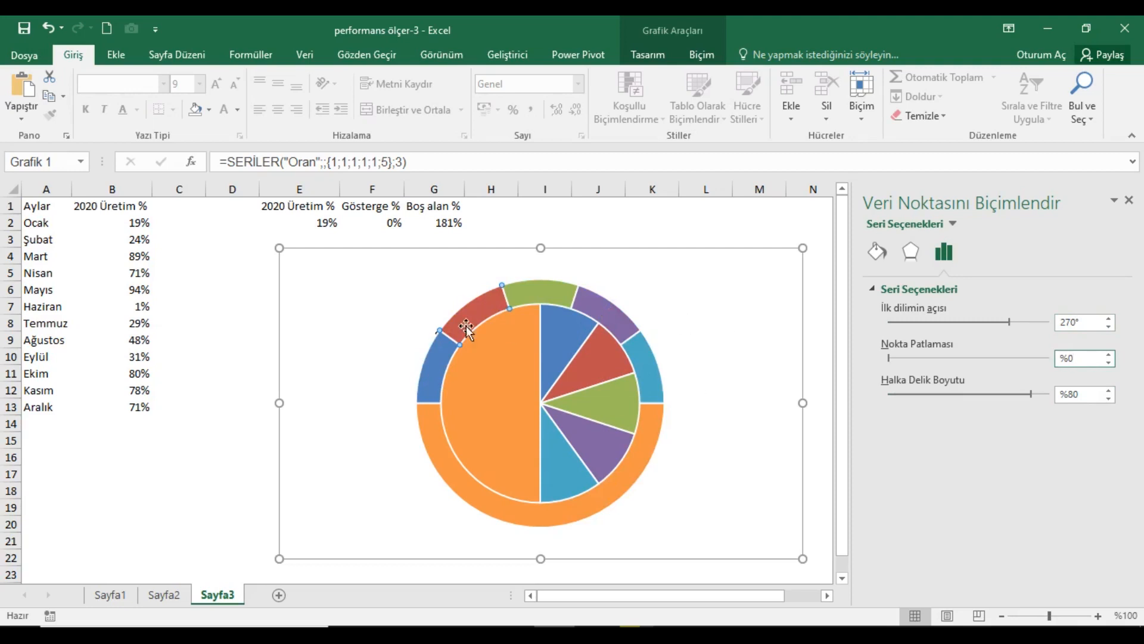
click(298, 213)
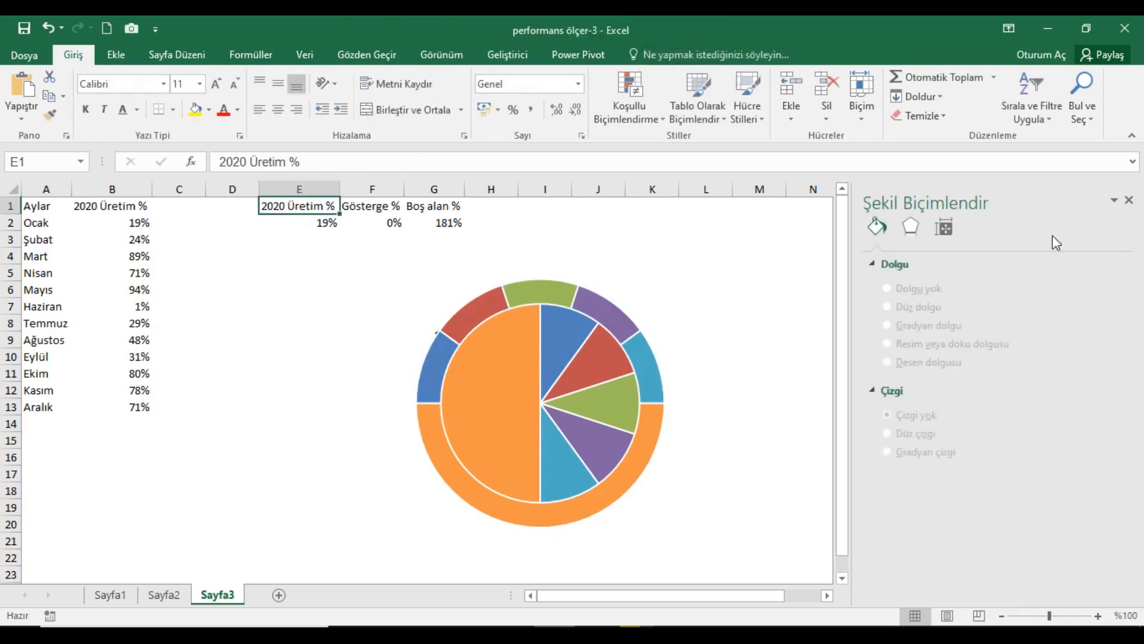
click(1129, 200)
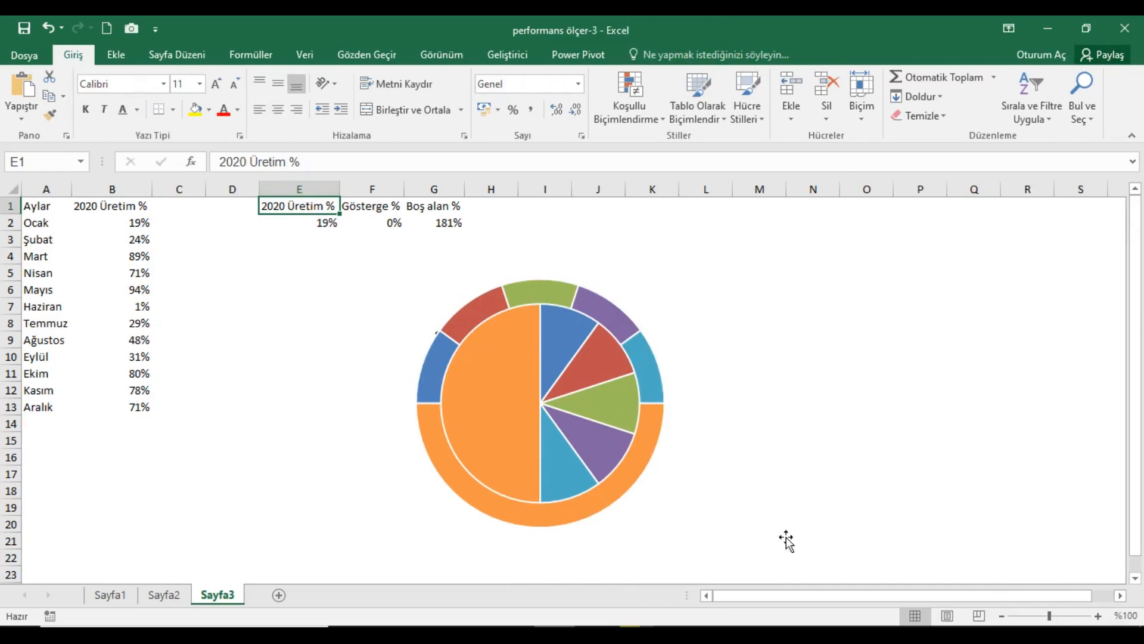
- Remove the outline from the Oran doughnut series
mouse_move(624, 490)
click(622, 488)
click(714, 52)
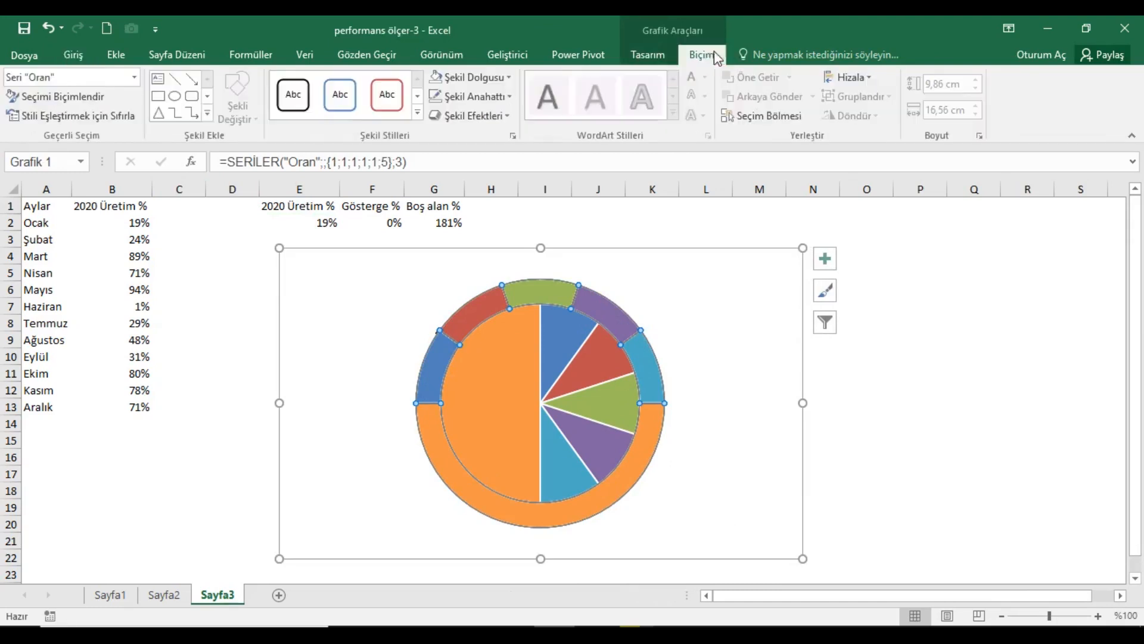
click(486, 95)
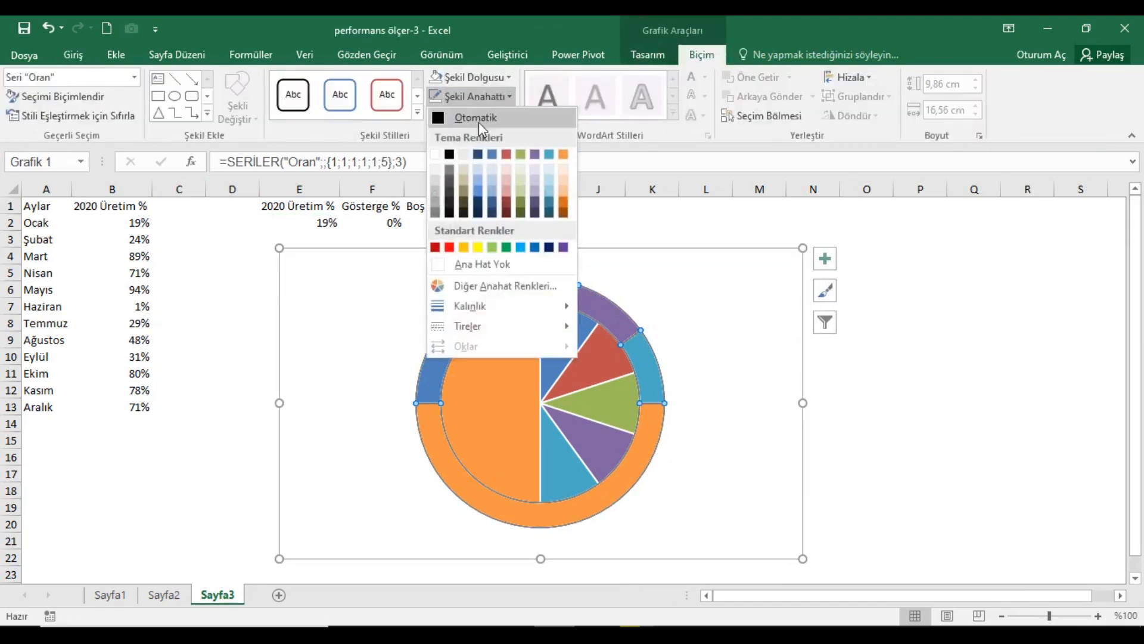
click(464, 260)
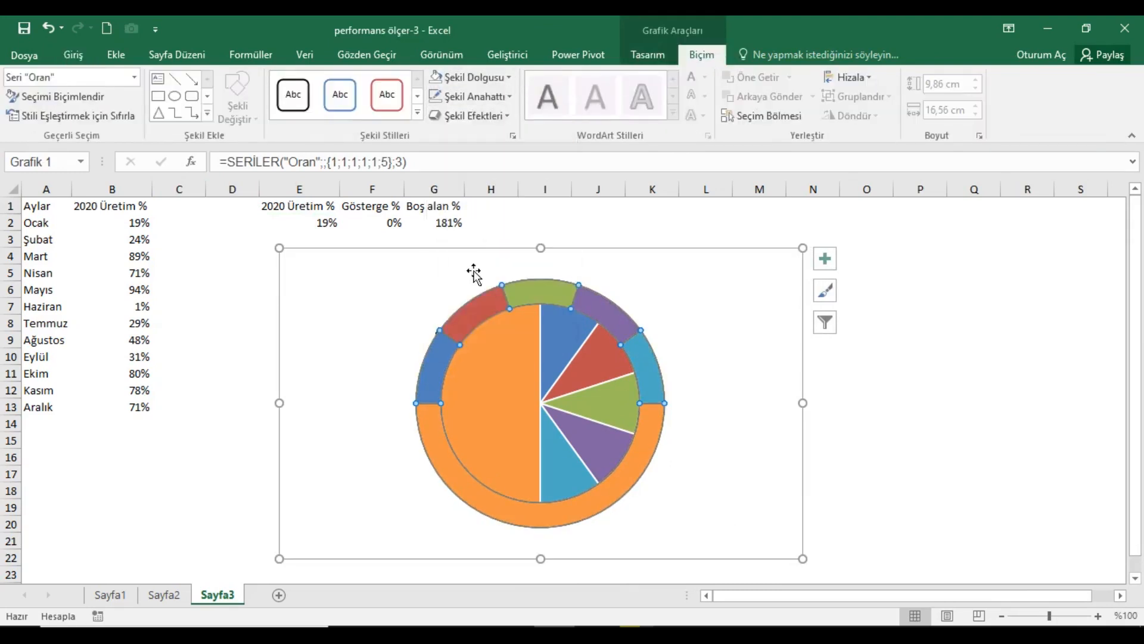
- Set the large lower segment of the Oran doughnut to no fill (Dolgu yok) and close the formatting pane
double_click(438, 443)
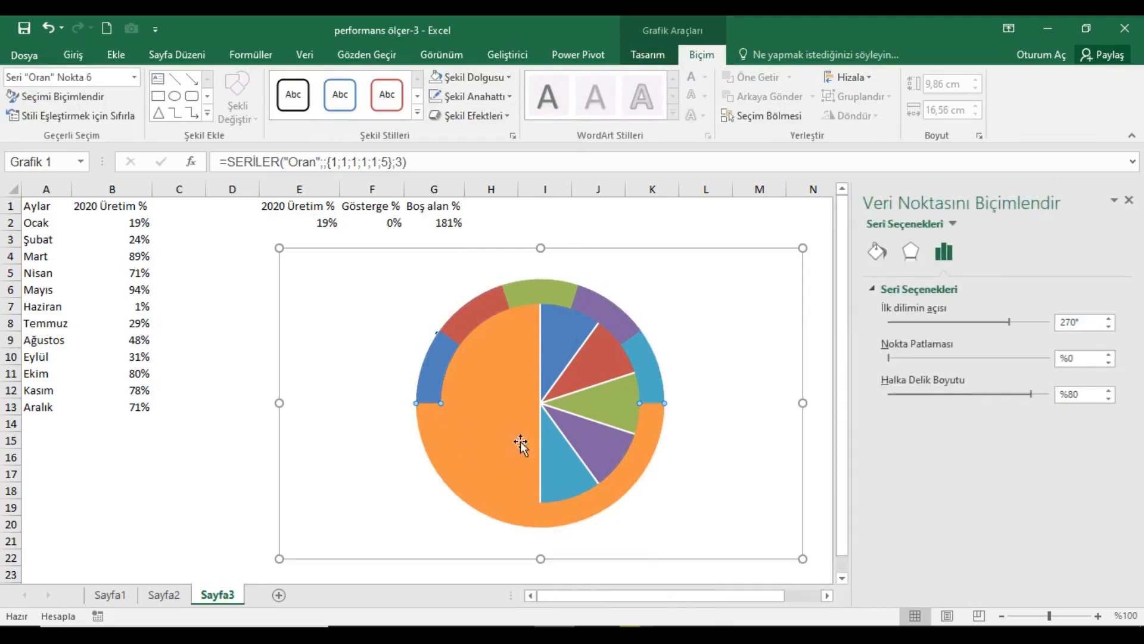
click(876, 250)
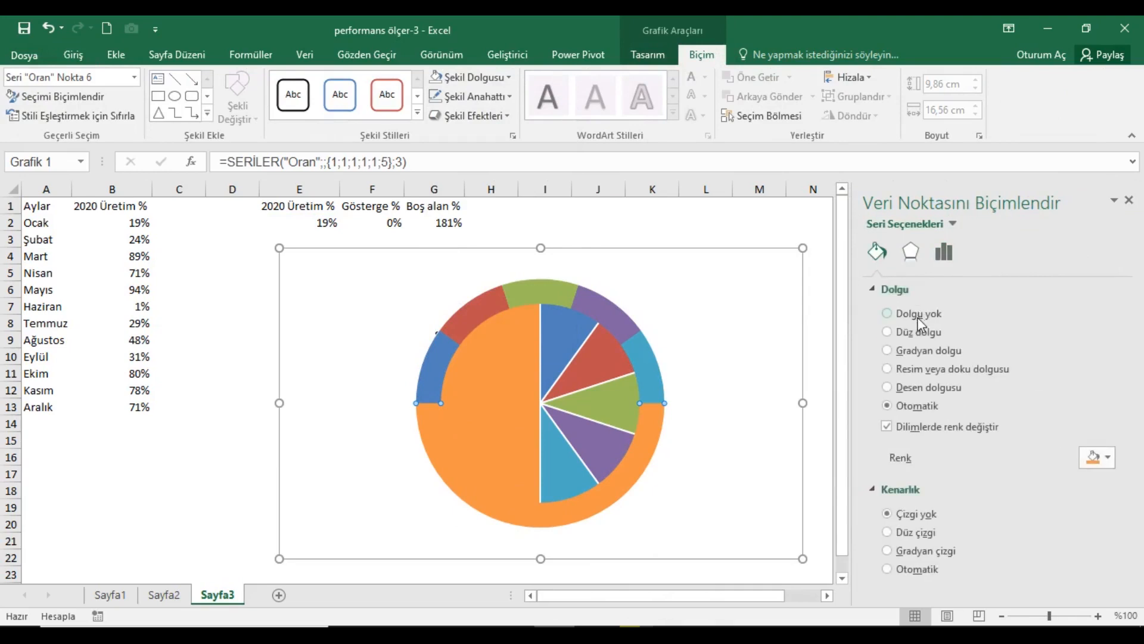
click(916, 314)
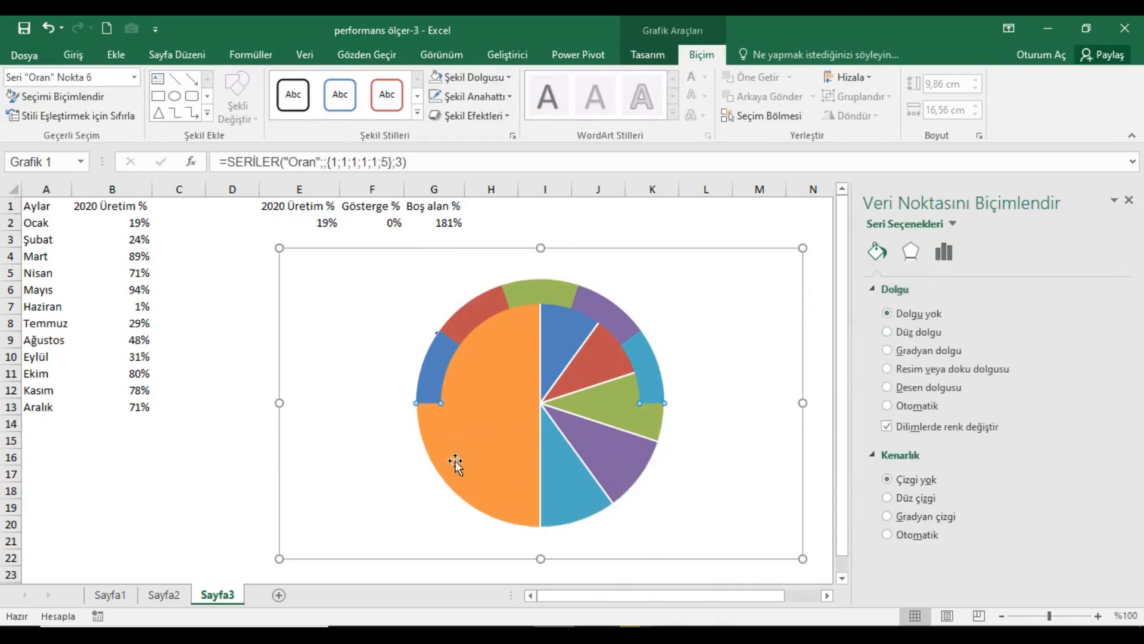
click(1129, 201)
click(299, 213)
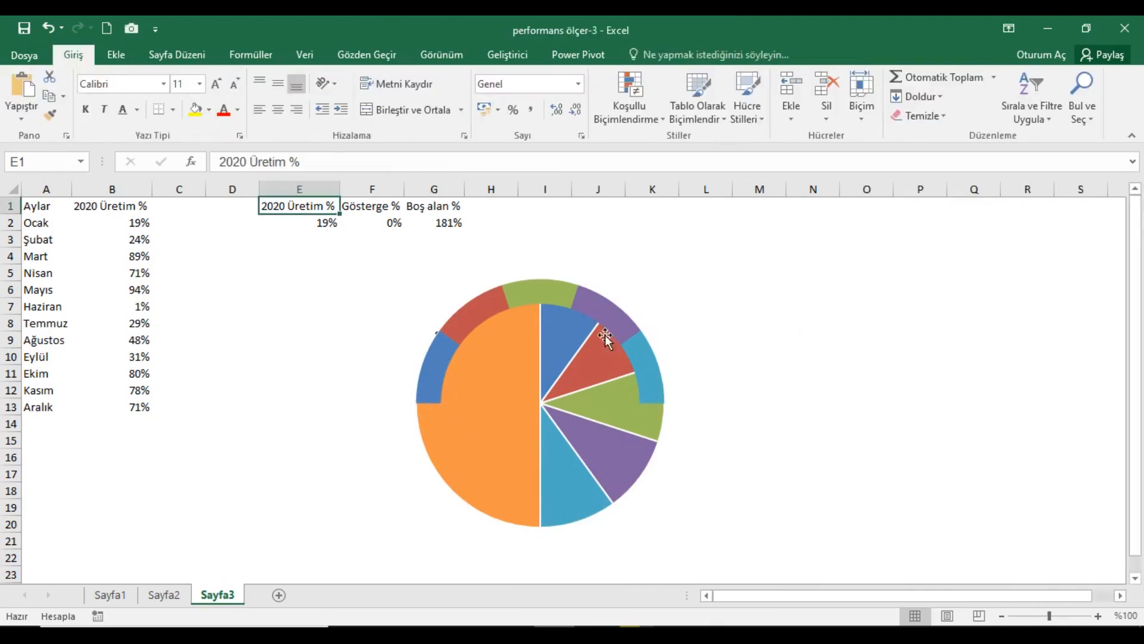
- Check the finished gauge on Sayfa1, then give the first Oran ring segment on Sayfa3 a solid standard dark red fill
click(110, 595)
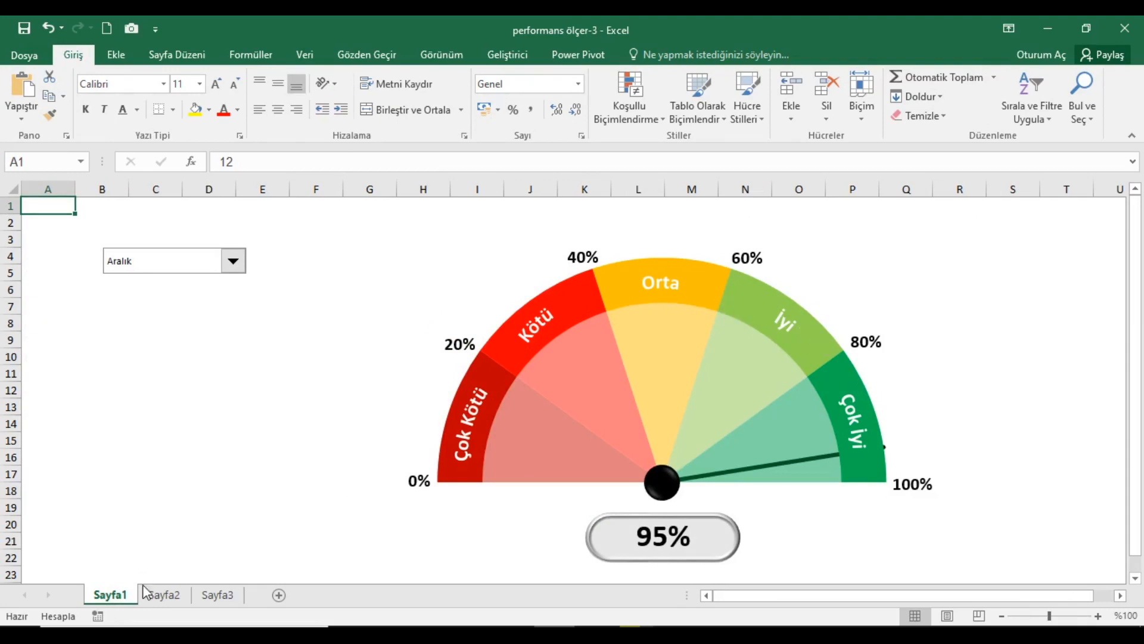
click(218, 595)
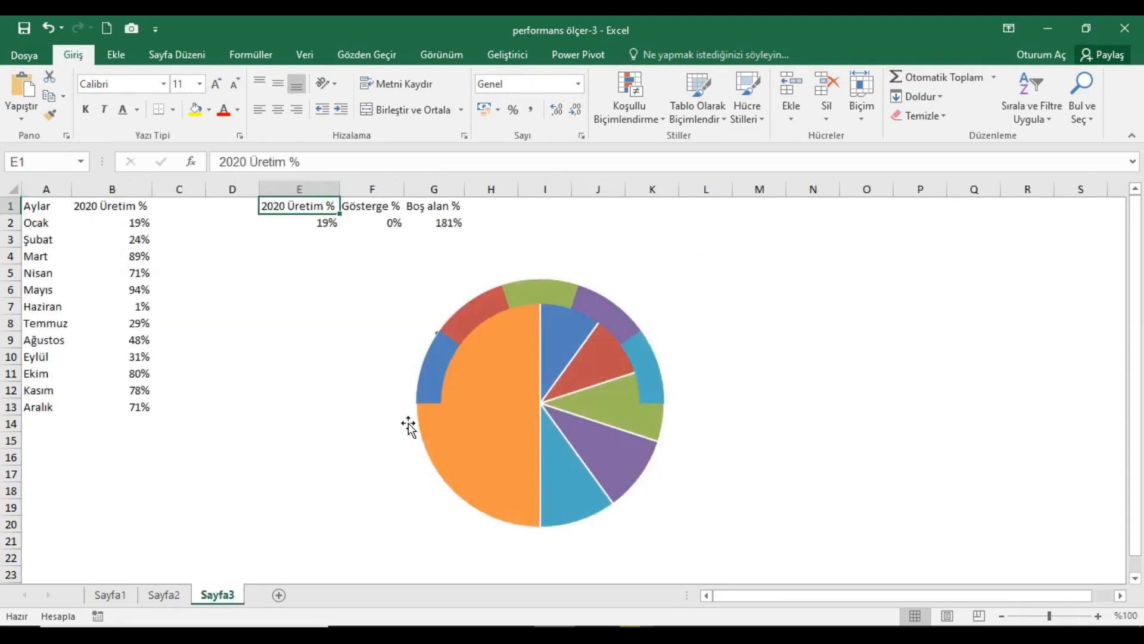
double_click(445, 377)
click(445, 378)
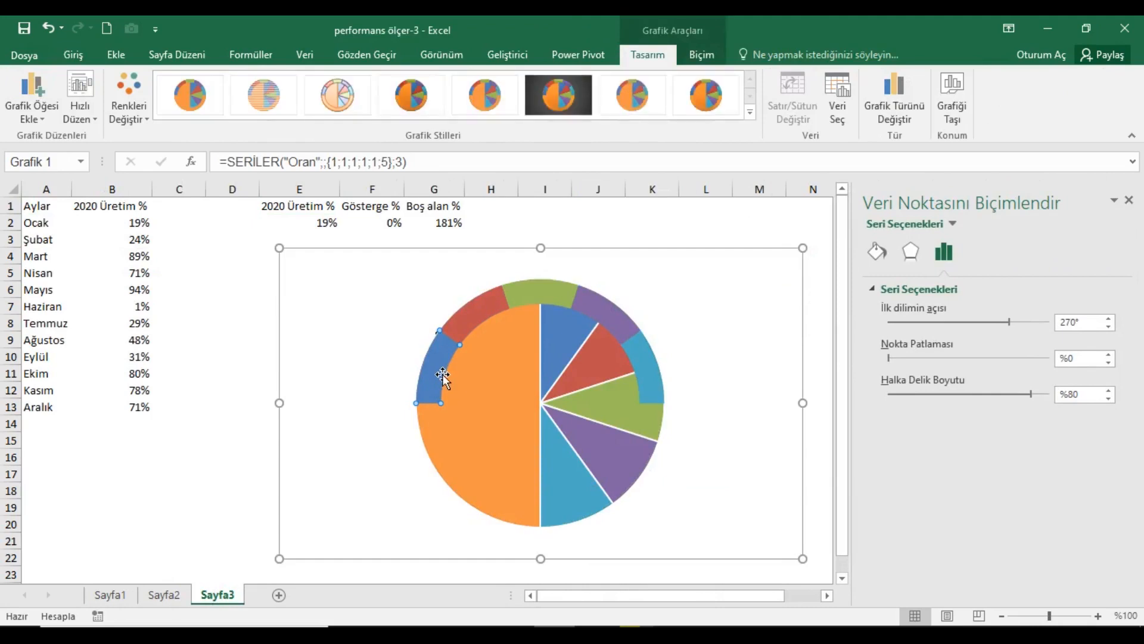
click(877, 252)
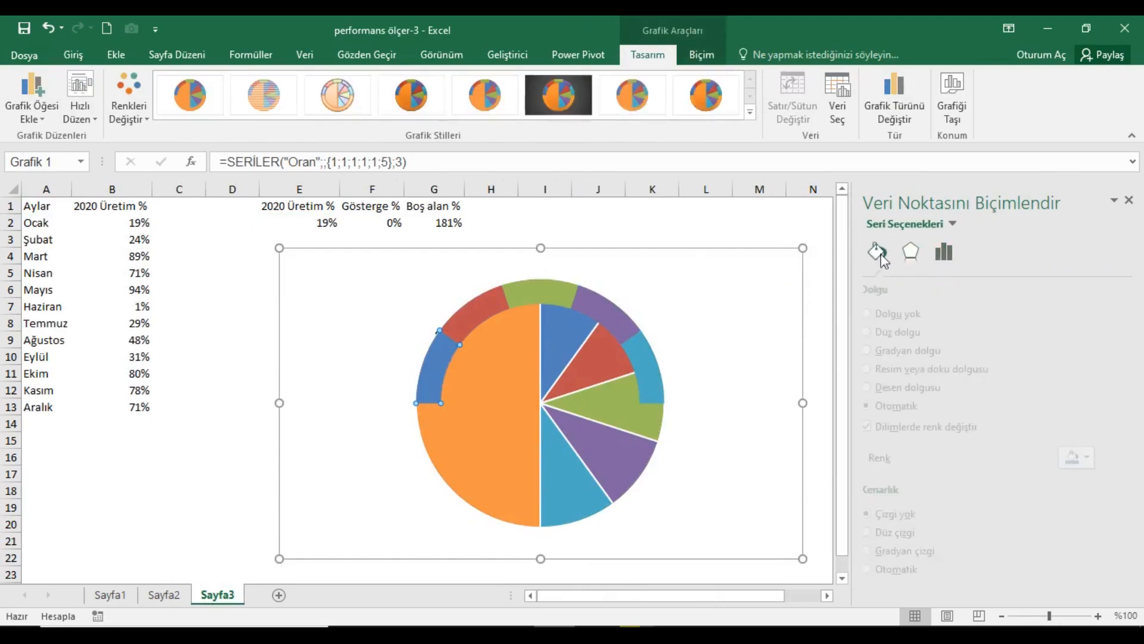
click(887, 331)
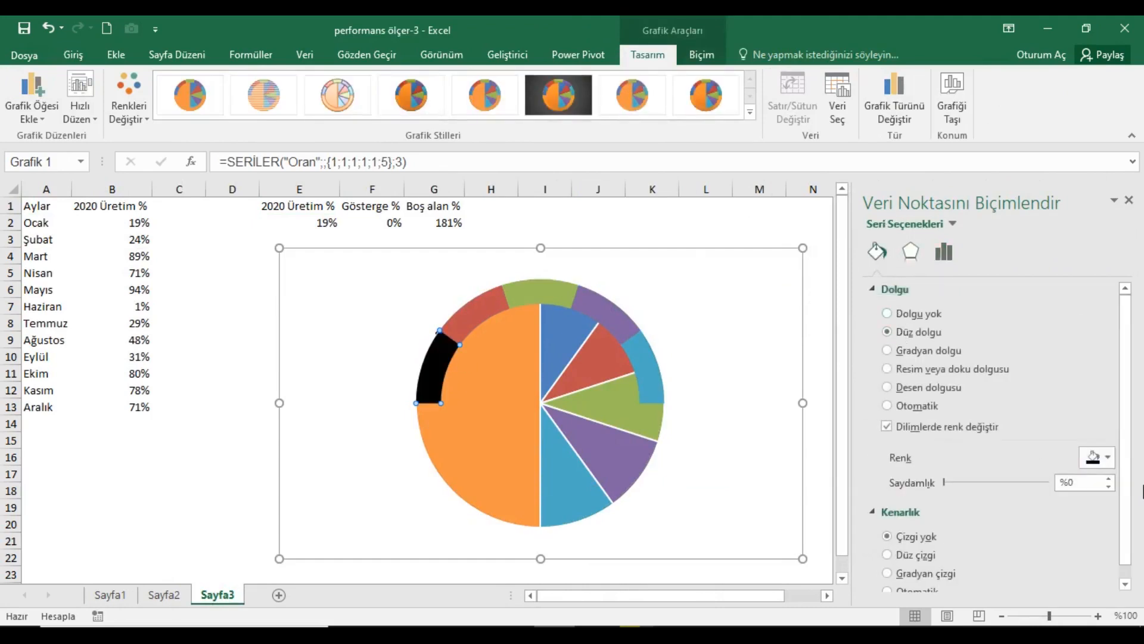
click(1107, 458)
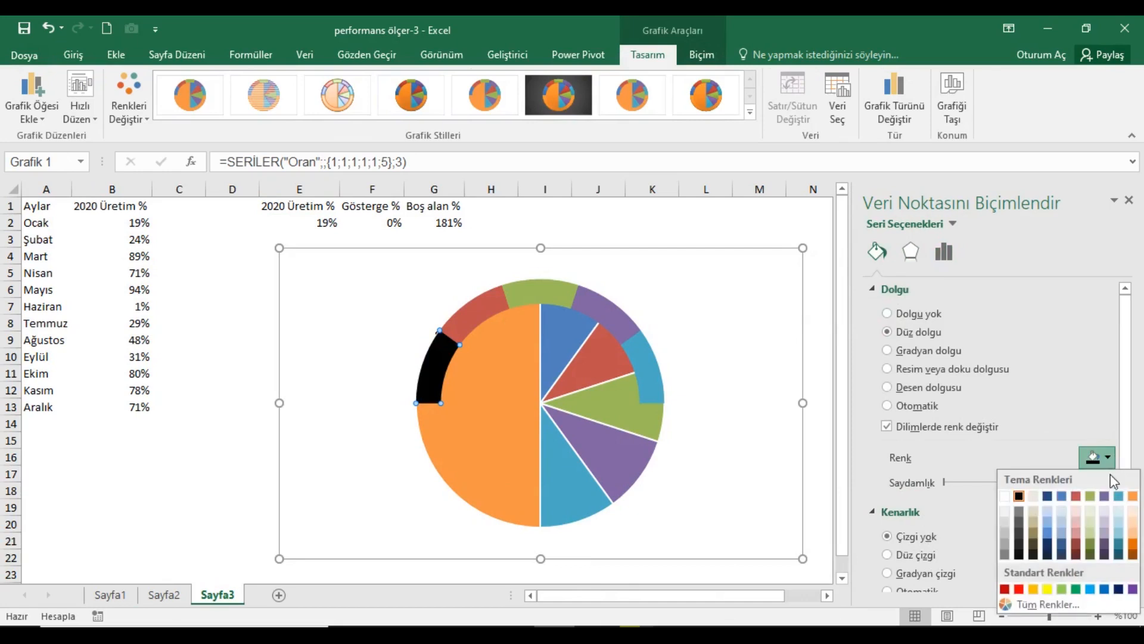
click(1004, 590)
- Fill the second Oran ring segment with solid standard red and the third with standard orange
click(490, 324)
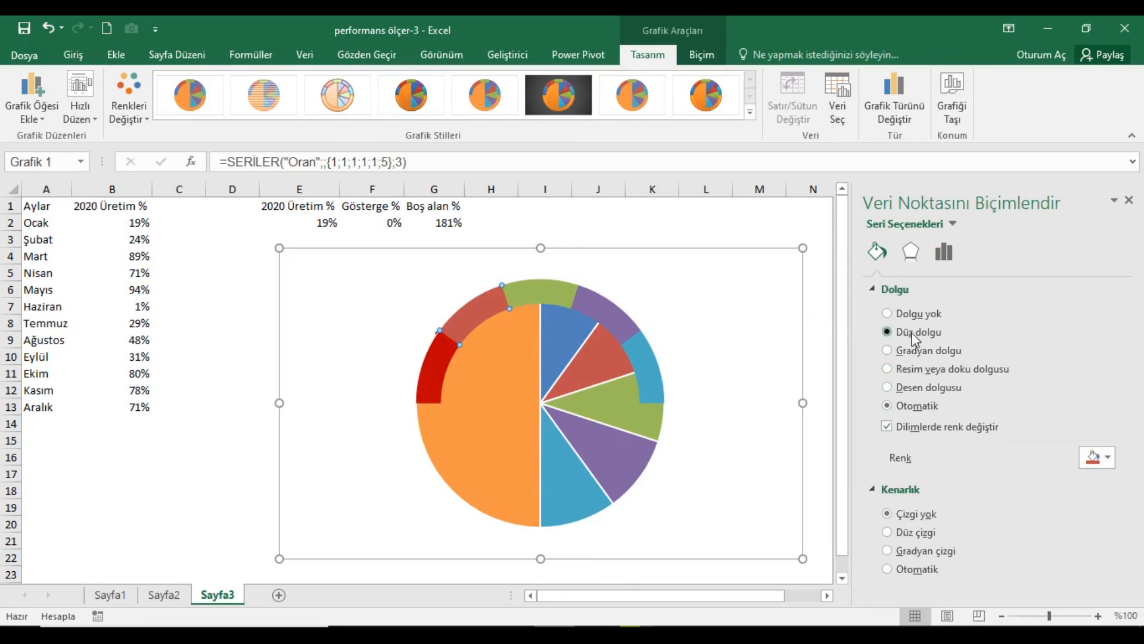
click(887, 331)
click(1107, 457)
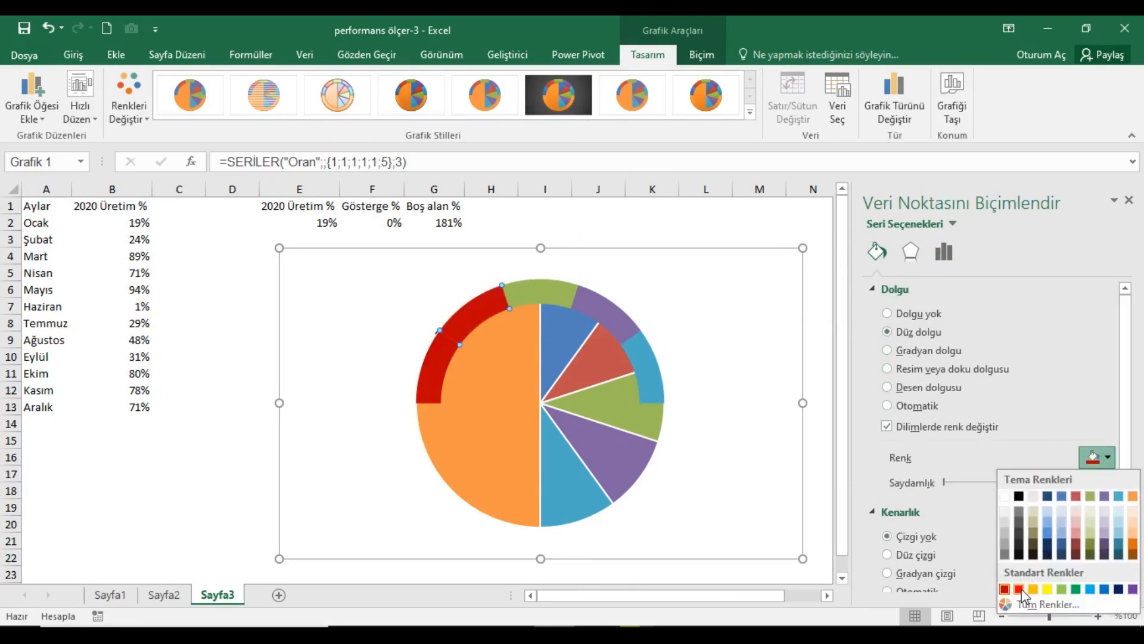
click(1020, 589)
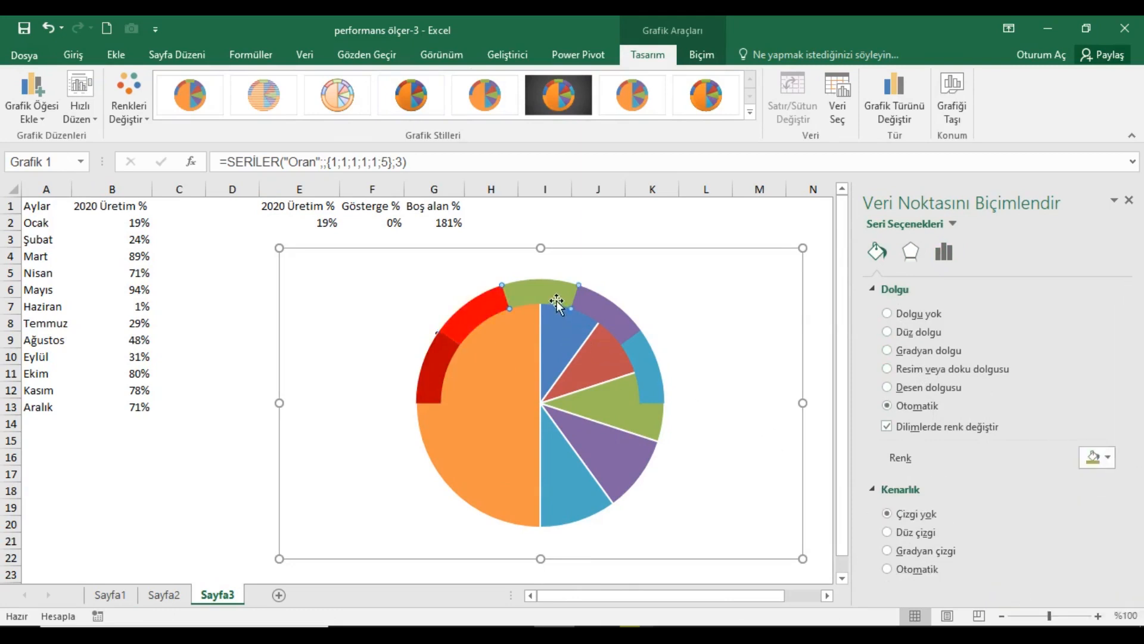
click(906, 337)
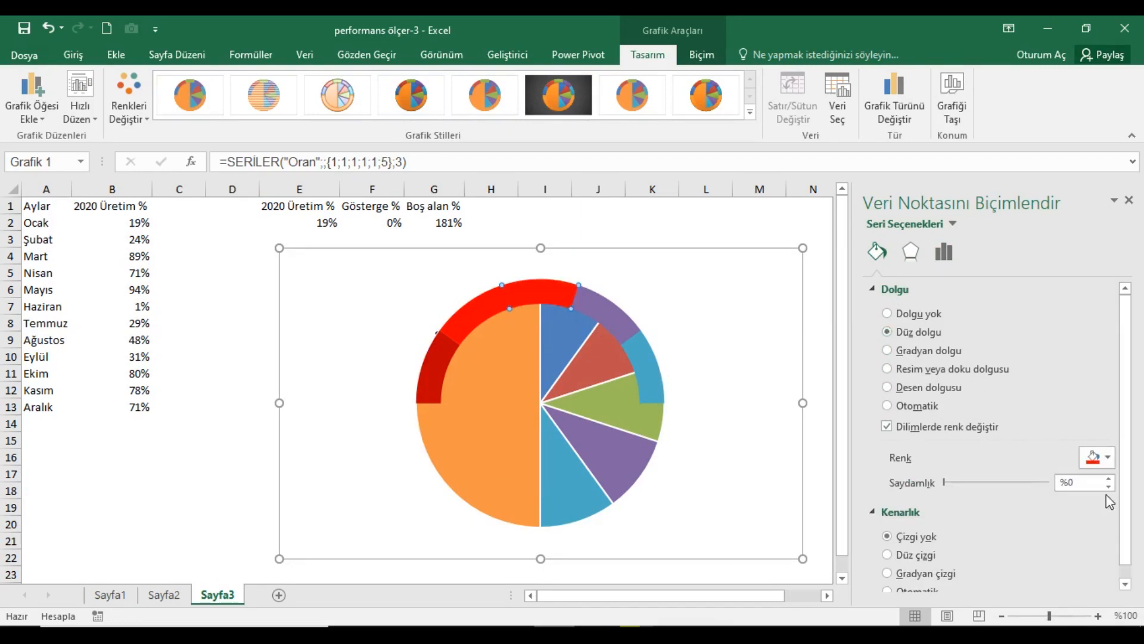
click(1108, 458)
click(1035, 589)
- Fill the fourth Oran ring segment with standard light green and the fifth with standard green, then deselect the chart
click(616, 324)
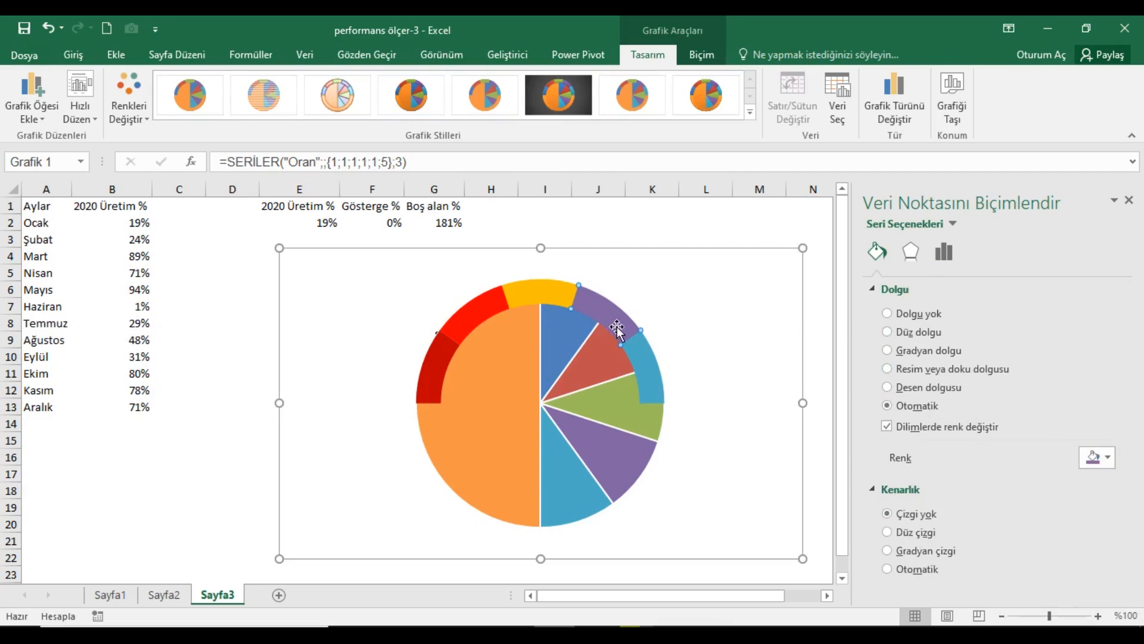
click(1108, 458)
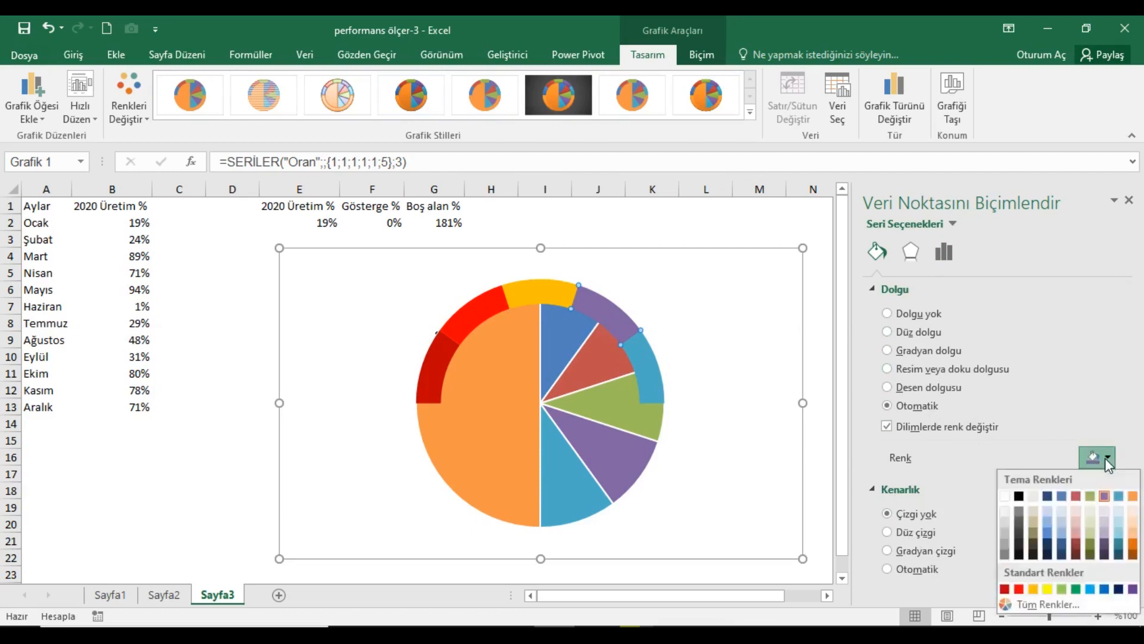
click(1062, 589)
click(653, 386)
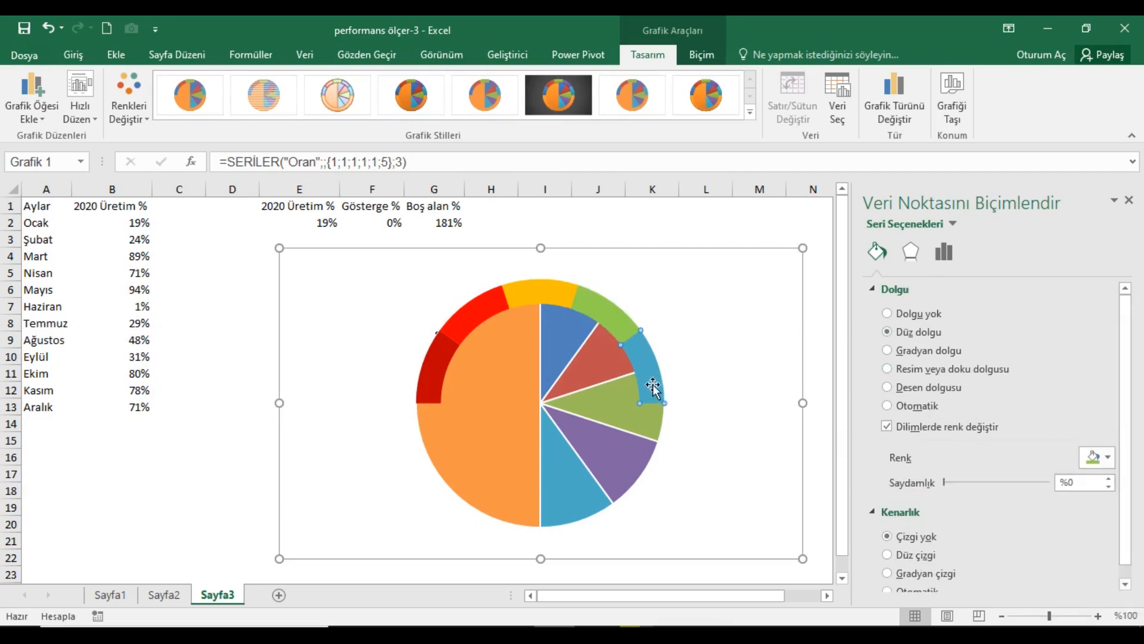
click(1109, 458)
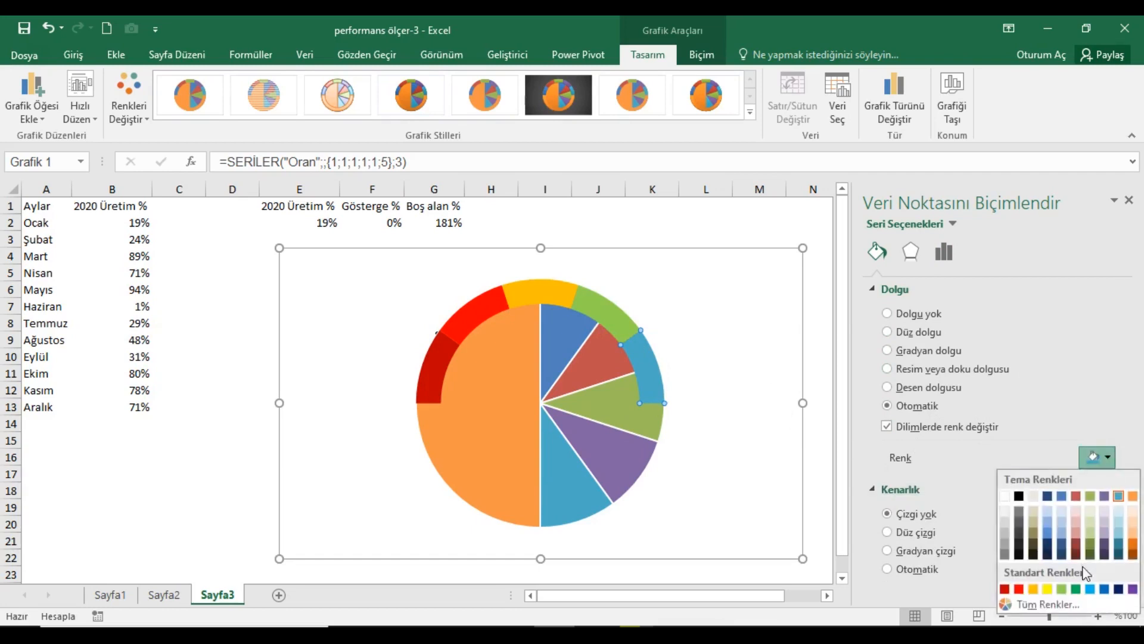
click(1076, 589)
click(310, 209)
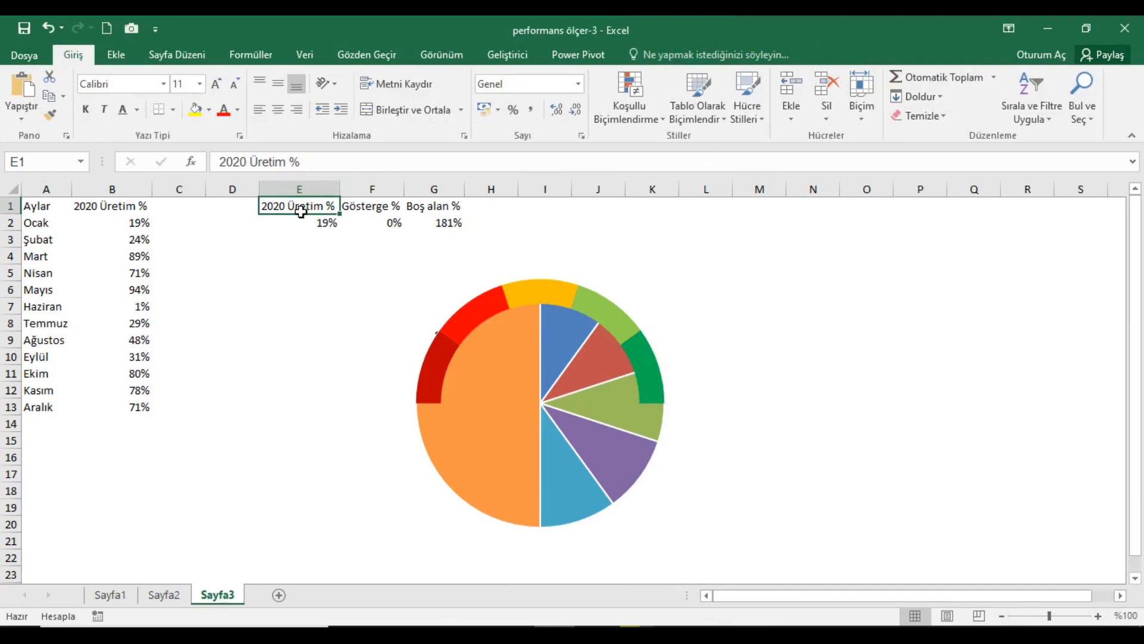
- Remove the outline from the first slice of the Oranrengi pie
click(568, 350)
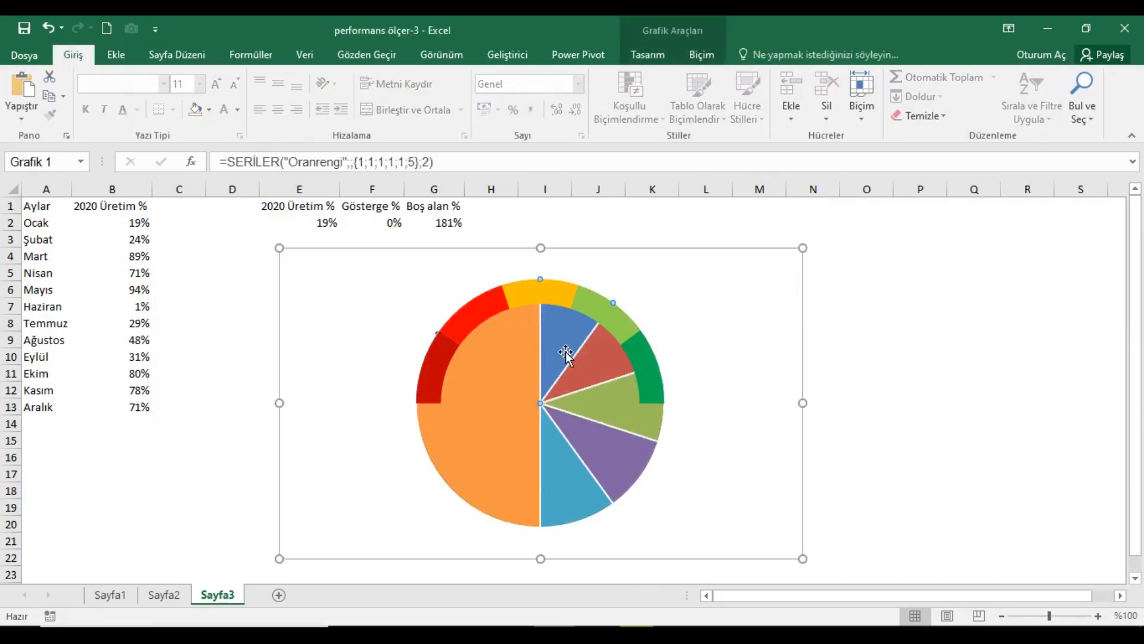
double_click(566, 351)
click(702, 54)
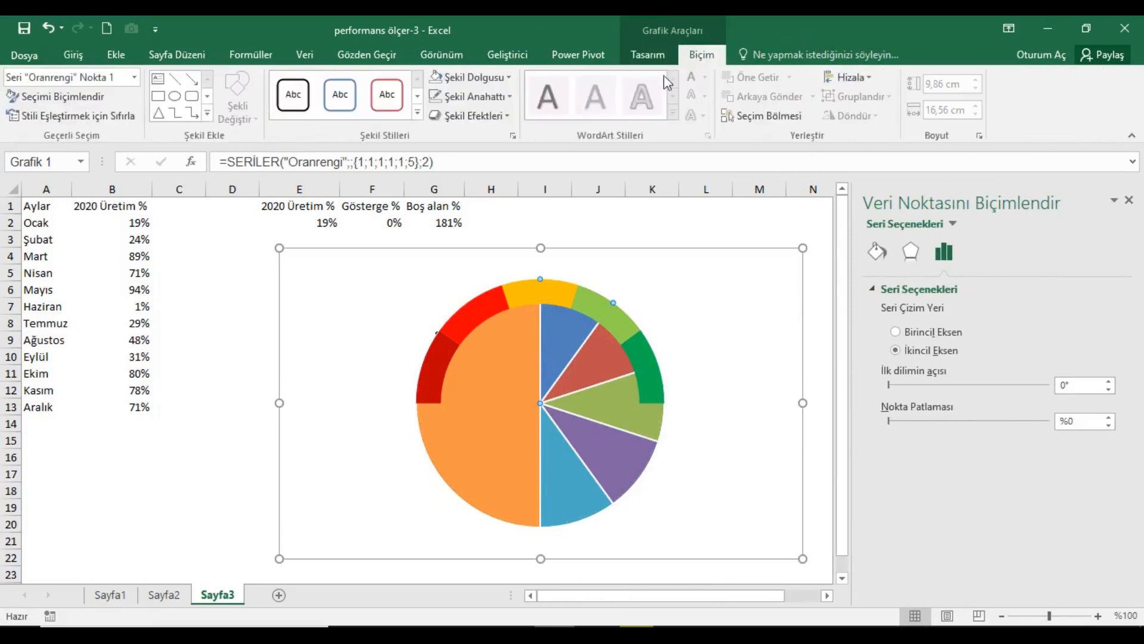
click(489, 96)
click(477, 264)
- Set the first slice angle of the Oranrengi pie to 270° and close the formatting pane
drag(1093, 390, 1029, 391)
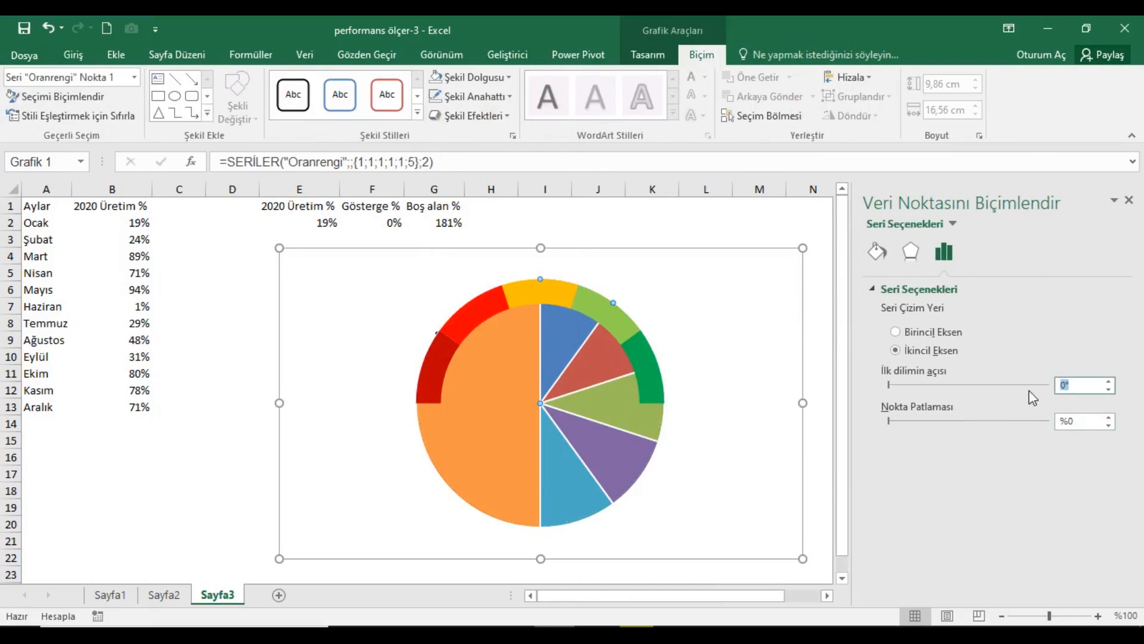
text(270)
click(1090, 425)
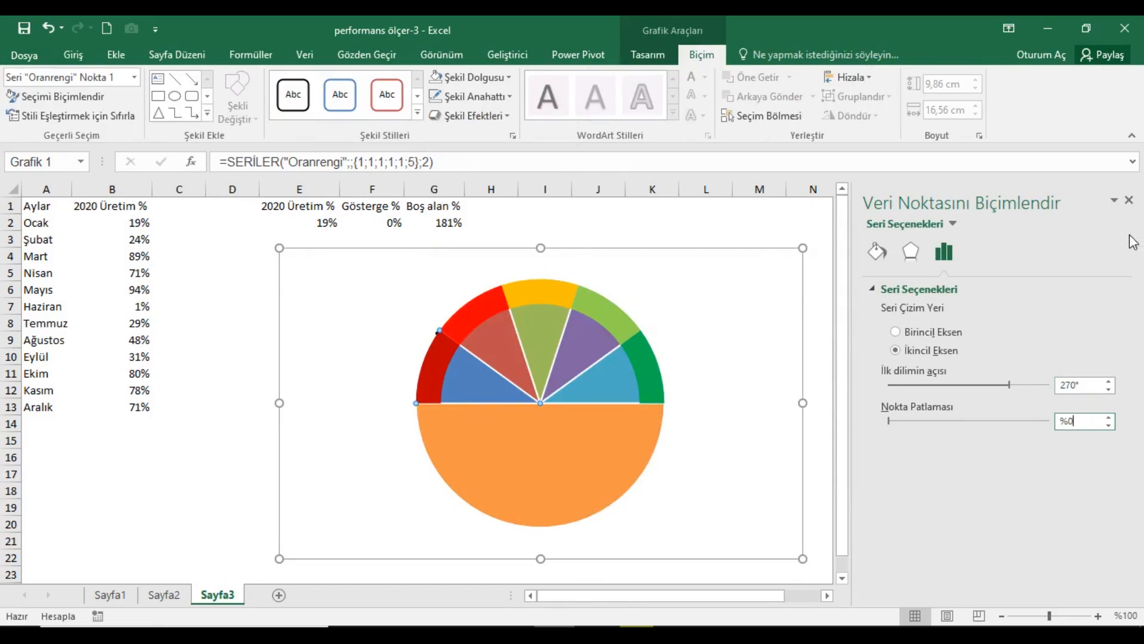
click(1130, 202)
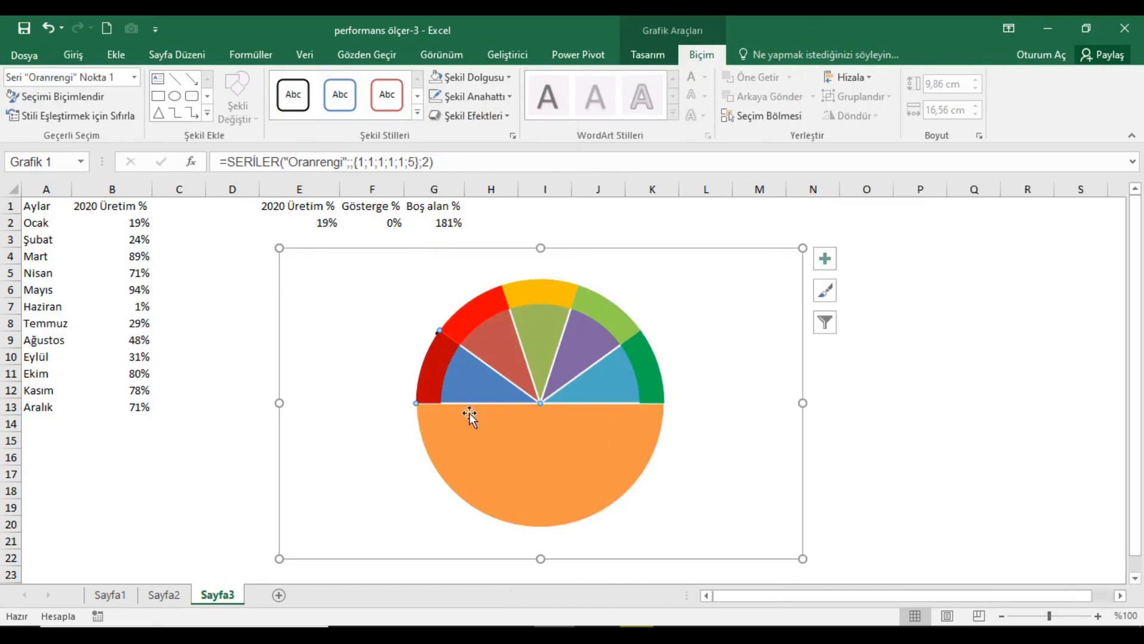
- Give the first Oranrengi slice a solid standard dark red fill and make it semi-transparent
double_click(478, 395)
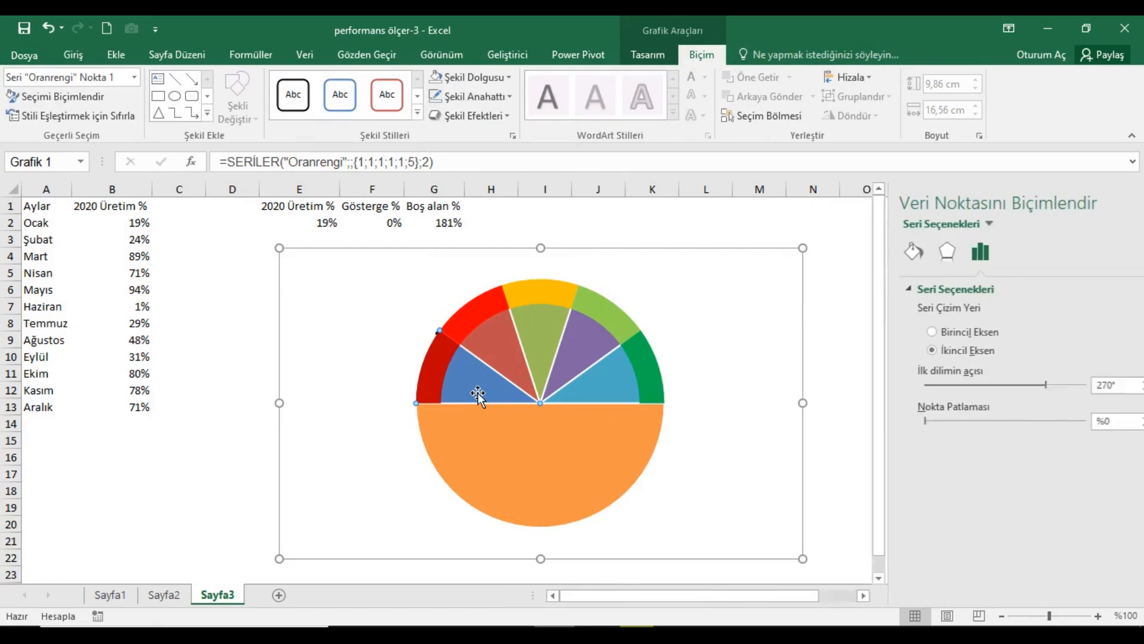
click(882, 249)
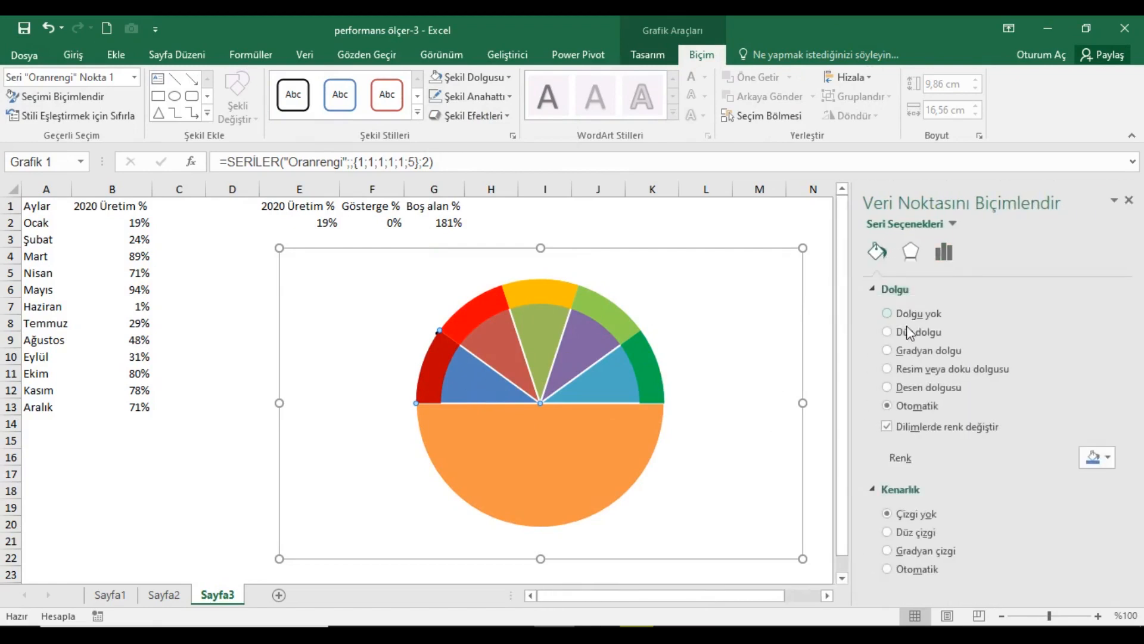
click(903, 332)
click(1108, 457)
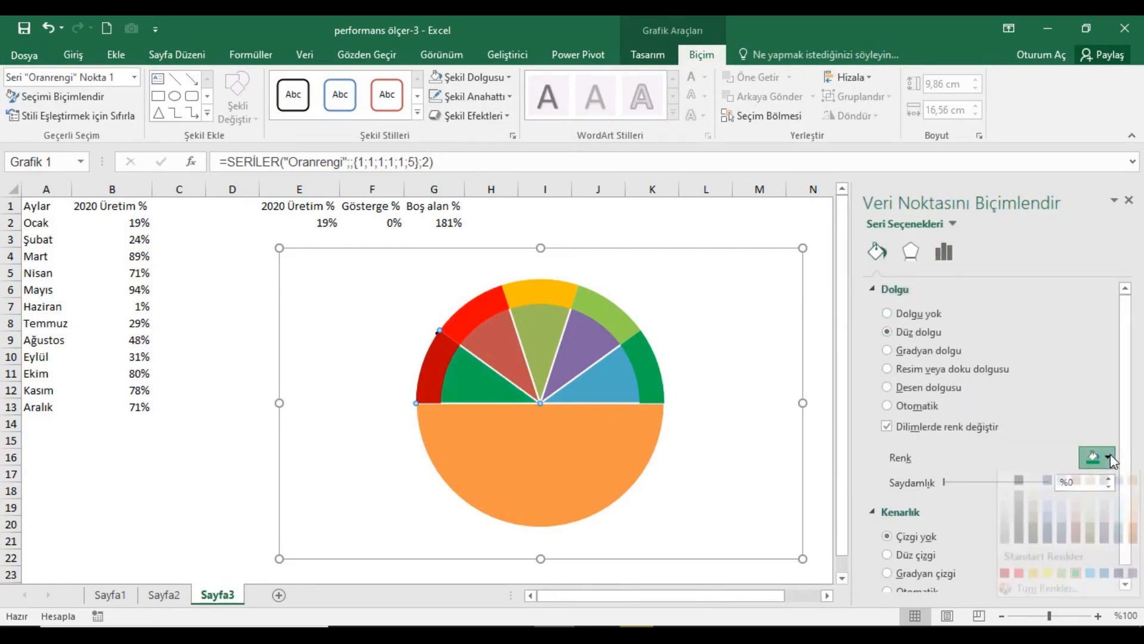
click(1005, 590)
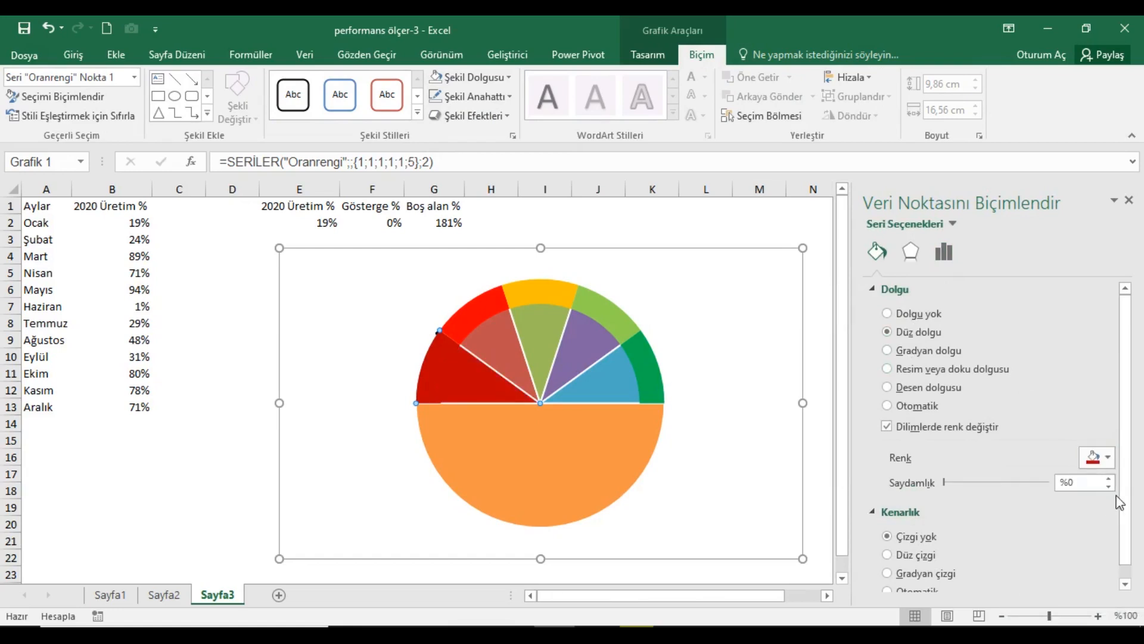
drag(1108, 479, 1108, 479)
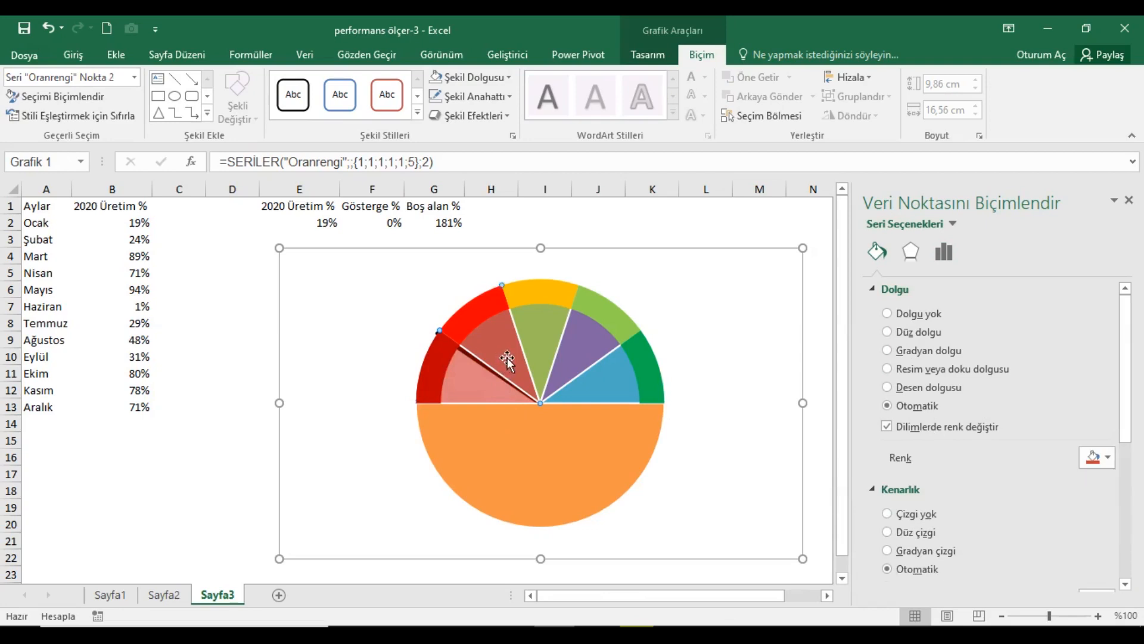
- Give the second Oranrengi slice a solid standard red fill with 50% transparency
click(918, 335)
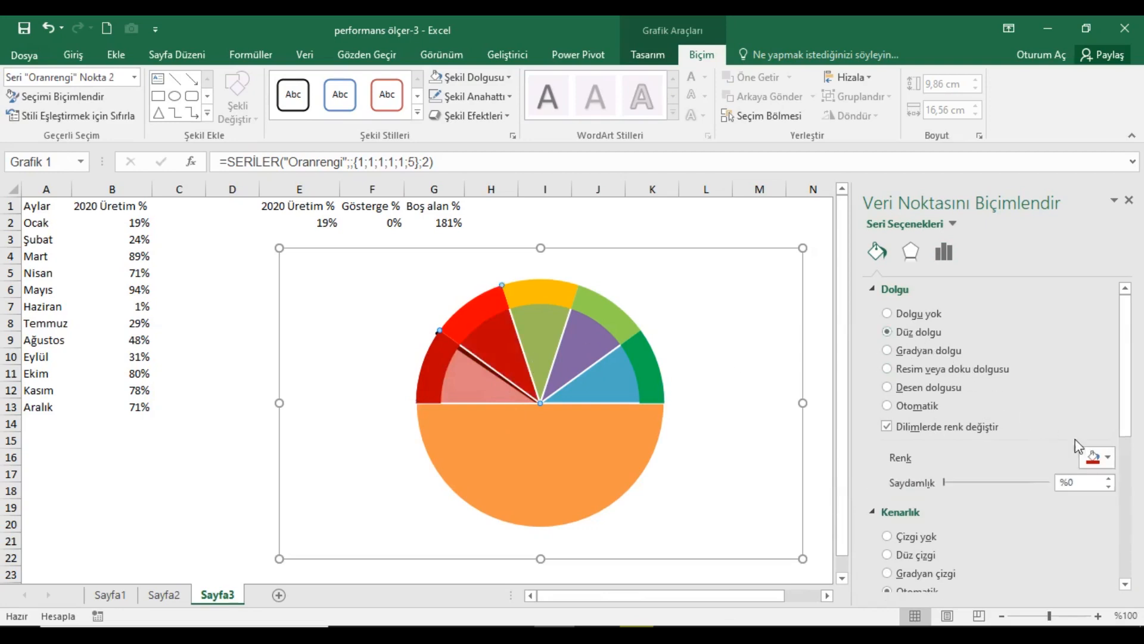
click(1109, 459)
click(1019, 589)
drag(1090, 484, 1037, 485)
text(50)
key(Return)
click(1080, 506)
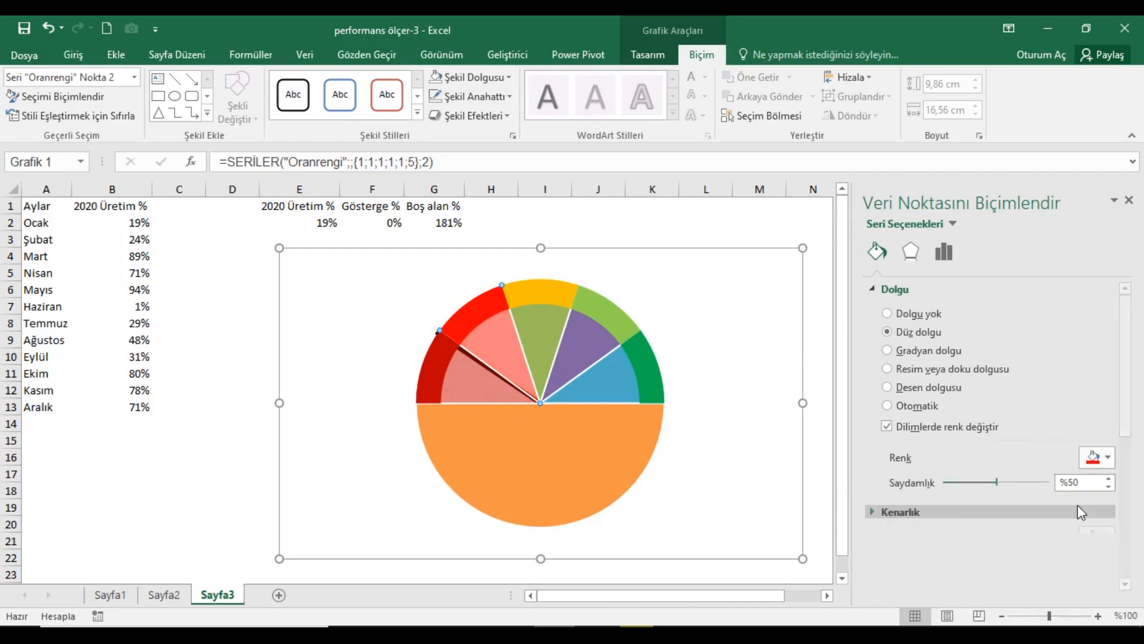
- Give the third Oranrengi slice a solid standard orange fill with 50% transparency
click(553, 334)
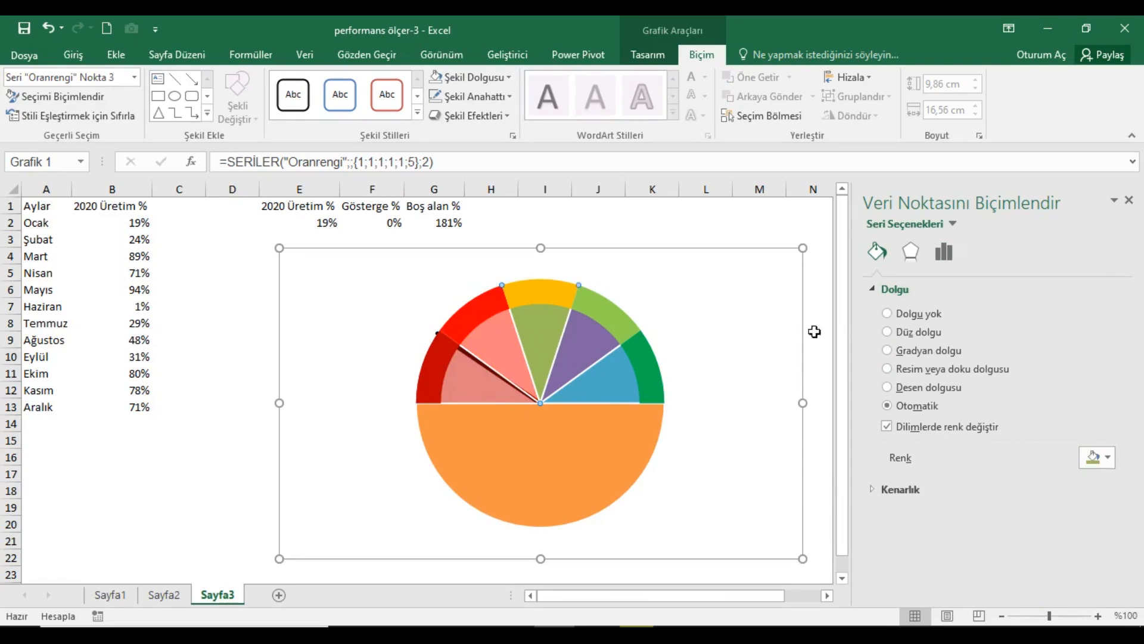
click(918, 332)
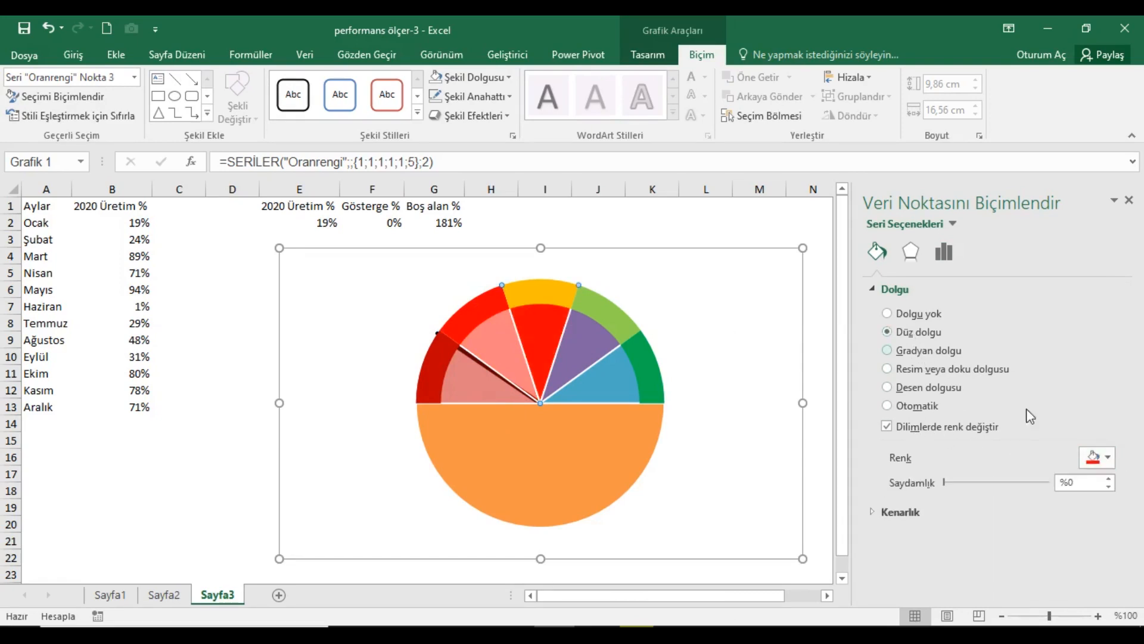
click(1108, 457)
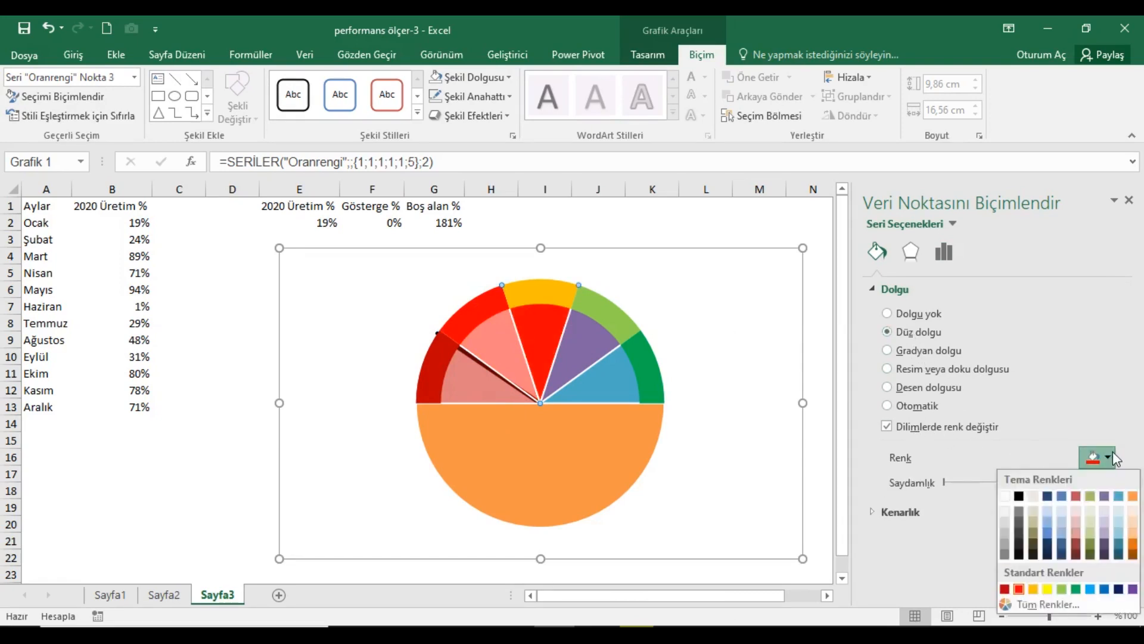
click(1034, 589)
text(50)
- Give the fourth Oranrengi slice a solid standard light green fill with 50% transparency
click(597, 352)
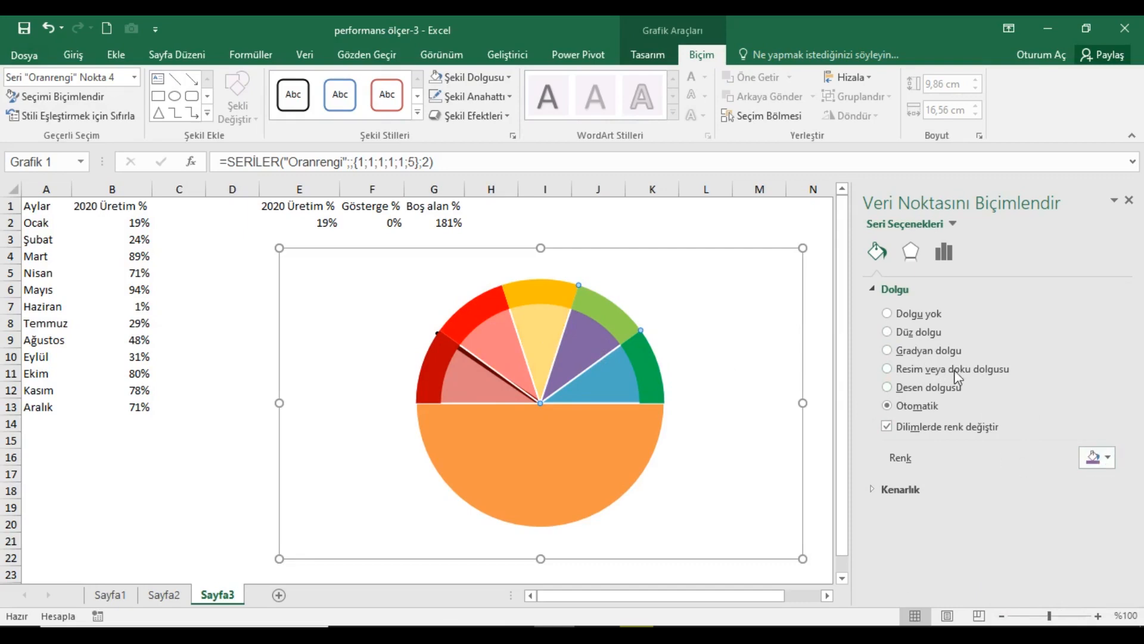
click(908, 332)
click(1107, 458)
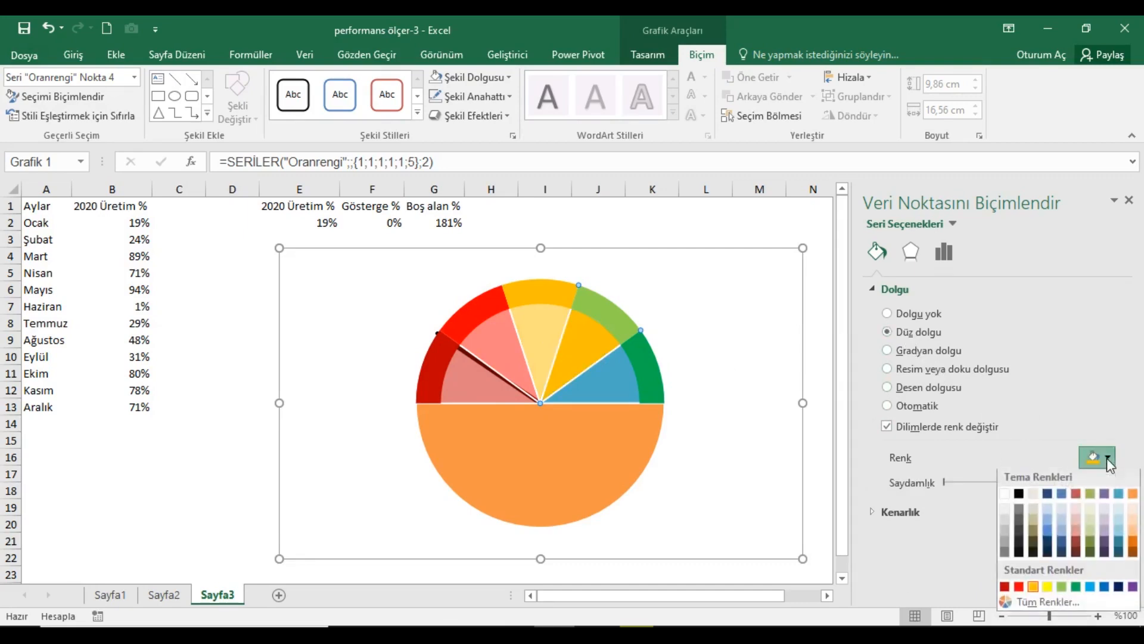
click(1062, 589)
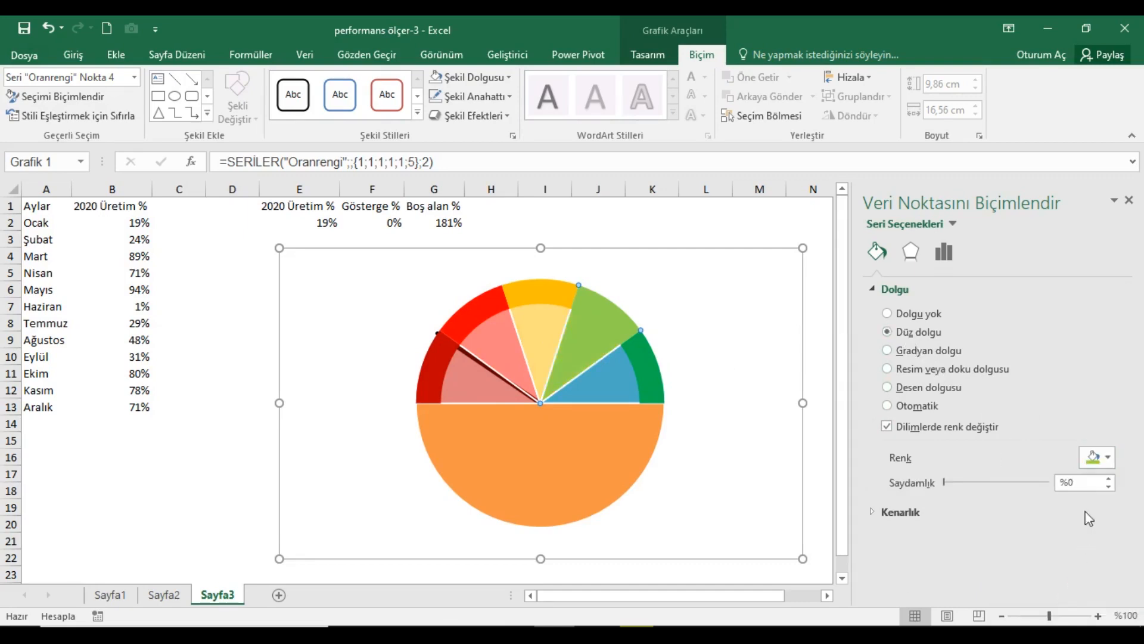
text(5)
key(Return)
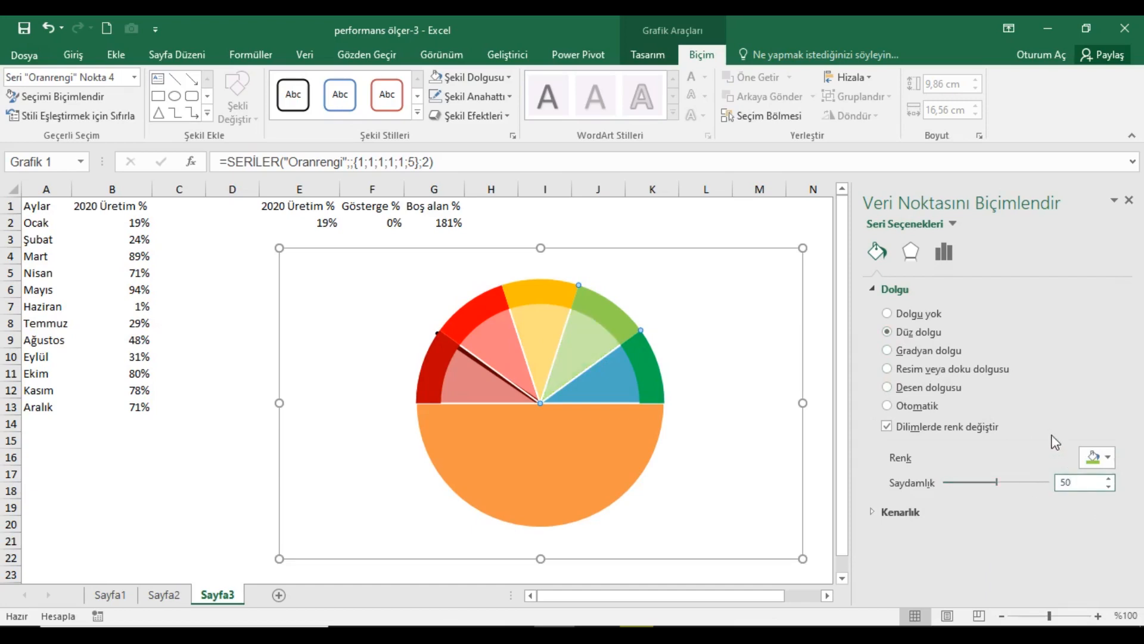
- Give the fifth Oranrengi slice a solid standard green fill with 50% transparency and close the formatting pane
click(613, 398)
click(911, 336)
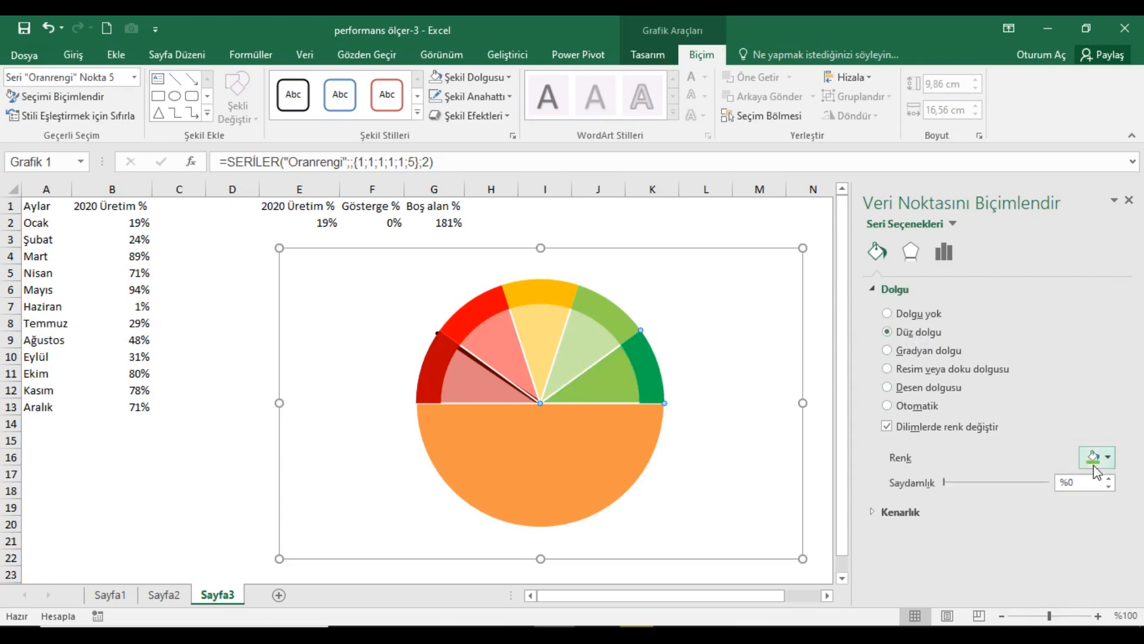
click(1108, 456)
click(1069, 584)
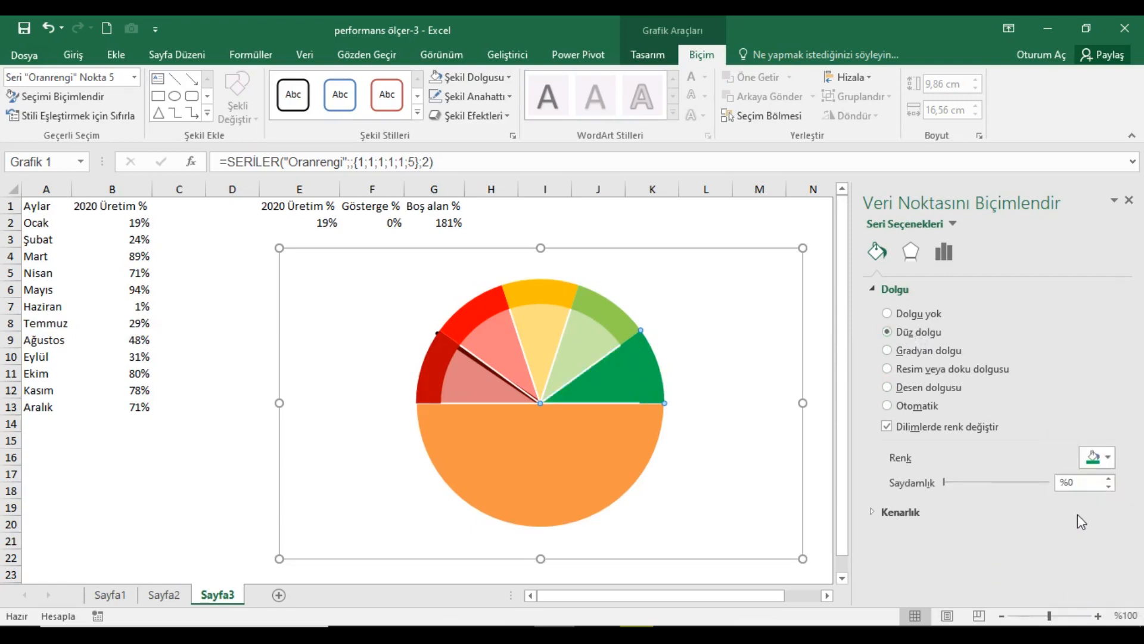
text(50)
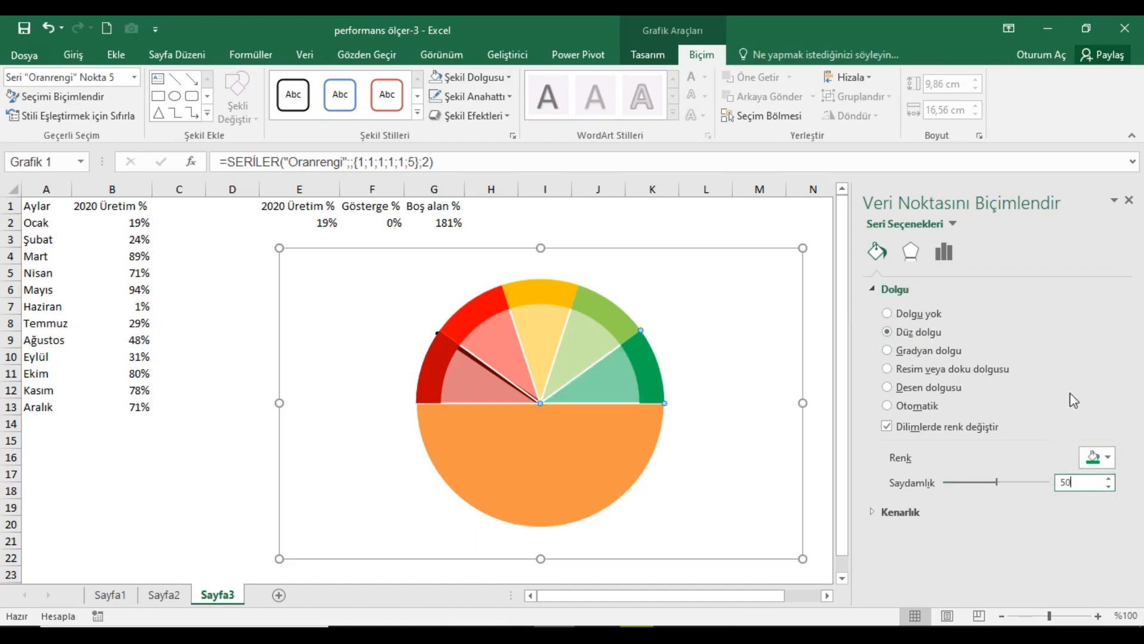
click(1128, 202)
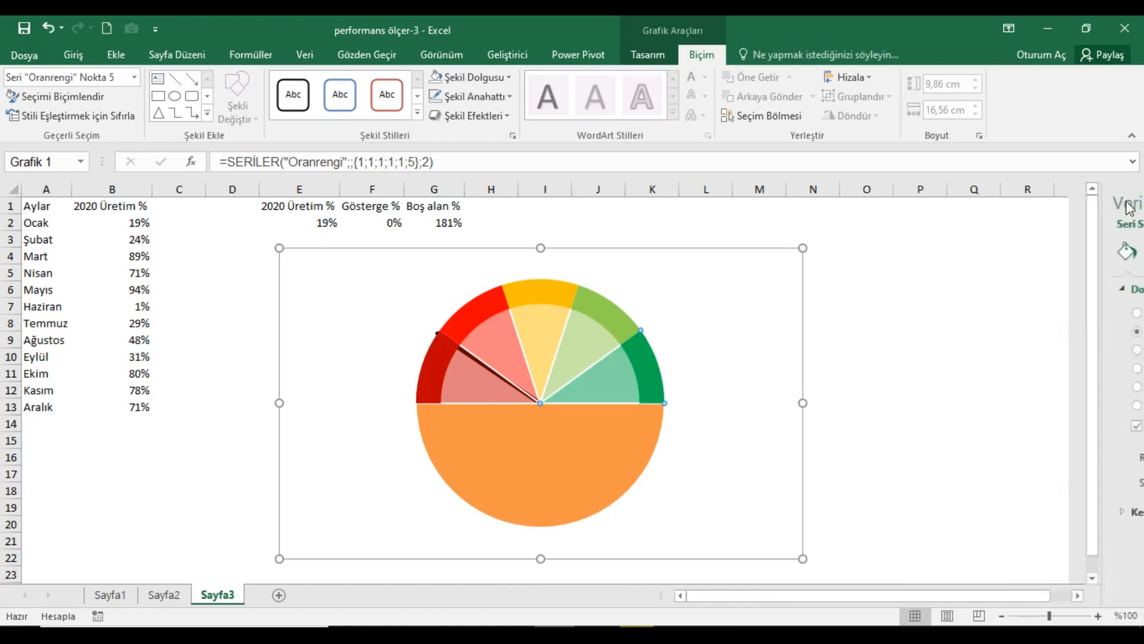
- Remove the outline from the whole Oranrengi series and deselect the chart
click(706, 207)
click(575, 367)
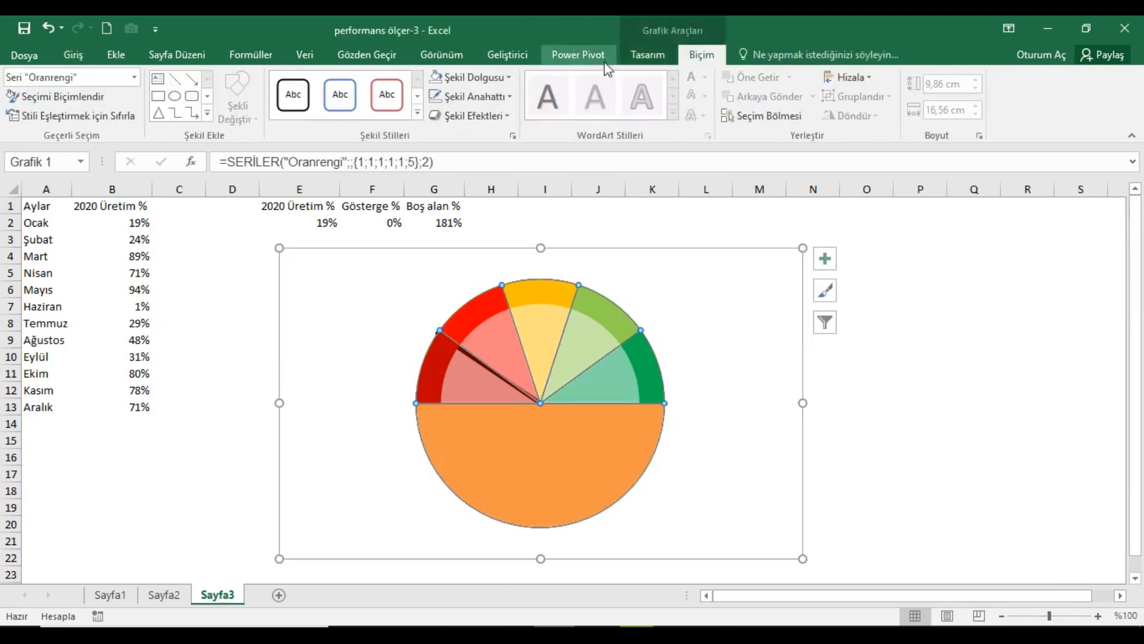
click(493, 97)
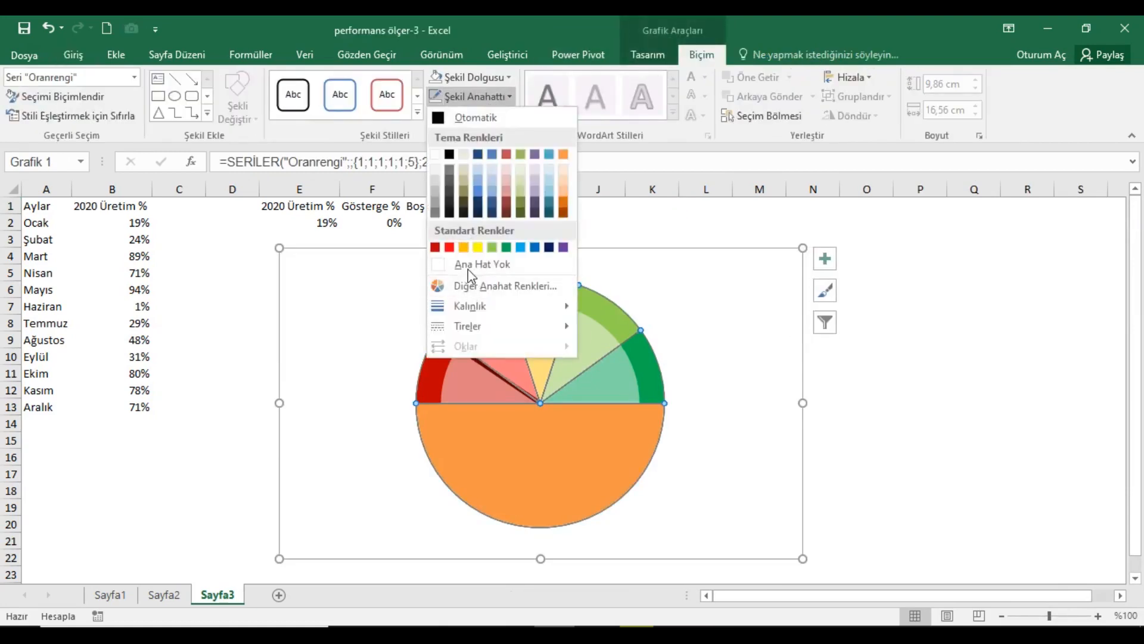
click(474, 264)
click(545, 223)
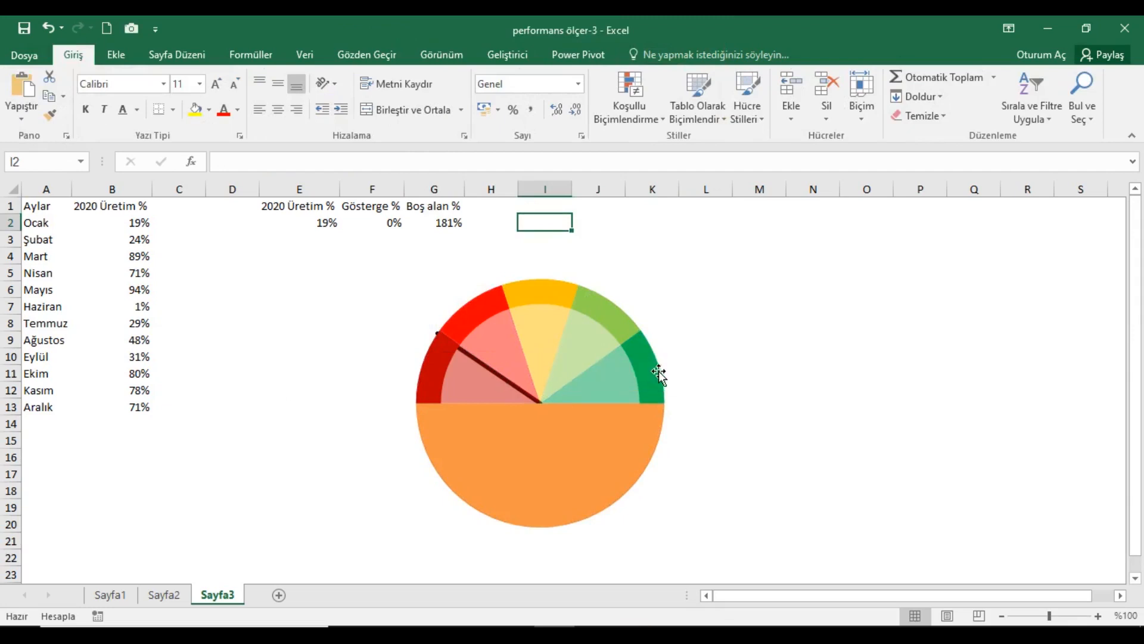
- Enlarge the chart's plot area to fill the full chart height and shift the chart slightly down and left
click(677, 355)
click(631, 298)
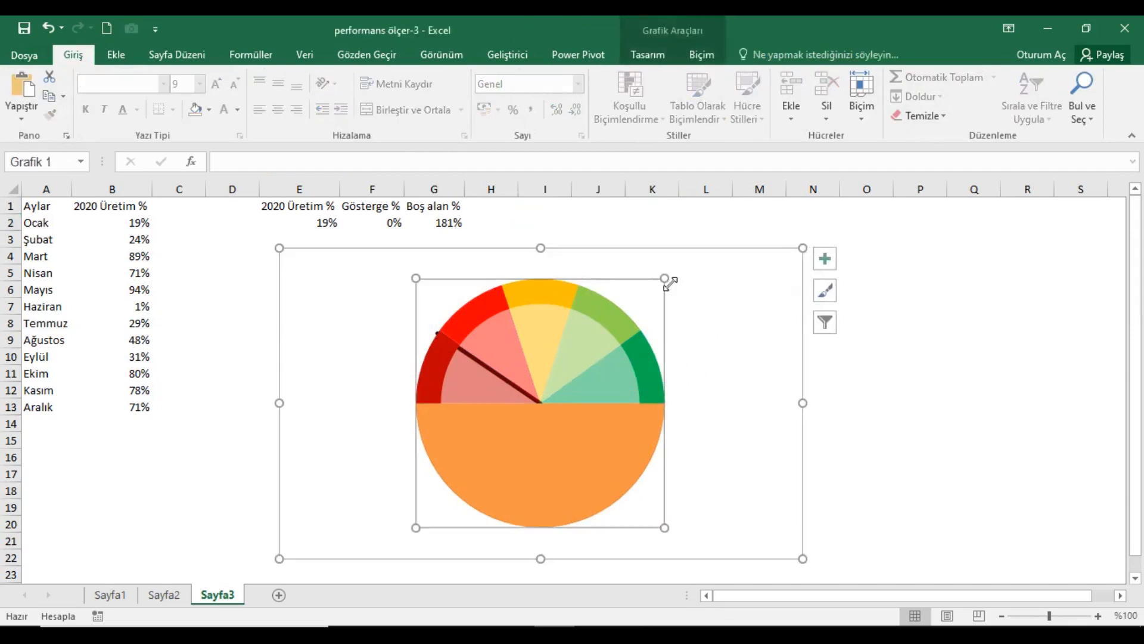
drag(677, 289, 692, 260)
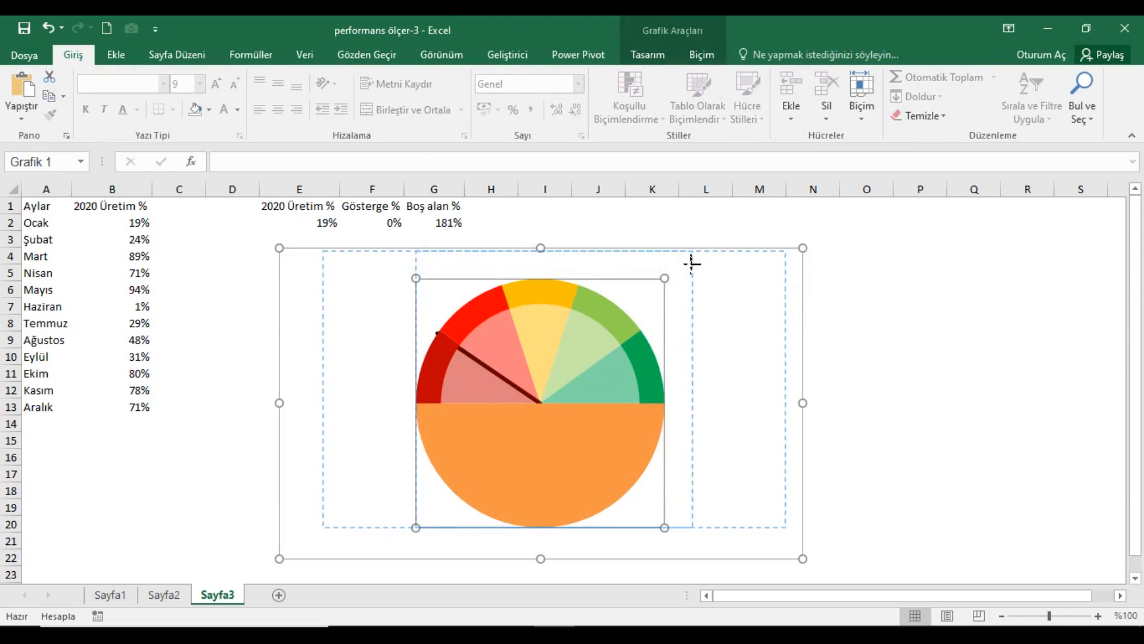
drag(694, 528, 718, 570)
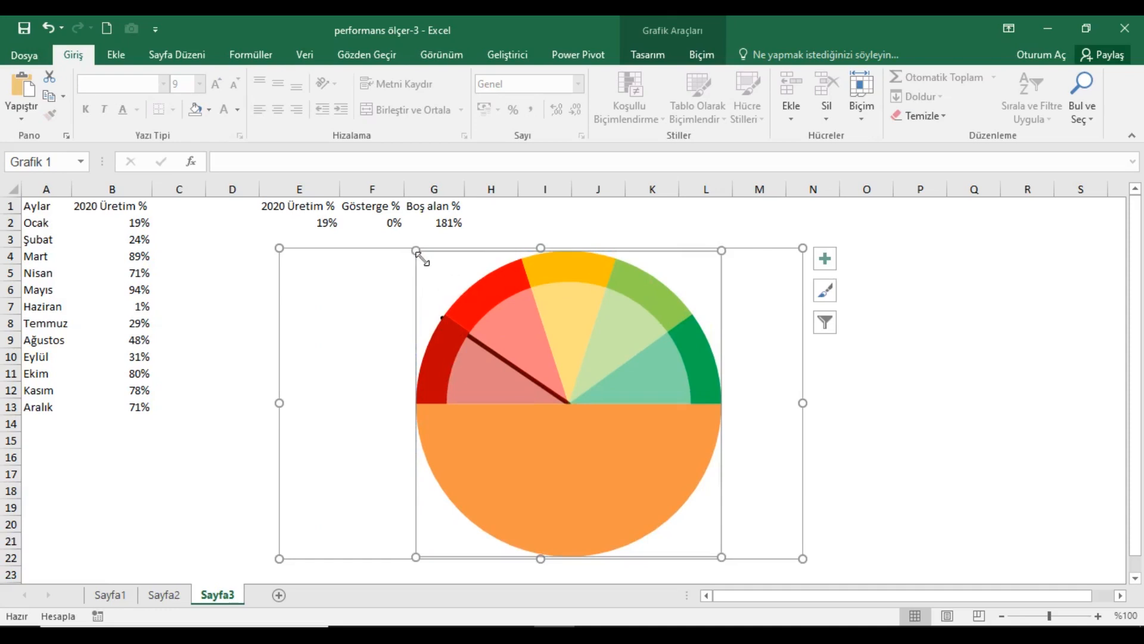
drag(428, 261, 412, 247)
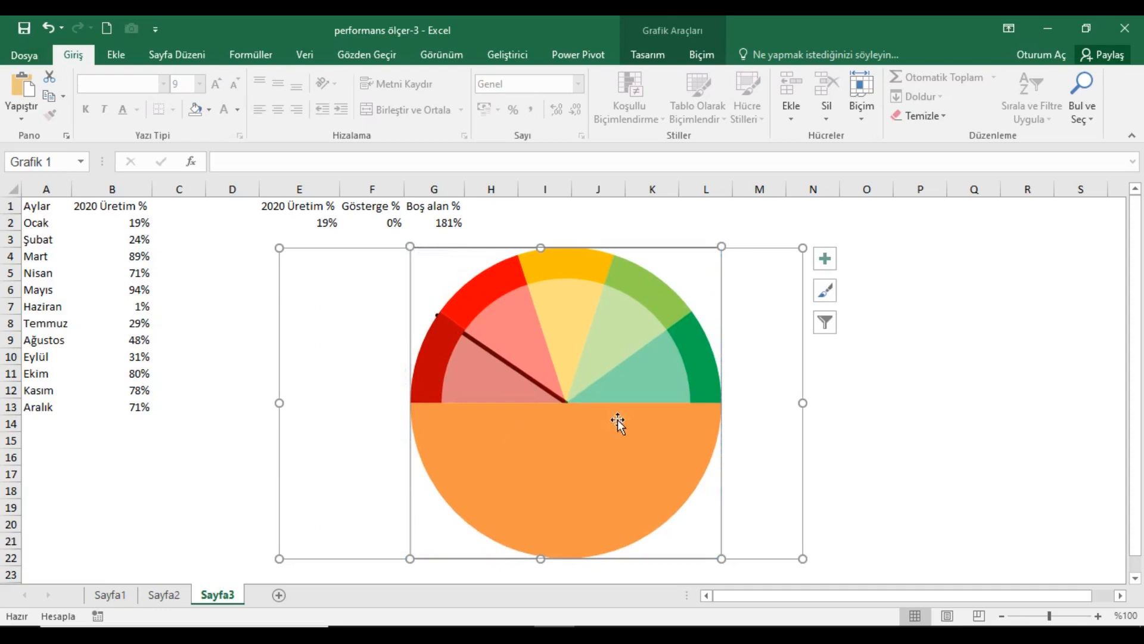
click(764, 254)
drag(780, 258, 763, 291)
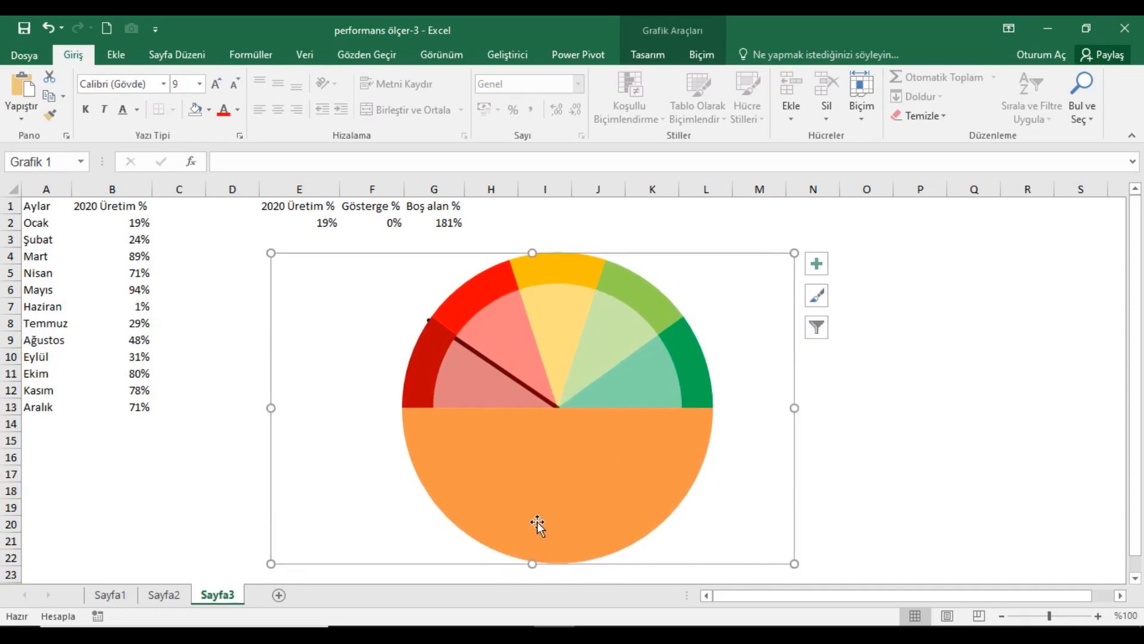
- Set the large orange lower slice of Oranrengi to no fill and move the chart further down below the data
click(589, 485)
double_click(590, 484)
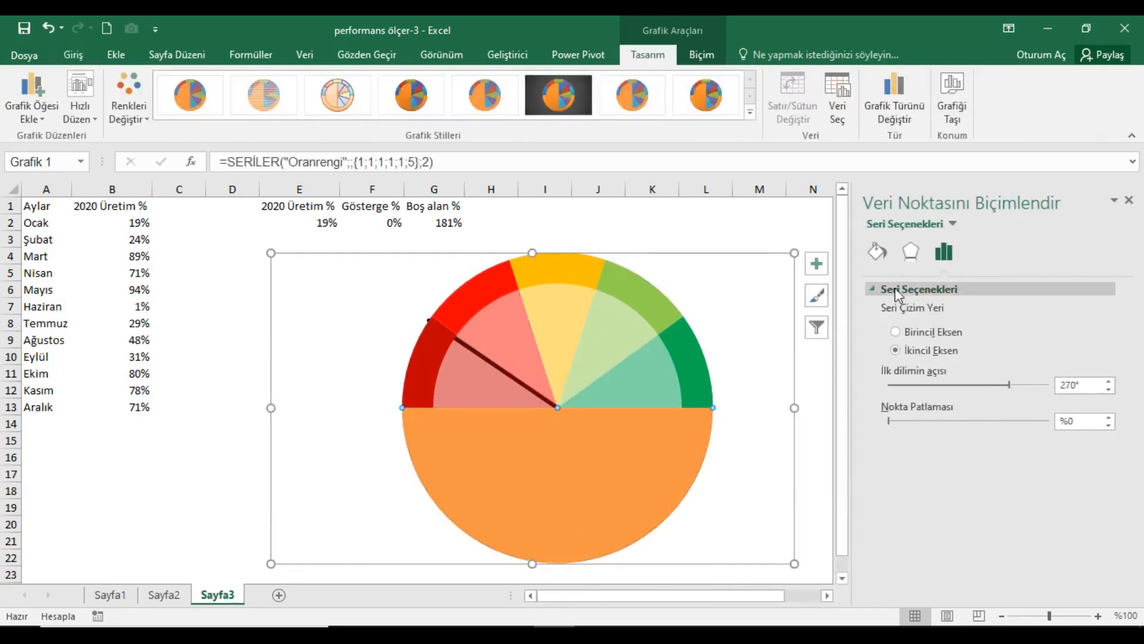
click(884, 251)
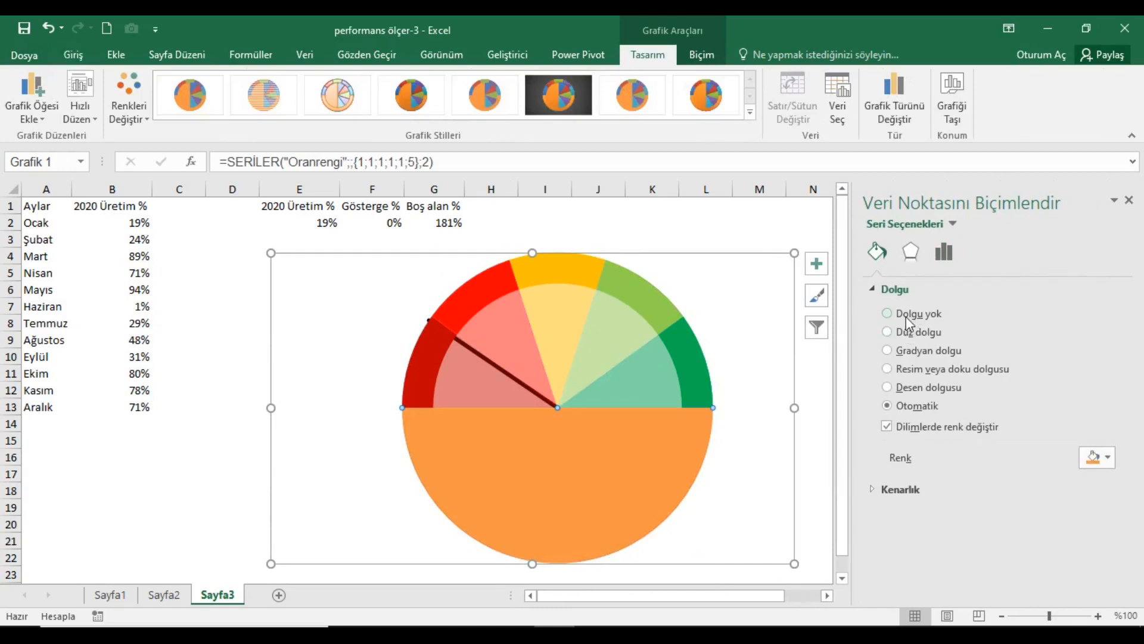
click(906, 314)
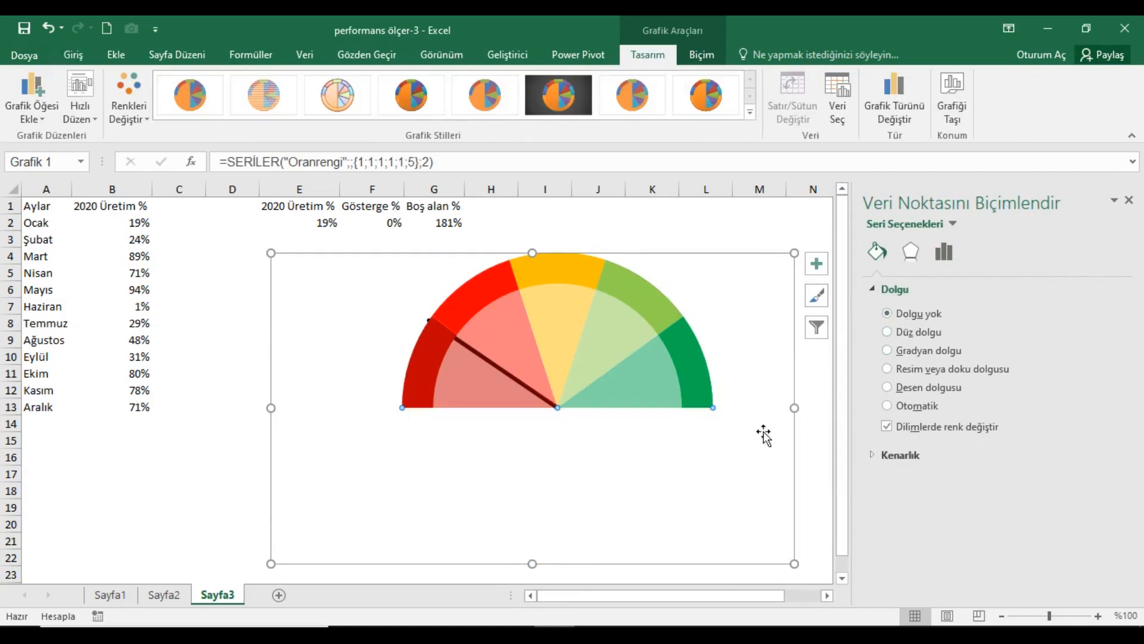
click(1131, 202)
drag(741, 262, 751, 312)
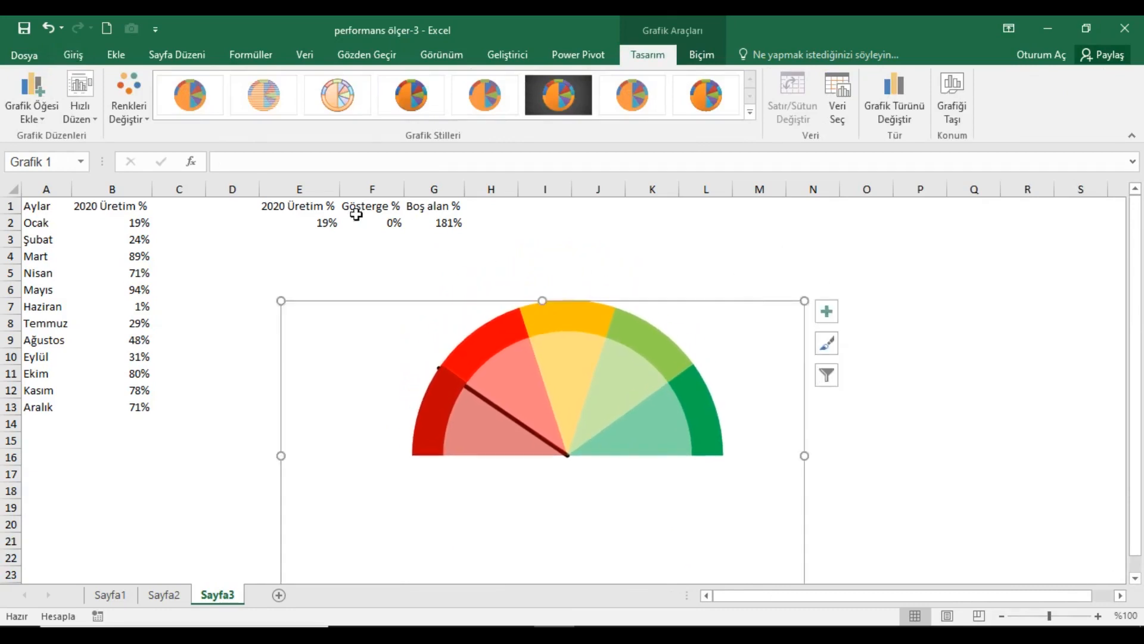
click(321, 207)
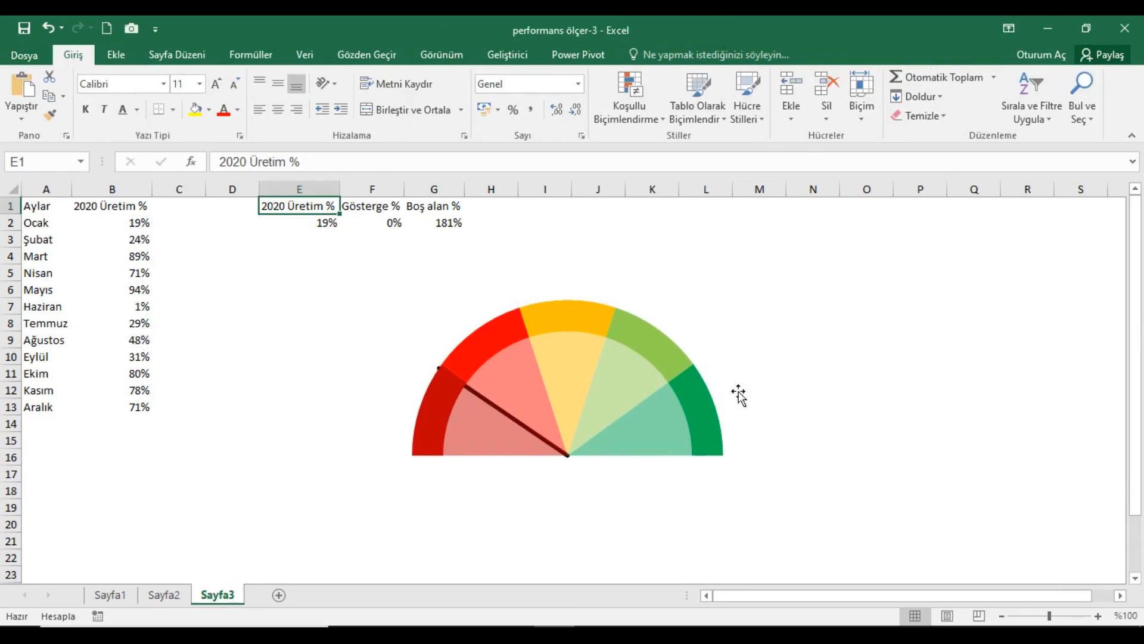
- Check the finished gauge on Sayfa1, then insert a text box reading "Çok kötü" above the gauge on Sayfa3
click(111, 595)
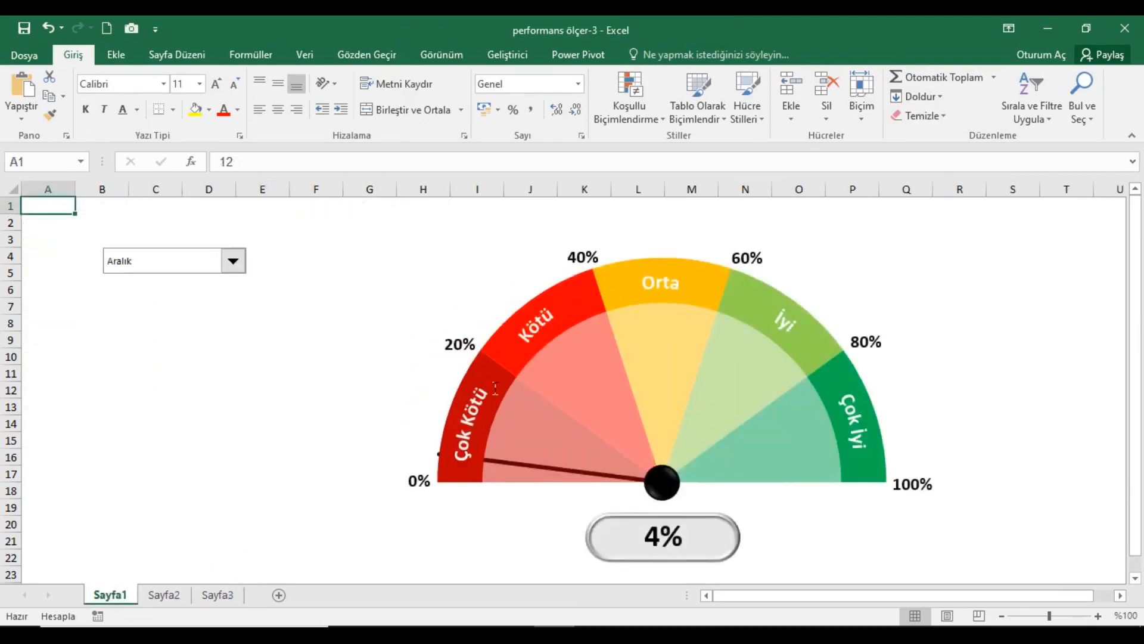
click(217, 595)
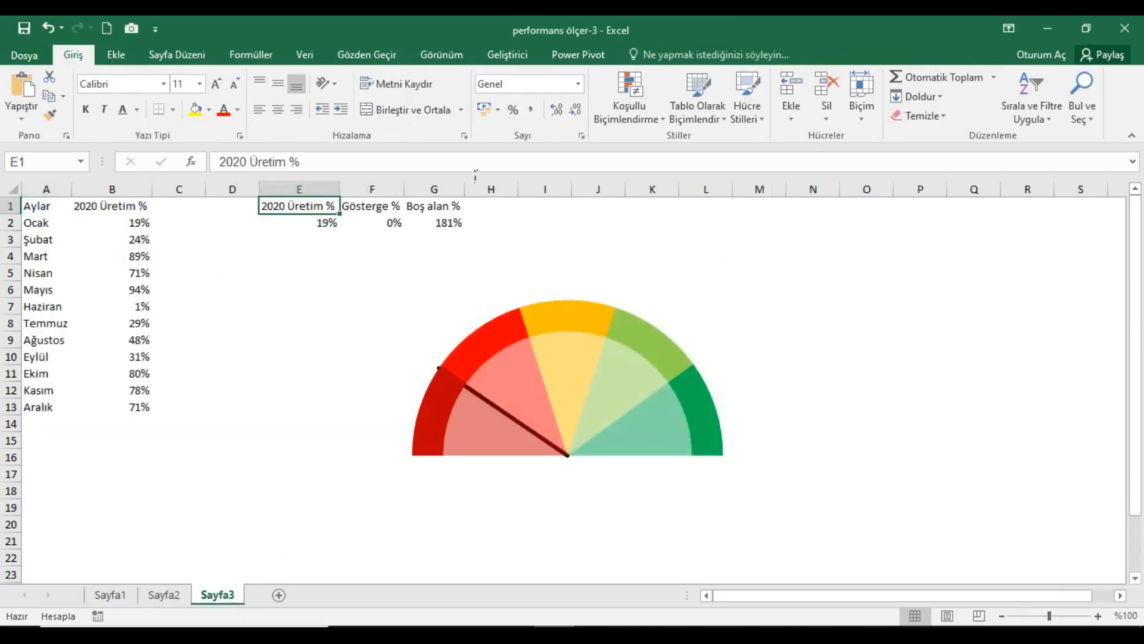
click(115, 52)
click(917, 106)
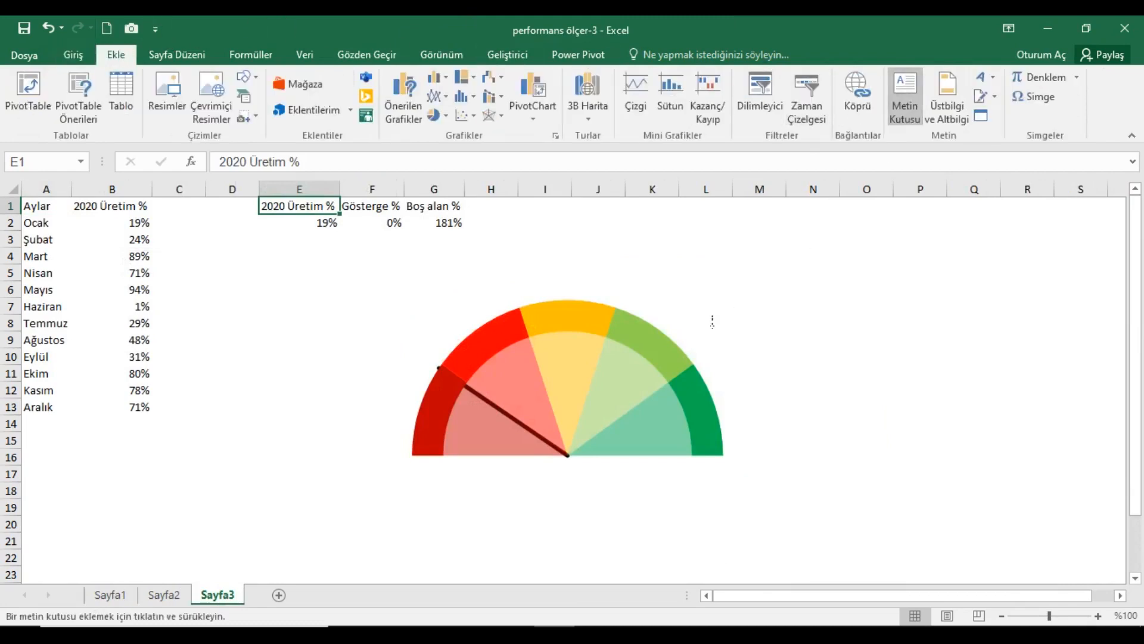
click(684, 265)
text(Çok Kötü)
click(879, 319)
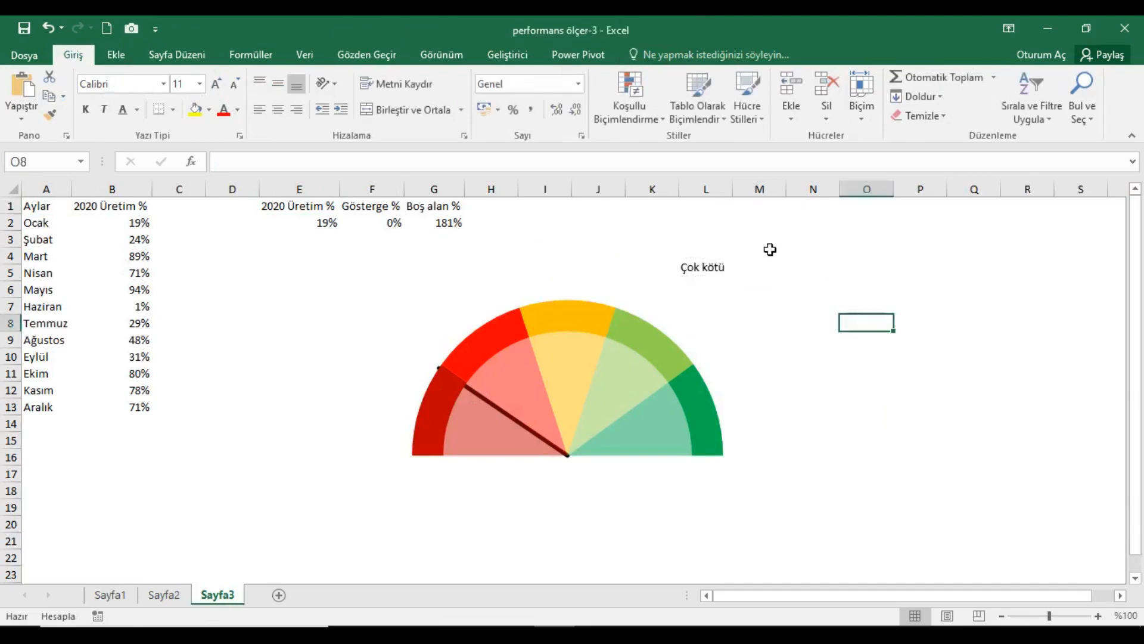
- Move the "Çok kötü" label onto the dark red ring segment and format its text white, bold and size 14
click(728, 266)
drag(721, 263, 462, 408)
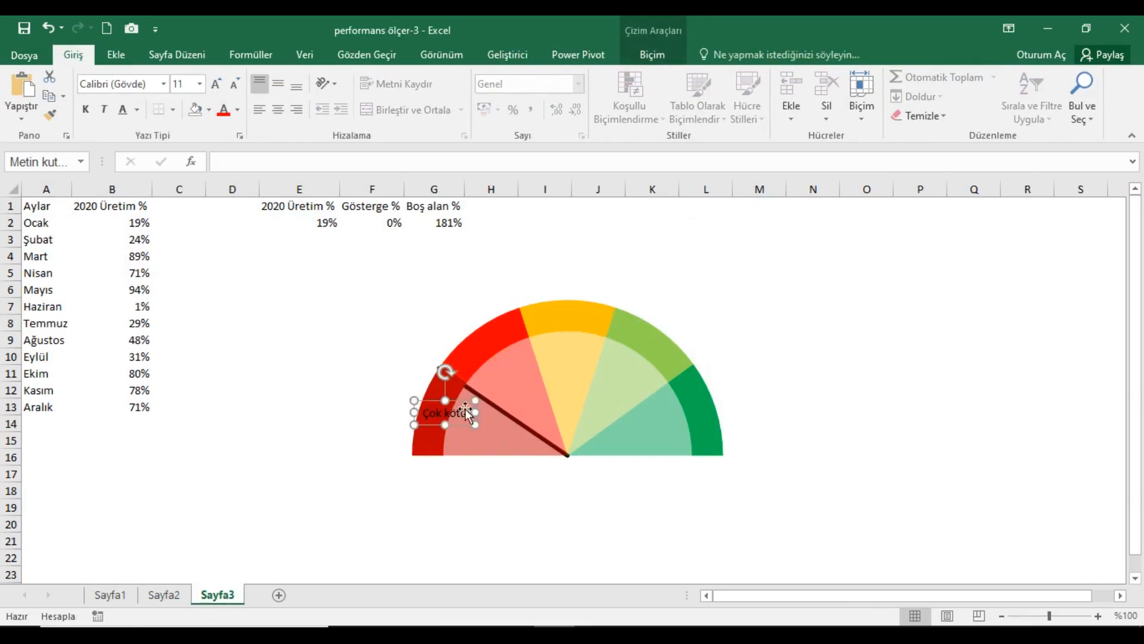
click(237, 109)
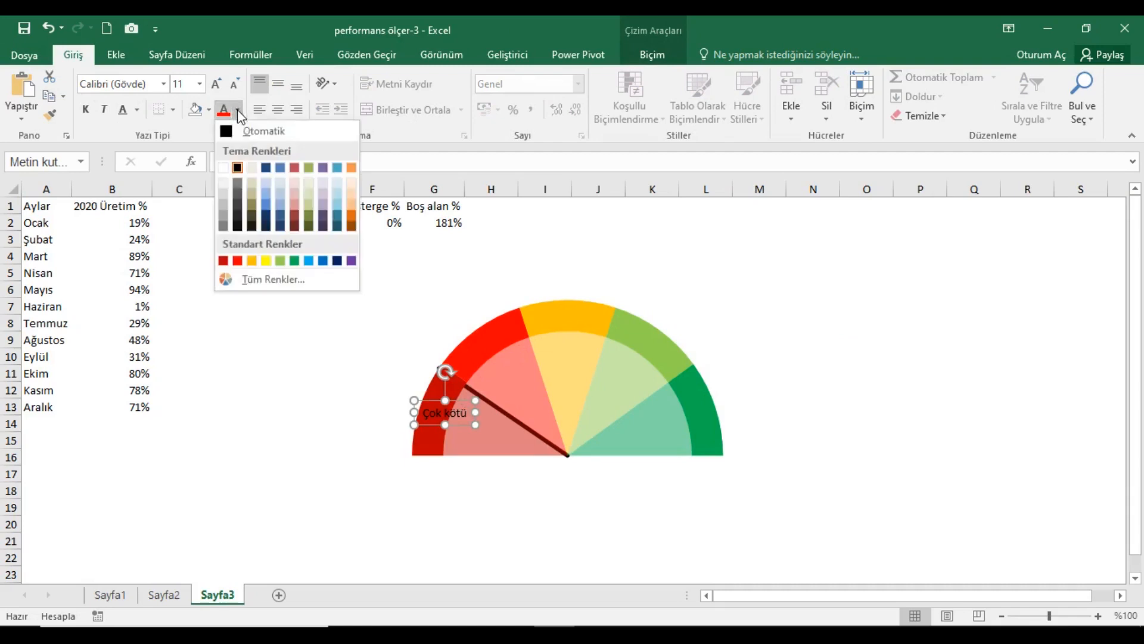
click(224, 171)
click(84, 113)
click(216, 84)
click(216, 84)
- Rotate the "Çok kötü" label along its dark red segment and place a copy reading "Kötü" on the red segment
drag(453, 371, 489, 326)
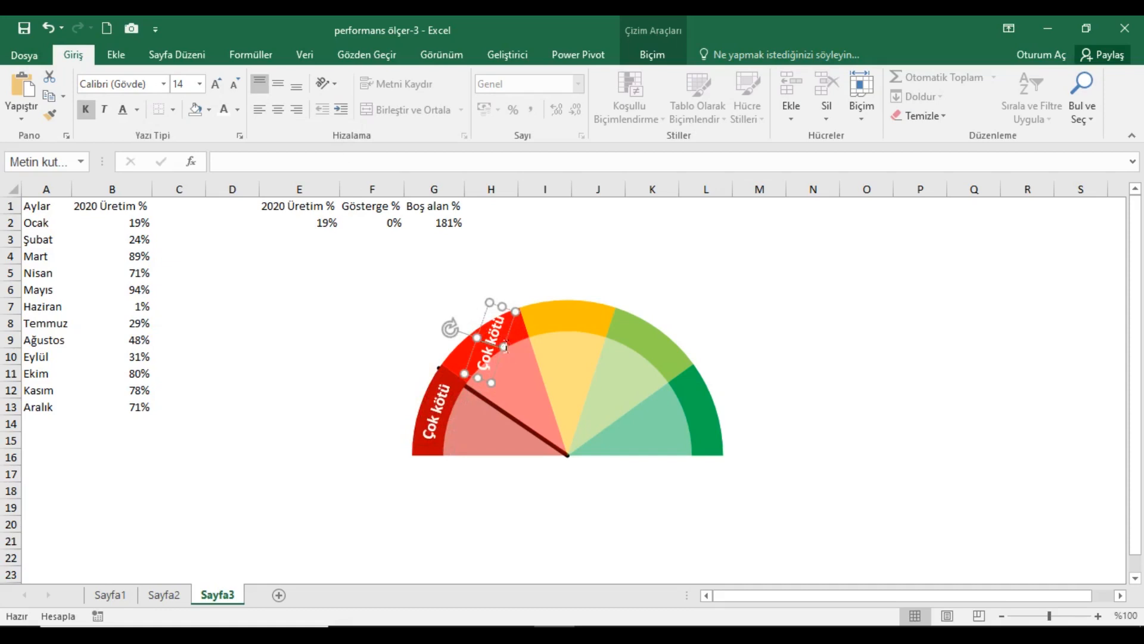
key(BackSpace)
key(BackSpace)
key(BackSpace)
key(BackSpace)
key(BackSpace)
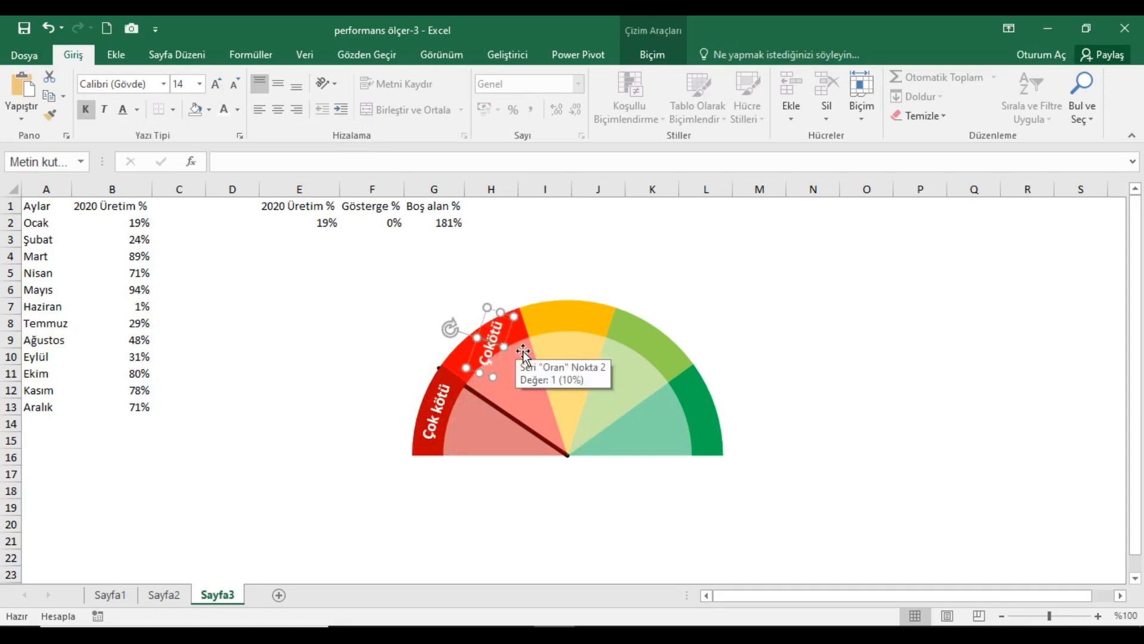
text(K)
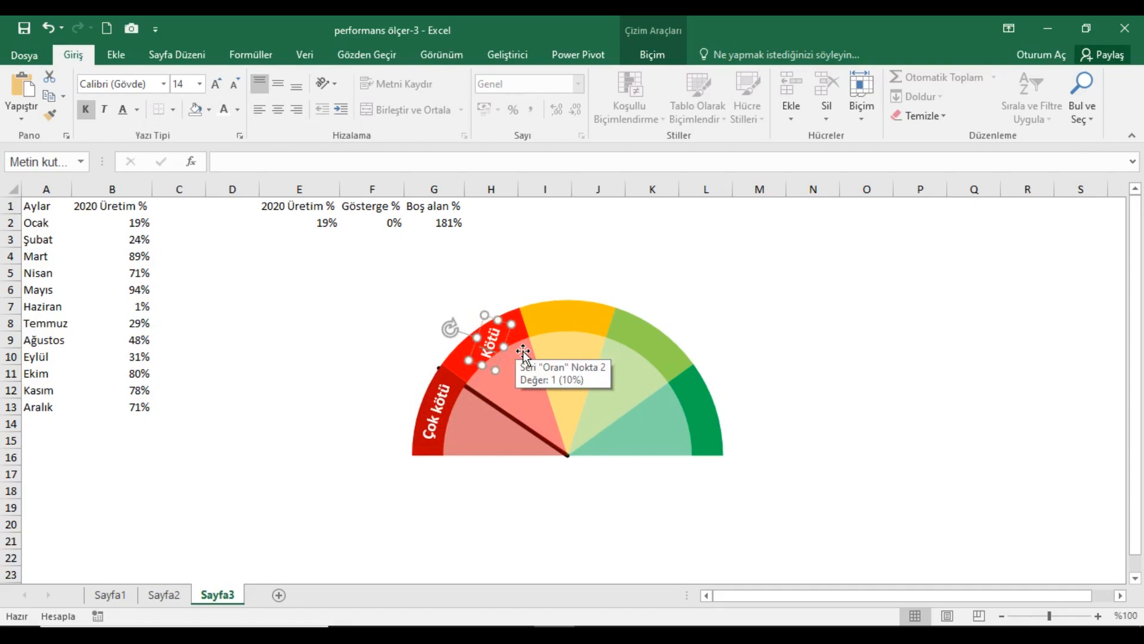
- Rotate the "Kötü" label to follow the slope of the red ring segment
click(565, 261)
click(516, 332)
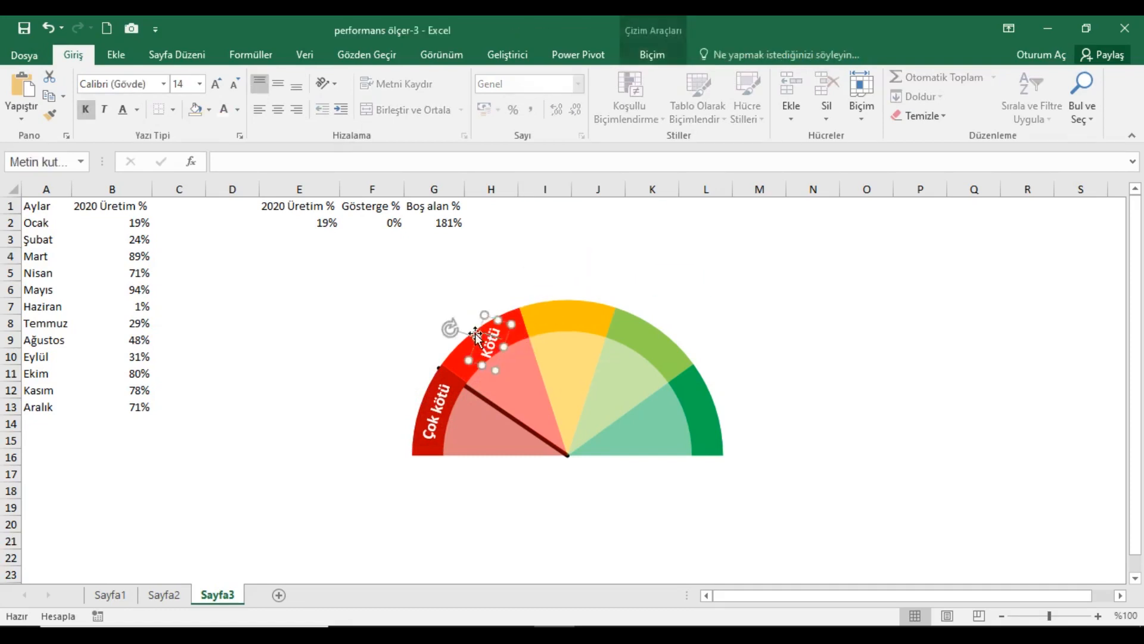
drag(453, 335, 466, 309)
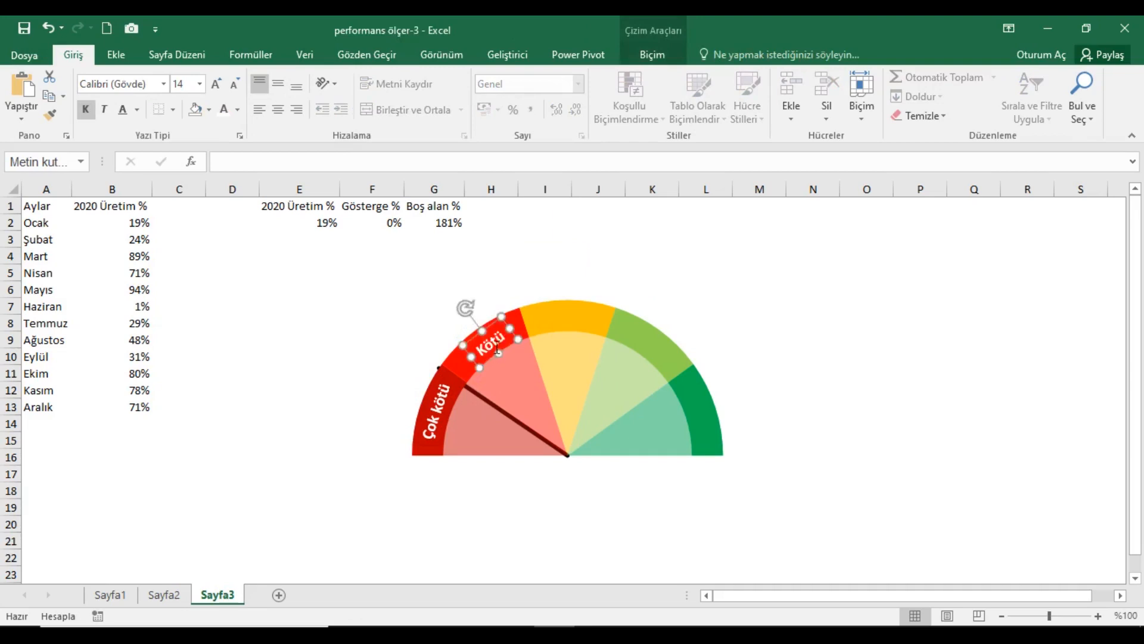
- Nudge the "Kötü" label into place on the red segment and put a copy reading "Orta" on the yellow ring segment
drag(499, 333, 465, 318)
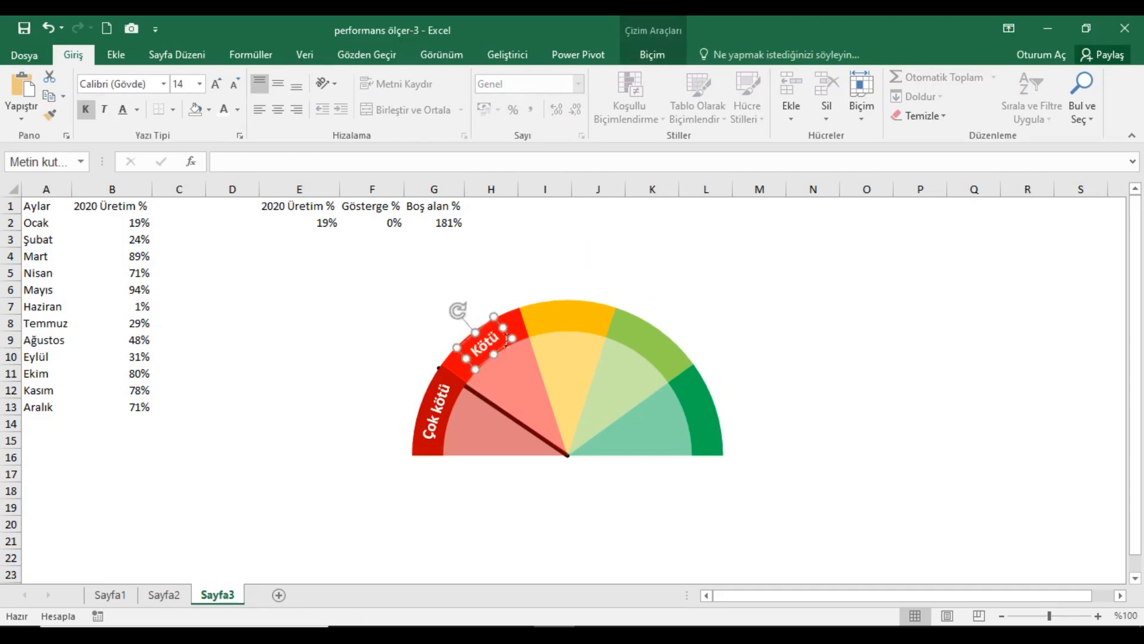
drag(496, 329, 585, 306)
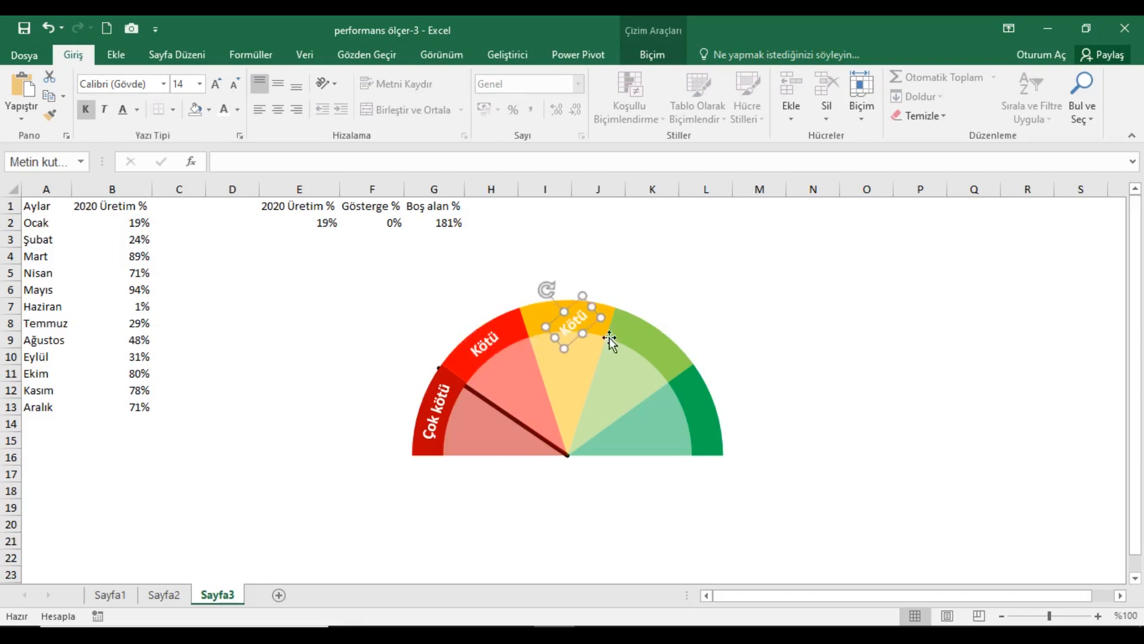
key(Delete)
key(BackSpace)
key(BackSpace)
key(BackSpace)
text(Orta)
- Copy the "Orta" label onto the light green ring segment, change its text to "İyi" and rotate it along the slope
drag(554, 298, 680, 349)
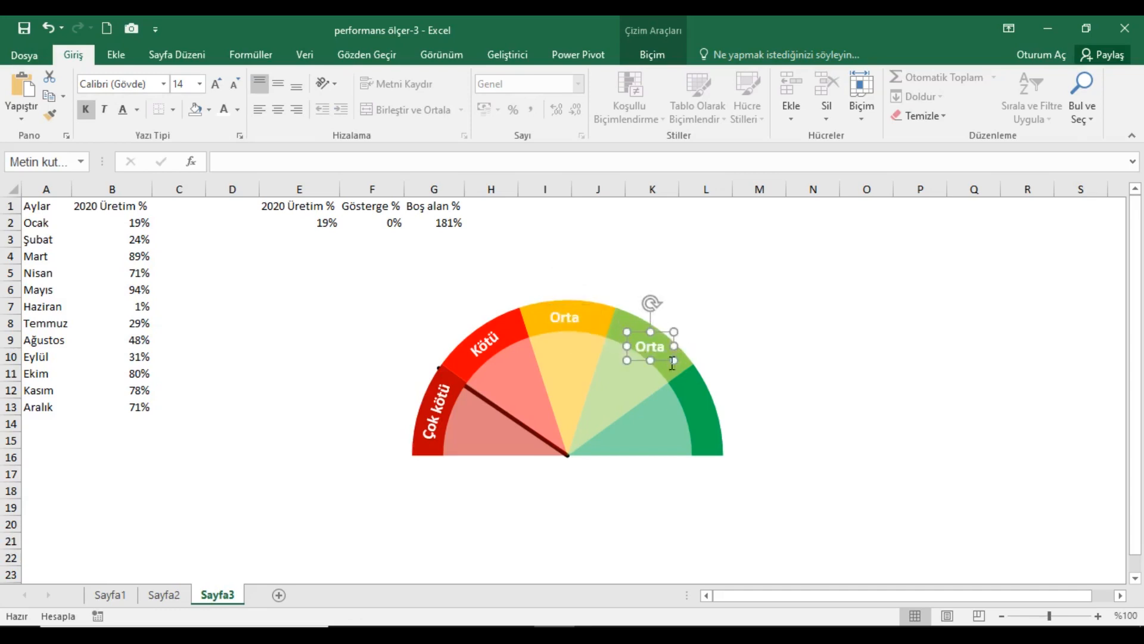
key(BackSpace)
key(BackSpace)
key(BackSpace)
key(BackSpace)
text(İy)
drag(643, 302, 678, 301)
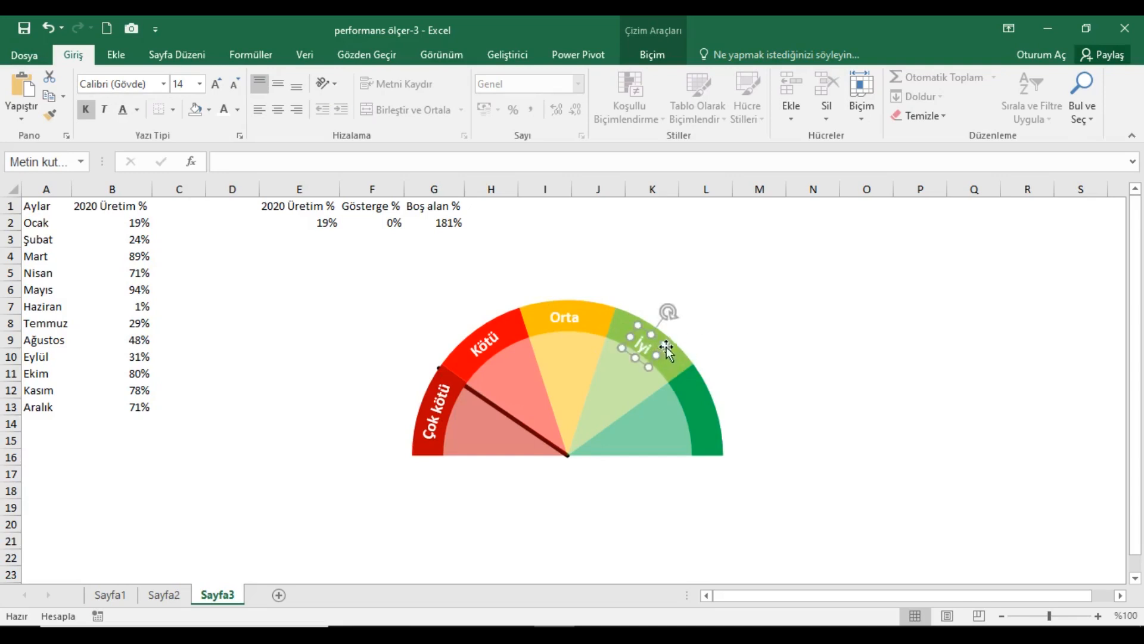
- Copy the "İyi" label onto the dark green ring segment, change its text to "Çok iyi" and rotate it along the ring
drag(665, 349, 728, 414)
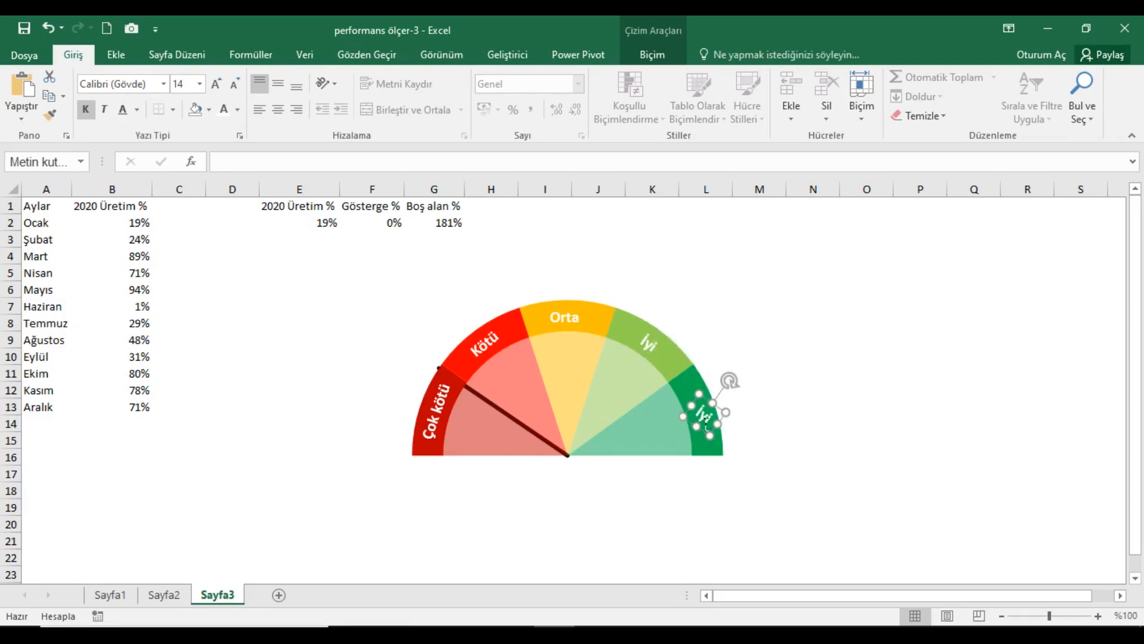
text(Çok i)
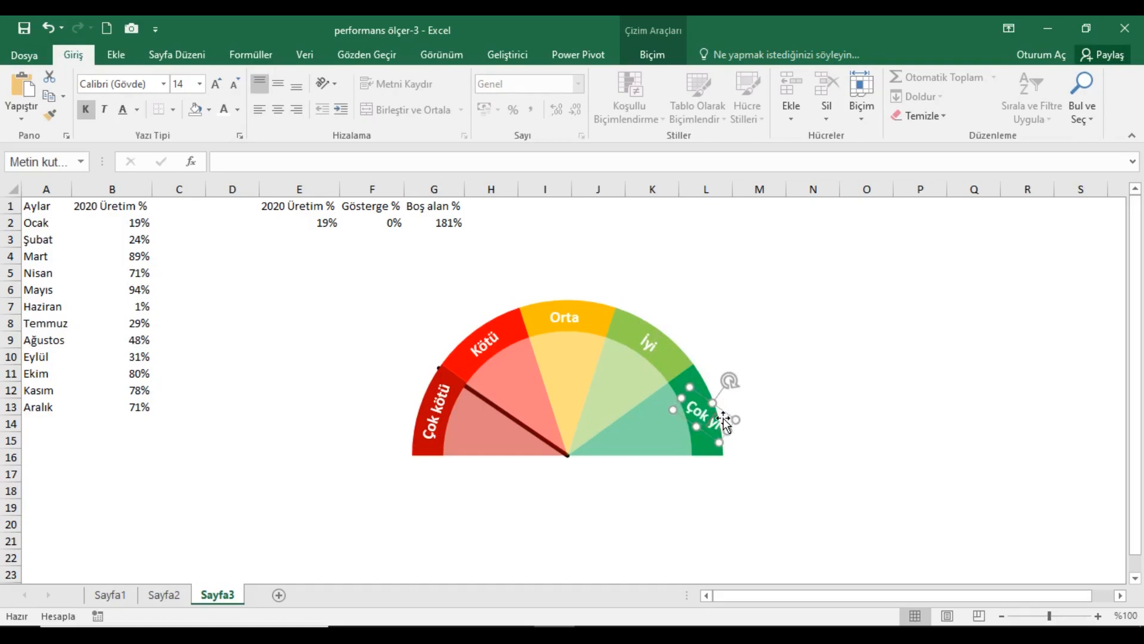
drag(729, 382, 722, 410)
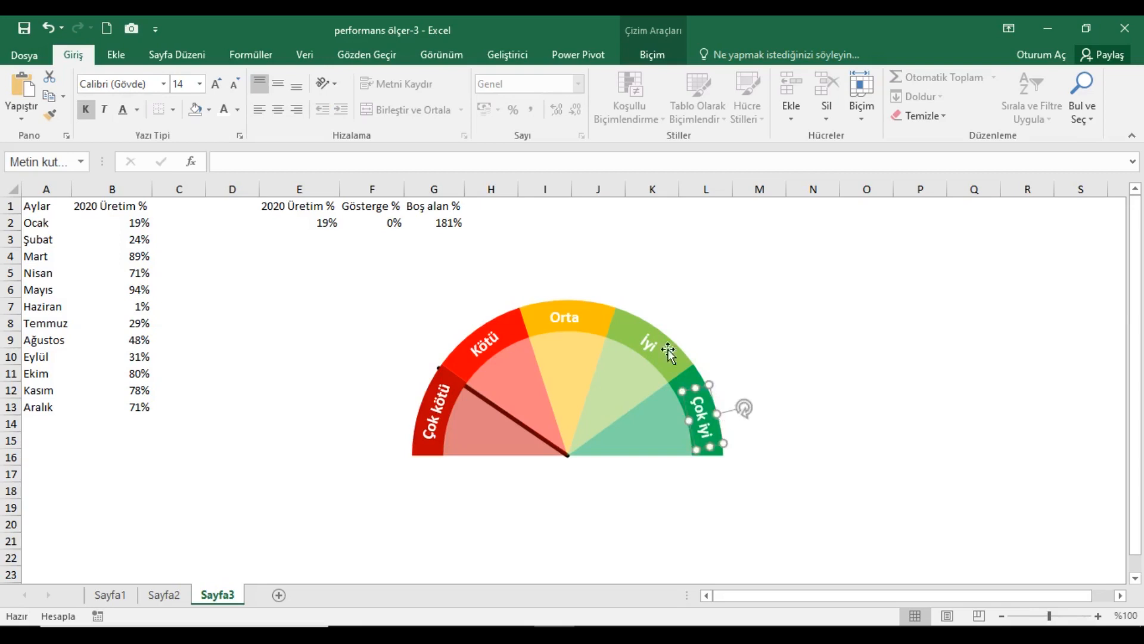
click(301, 215)
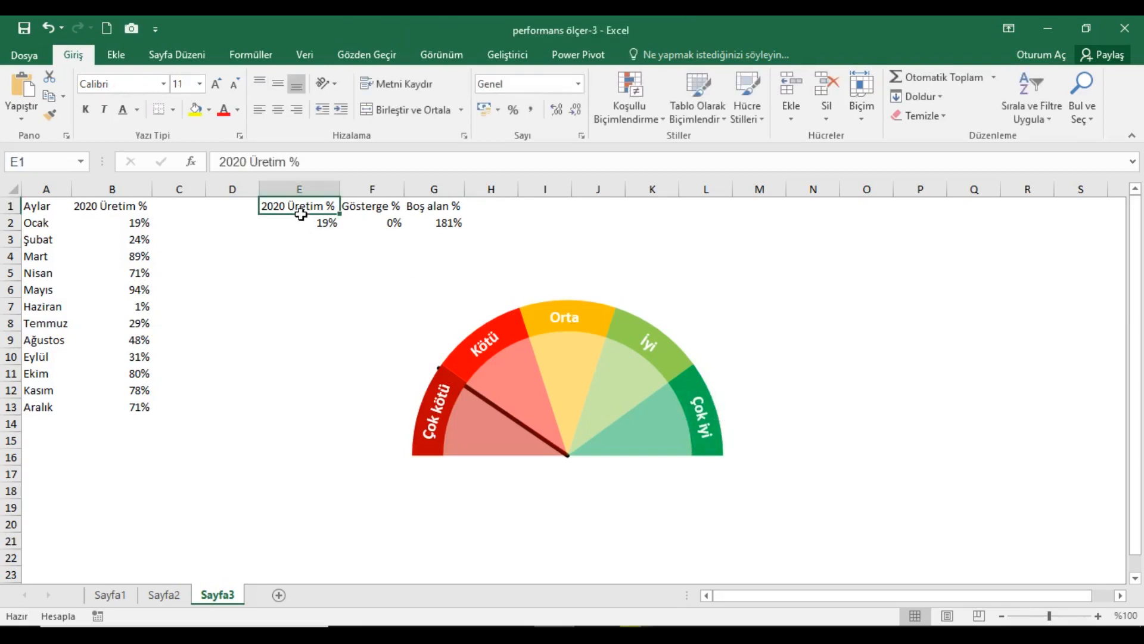
- Insert an oval shape below the gauge and shrink it to about 0.98 cm high and 1.19 cm wide
click(115, 55)
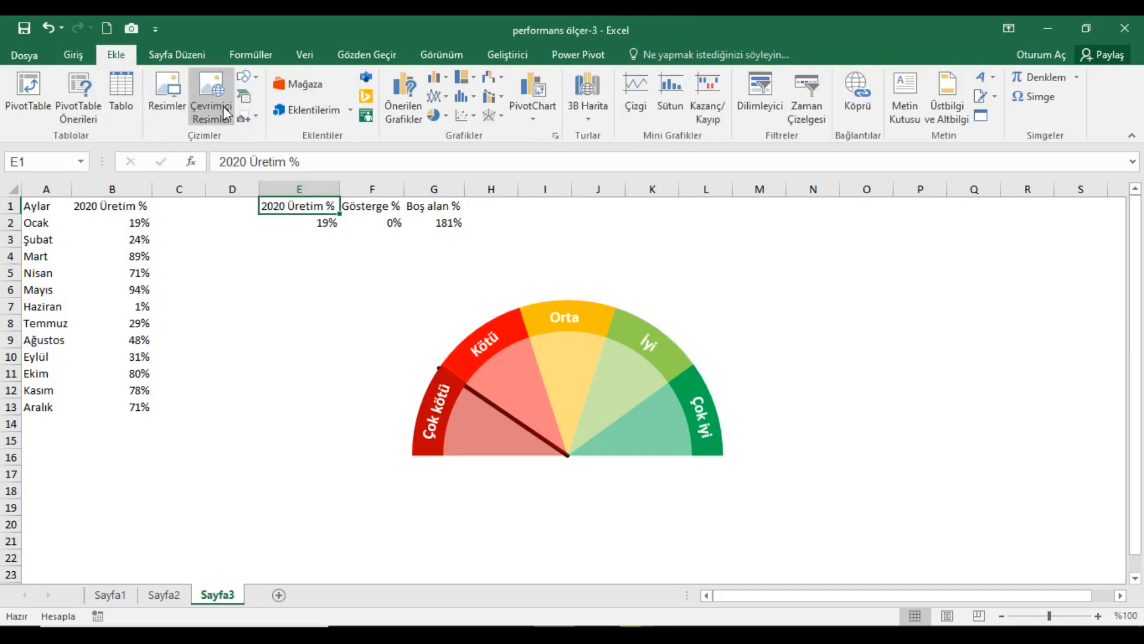
click(256, 84)
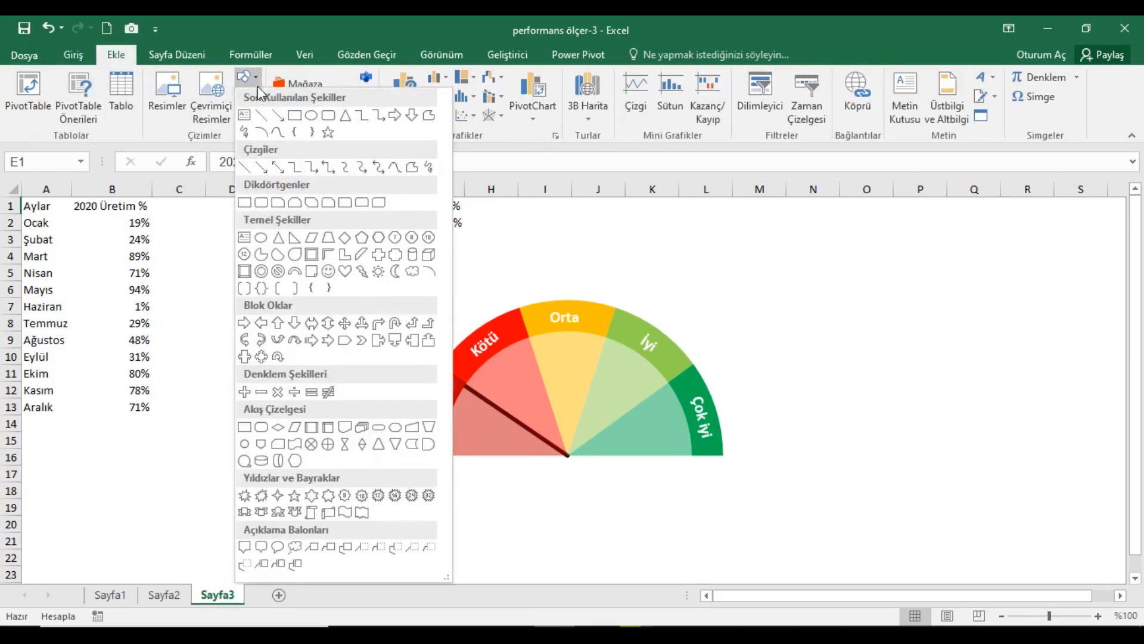
click(311, 115)
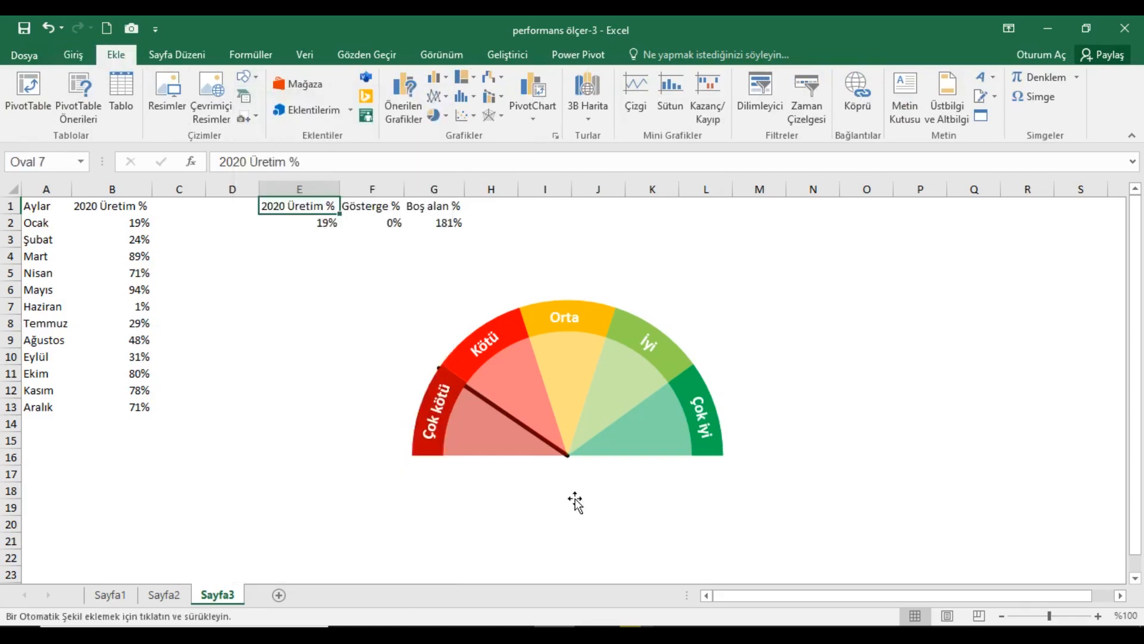
click(596, 518)
drag(596, 517, 579, 465)
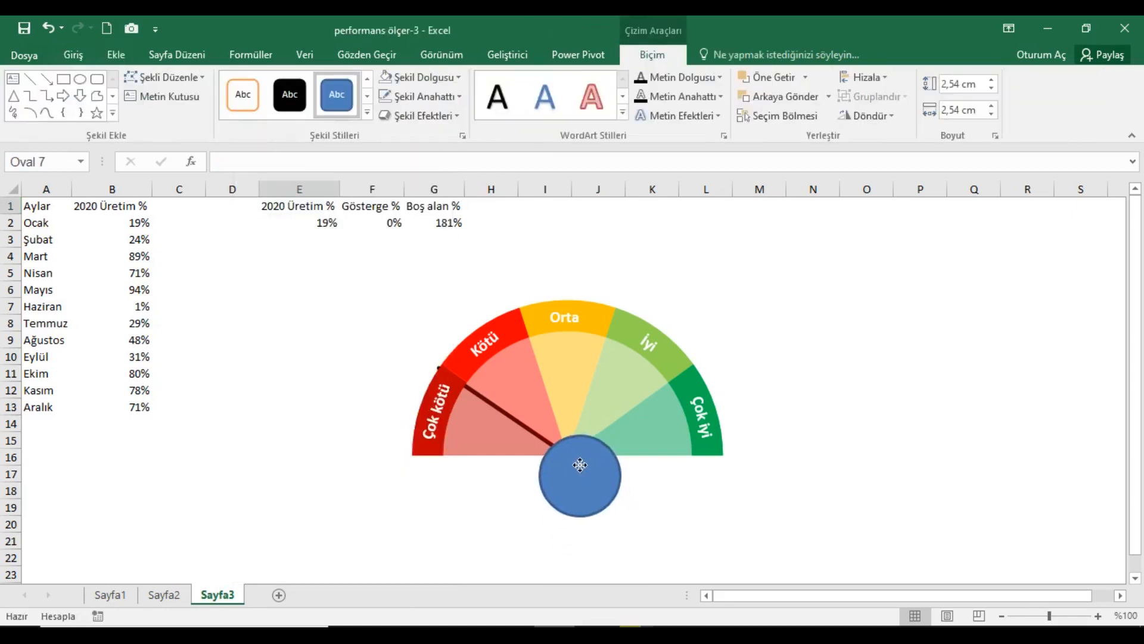
drag(620, 435, 577, 485)
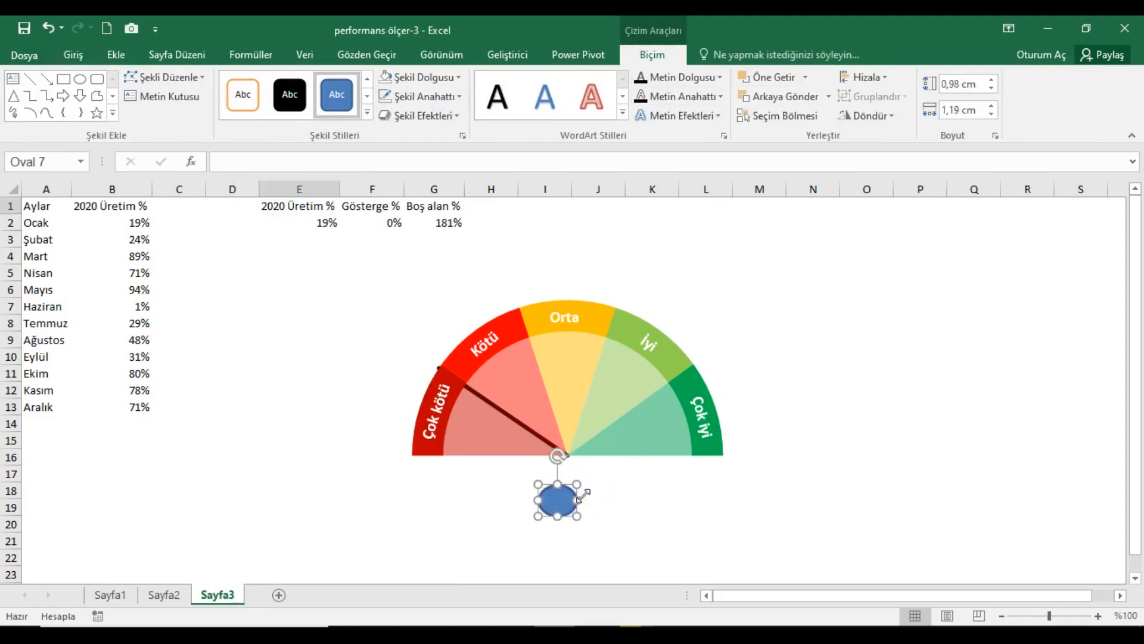
- Set the oval's height and width to 1 cm each and centre it on the needle's pivot point
click(992, 115)
click(991, 115)
click(991, 115)
click(991, 116)
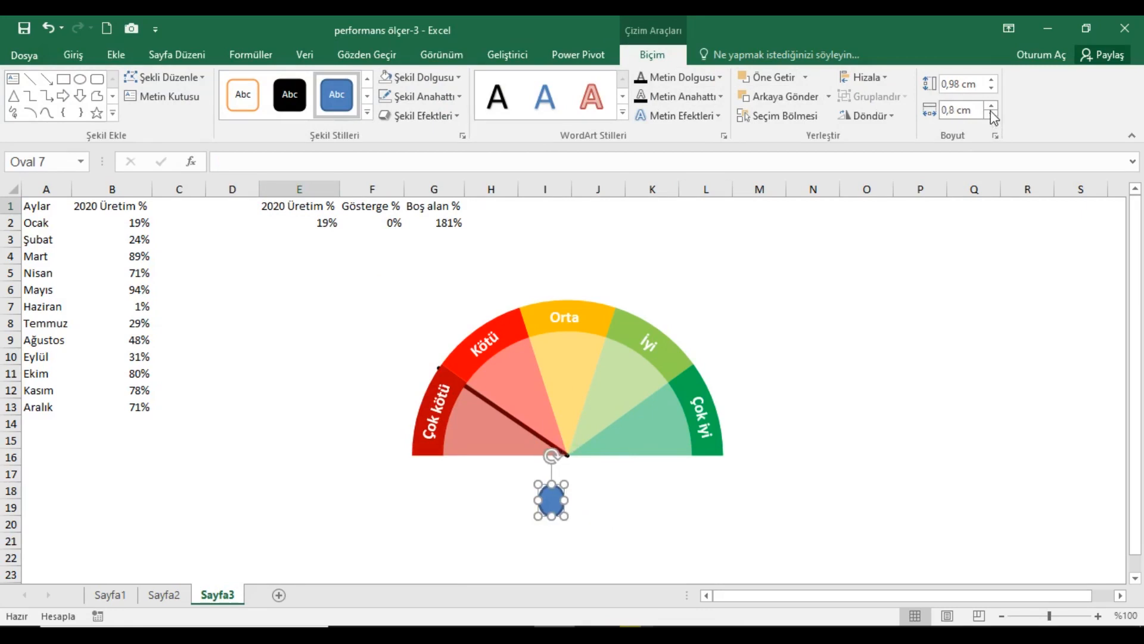
click(993, 107)
click(992, 106)
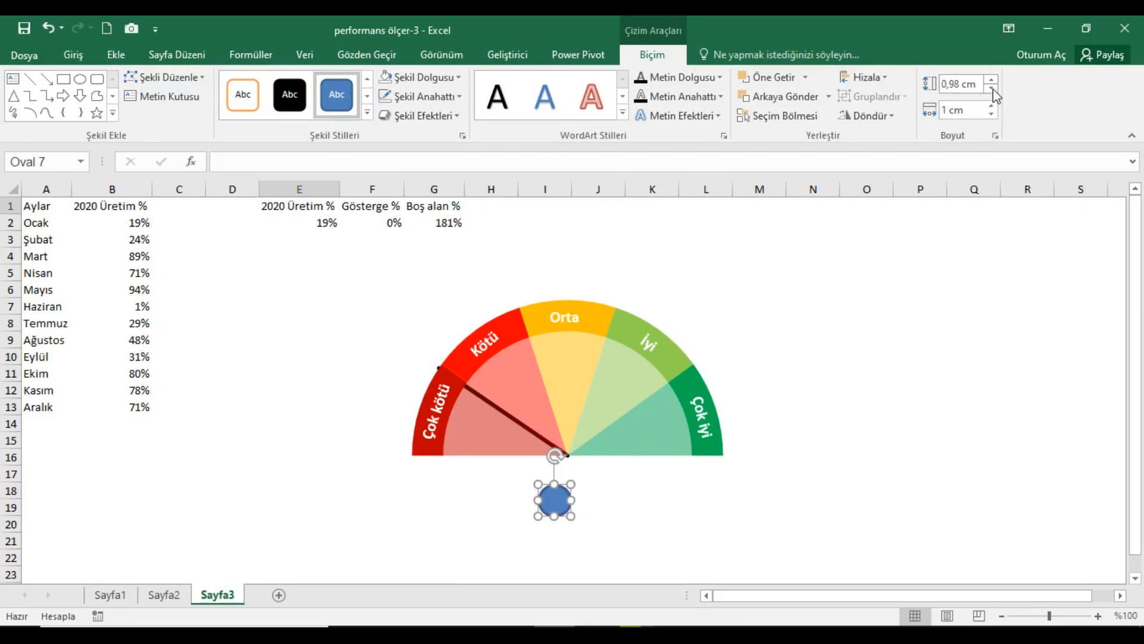
click(992, 80)
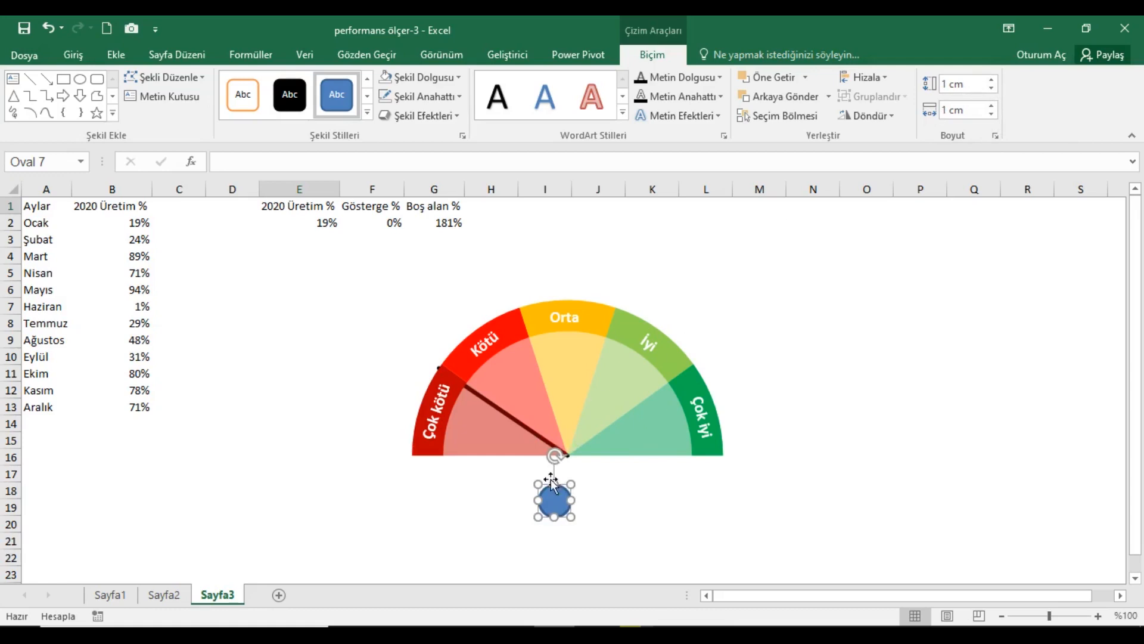
drag(557, 502, 583, 465)
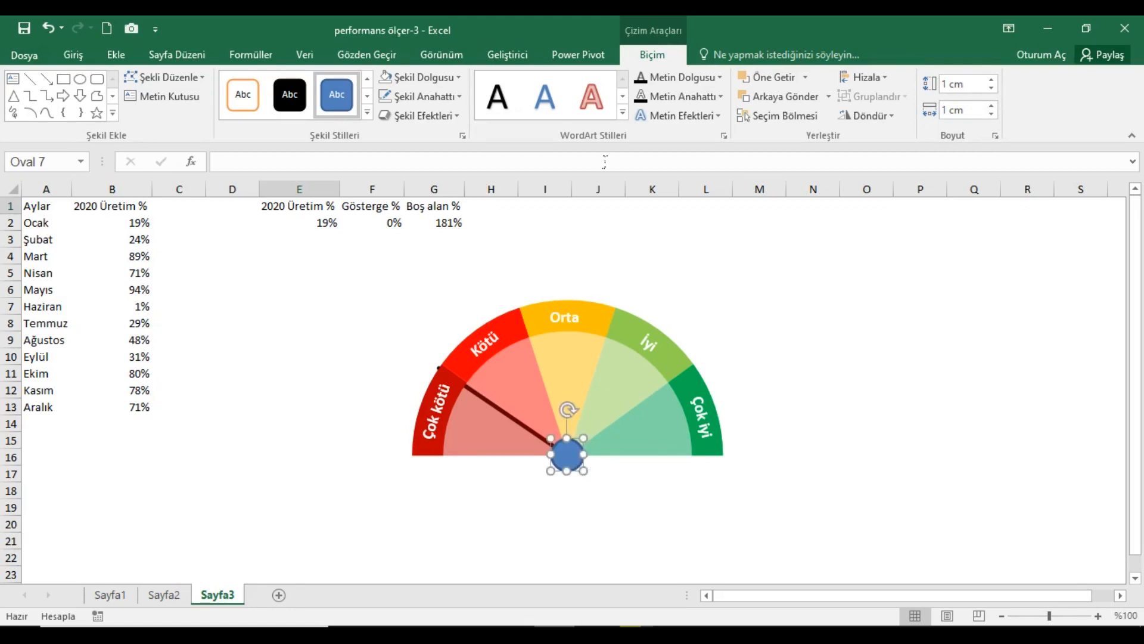
- Remove the outline of the pivot circle and fill it with black
click(429, 95)
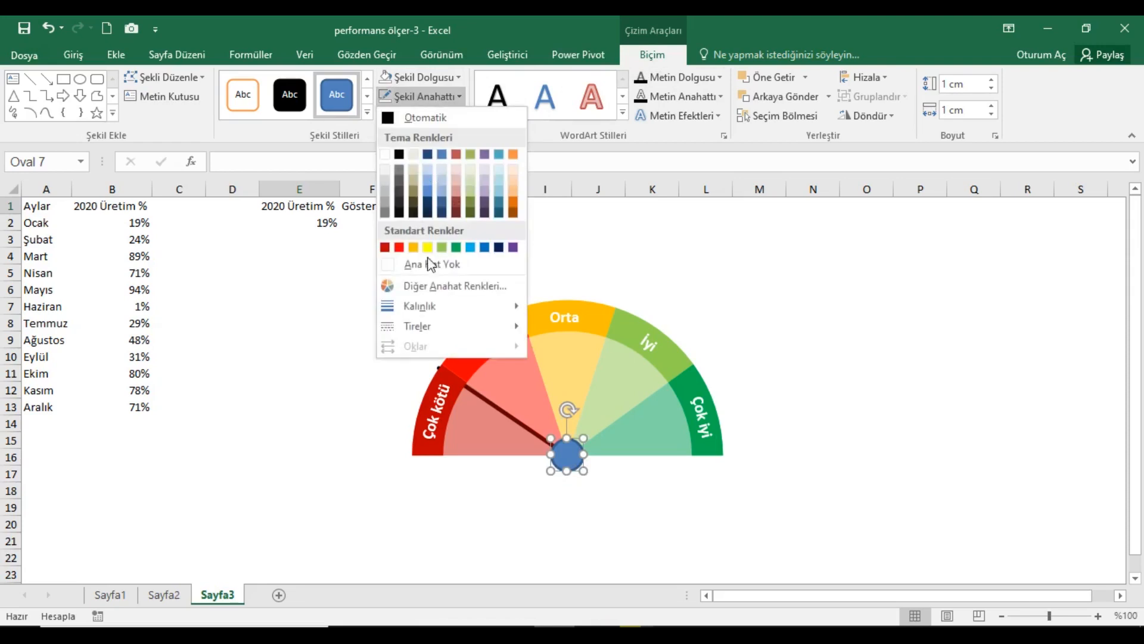
click(435, 265)
click(424, 77)
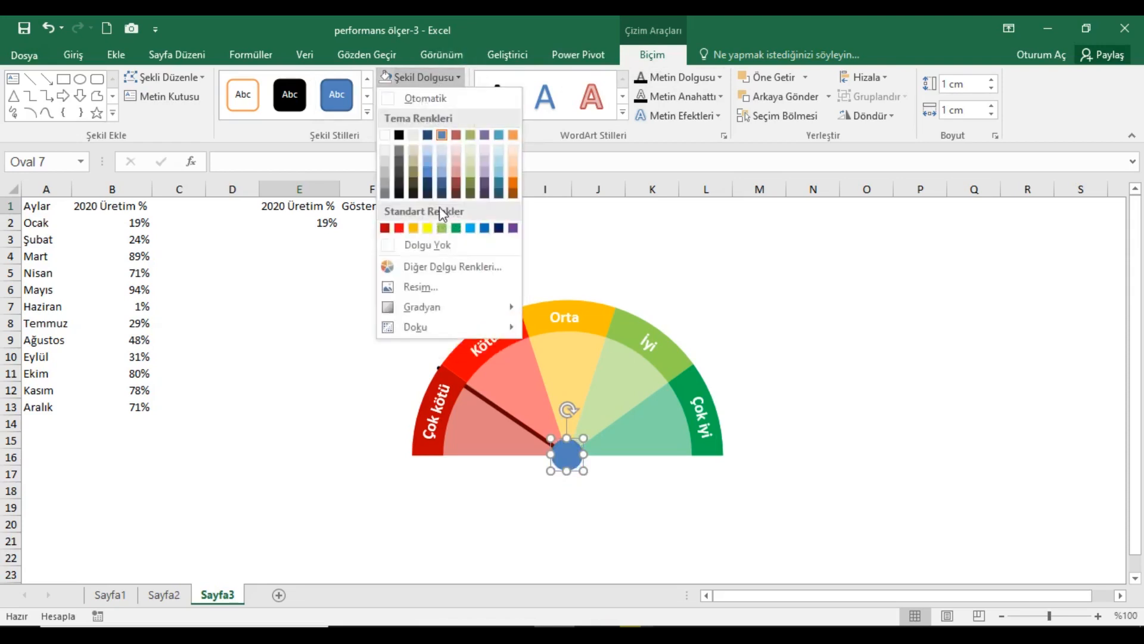
click(399, 134)
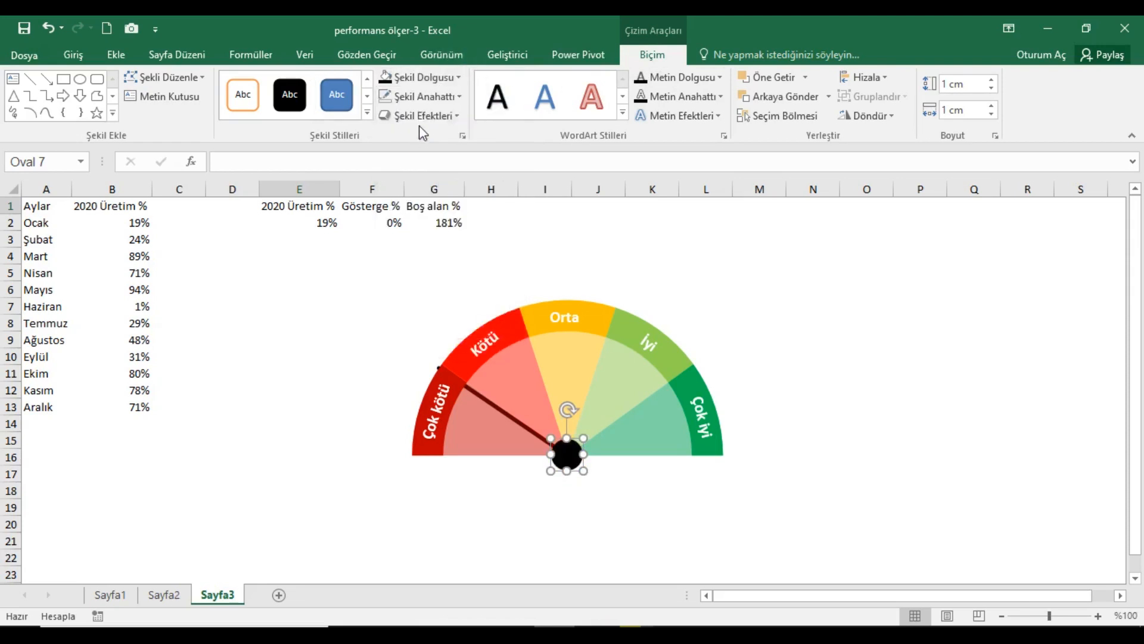
- Apply the third preset shape effect of the first row to the black pivot circle
click(429, 117)
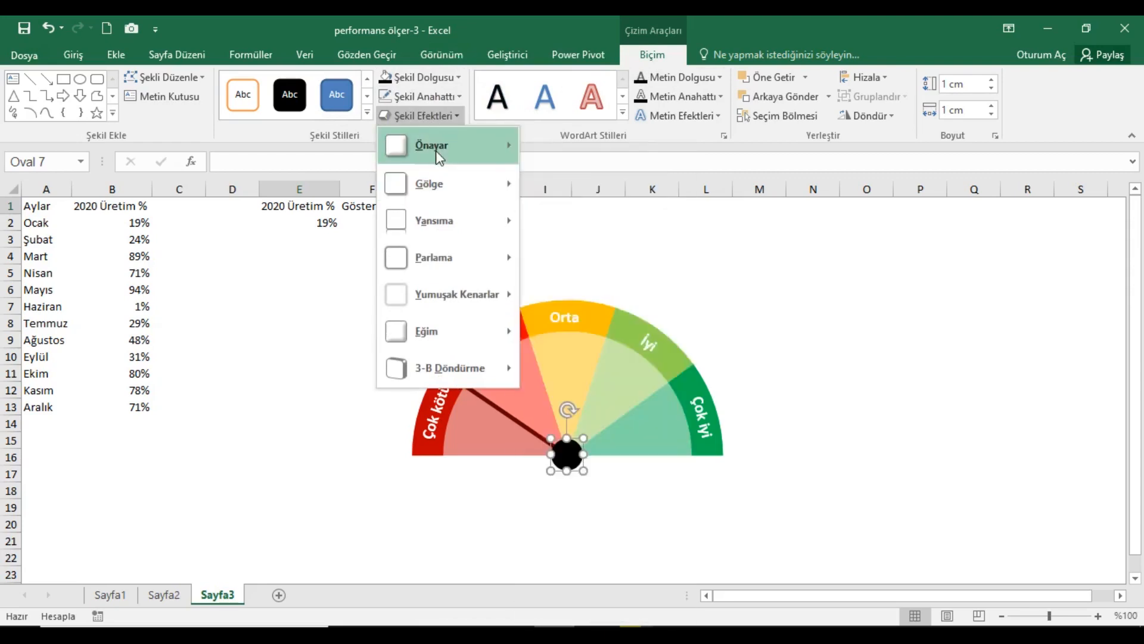
mouse_move(439, 148)
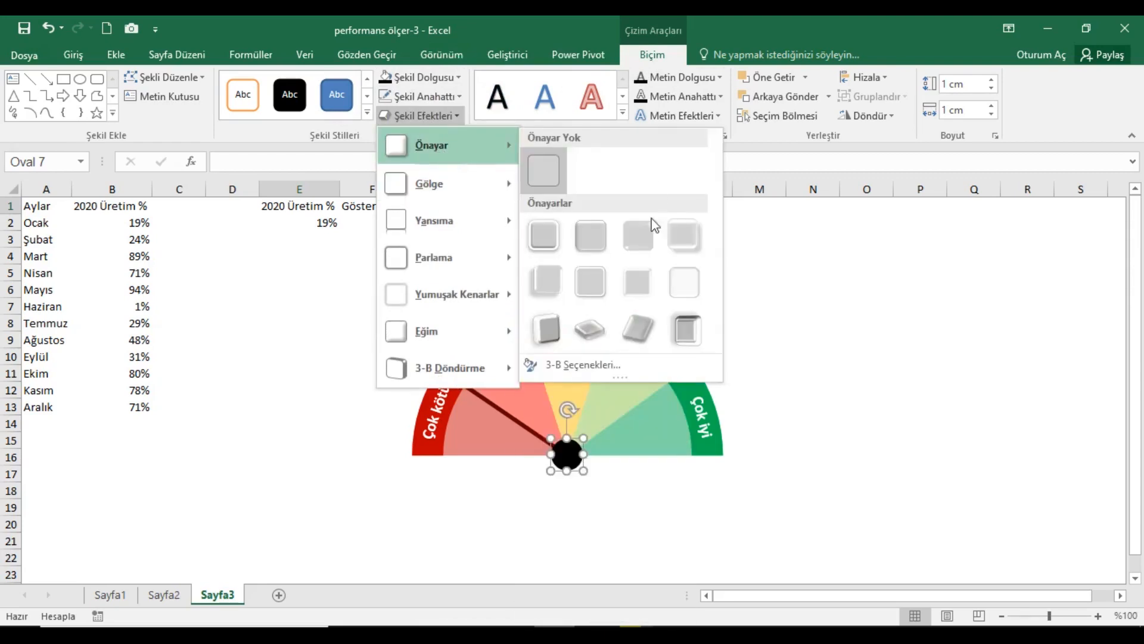
click(642, 233)
click(865, 423)
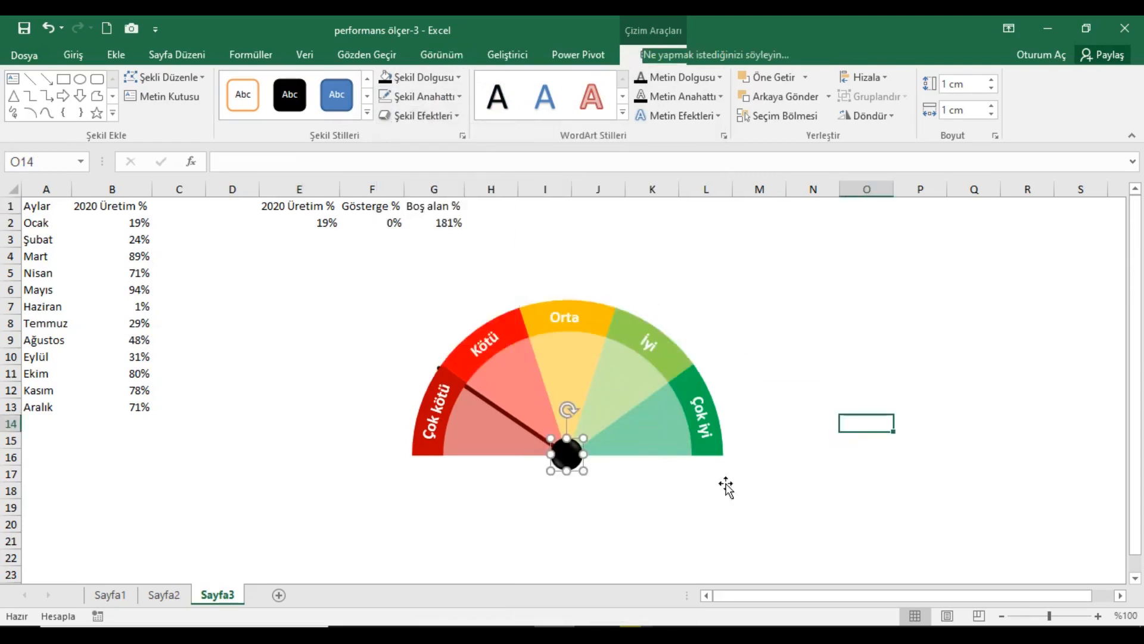
click(451, 422)
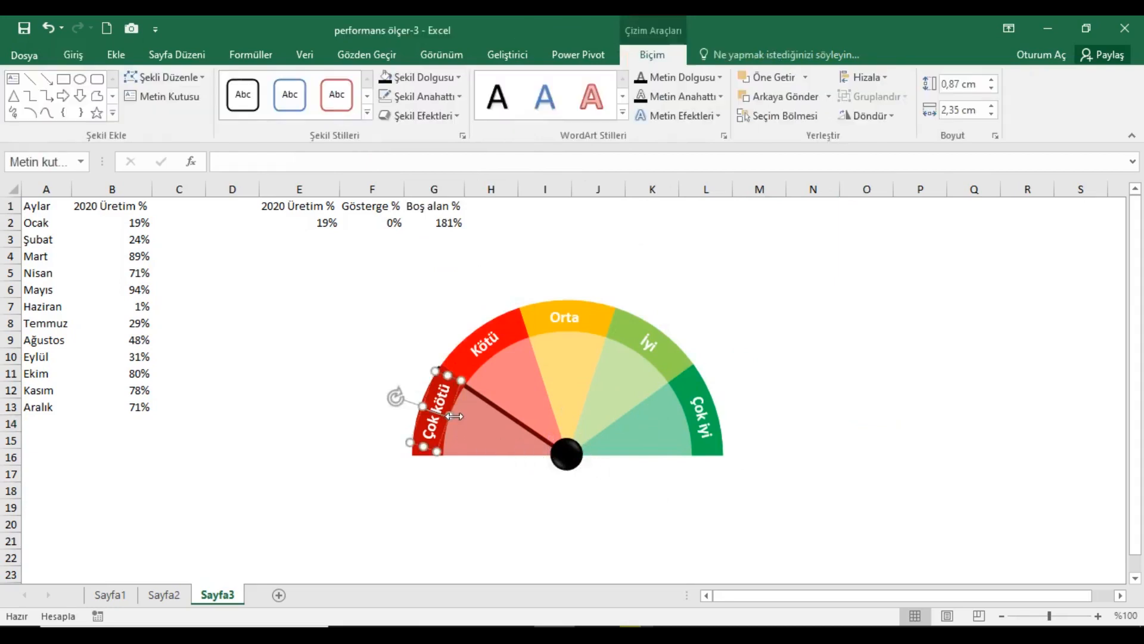
click(497, 360)
click(454, 420)
click(506, 344)
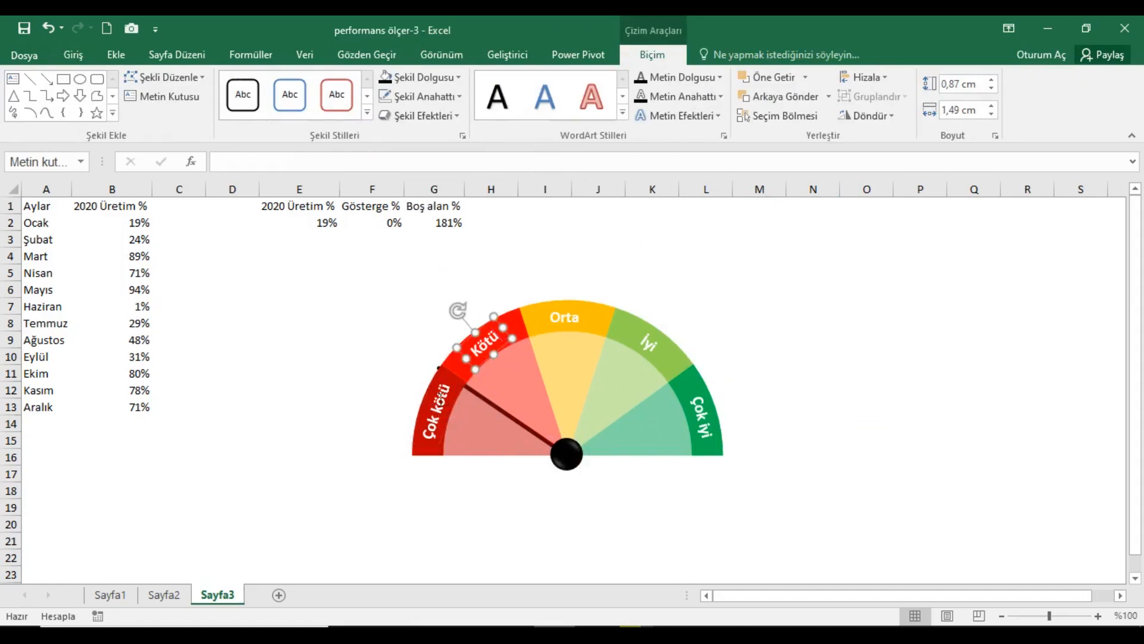
- Select all five rating labels together with the black pivot circle and cut them from the sheet
click(440, 411)
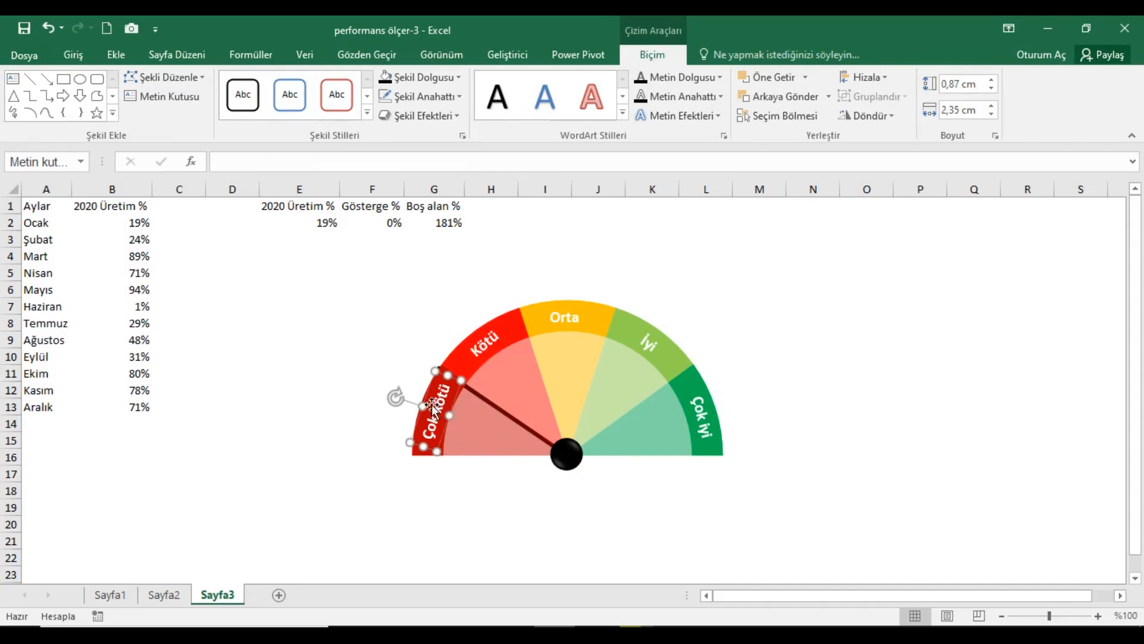
shift+click(475, 351)
shift+click(569, 316)
shift+click(654, 344)
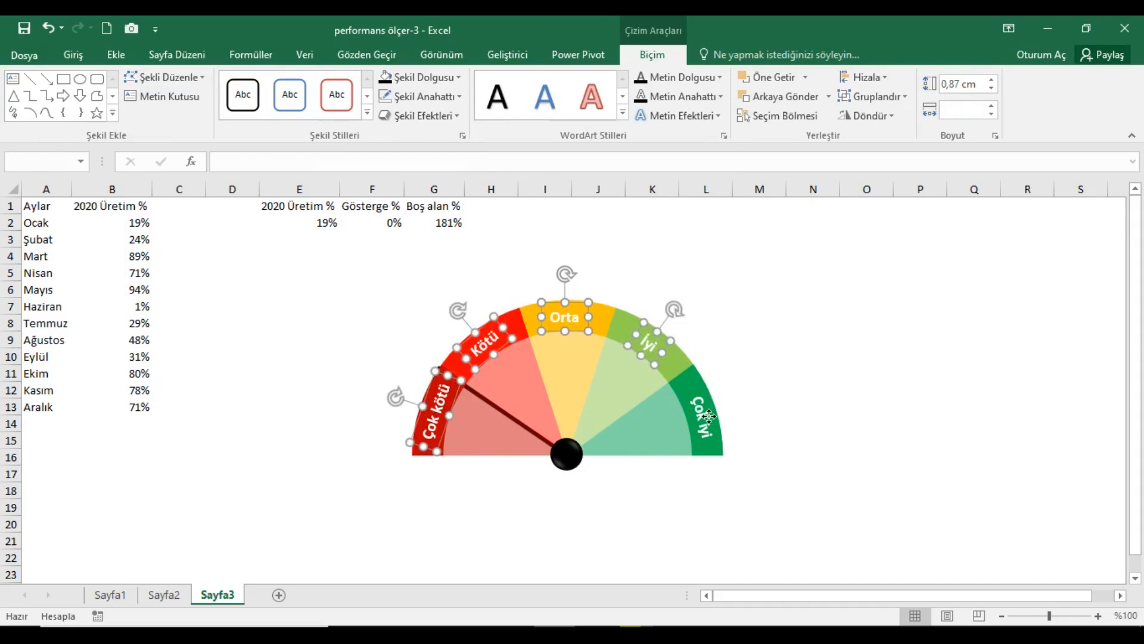
shift+click(708, 416)
shift+click(575, 459)
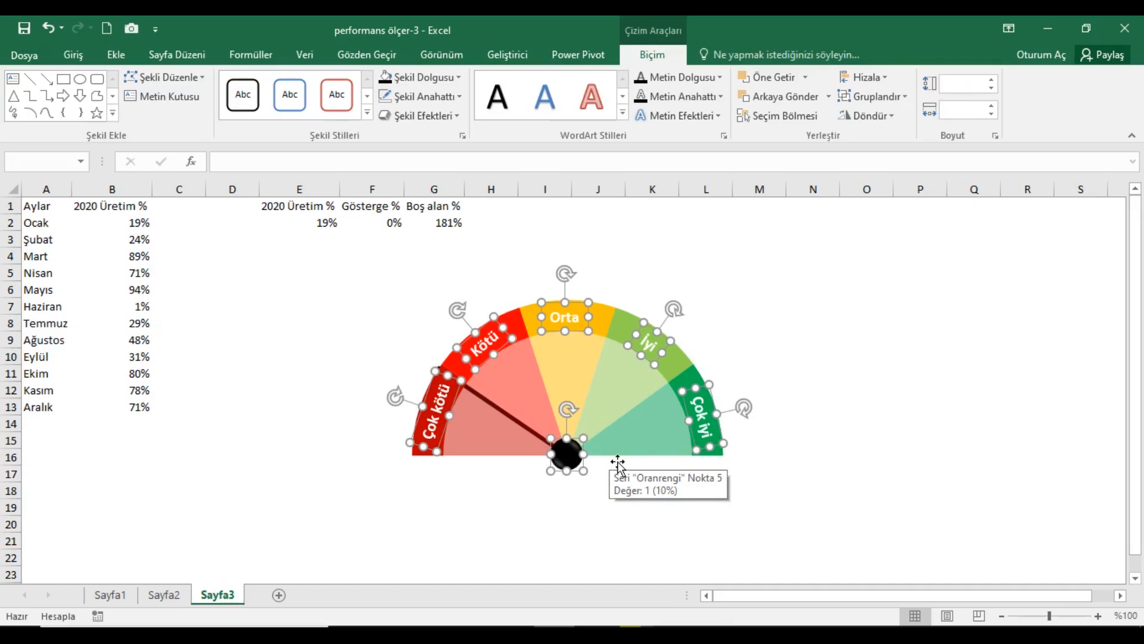
key(ctrl+x)
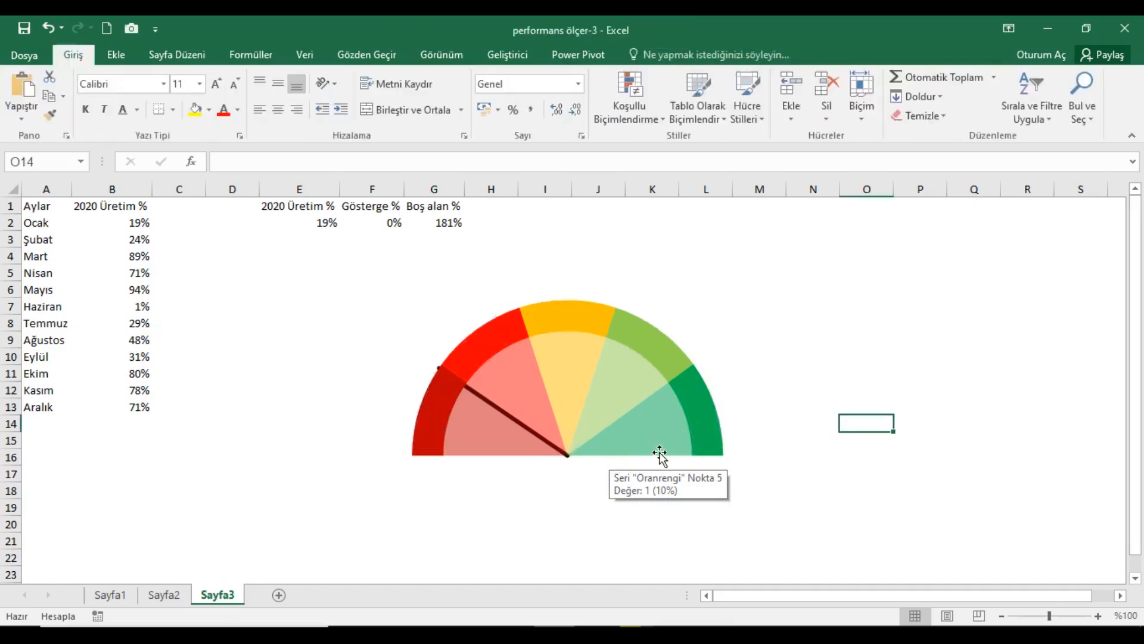
- Paste the labels and circle inside the gauge chart and move them together back onto the ring segments and pivot
click(742, 399)
click(707, 390)
click(739, 398)
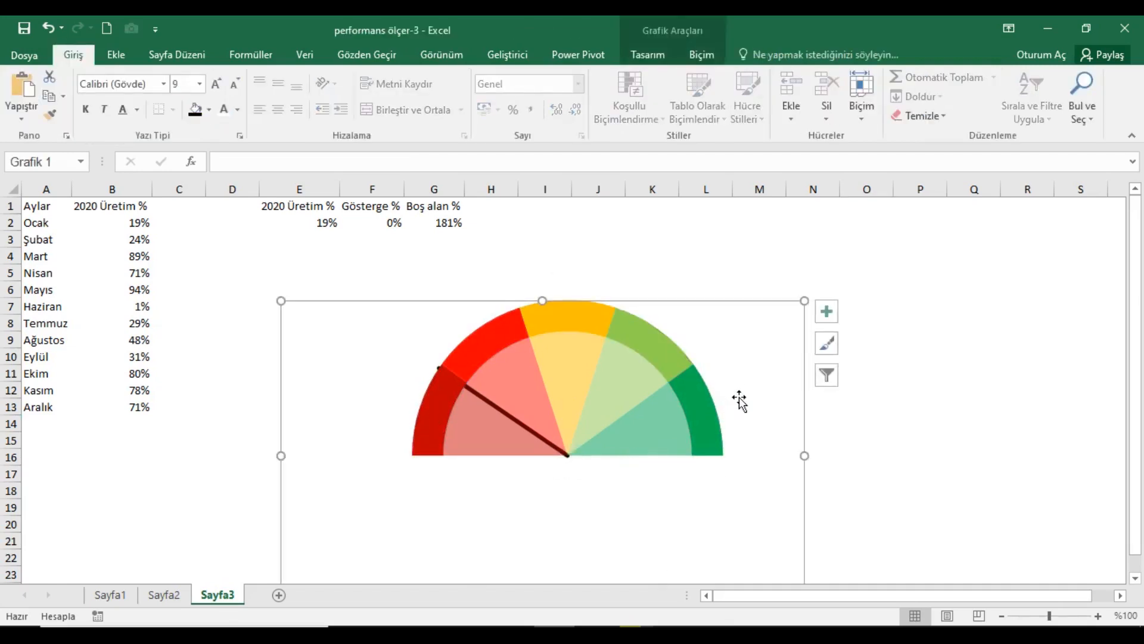
key(ctrl+v)
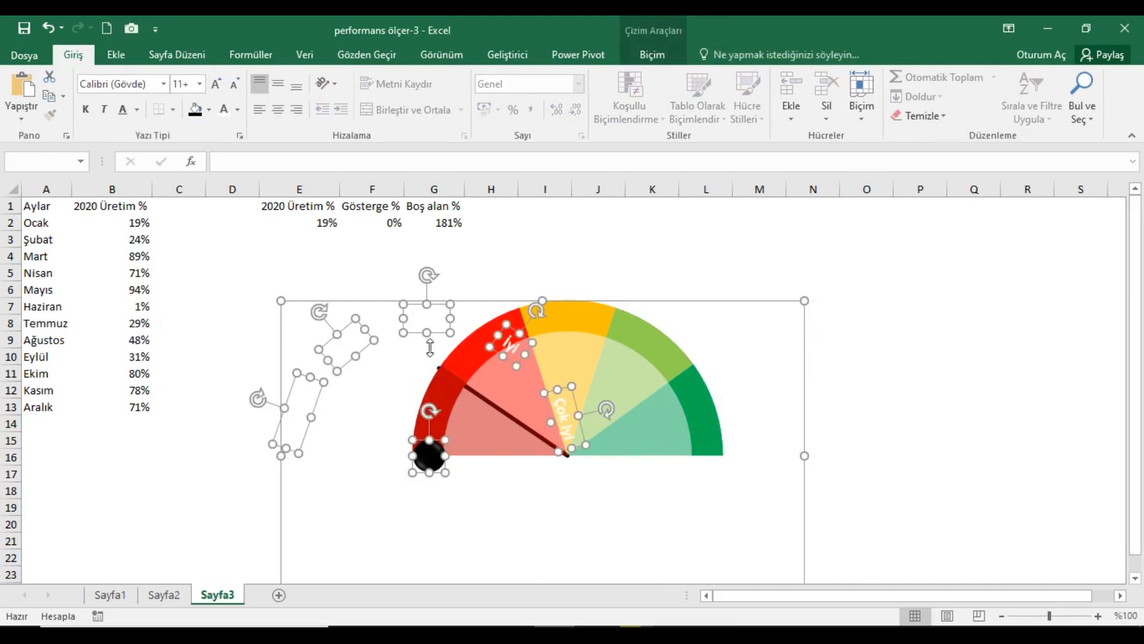
drag(430, 456, 570, 469)
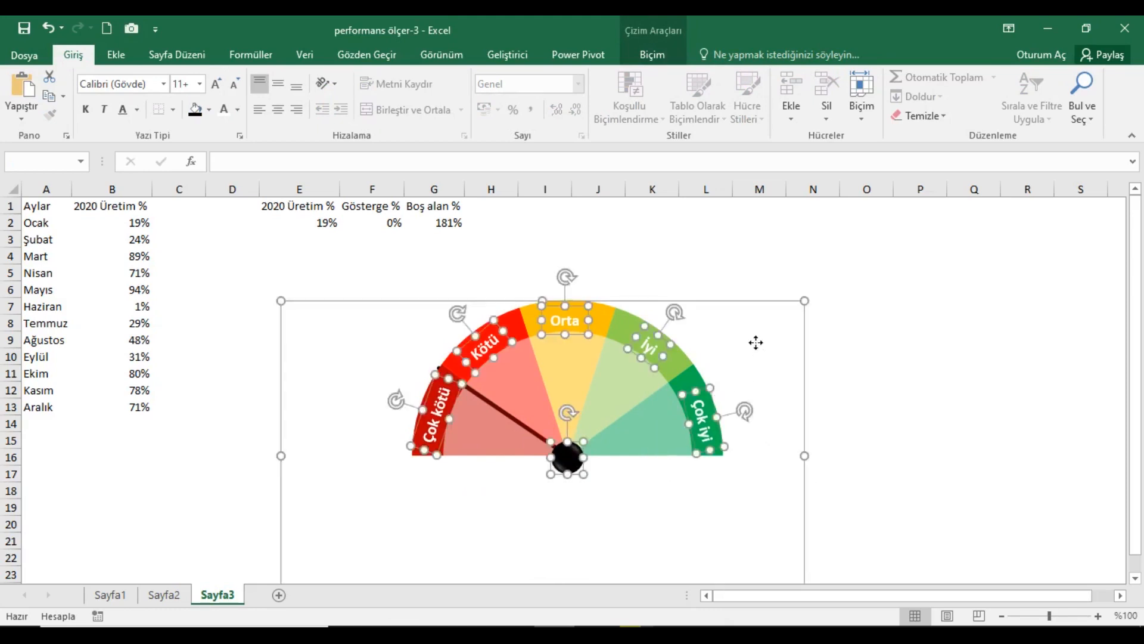
- Move the gauge chart with its embedded labels slightly up and to the left on the sheet
click(748, 310)
drag(748, 311, 727, 296)
click(778, 285)
click(310, 208)
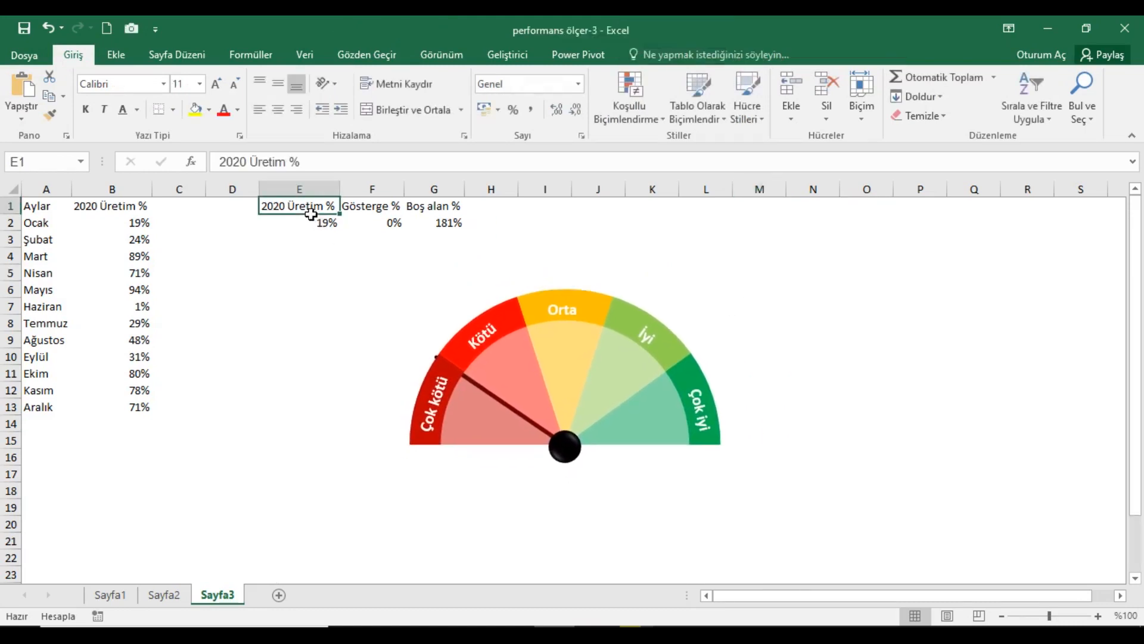
- Insert a rounded rectangle about 0.77 cm high and 3.23 cm wide inside the gauge chart, just below the black pivot circle
click(542, 489)
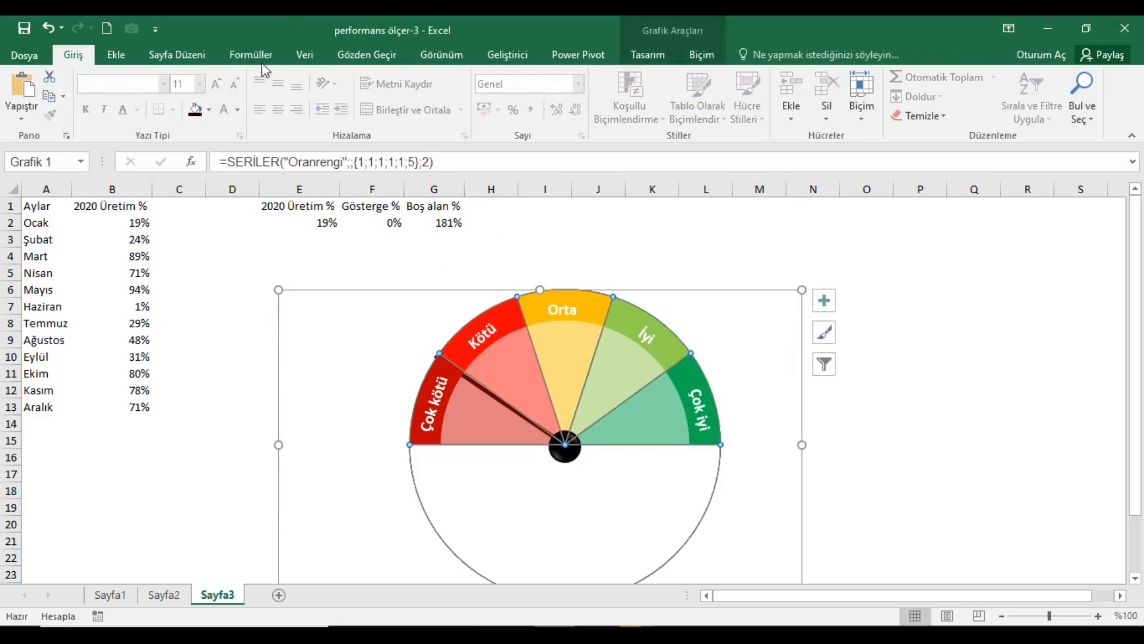
click(117, 55)
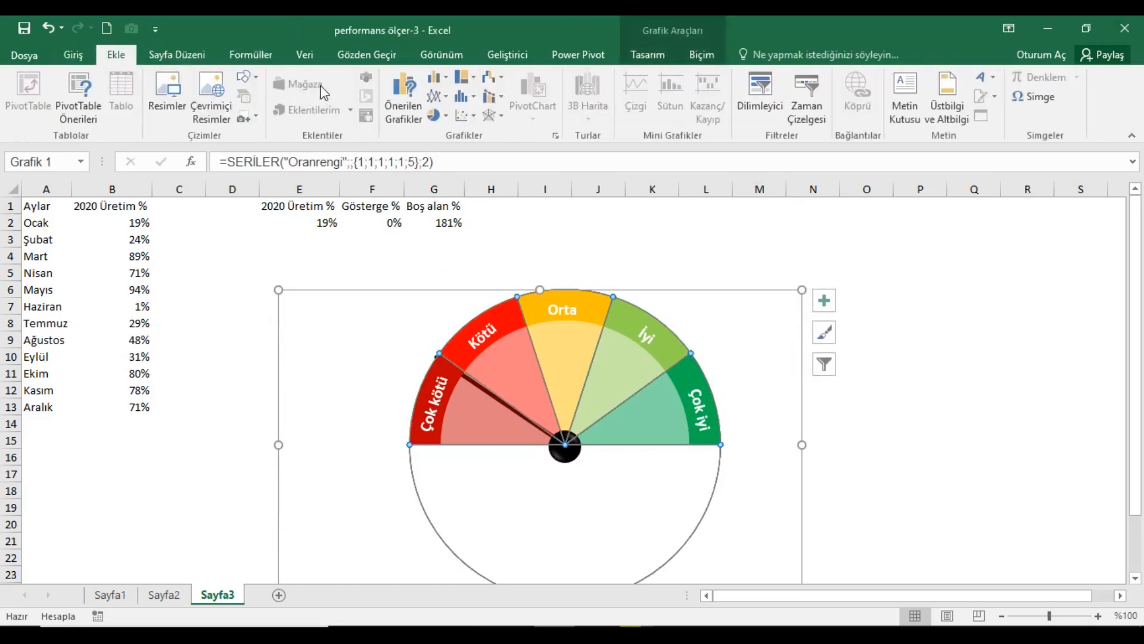
click(257, 78)
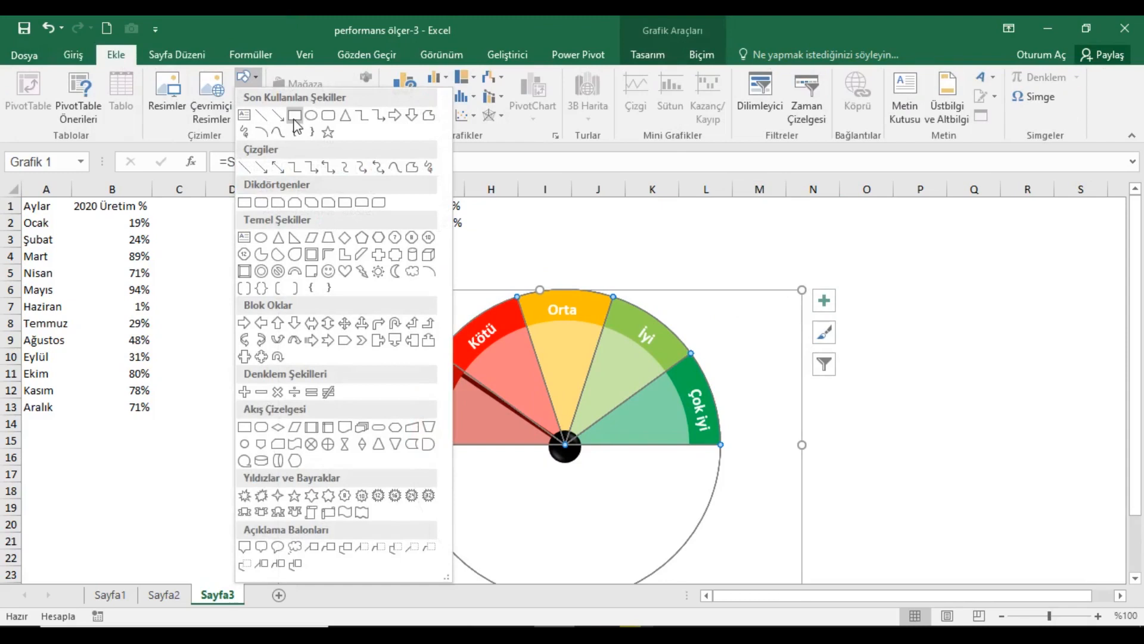
click(328, 117)
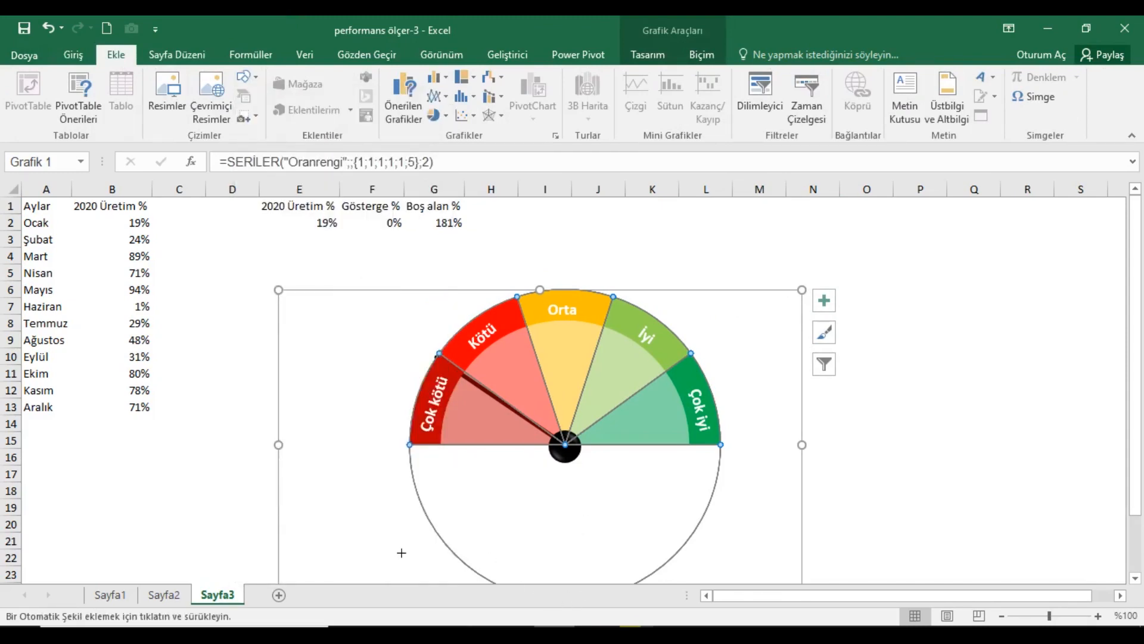
mouse_move(352, 516)
mouse_down()
mouse_move(444, 557)
mouse_move(465, 547)
mouse_move(454, 540)
mouse_move(602, 510)
mouse_move(584, 484)
mouse_up()
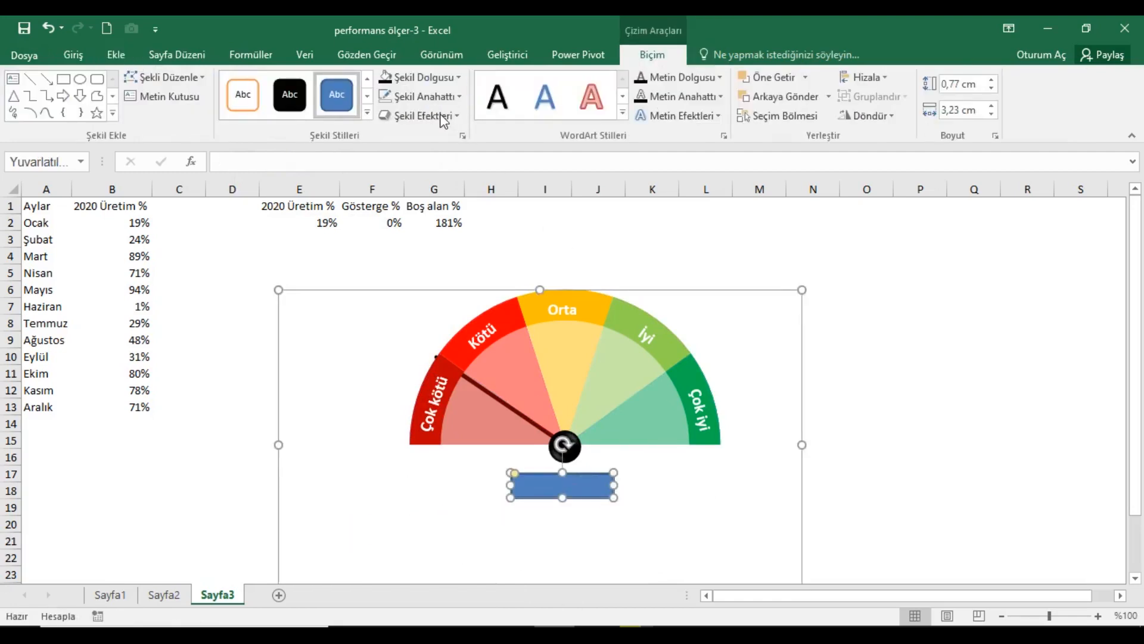
- Fill the rounded rectangle below the pivot with a light grey and remove its outline
click(433, 77)
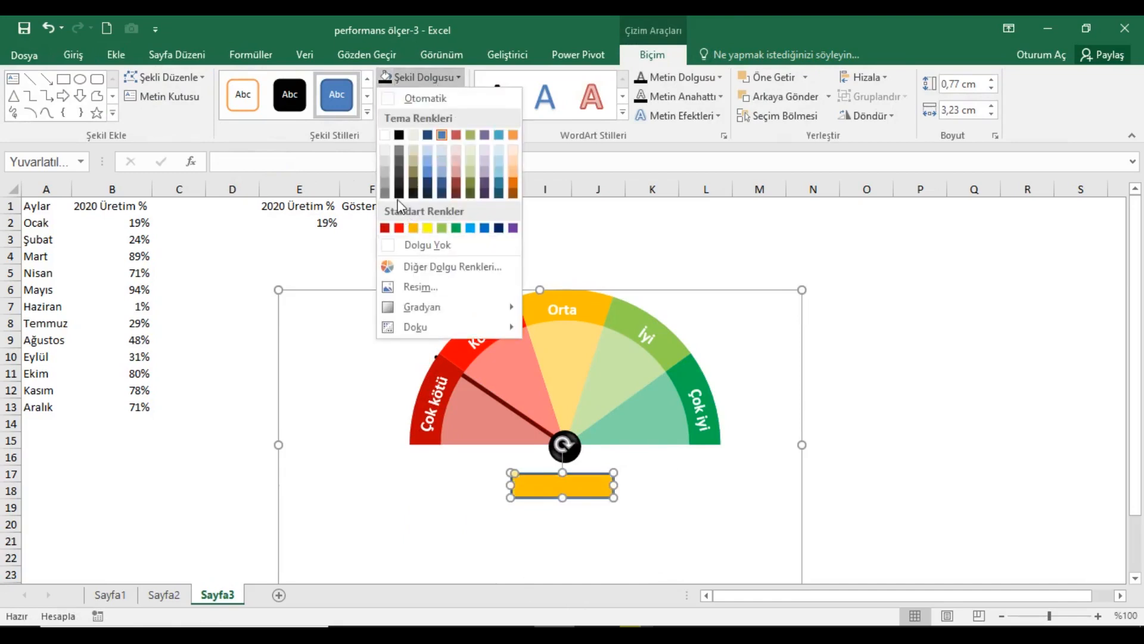
click(385, 181)
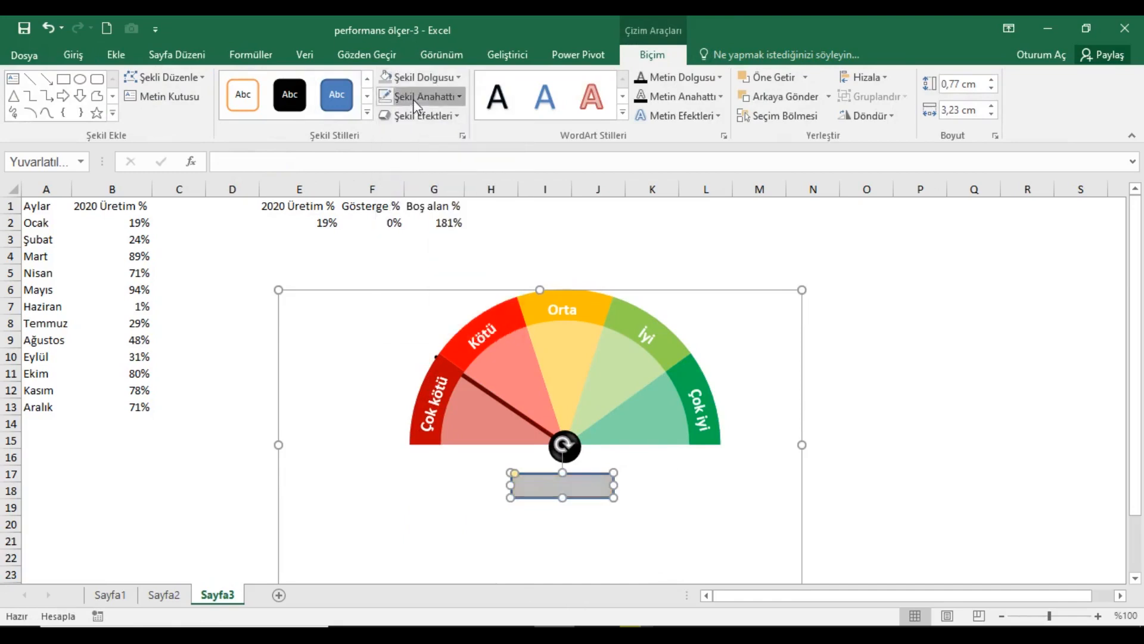
click(417, 96)
click(423, 264)
- Apply the second bevel effect of the first row to the grey rounded rectangle
click(423, 116)
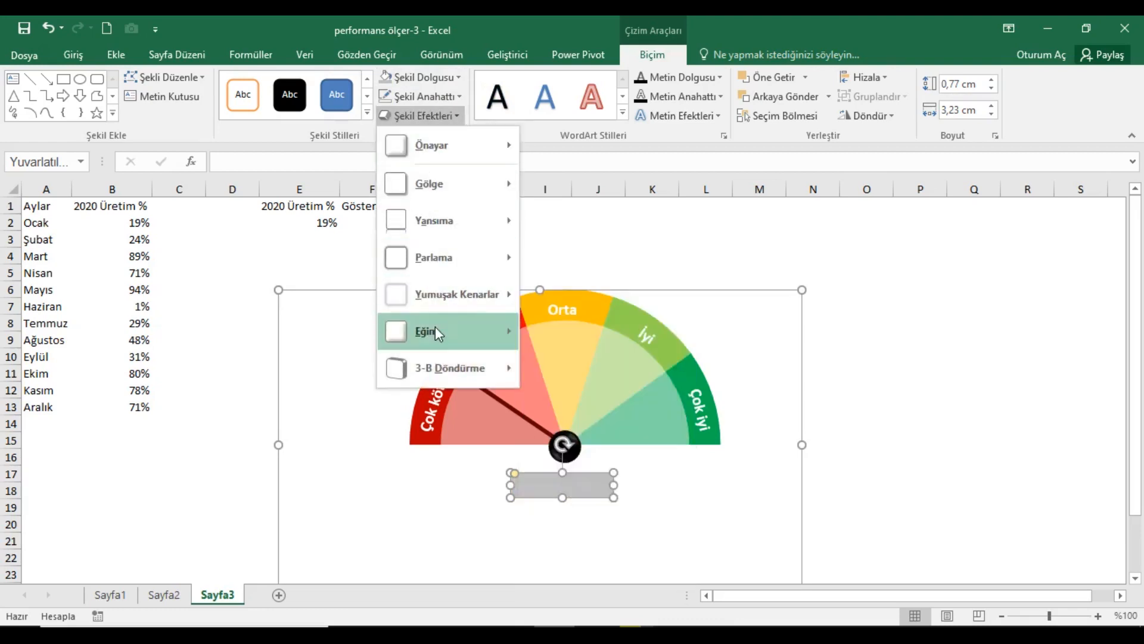
mouse_move(435, 327)
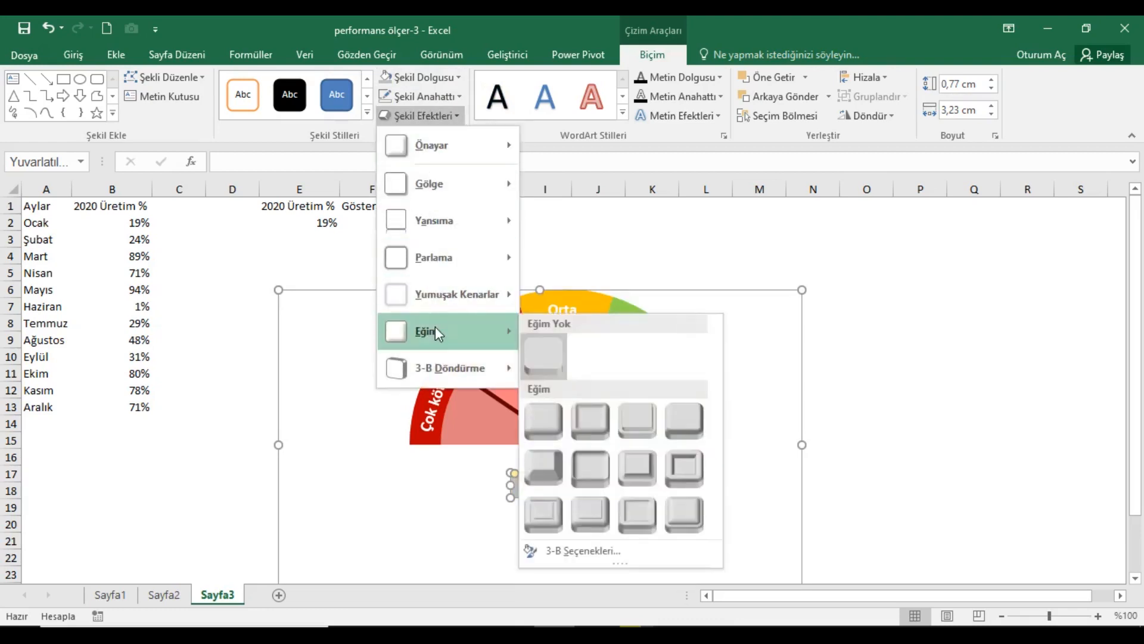
click(589, 423)
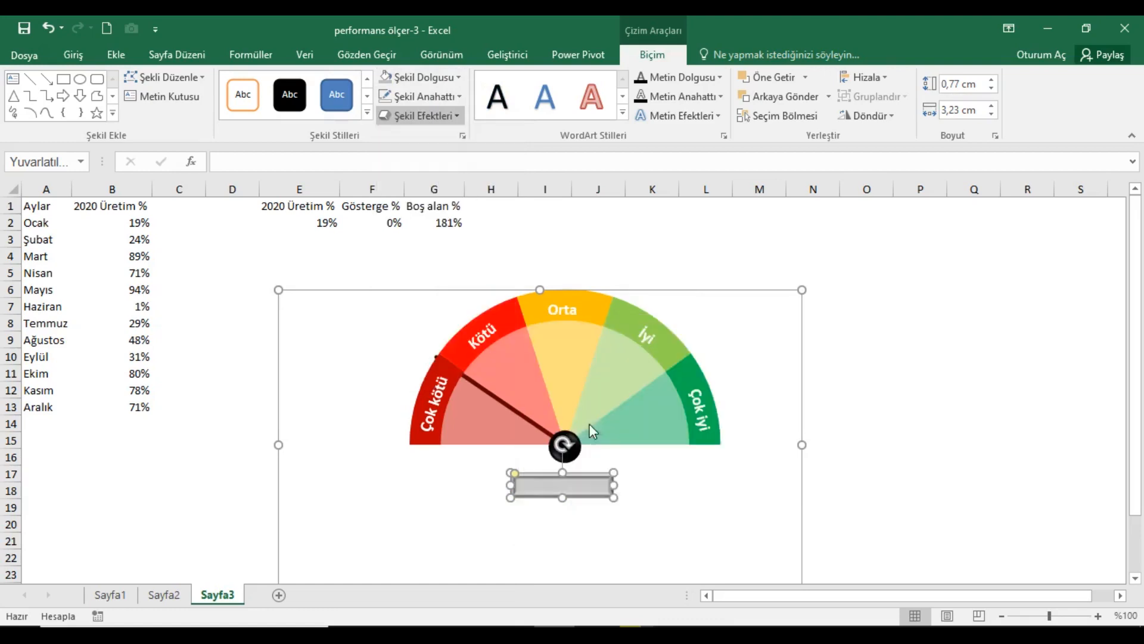
- Centre the grey shape under the pivot, enlarge it to about 1.22 by 3.31 cm and round its corners fully into a pill
click(598, 479)
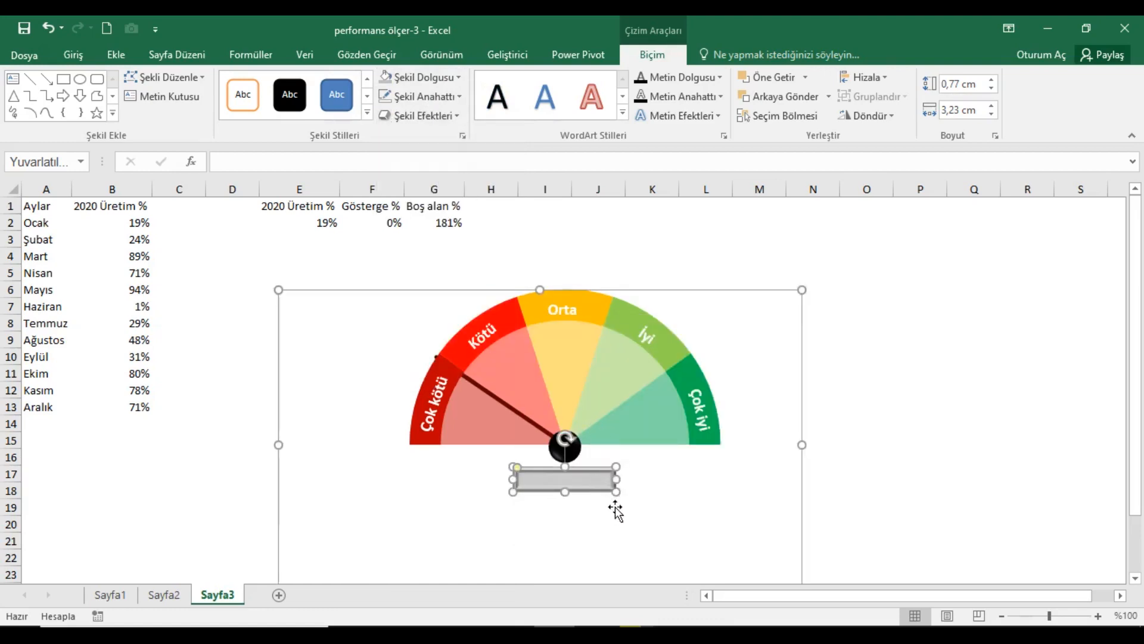
drag(621, 502, 631, 516)
drag(522, 473, 594, 483)
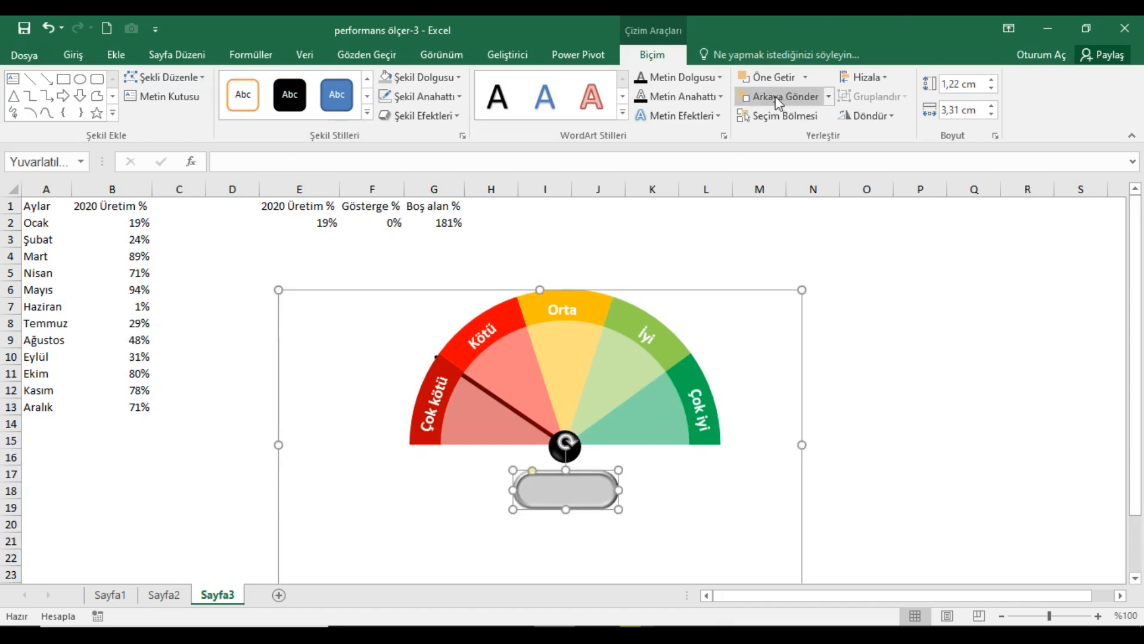
- Add a text box inside the chart beside the grey pill and link it to cell E2 of Sayfa3
click(121, 55)
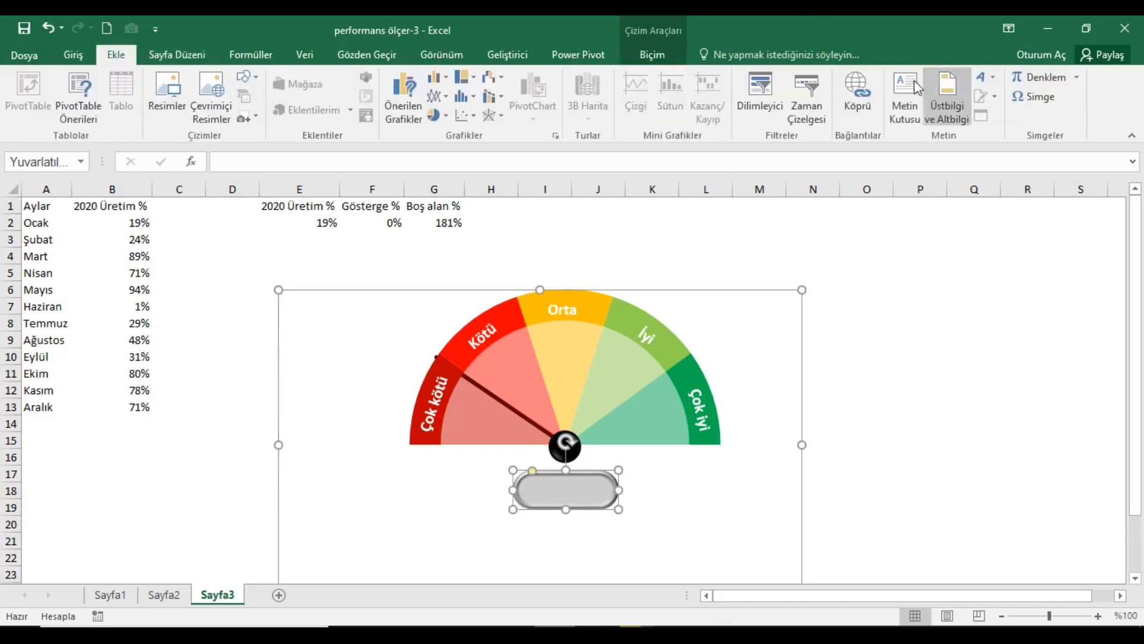
click(909, 87)
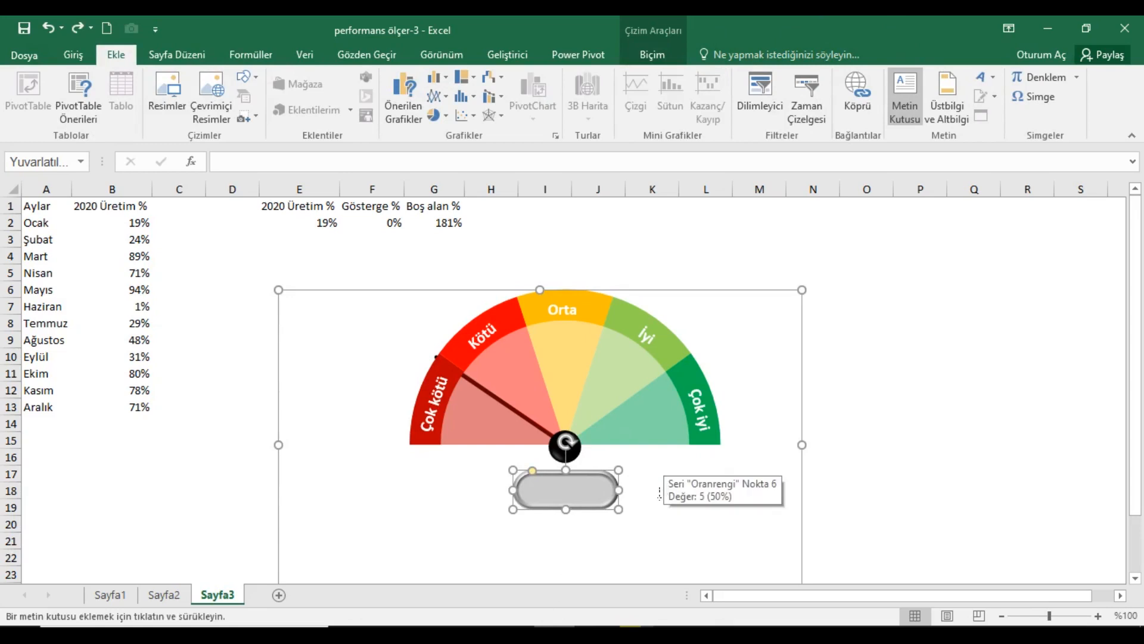
drag(646, 478, 728, 559)
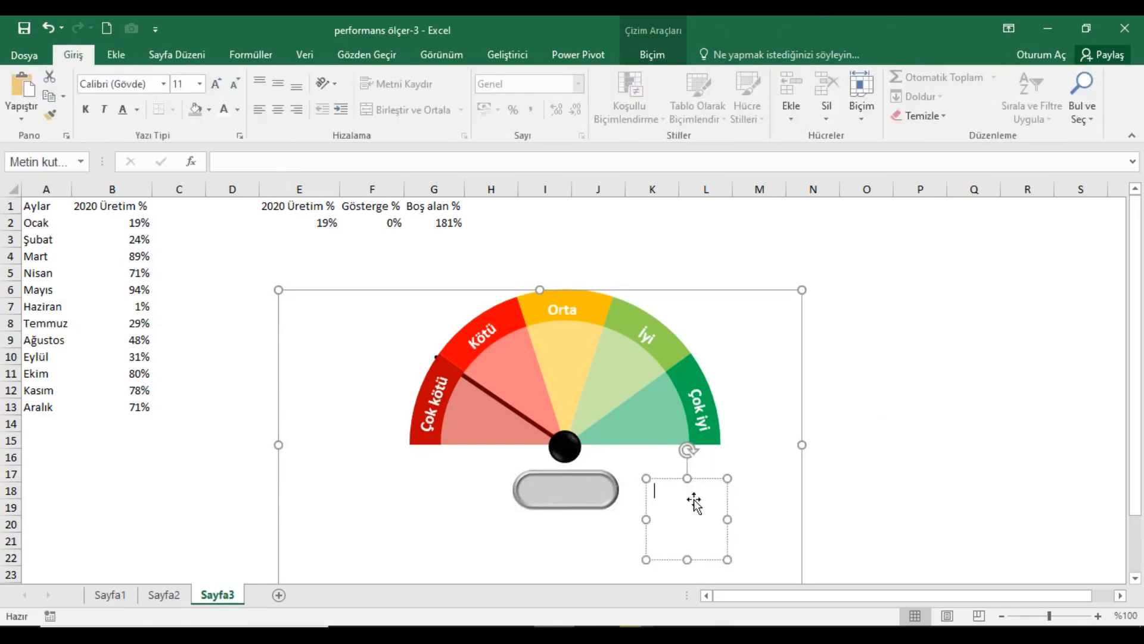
click(236, 166)
text(=)
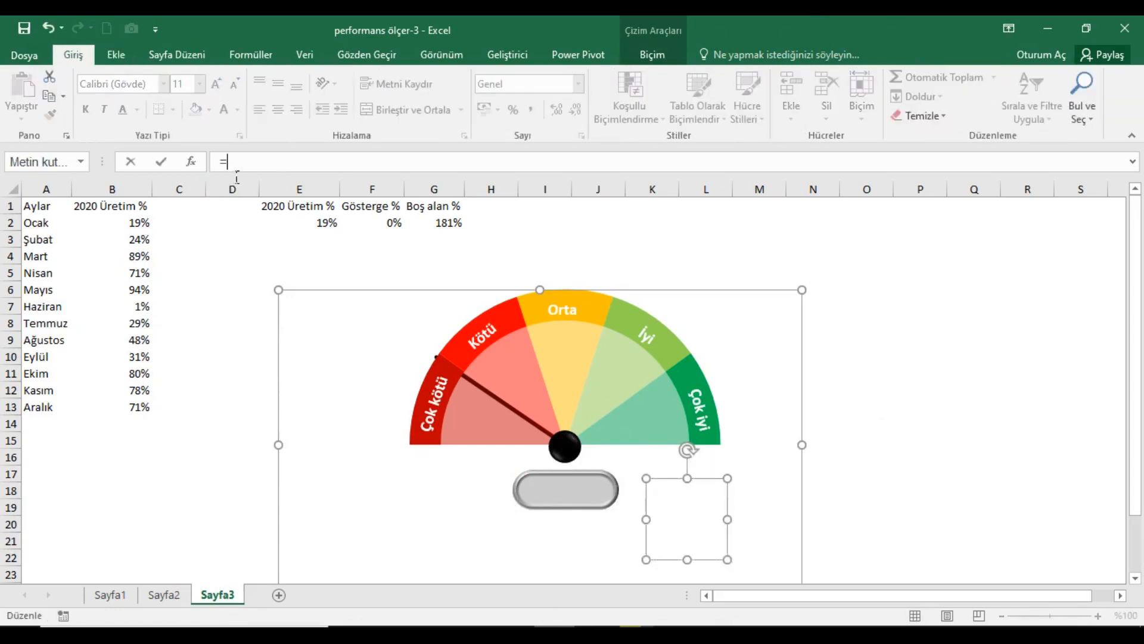
click(327, 224)
key(Return)
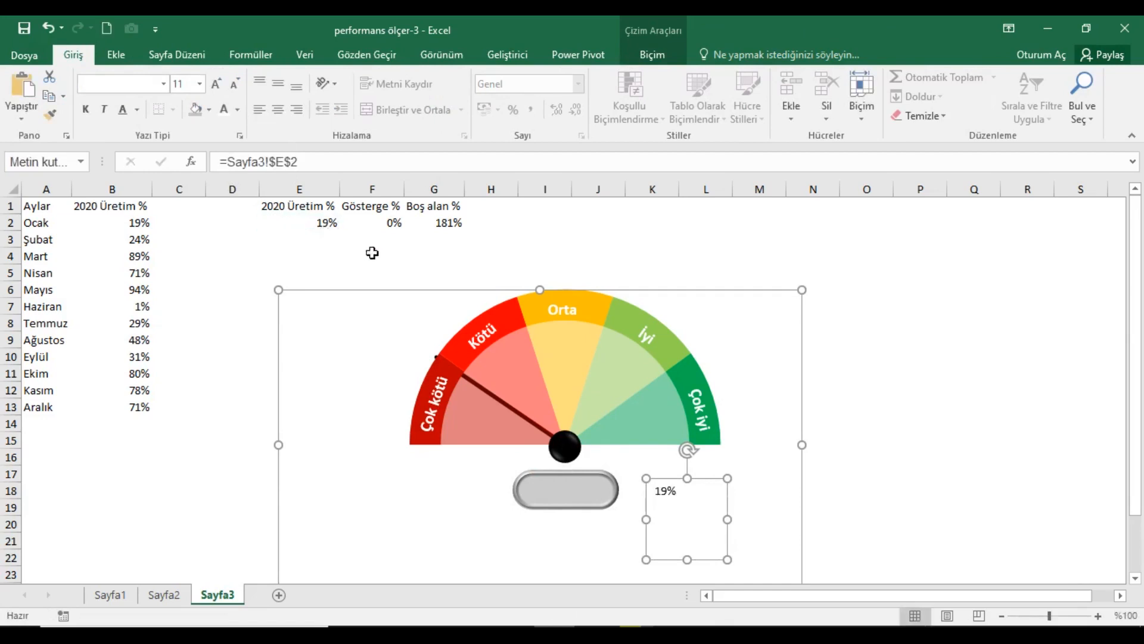
- Centre the linked percentage text both ways, make it bold at size 14, and fit its box inside the grey pill
click(277, 83)
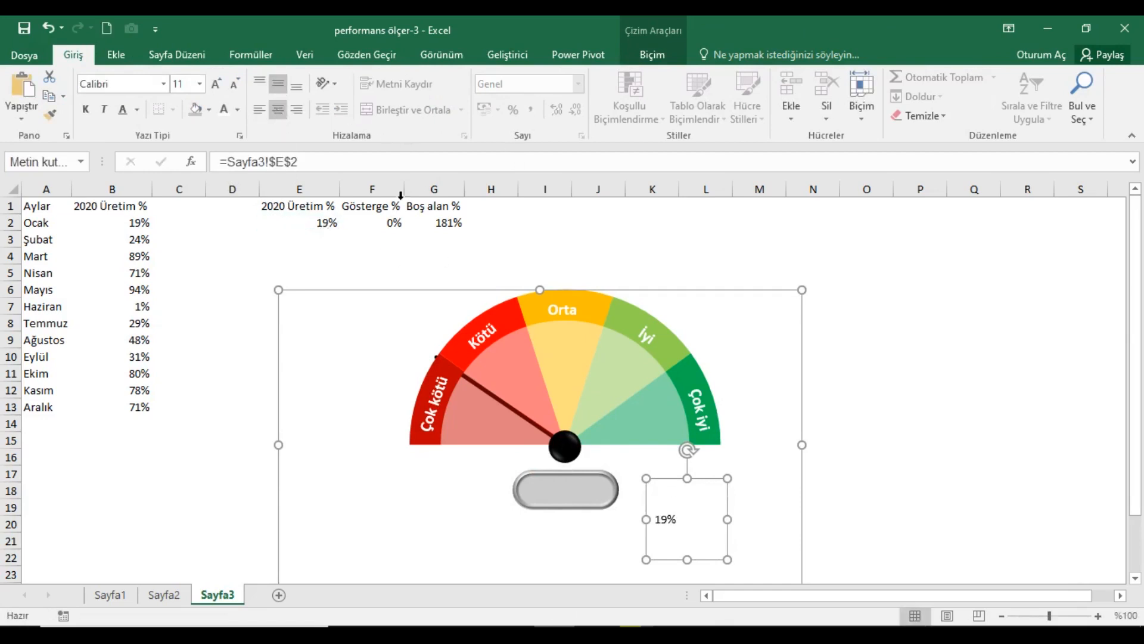
click(278, 109)
click(216, 83)
click(216, 84)
drag(730, 562, 587, 488)
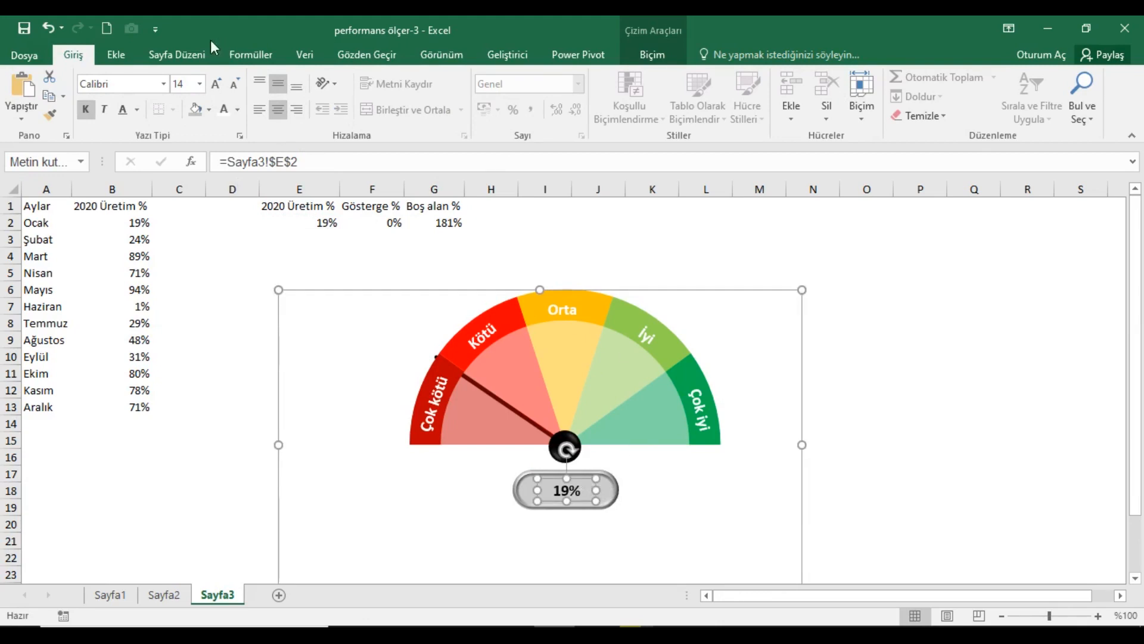
- Increase the linked percentage text to size 20 and nudge its box into the centre of the grey pill
click(218, 86)
click(218, 86)
click(218, 87)
key(Left)
drag(586, 509, 588, 509)
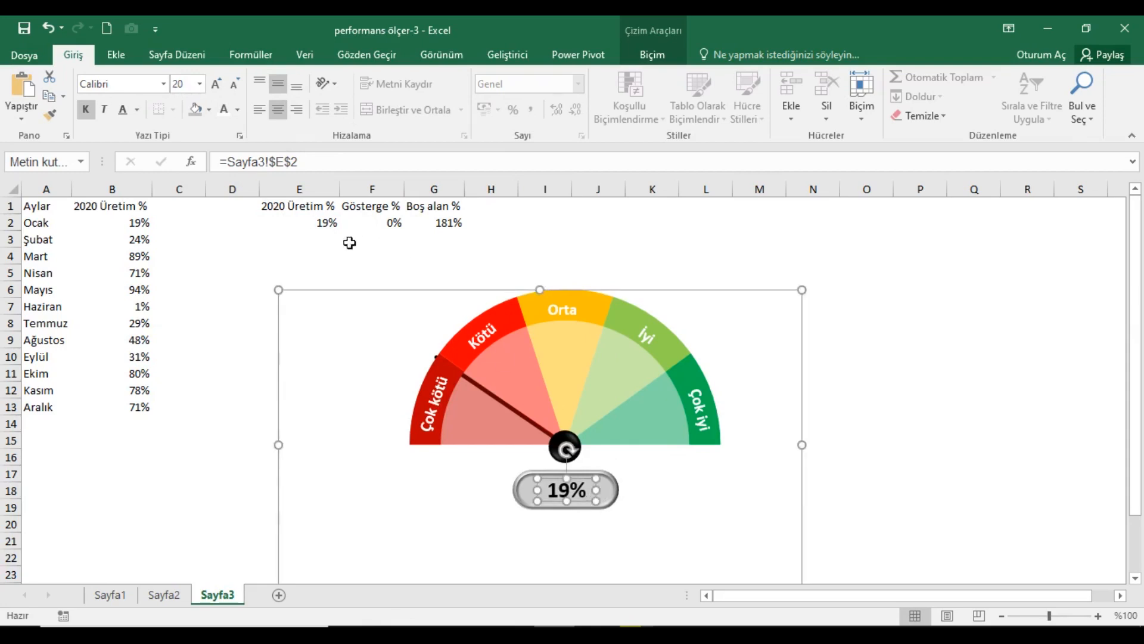
- Deselect the chart and add a text box reading "0%" on the sheet beside the Çok kötü segment
click(280, 209)
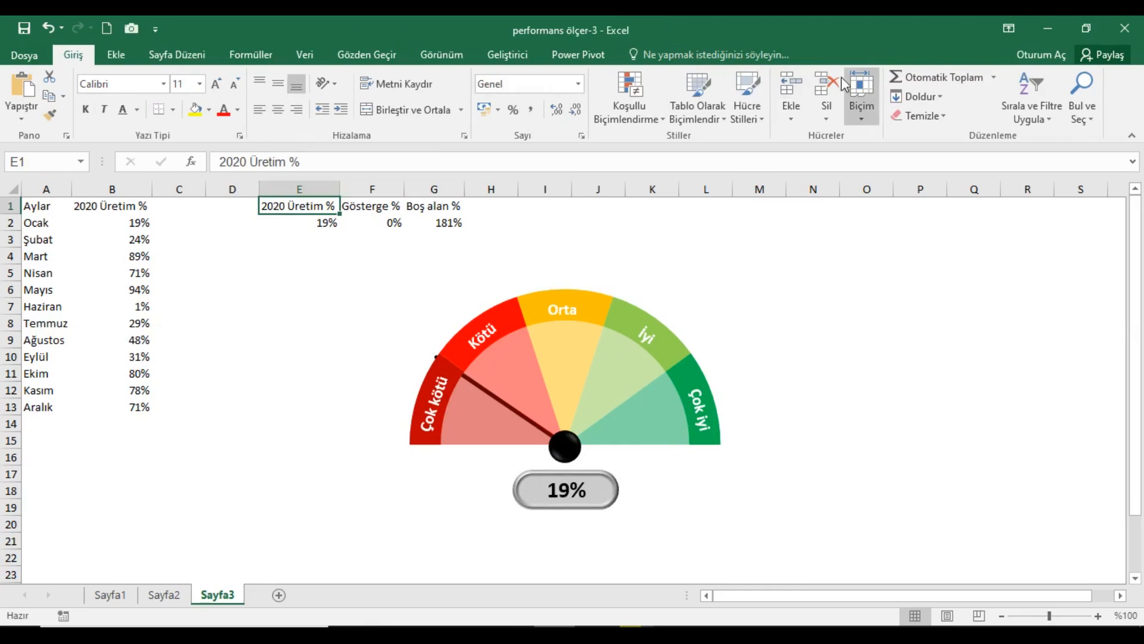
click(117, 55)
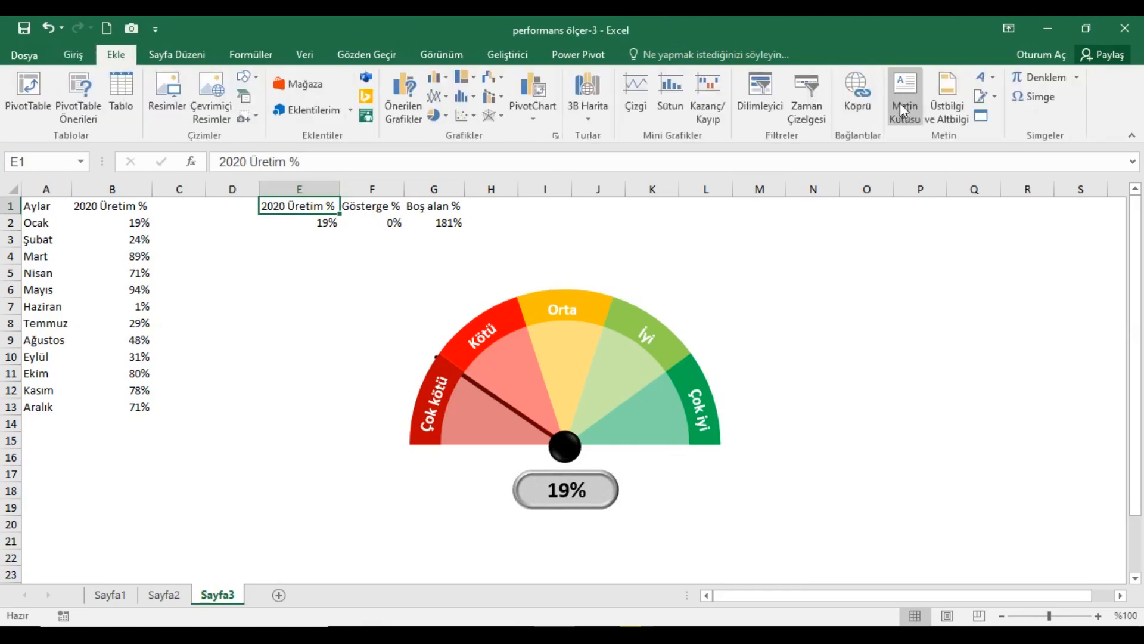
click(904, 114)
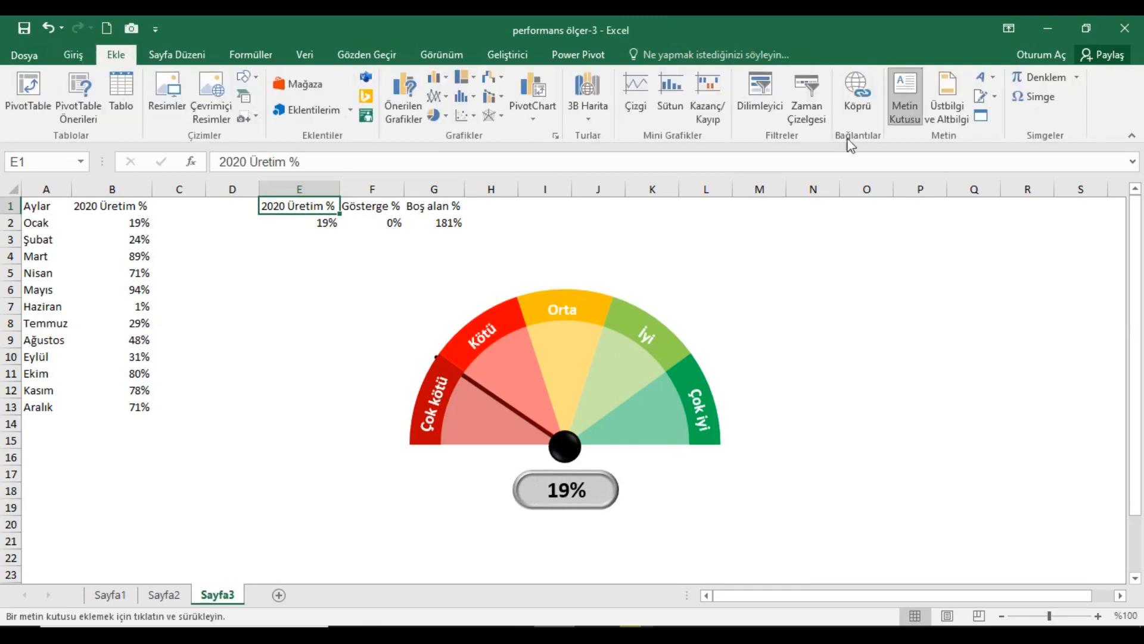
click(378, 365)
text(0)
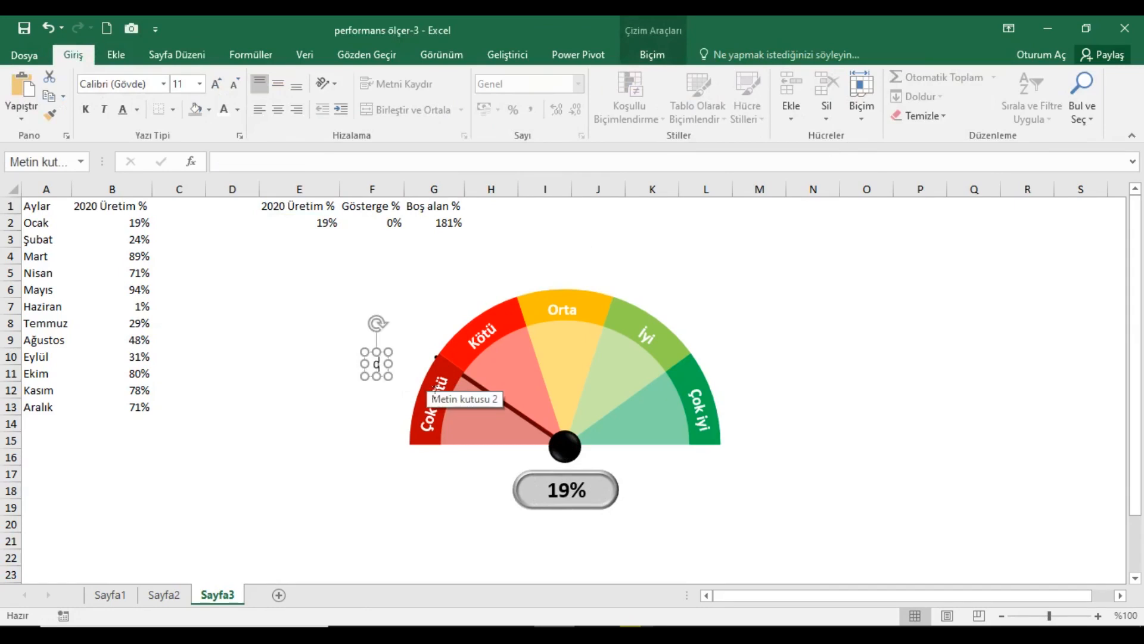
text(%)
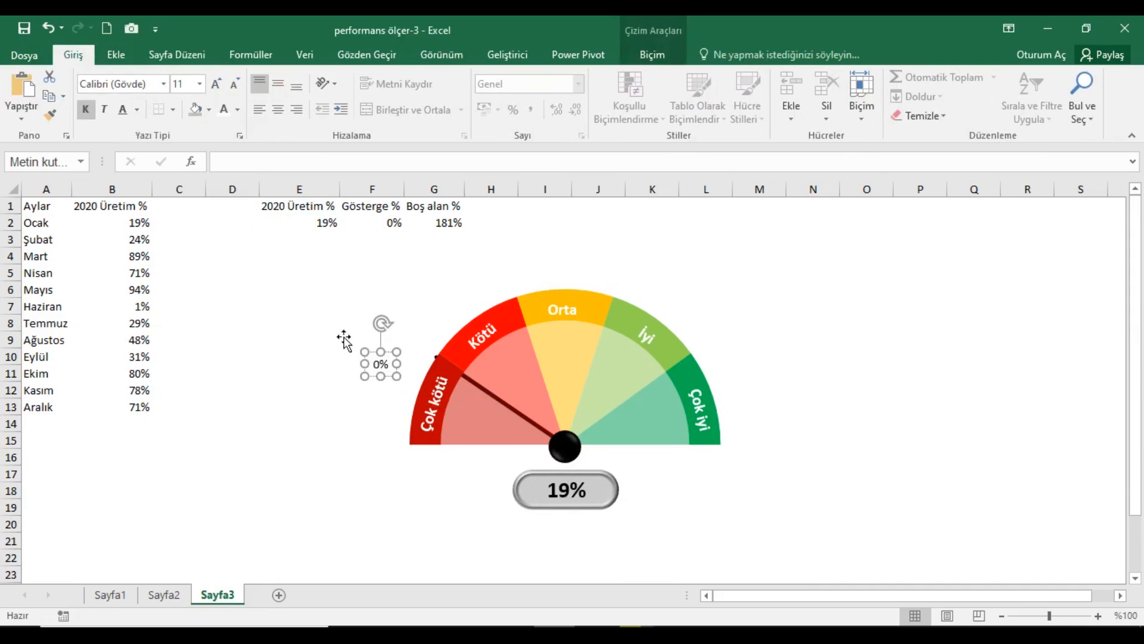
- Make the "0%" label bold and set its font size to 12
click(379, 360)
click(379, 365)
click(87, 109)
click(217, 84)
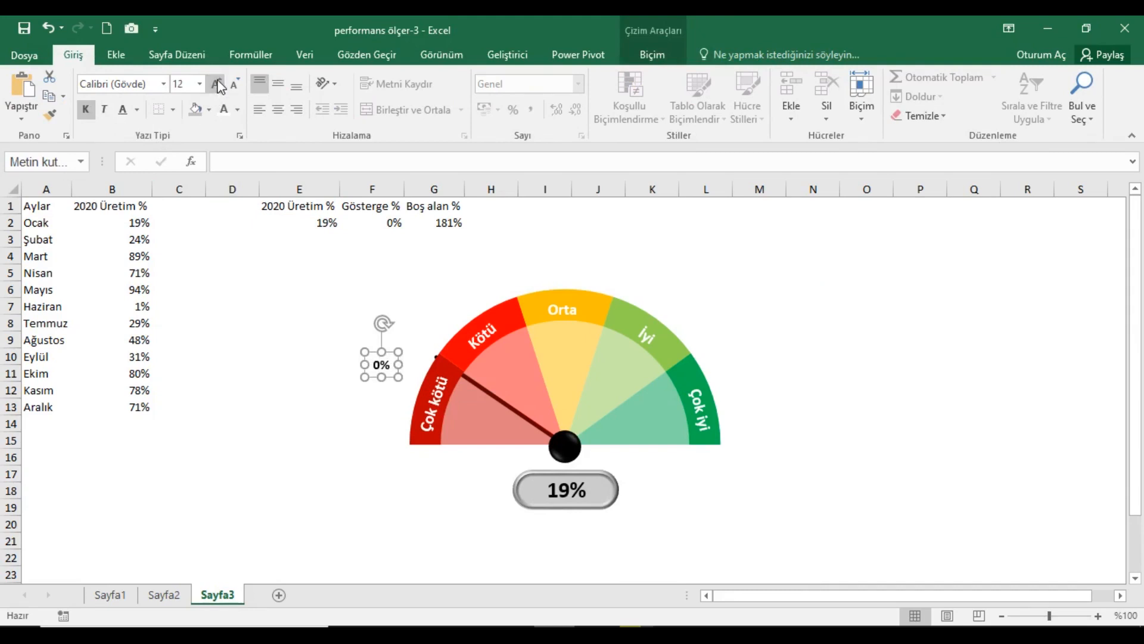
mouse_move(381, 323)
mouse_down()
mouse_move(335, 358)
mouse_move(414, 335)
mouse_move(391, 329)
mouse_up()
- Following the label layout on Sayfa1, place "0%" at the gauge's left end and a copy reading "20%" at the Çok kötü–Kötü boundary
click(117, 595)
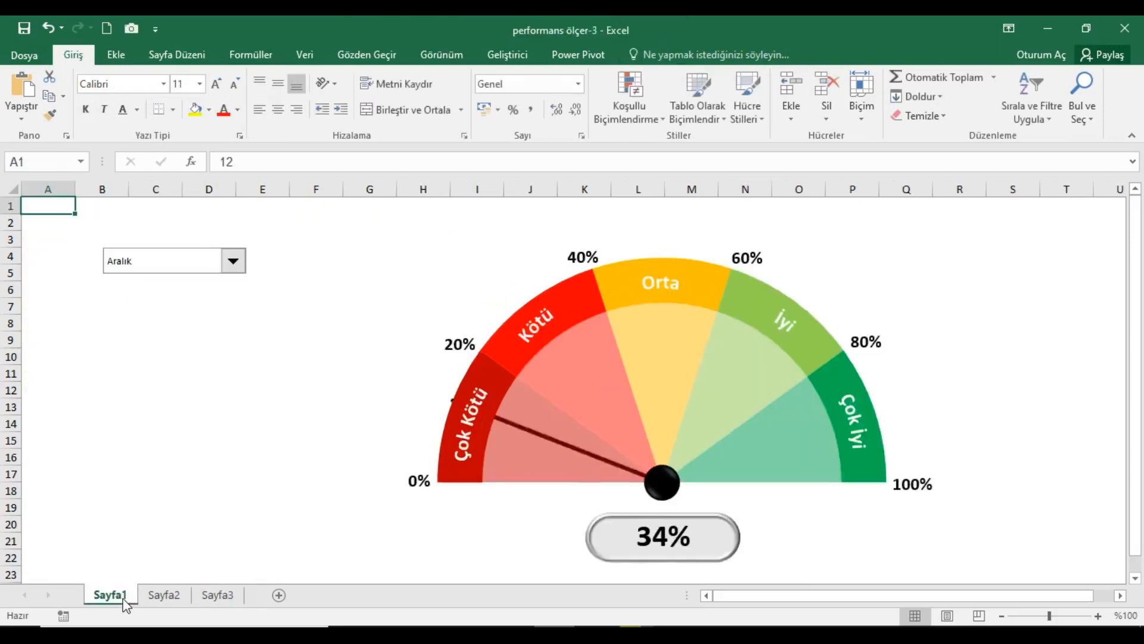
click(218, 594)
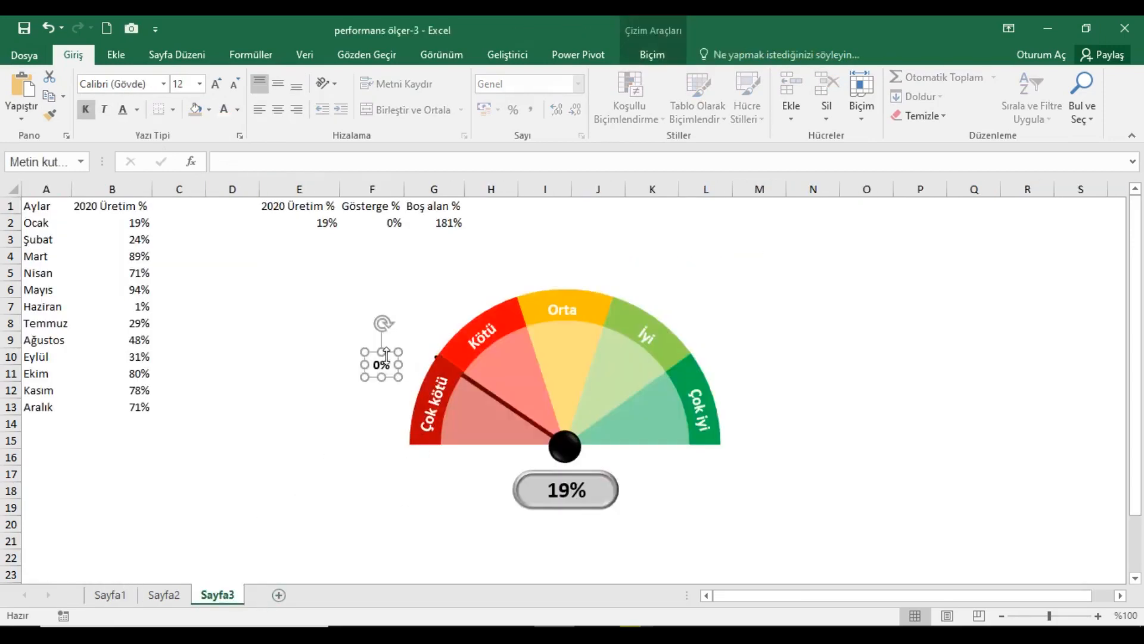
drag(388, 362, 436, 344)
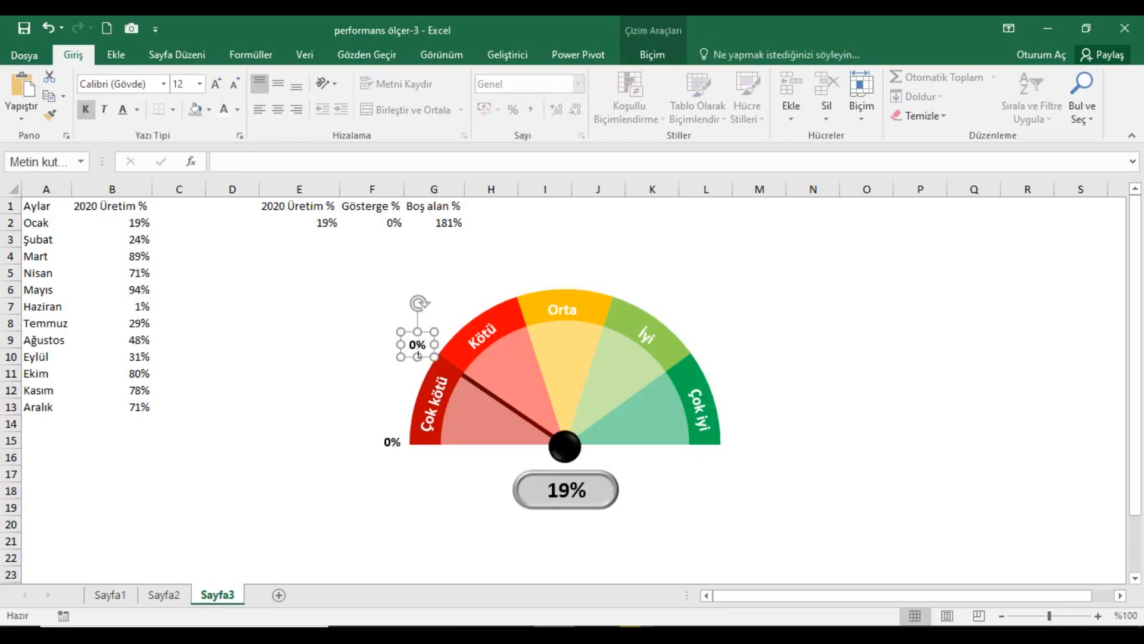
text(2)
click(438, 357)
- Copy the "20%" label to the Kötü–Orta boundary and change its text to "40%"
click(425, 342)
drag(439, 343, 533, 272)
key(BackSpace)
text(40)
click(555, 244)
- Copy the "40%" label to the Orta–İyi boundary and change its text to "60%"
click(531, 269)
drag(532, 269, 641, 266)
click(619, 277)
key(BackSpace)
text(60)
click(693, 256)
- Copy the "60%" label to the İyi–Çok iyi boundary and change its text to "80%"
click(636, 274)
drag(639, 269, 731, 337)
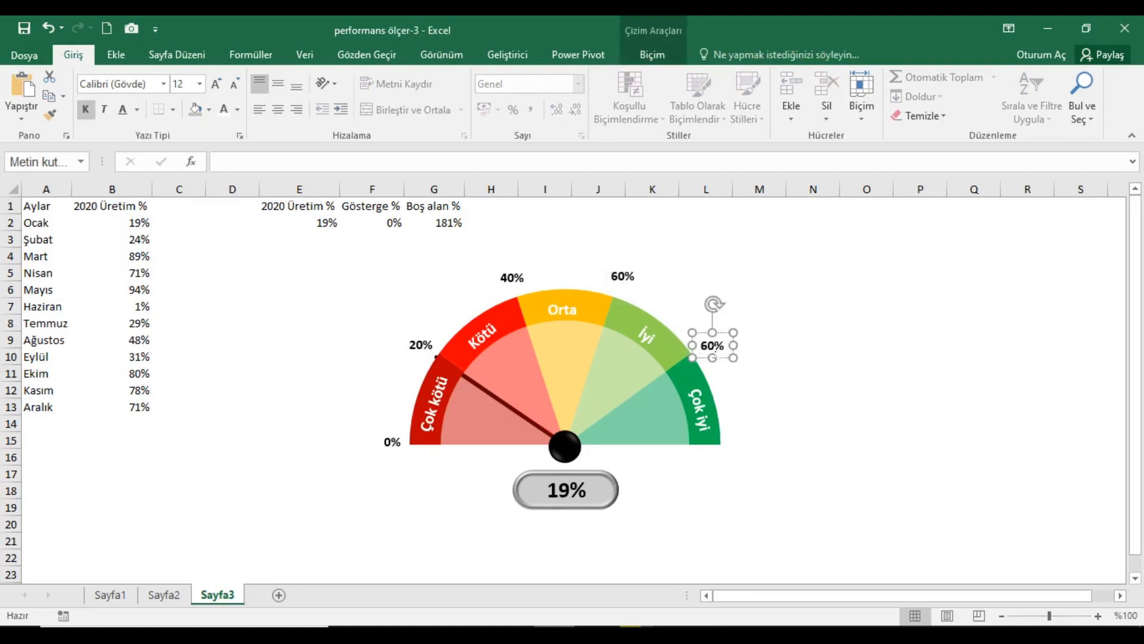
click(708, 345)
key(BackSpace)
text(8)
- Copy the "80%" label to the gauge's right end beside Çok iyi and change its text to "100%"
drag(731, 338, 764, 435)
click(739, 441)
key(BackSpace)
text(100)
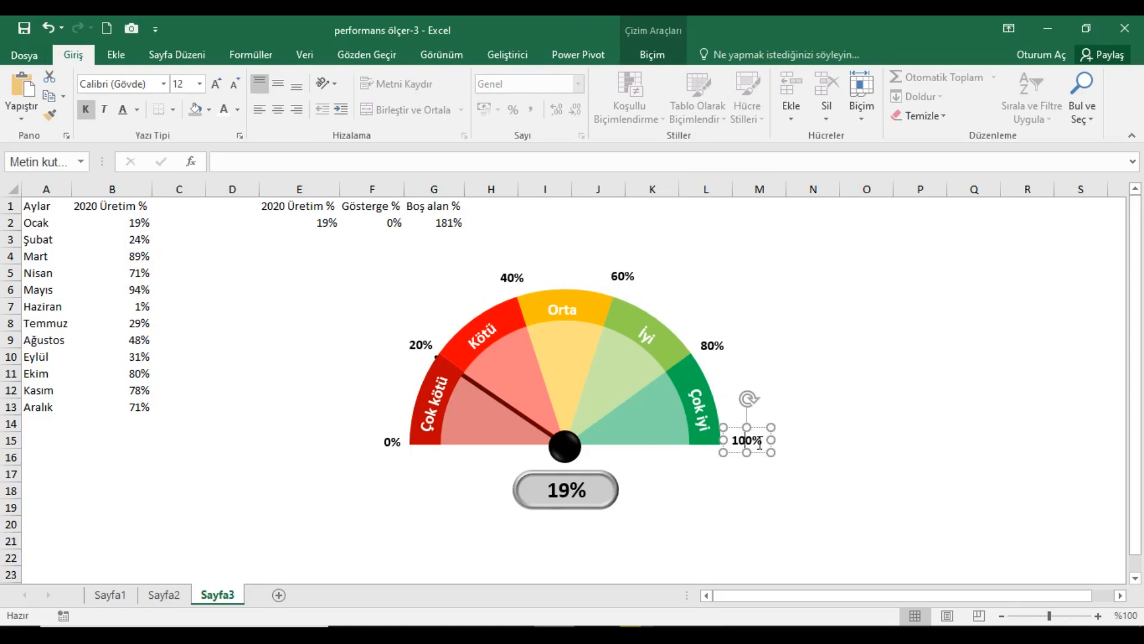
- Insert a form-control combo box on the empty cells around O4:Q4, to the upper right of the gauge
click(302, 210)
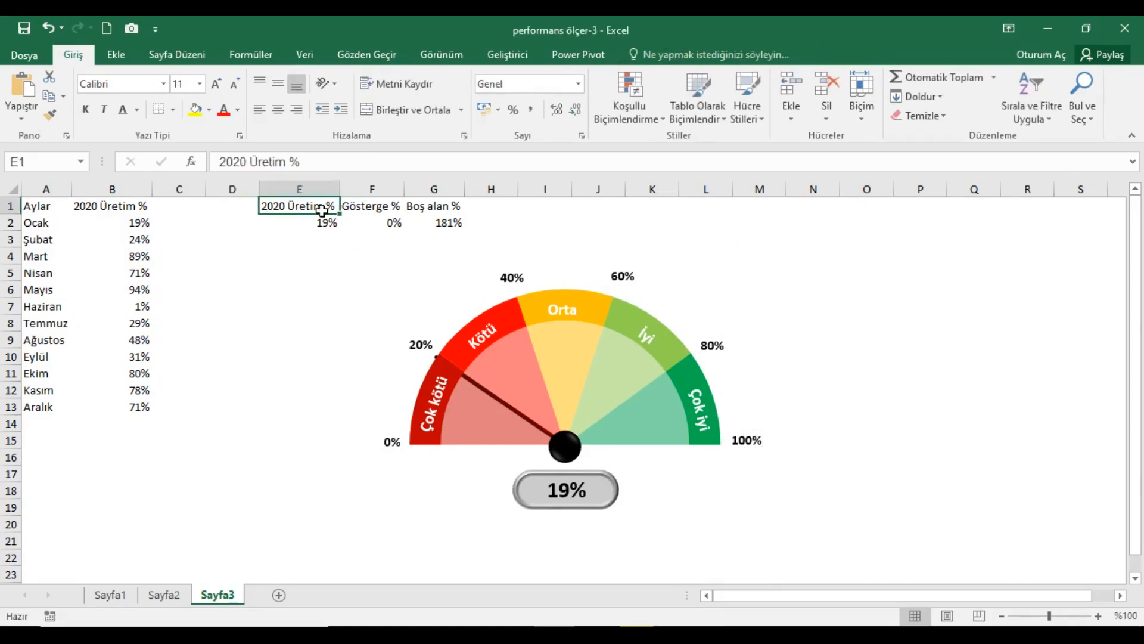
click(521, 61)
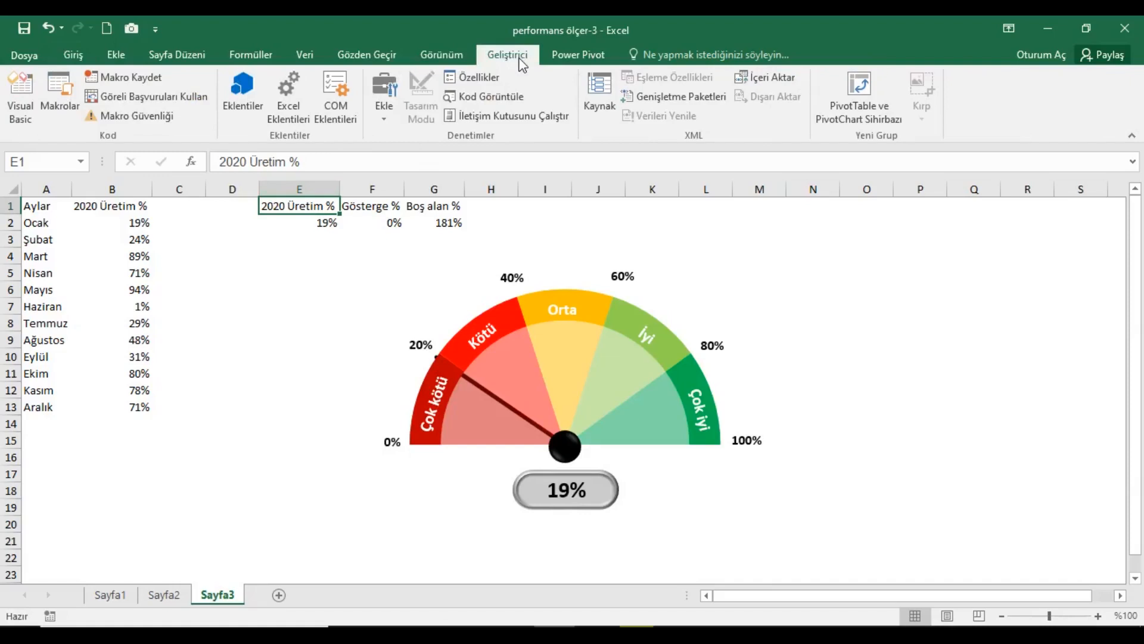
click(385, 99)
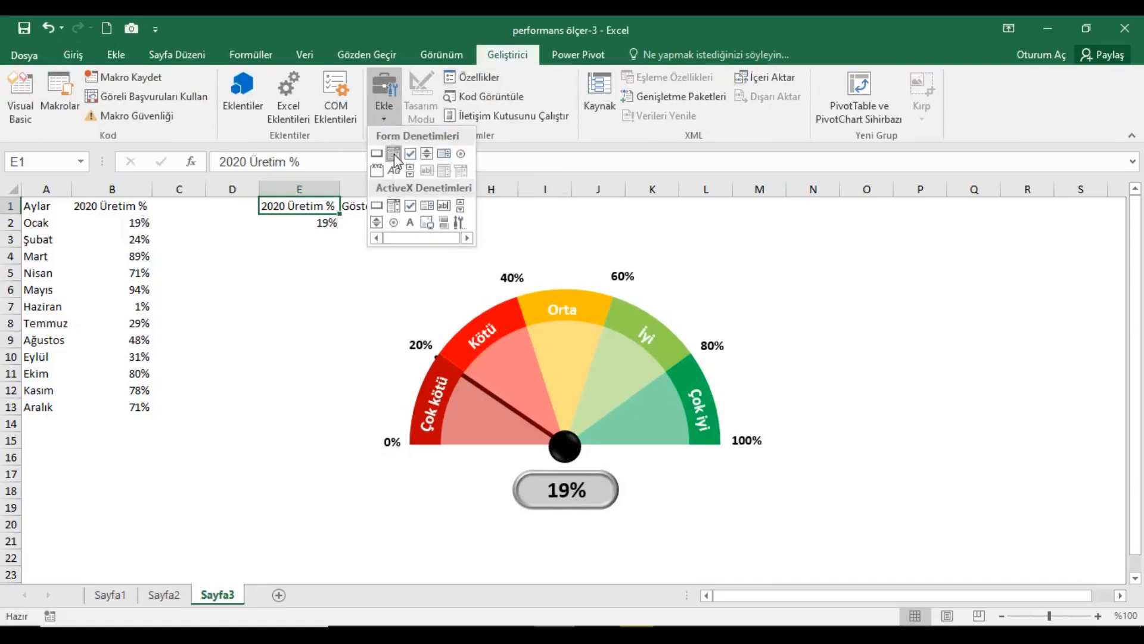
click(394, 154)
drag(837, 252, 968, 255)
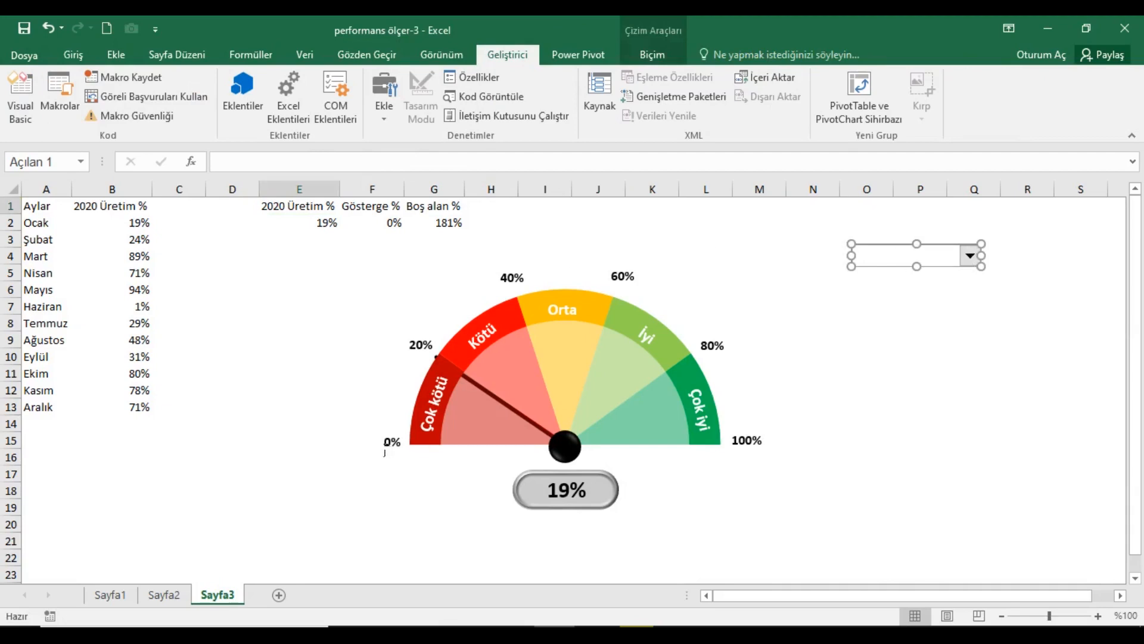
- Group the six percentage labels from 0% to 100% with the gauge into one object
click(903, 393)
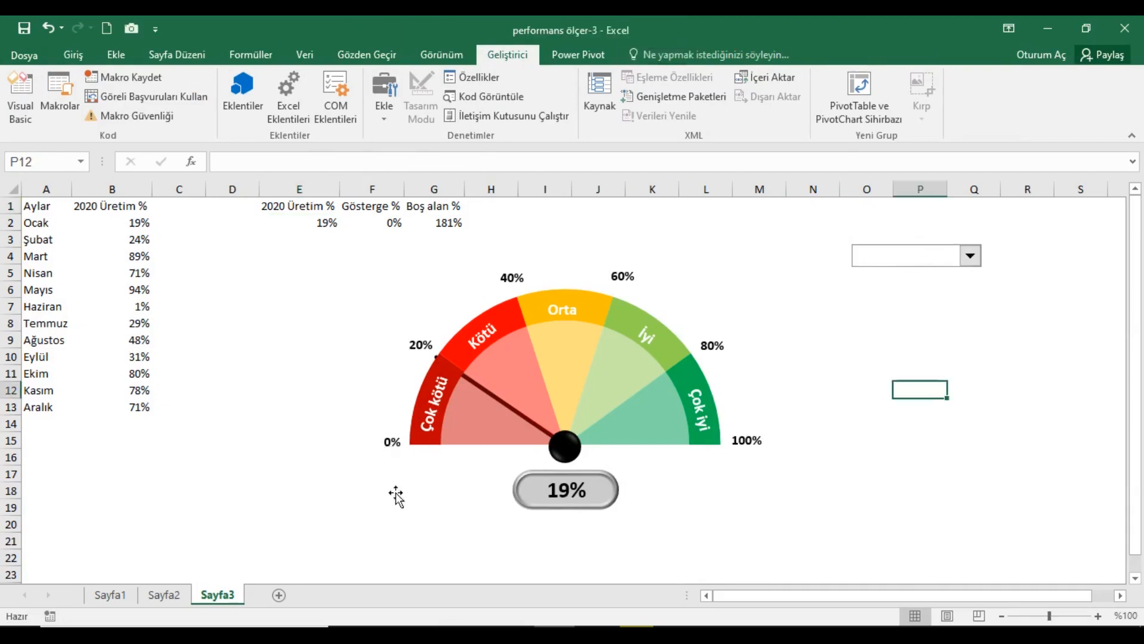
click(403, 449)
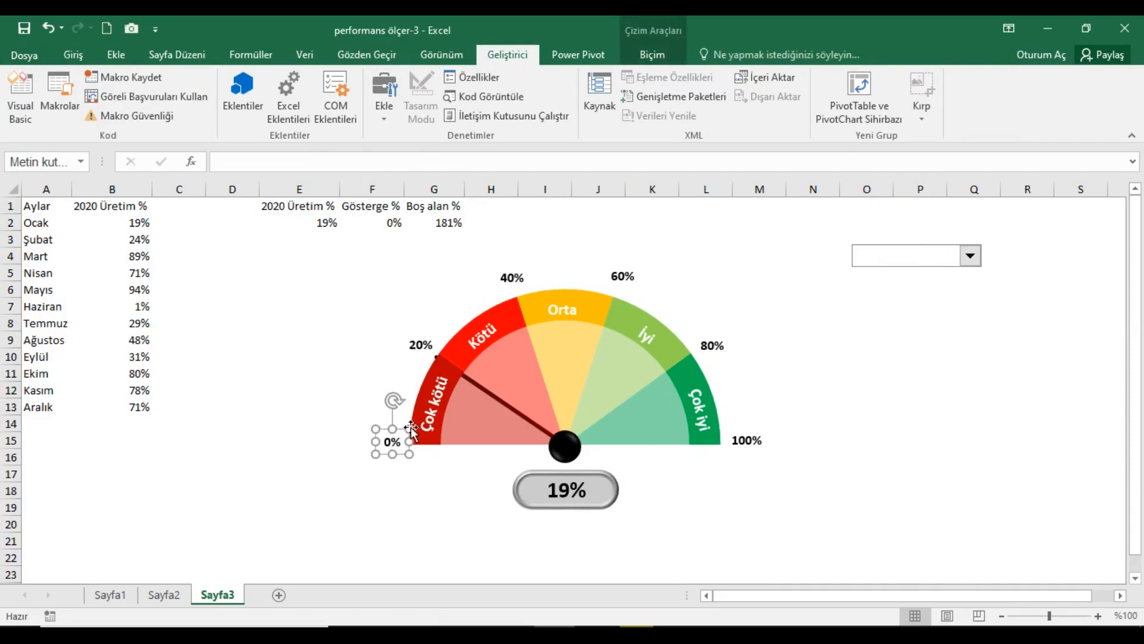
shift+click(421, 355)
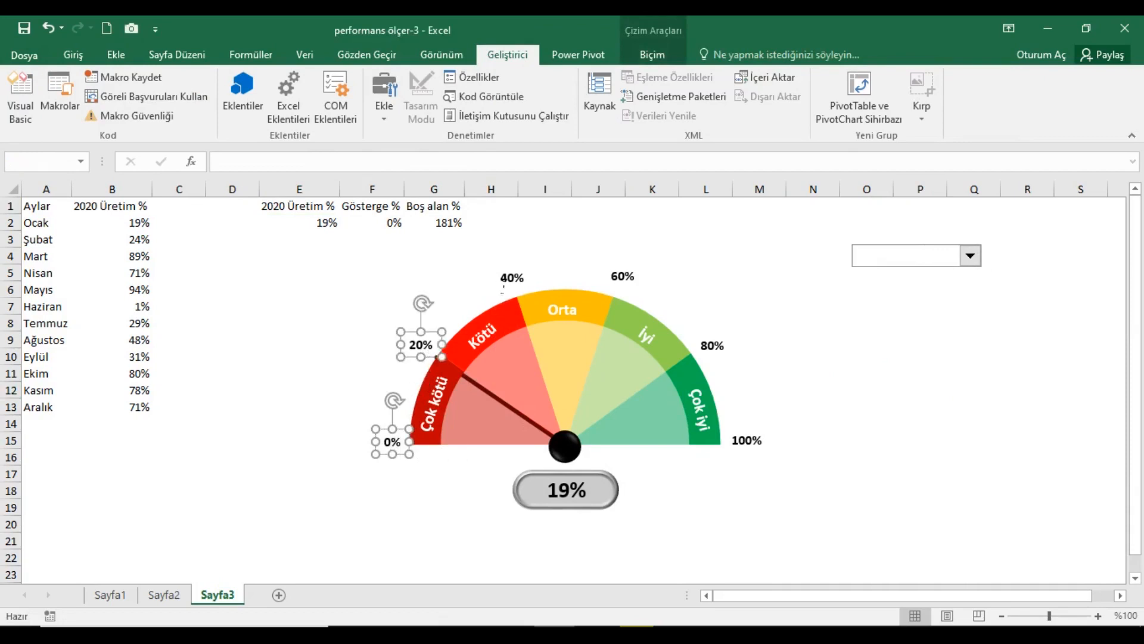
shift+click(503, 289)
shift+click(624, 276)
shift+click(721, 346)
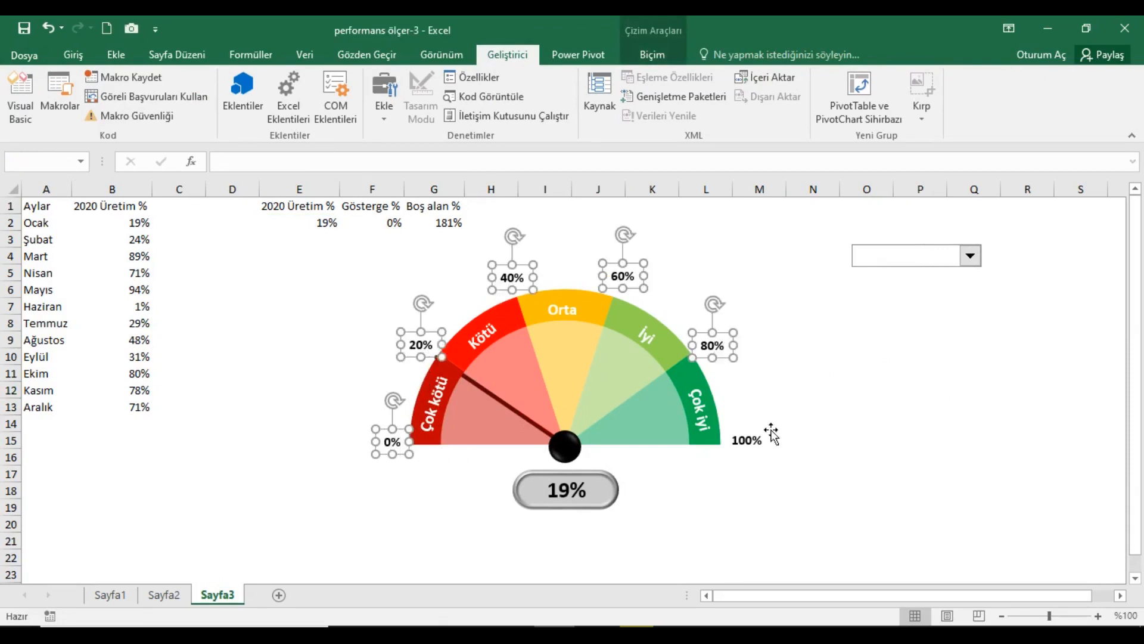
shift+click(769, 445)
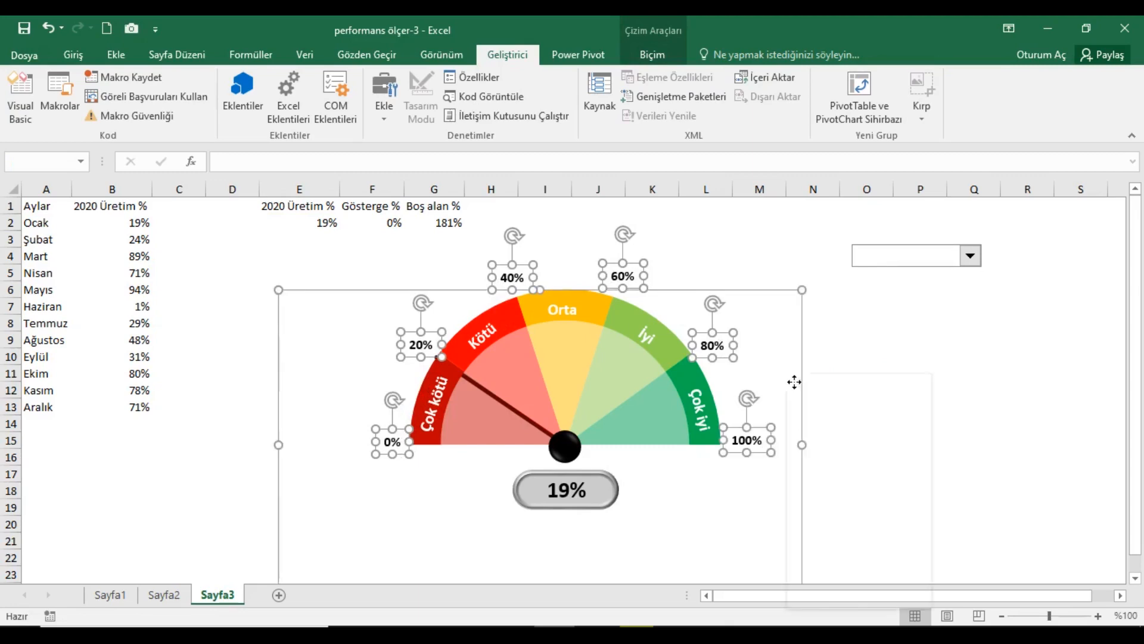
right_click(796, 384)
mouse_move(841, 471)
click(952, 472)
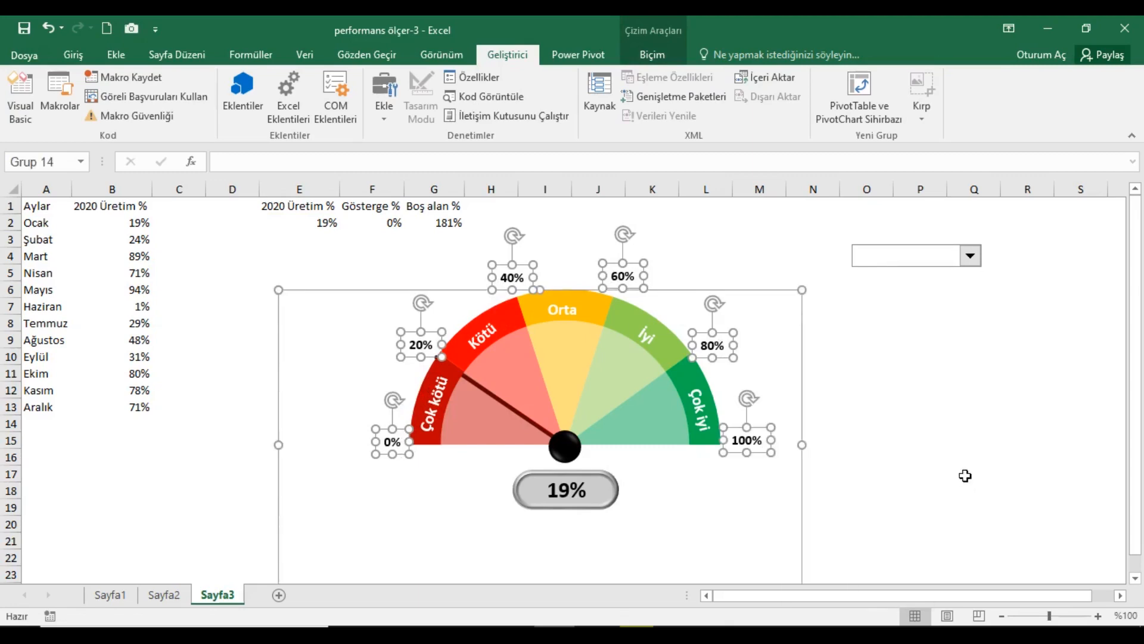
- Set the grouped gauge's properties so that it neither moves nor sizes with cells (Hücrelerle taşıma ve boyutlandırma)
right_click(779, 310)
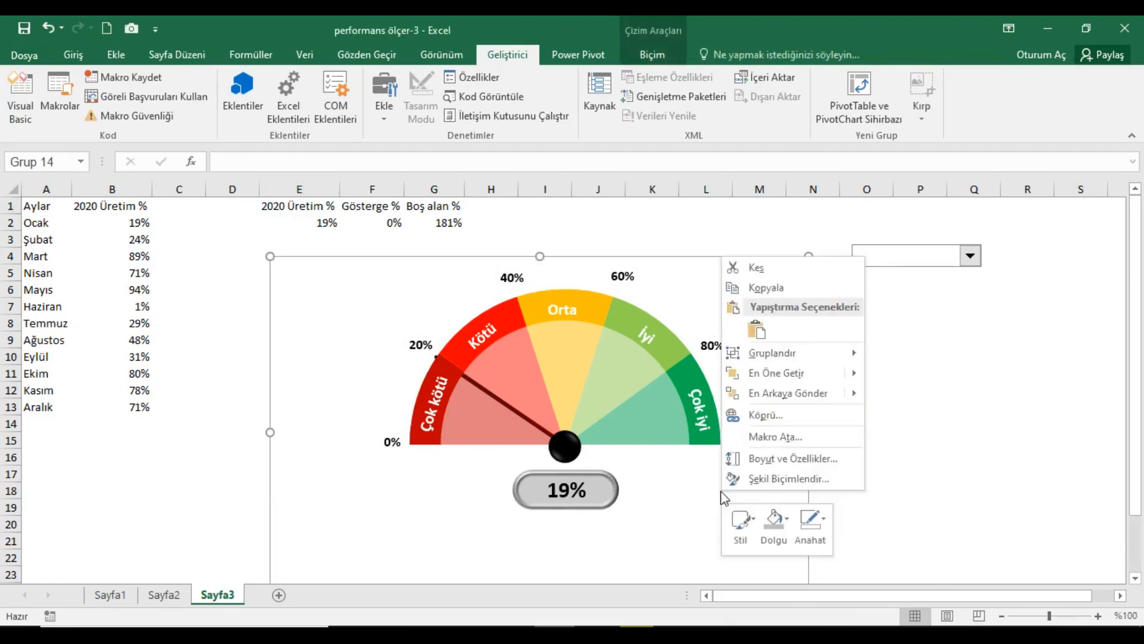
click(786, 458)
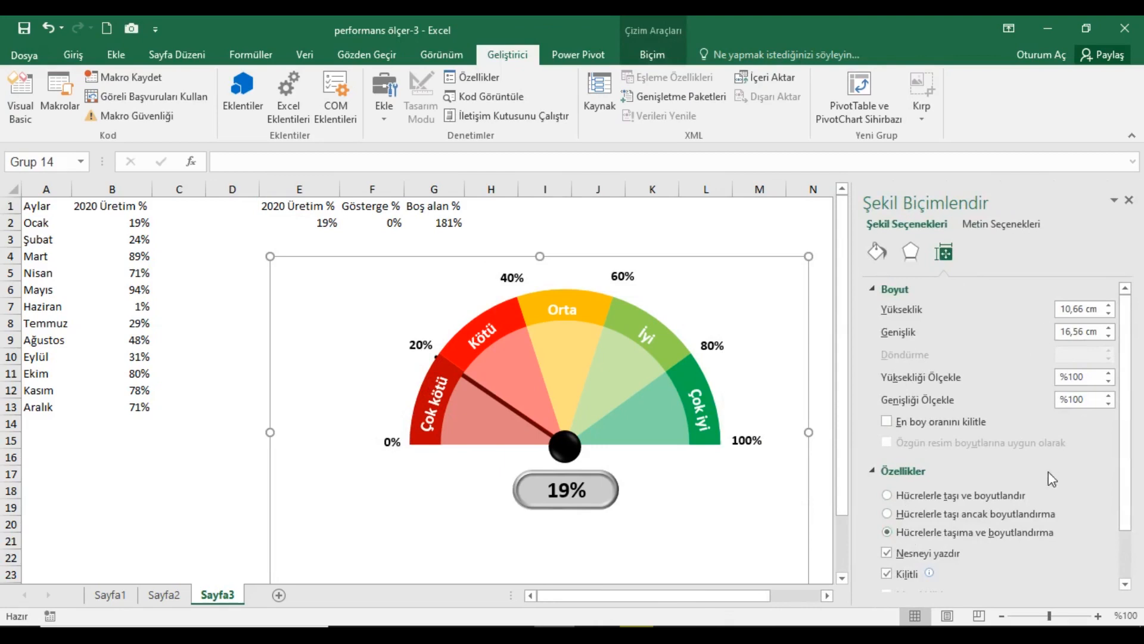
click(1128, 200)
drag(742, 273, 730, 273)
- Widen column I to about twice its width to test the gauge's placement, and undo the width change
click(558, 189)
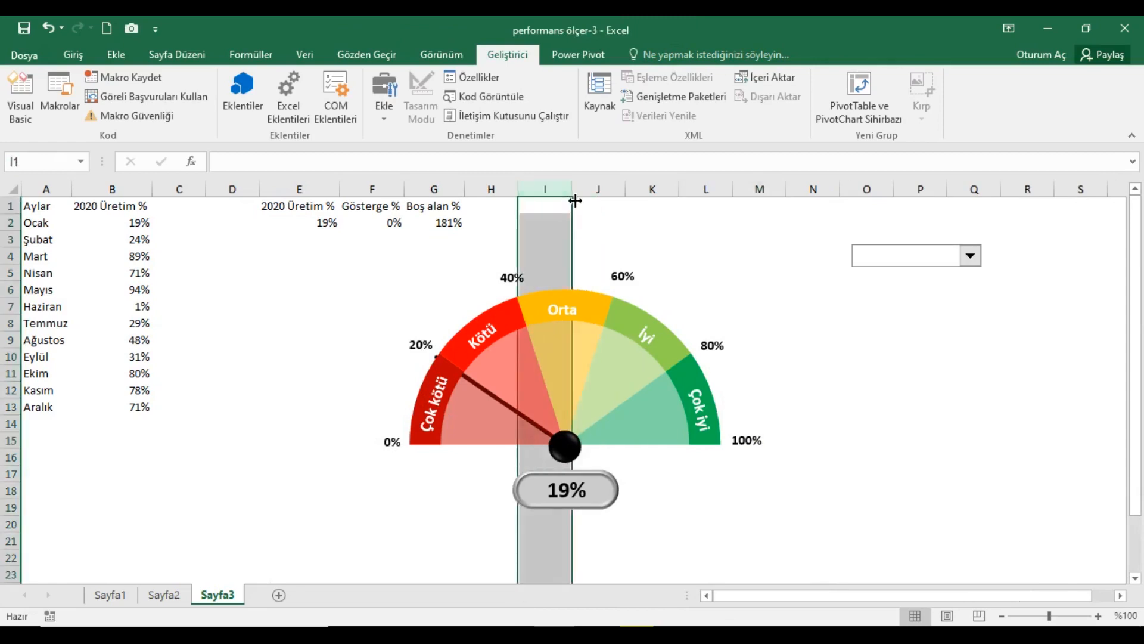
drag(574, 189, 629, 191)
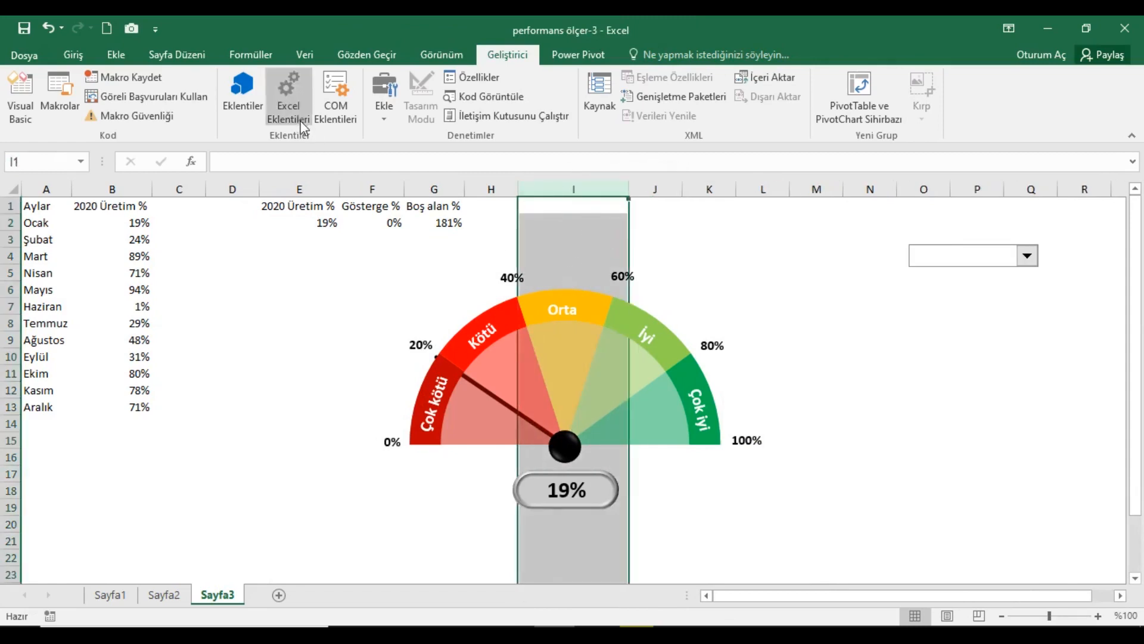
click(50, 27)
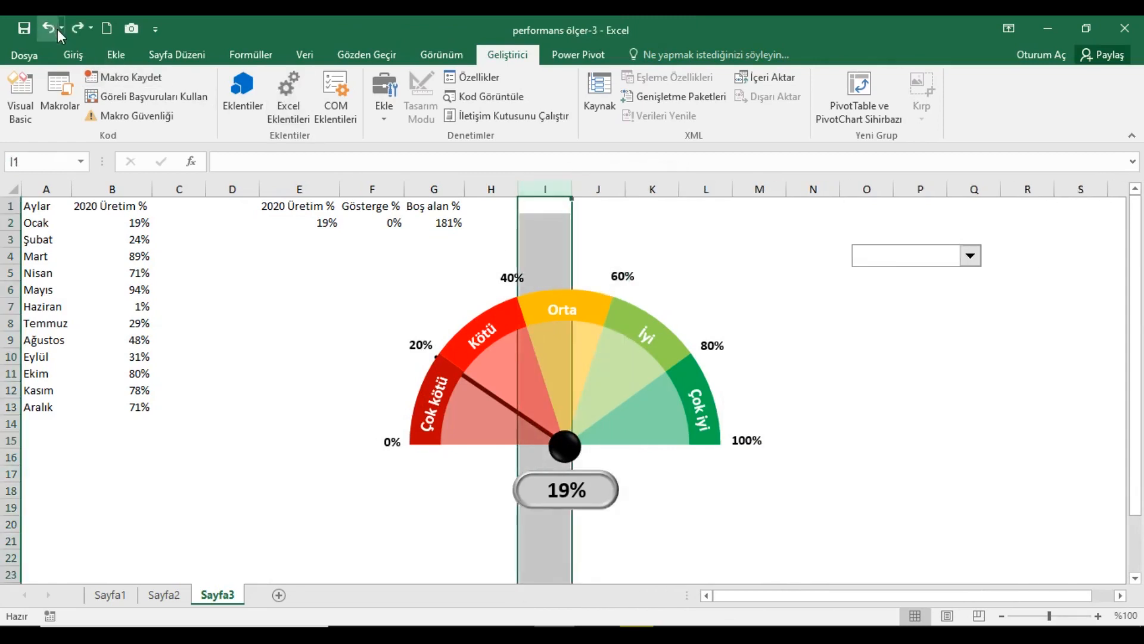
click(293, 210)
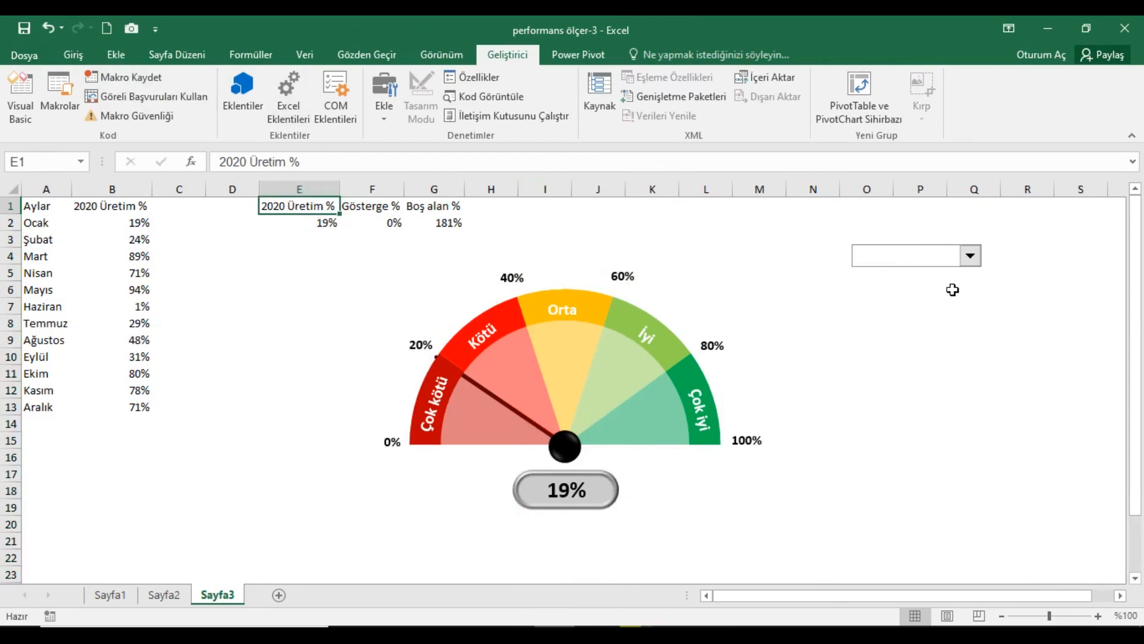
- Set the combo box's input range to $A$2:$A$13 and its cell link to $C$1
right_click(935, 268)
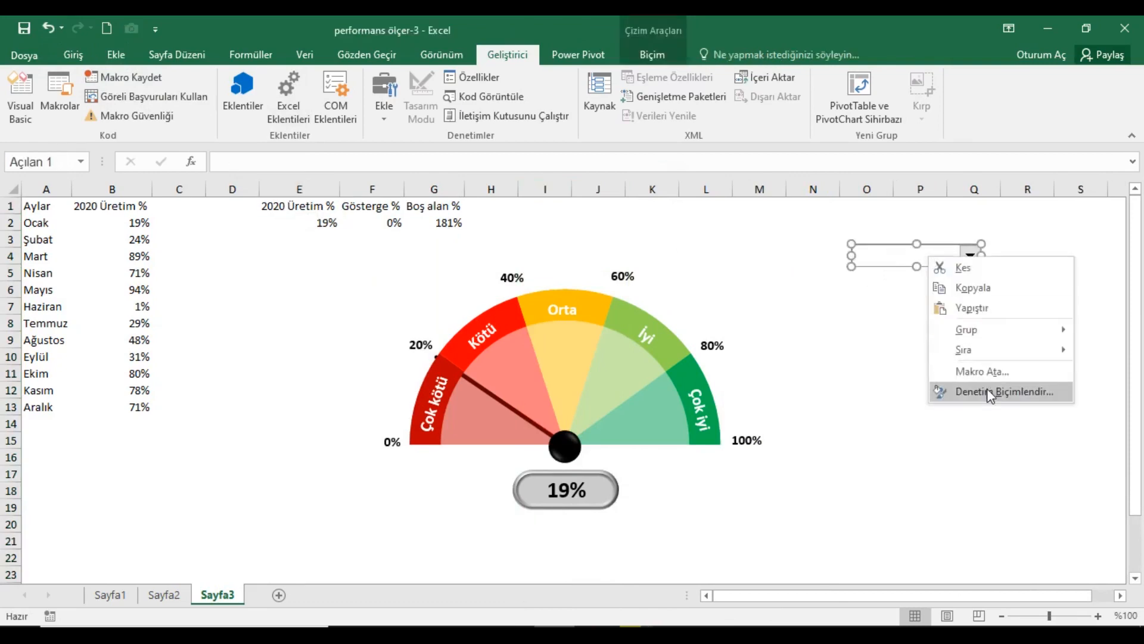
click(988, 389)
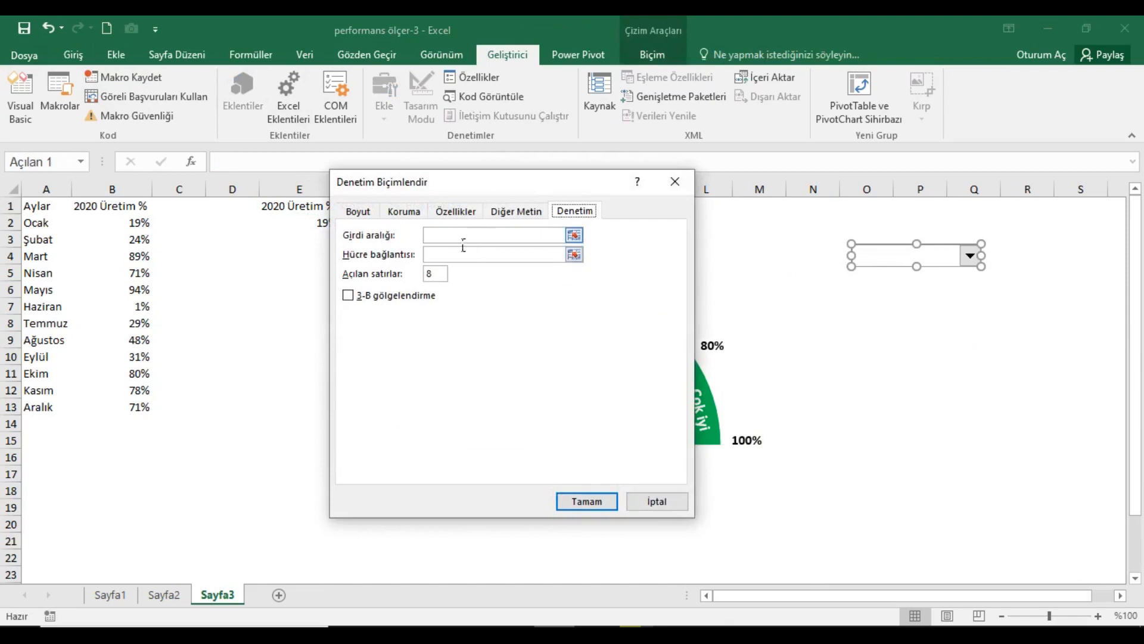
click(464, 239)
drag(44, 222, 37, 409)
click(433, 254)
drag(486, 194, 574, 276)
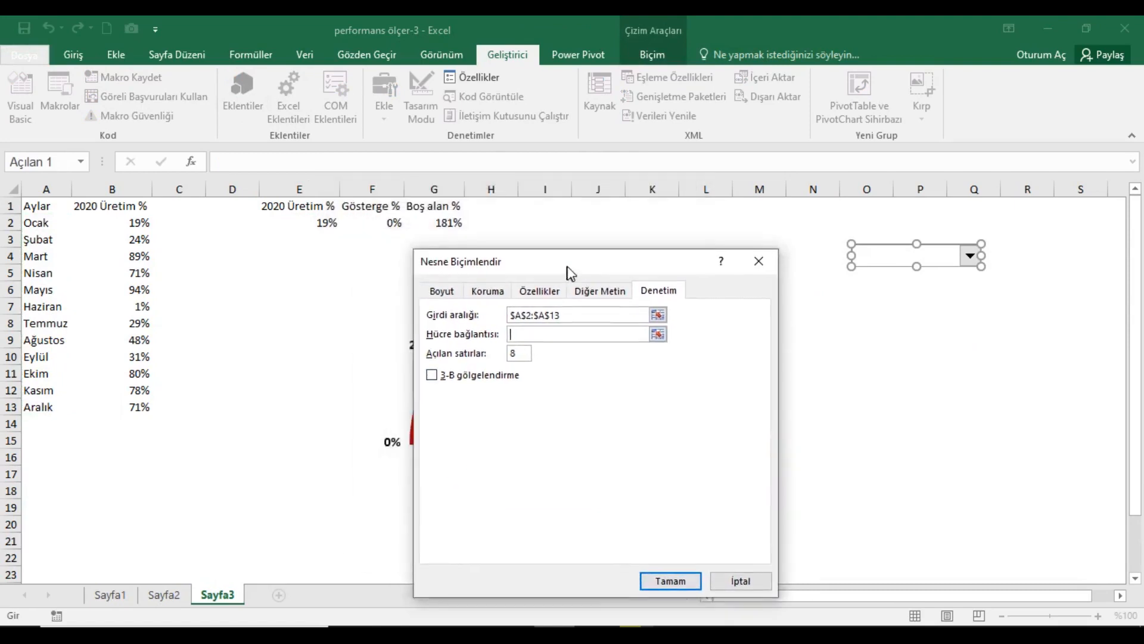
click(180, 206)
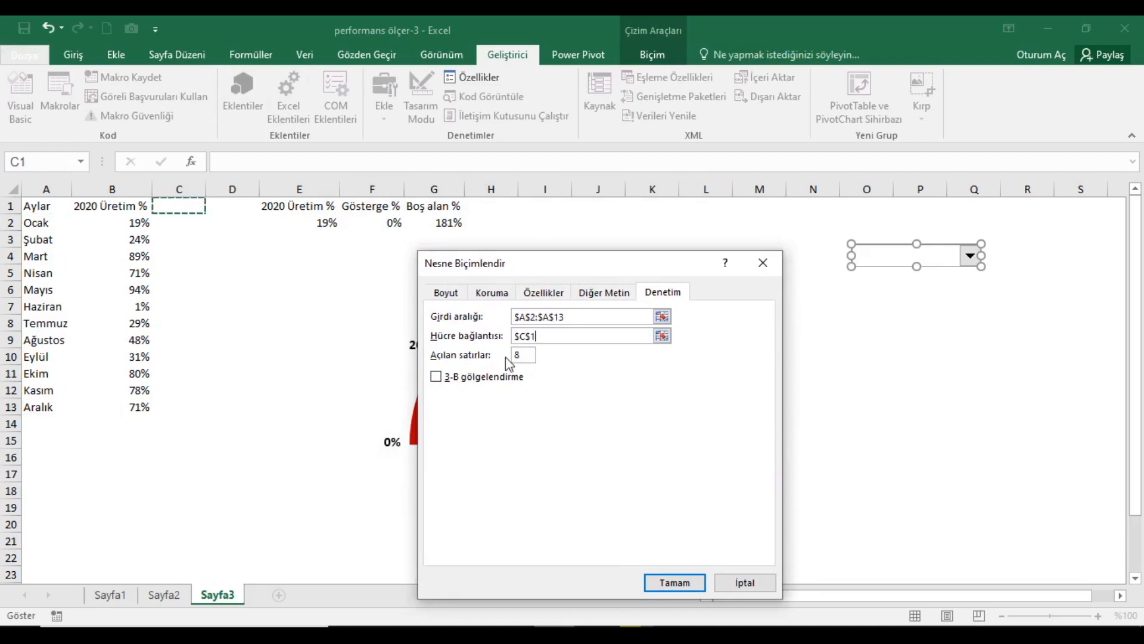
click(675, 583)
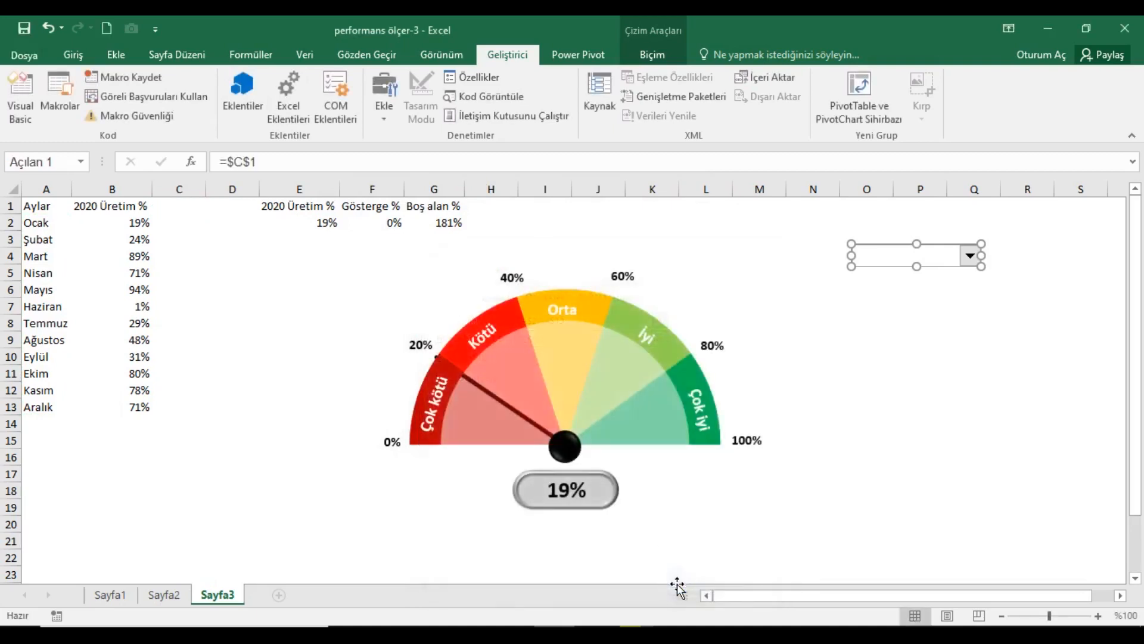
click(973, 339)
- Set the combo box's number of drop-down lines to 12 and check its month list before and after
click(971, 256)
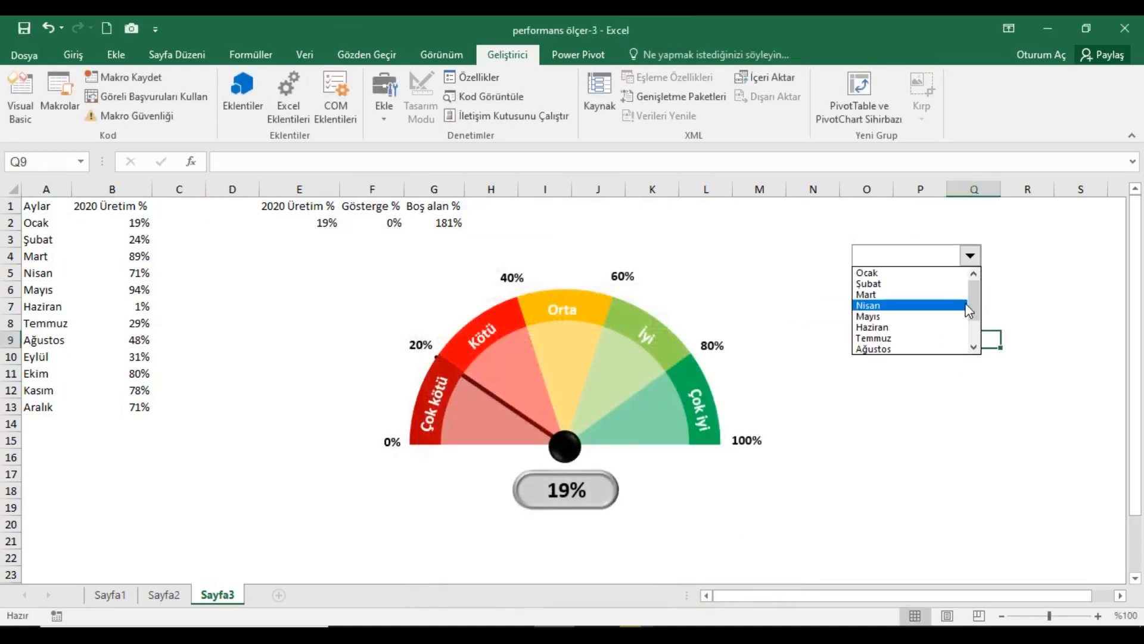
scroll(971, 306, down, 2)
scroll(972, 306, up, 2)
click(903, 248)
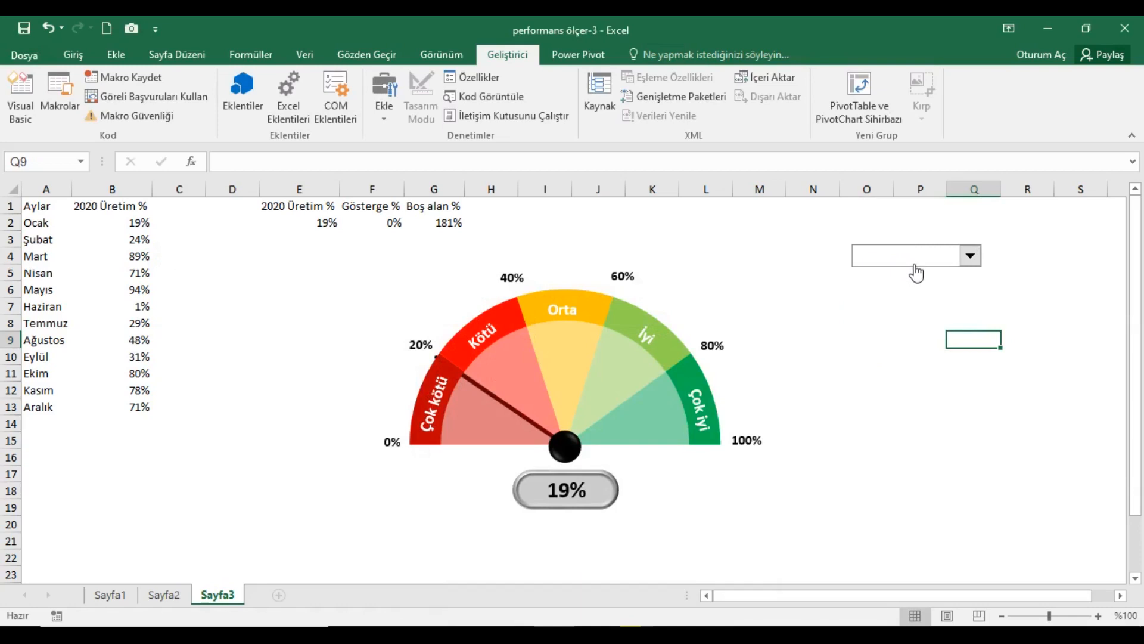
right_click(912, 257)
click(965, 382)
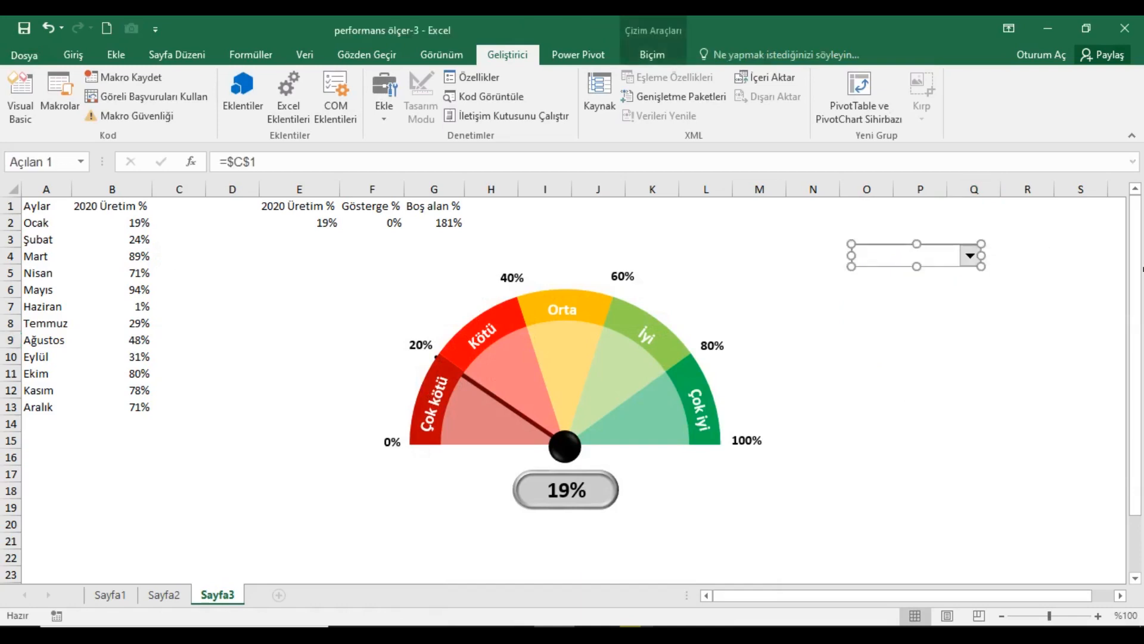
text(12)
click(675, 582)
click(1079, 238)
click(970, 255)
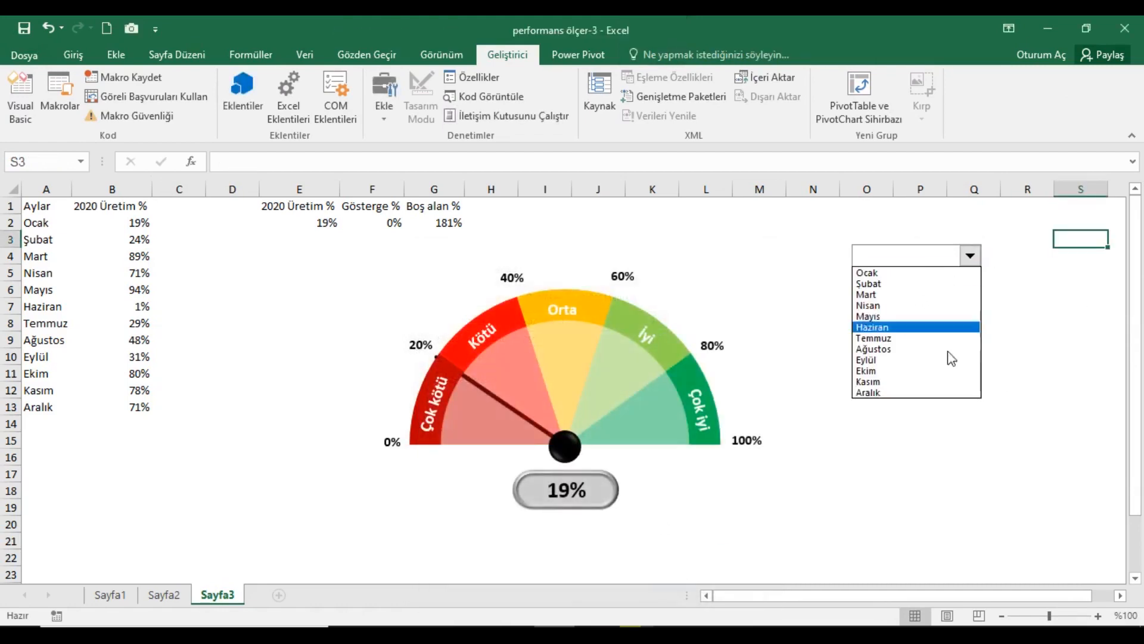
click(1050, 302)
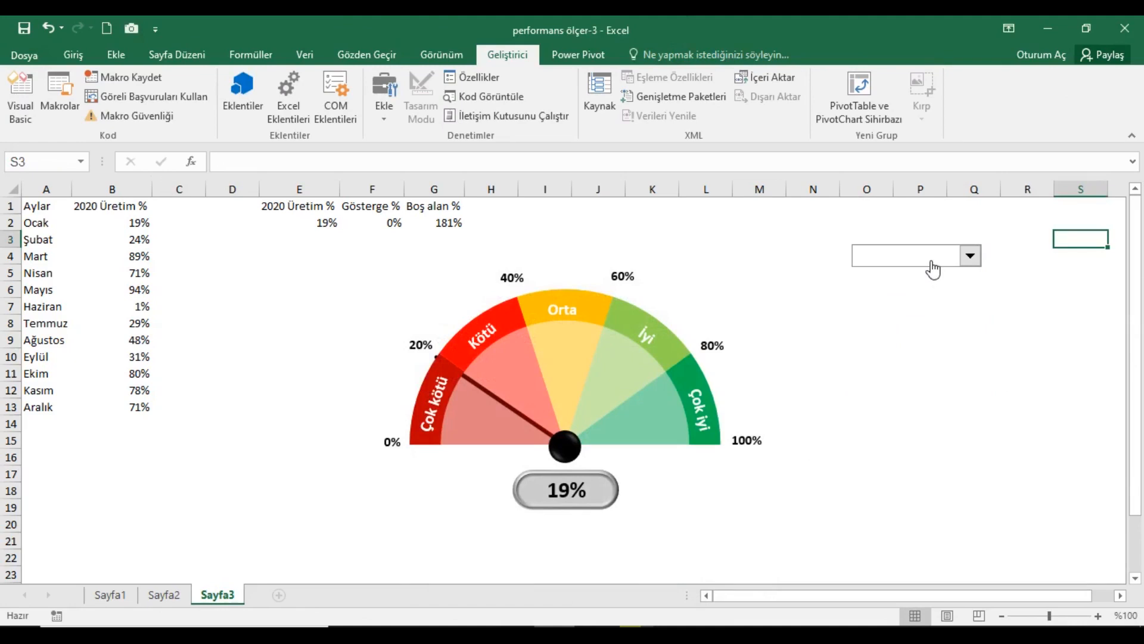
- Choose Ocak, Şubat, Mart and Ağustos in turn in the combo box and inspect linked cell C1
click(971, 255)
click(870, 266)
click(972, 255)
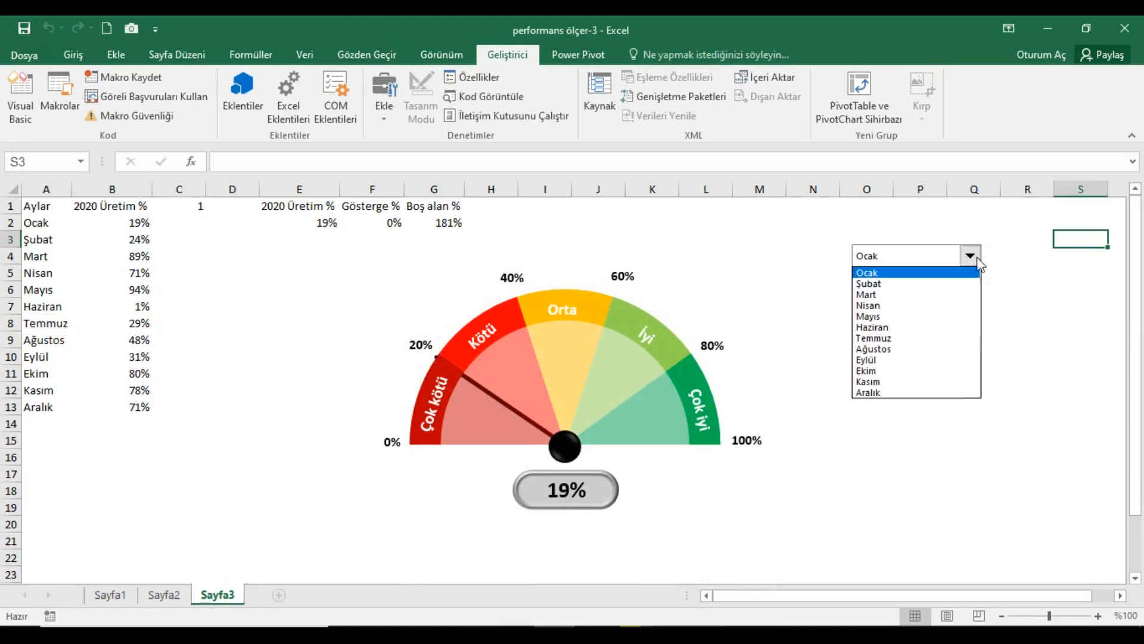
click(915, 285)
click(970, 256)
click(920, 294)
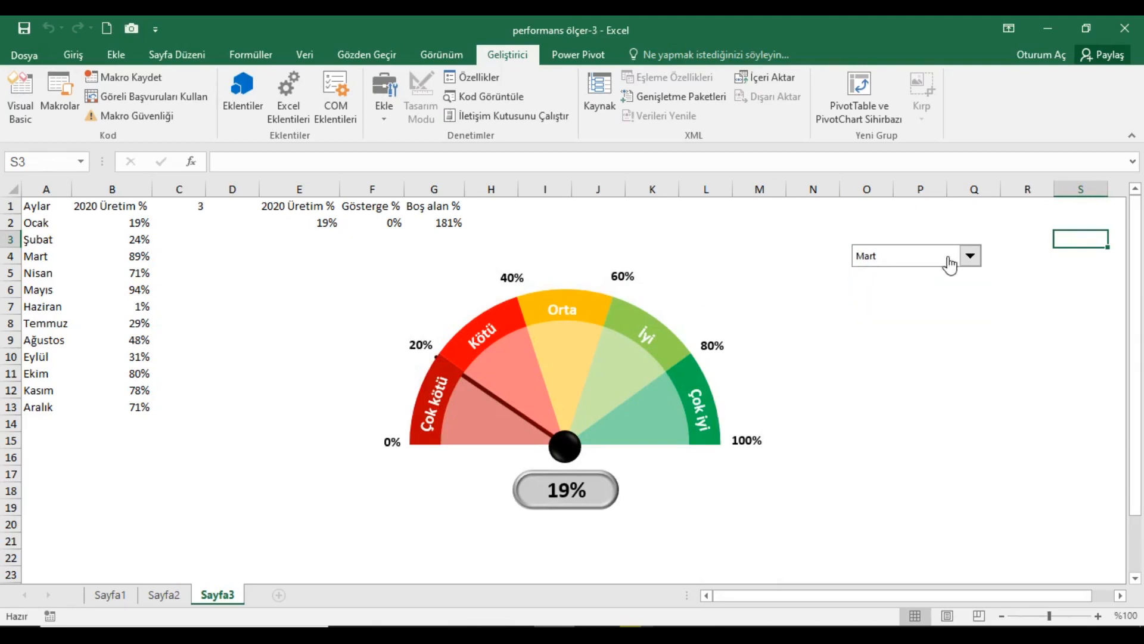
click(970, 256)
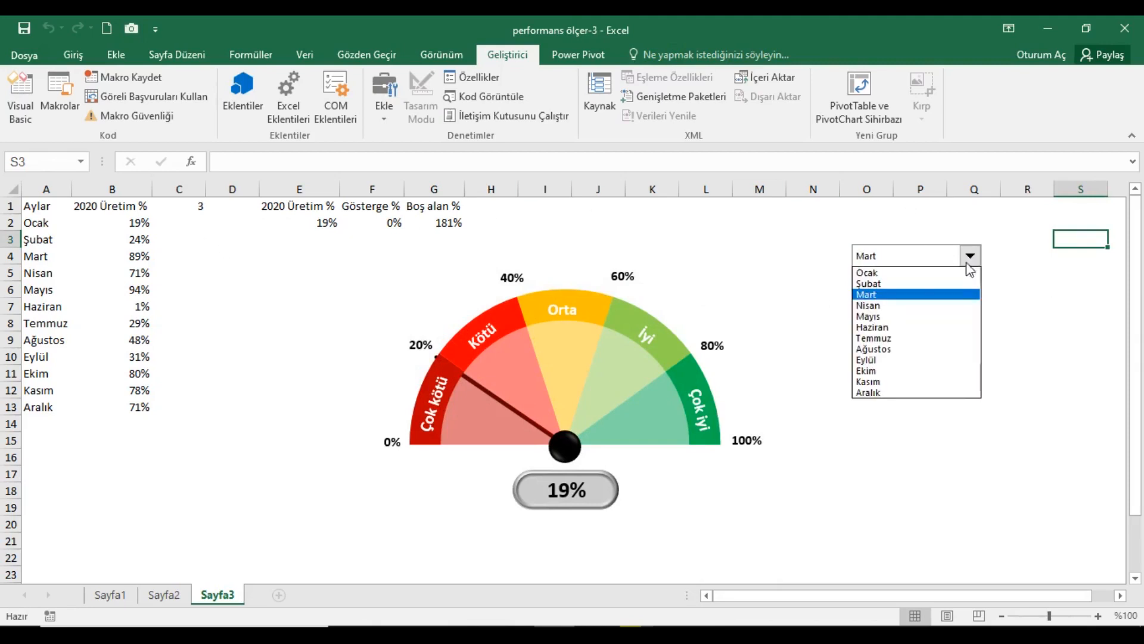
click(921, 350)
click(192, 214)
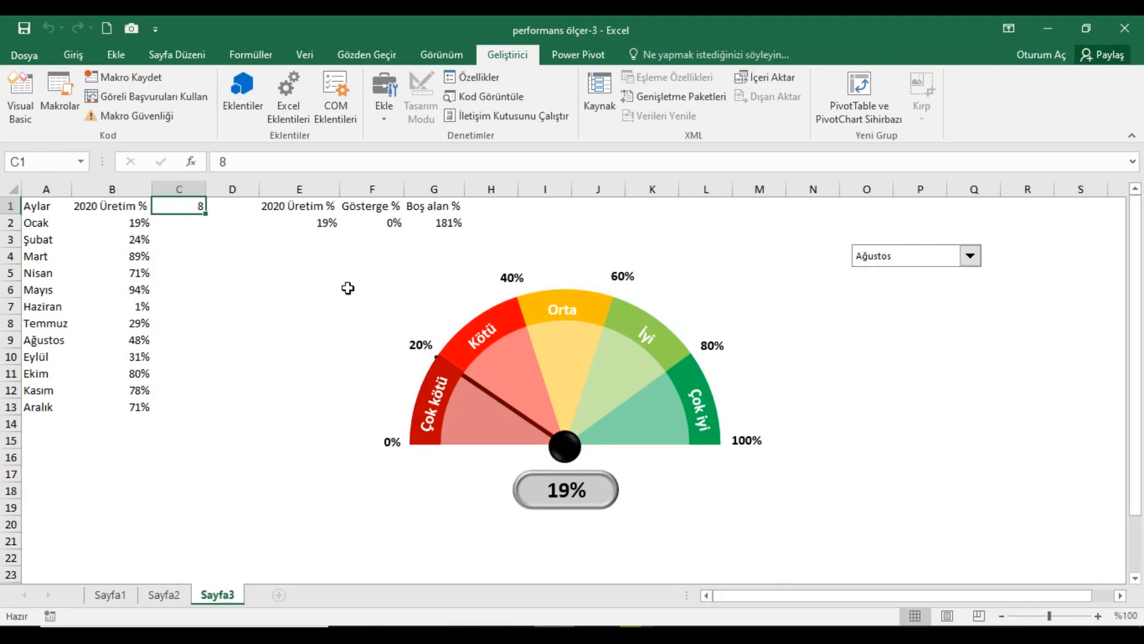
- Replace the formula in E2 with =İNDİS(B2:B13;C1) so the production value follows the chosen month
click(315, 225)
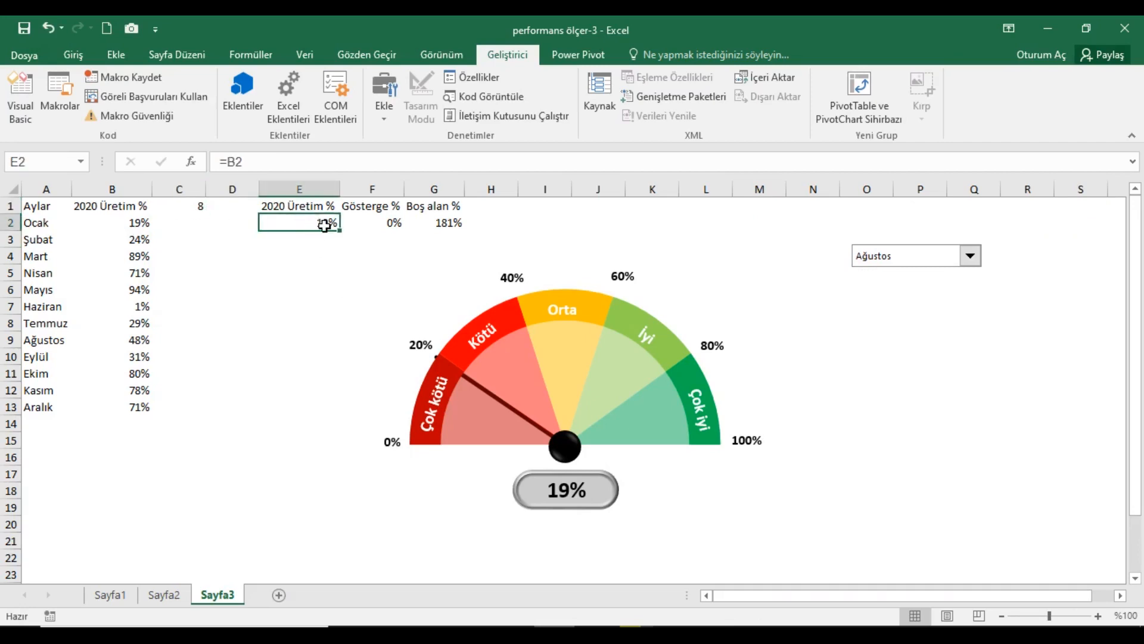
text(=İ)
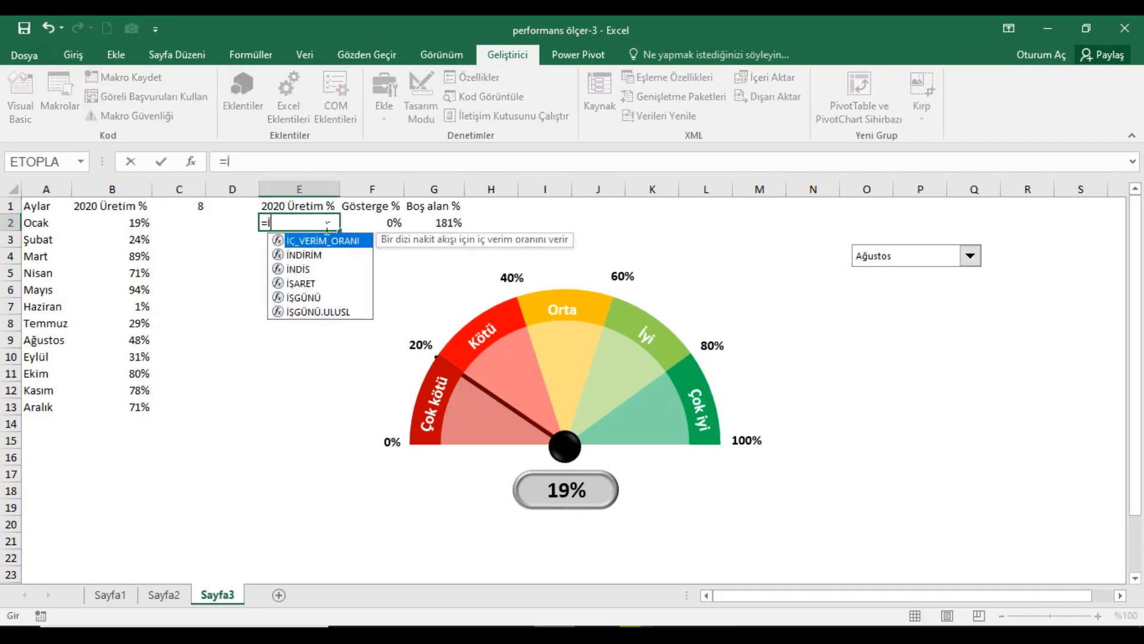
text(NDİS()
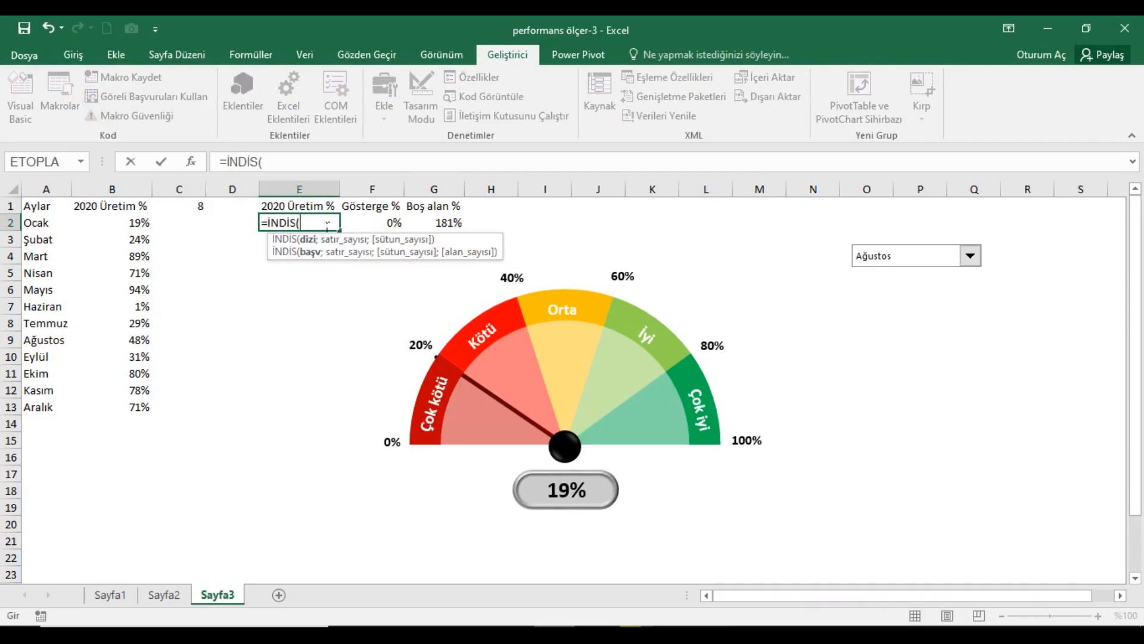
drag(143, 226, 138, 414)
text(;)
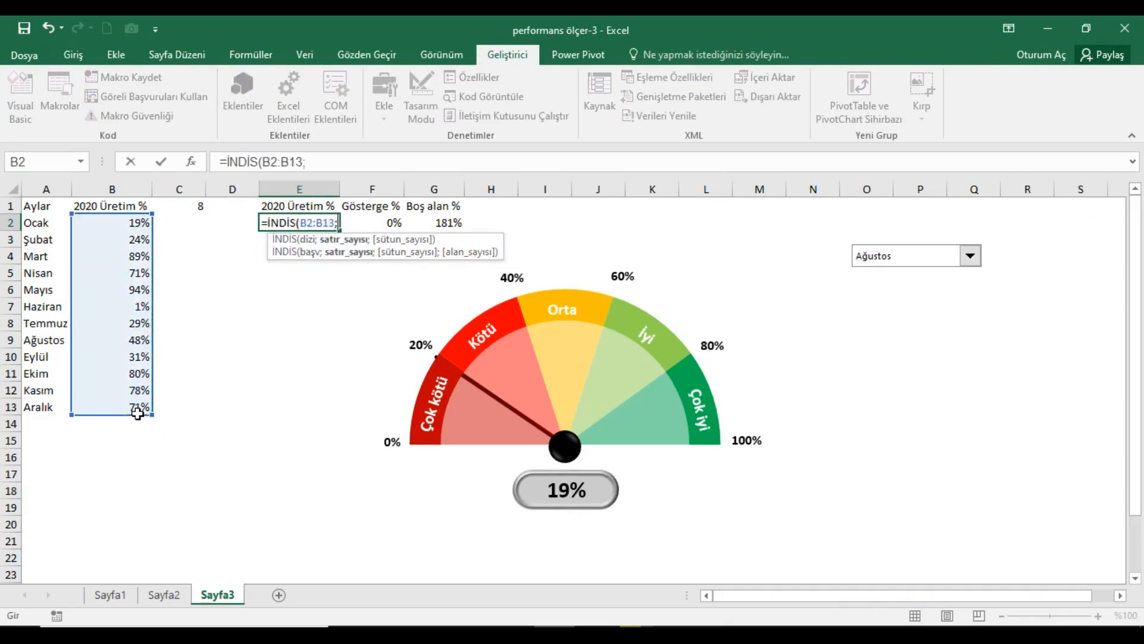
click(204, 208)
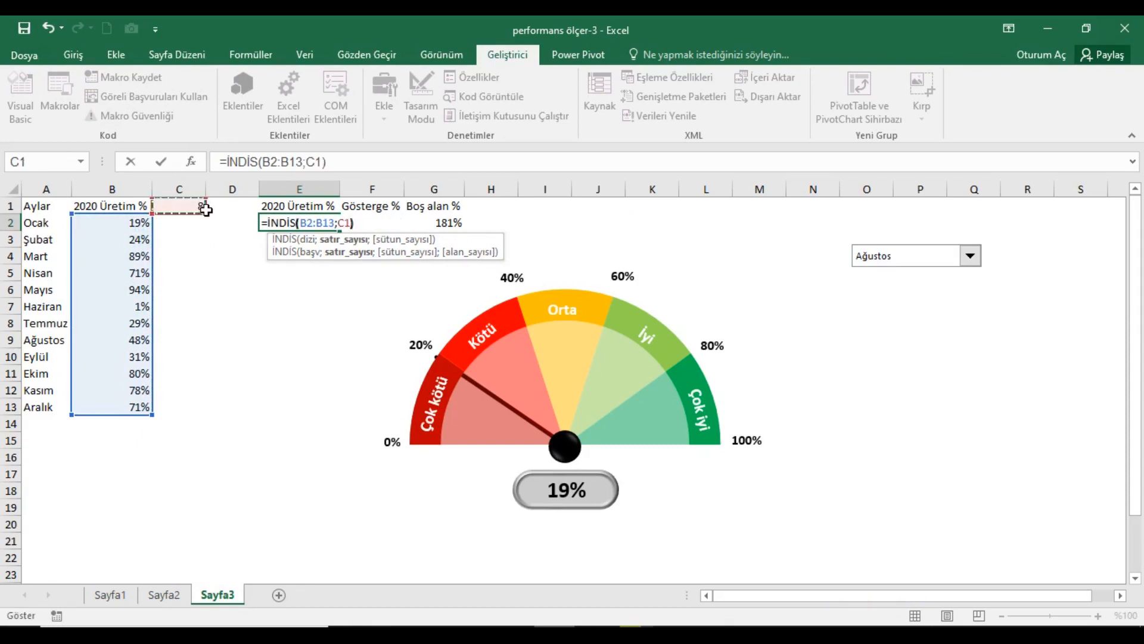
text())
key(Return)
click(293, 229)
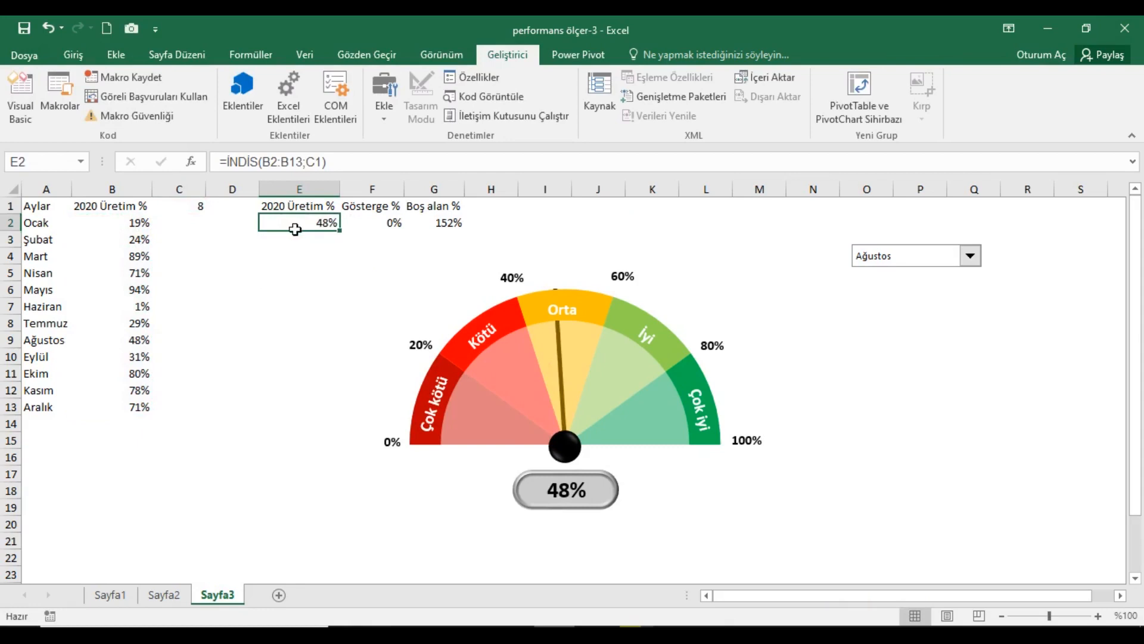
- Test the gauge by choosing Ocak, Mart, Mayıs, Ağustos, Eylül and Aralık in turn in the combo box
click(970, 257)
click(954, 270)
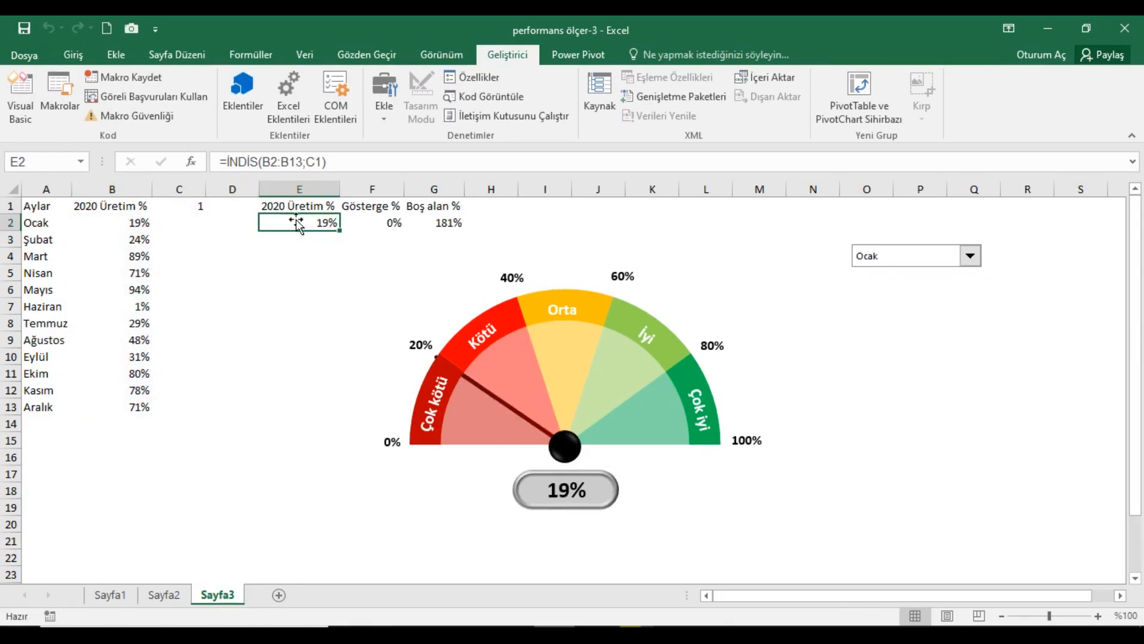
click(970, 256)
click(953, 291)
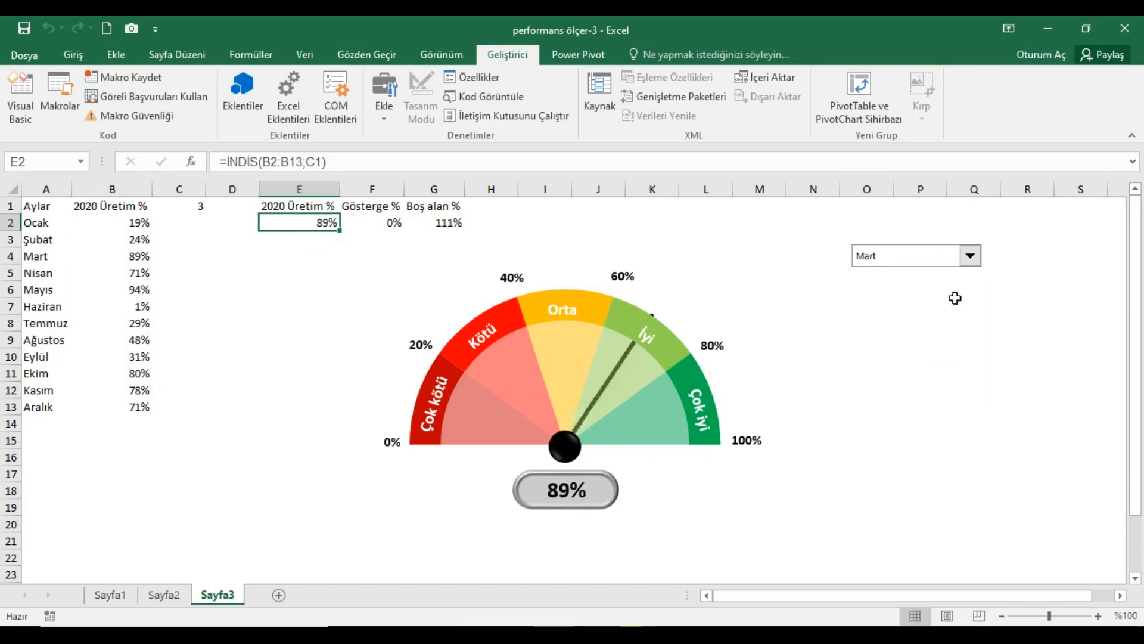
click(970, 256)
click(948, 314)
click(978, 259)
click(954, 349)
click(971, 257)
click(923, 360)
click(970, 256)
click(923, 391)
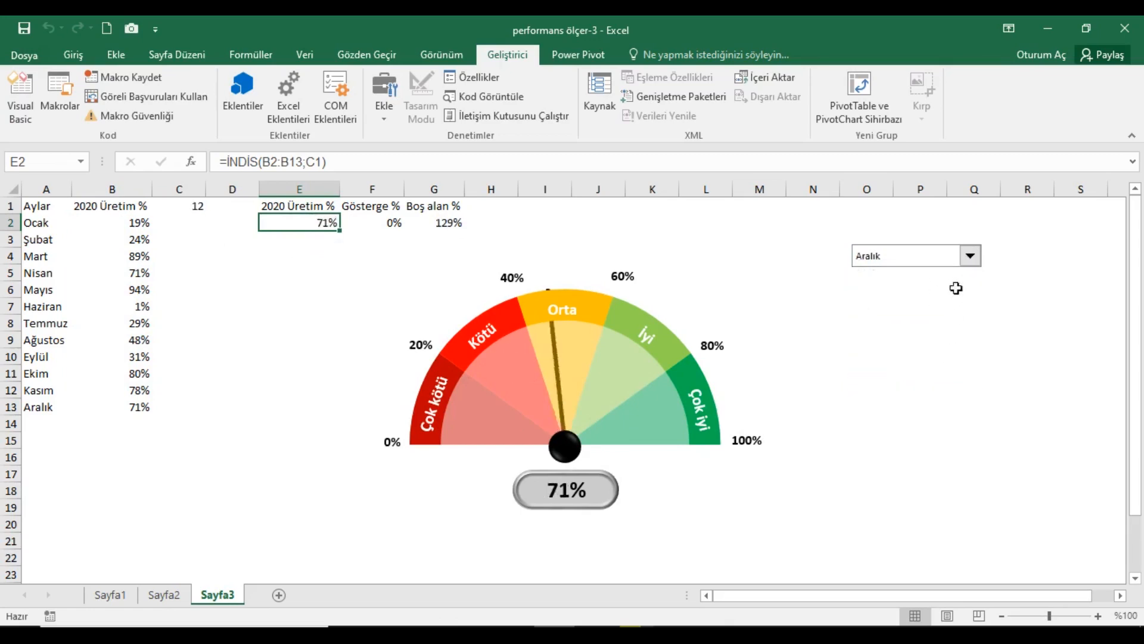
- Test the gauge by choosing Nisan, Ocak, Mayıs, Ağustos and Ekim in turn in the combo box
click(970, 256)
click(925, 306)
click(972, 257)
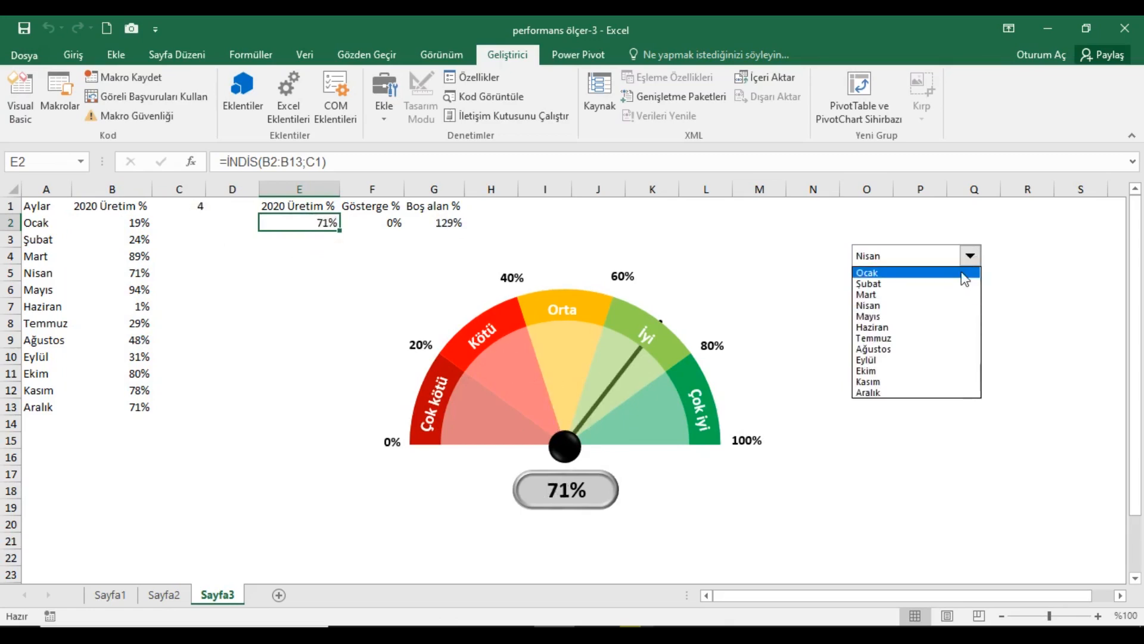
click(964, 272)
click(970, 257)
click(911, 316)
click(970, 256)
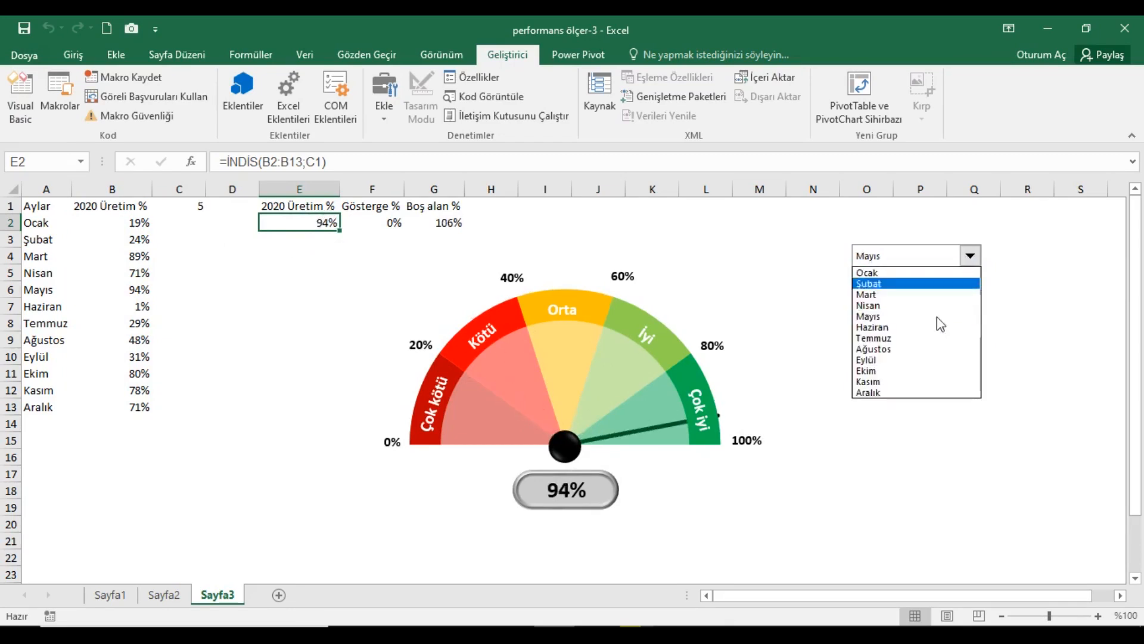
click(953, 349)
click(900, 373)
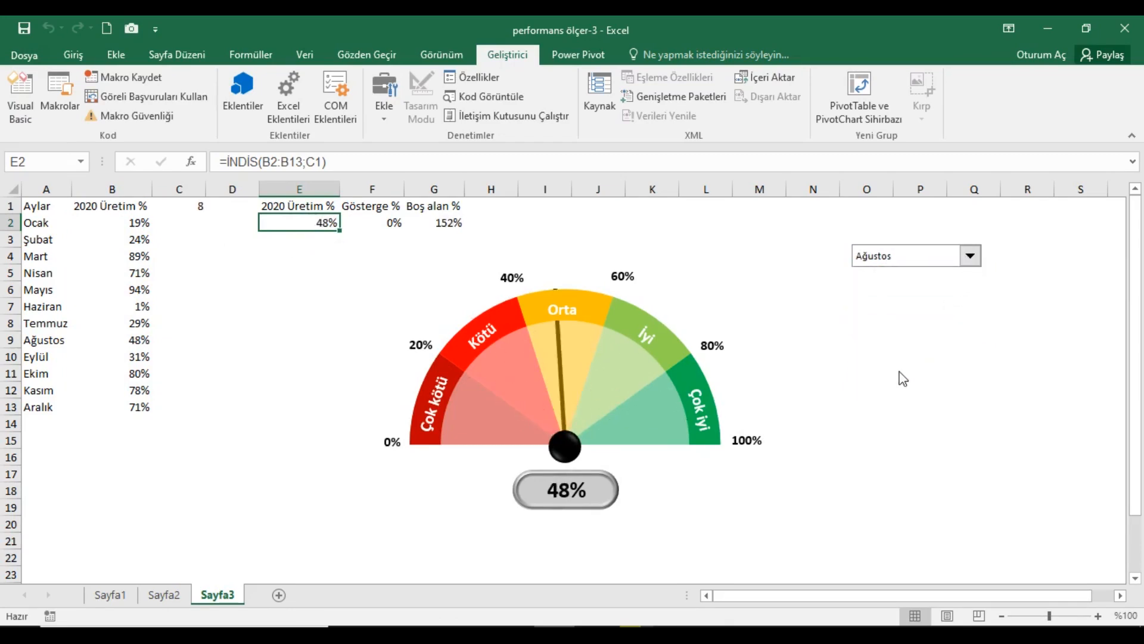
- Hide the gauge's helper values by setting the font colour of E1:G2 to white
drag(286, 206, 425, 227)
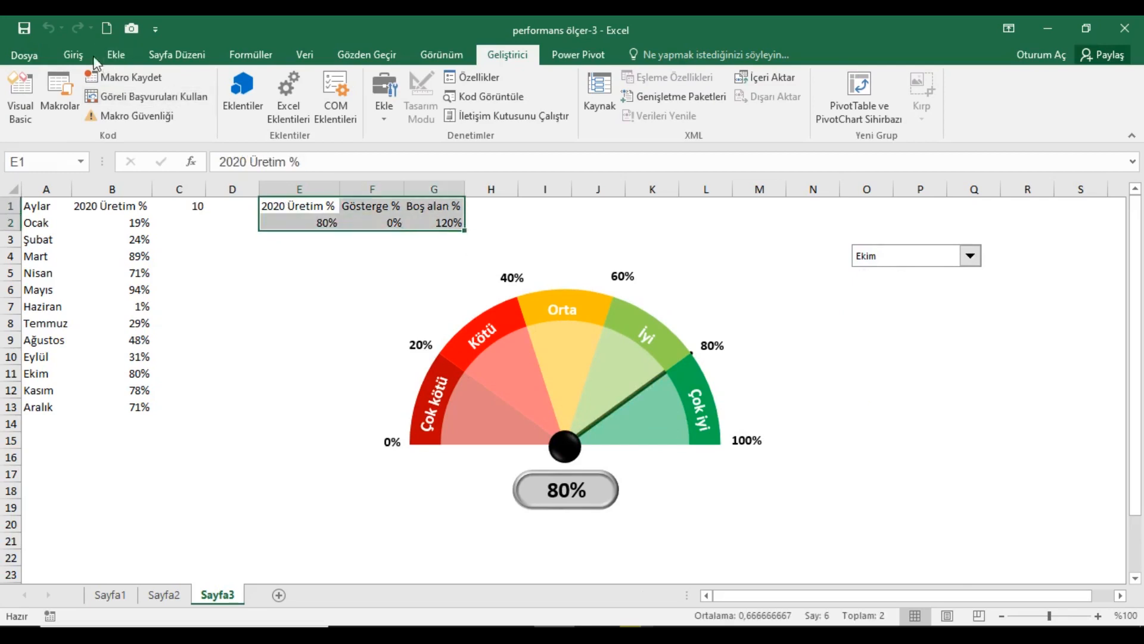
click(75, 55)
click(239, 110)
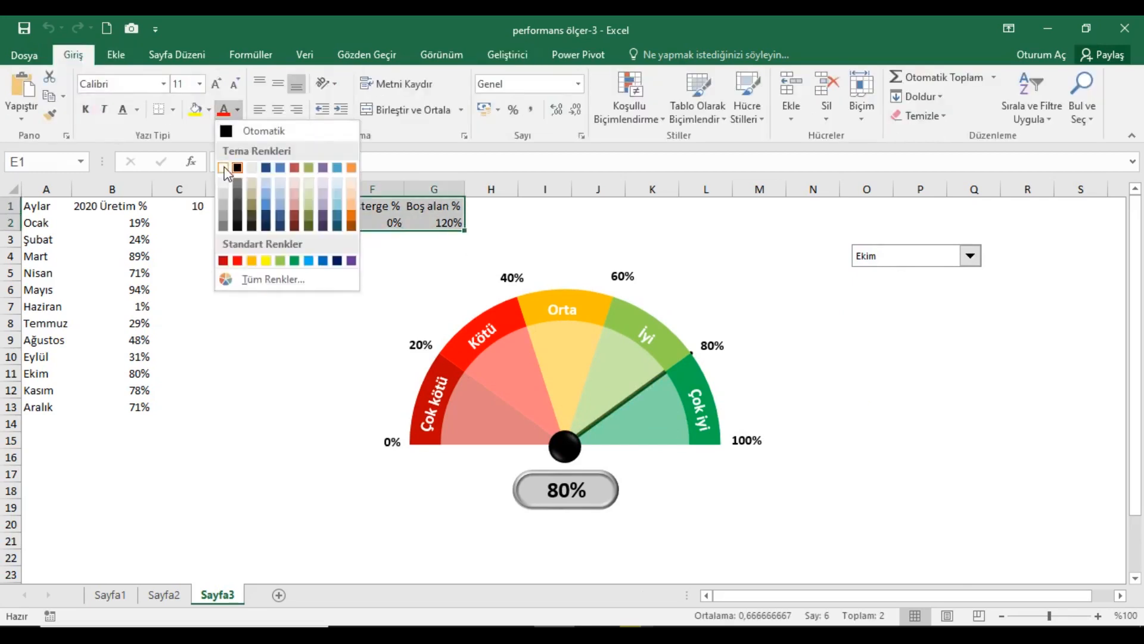
click(220, 163)
- Set the font colour of linked cell C1 and the monthly production table A1:B13 to white
click(199, 208)
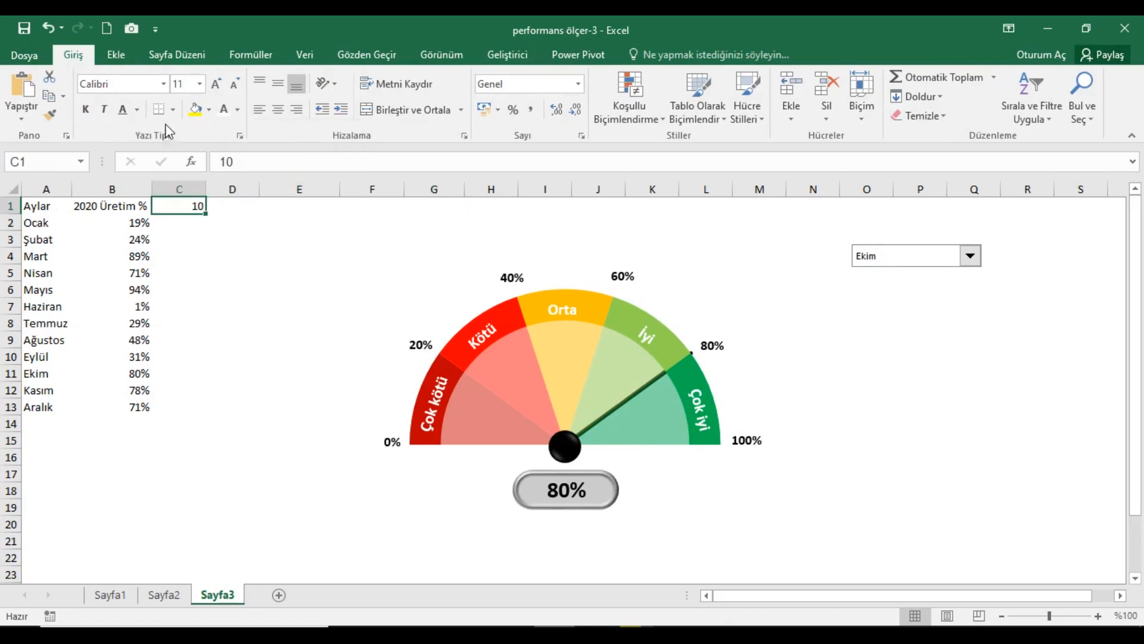
click(224, 109)
drag(51, 209, 124, 424)
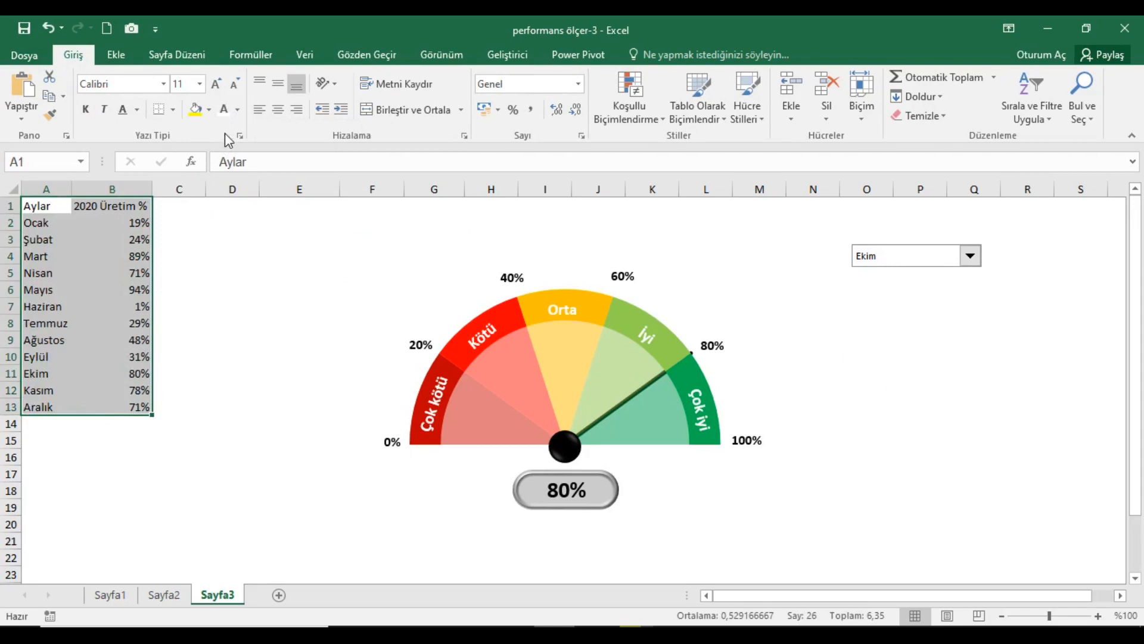
click(224, 109)
click(820, 216)
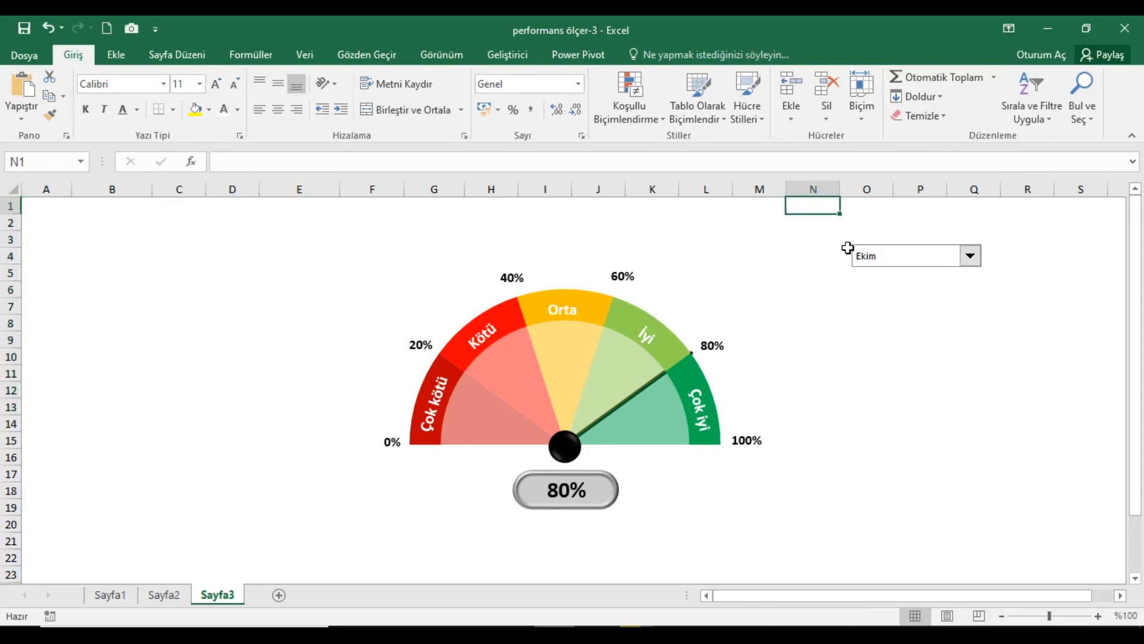
- Check the gauge with its data hidden by choosing Mart, Haziran, Eylül, Mayıs, Mart and Kasım in turn in the combo box
click(970, 255)
click(936, 294)
click(970, 256)
click(907, 328)
click(971, 257)
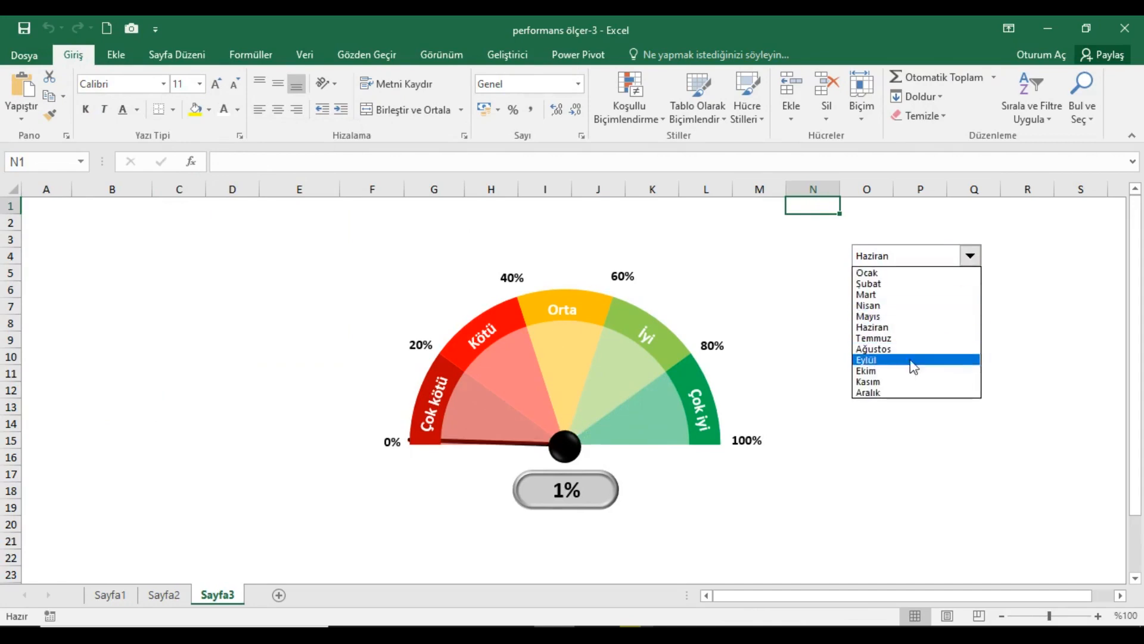
click(906, 360)
click(970, 256)
click(909, 316)
click(970, 256)
click(936, 295)
click(968, 257)
click(897, 382)
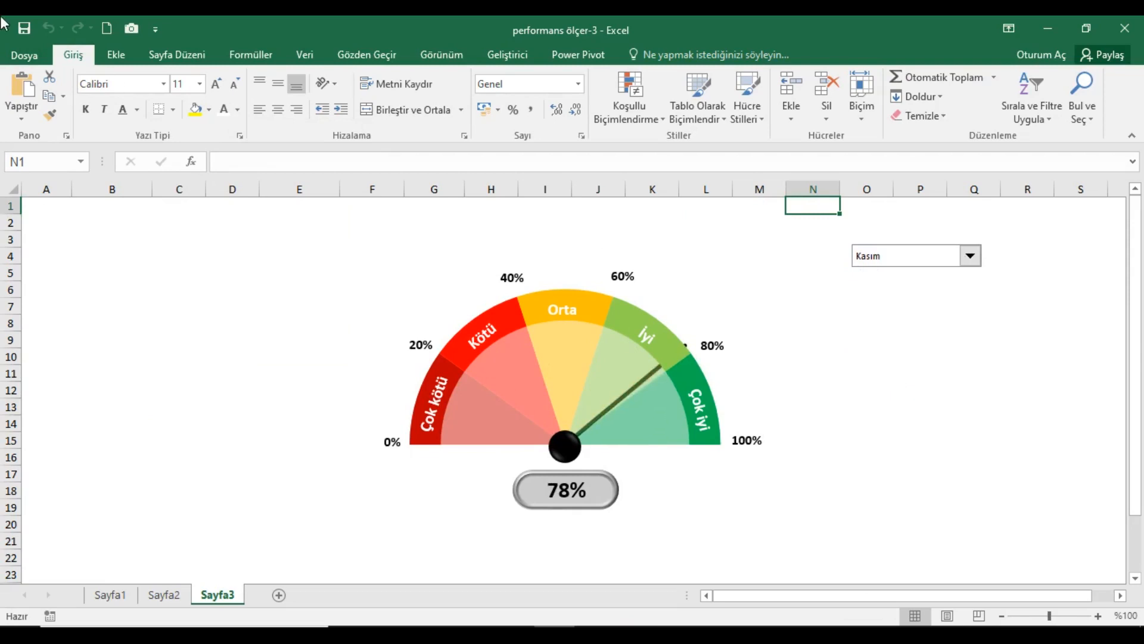